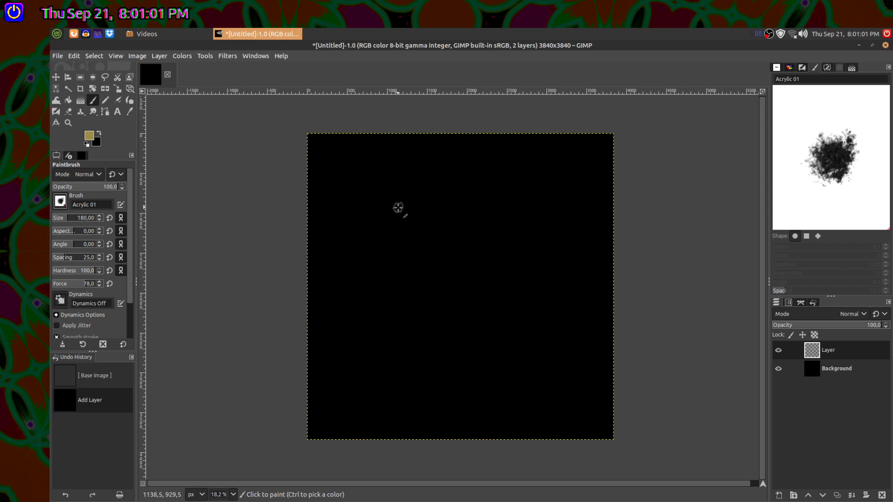
pyautogui.moveTo(448, 221); pyautogui.dragTo(465, 226)
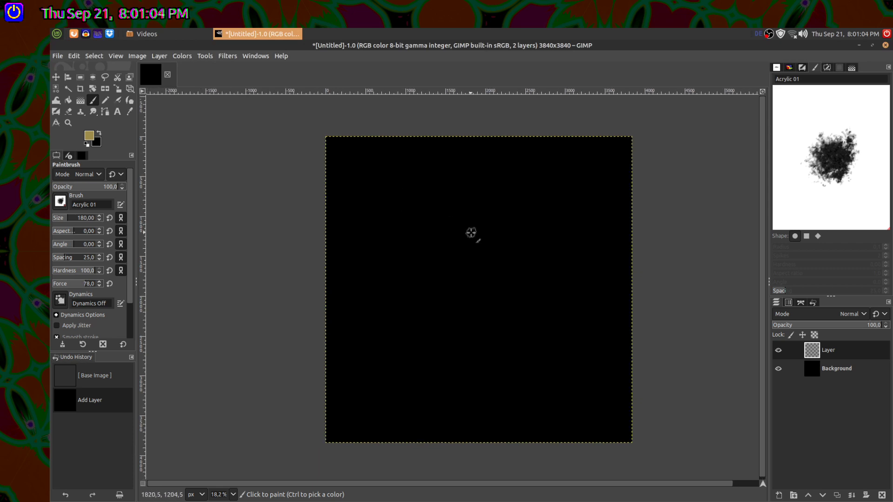
pyautogui.click(451, 176)
pyautogui.moveTo(451, 176); pyautogui.dragTo(427, 182)
pyautogui.hotkey('ctrl', 'z')
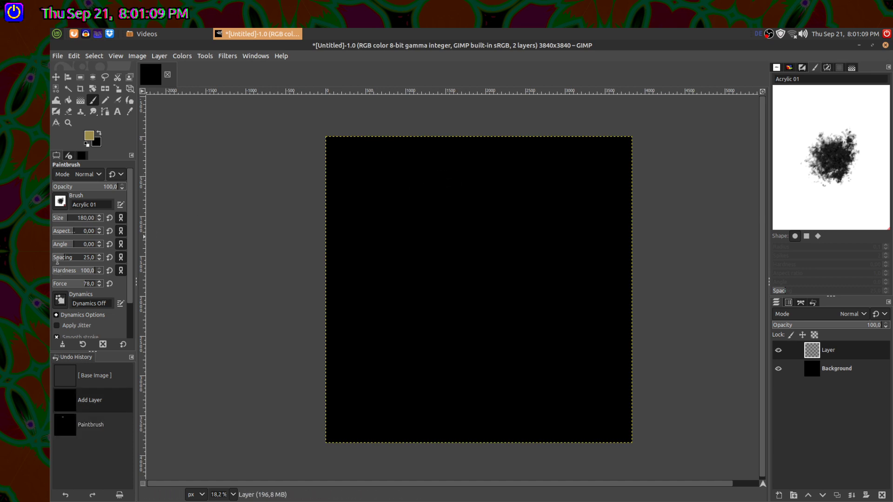
# - Set the Paintbrush spacing to 5 and paint a large closed gold ring around the middle of the canvas
pyautogui.click(57, 261)
pyautogui.click(458, 189)
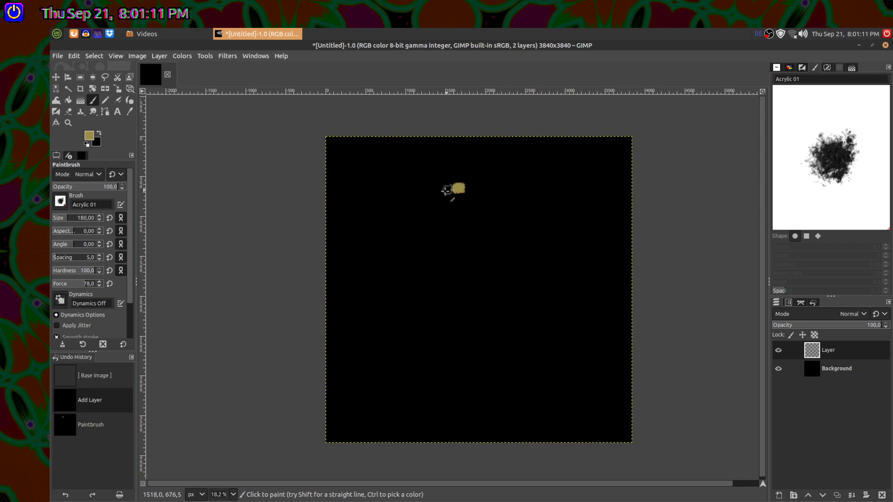
pyautogui.moveTo(446, 189)
pyautogui.mouseDown()
pyautogui.moveTo(385, 242)
pyautogui.moveTo(382, 301)
pyautogui.moveTo(400, 341)
pyautogui.moveTo(423, 360)
pyautogui.moveTo(488, 381)
pyautogui.moveTo(541, 362)
pyautogui.moveTo(566, 331)
pyautogui.moveTo(574, 263)
pyautogui.moveTo(556, 219)
pyautogui.moveTo(458, 187)
pyautogui.mouseUp()
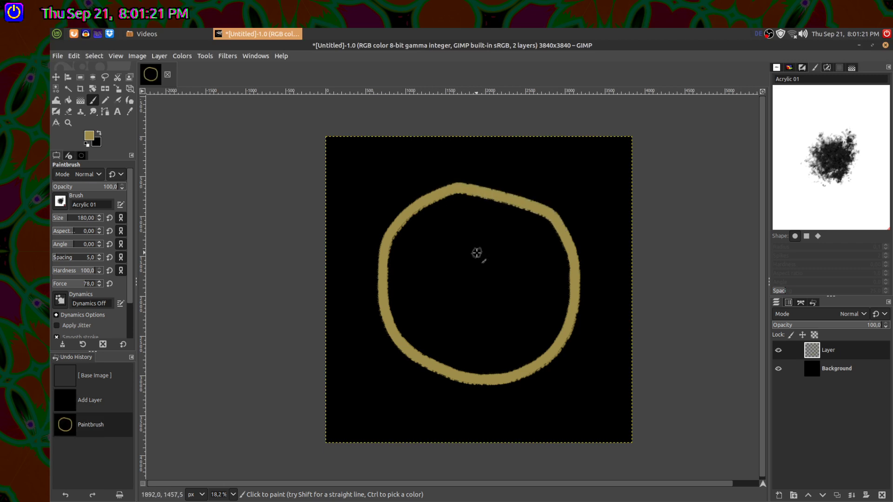
# - Recolor the painted ring to dull red with Hue-Saturation, using a hue of -46.7 with the preview enabled
pyautogui.click(182, 56)
pyautogui.click(198, 98)
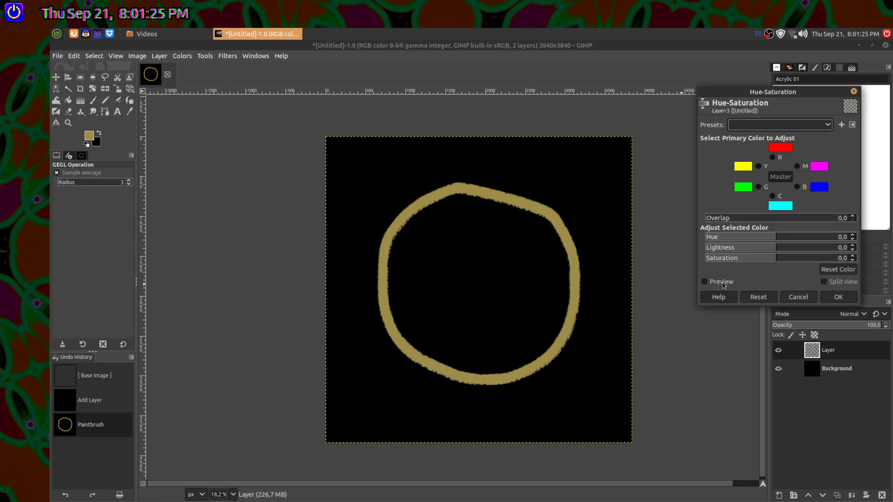
pyautogui.moveTo(739, 235); pyautogui.dragTo(730, 237)
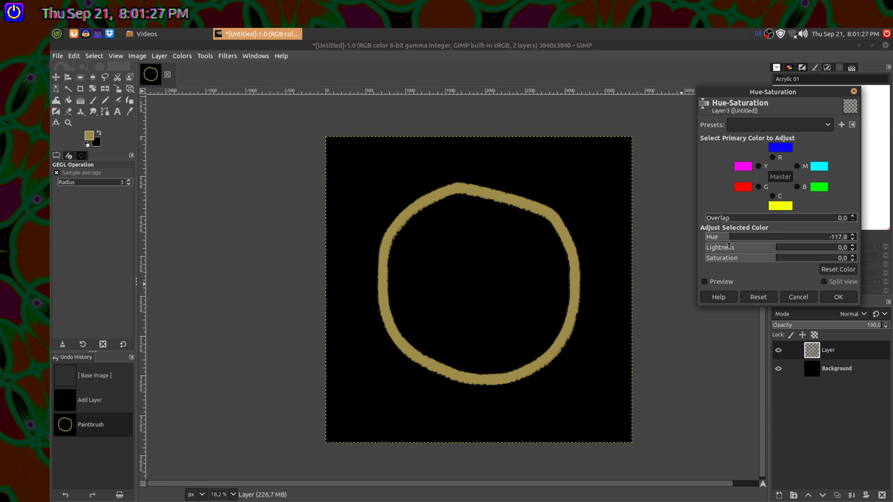
pyautogui.click(704, 281)
pyautogui.moveTo(726, 238); pyautogui.dragTo(759, 239)
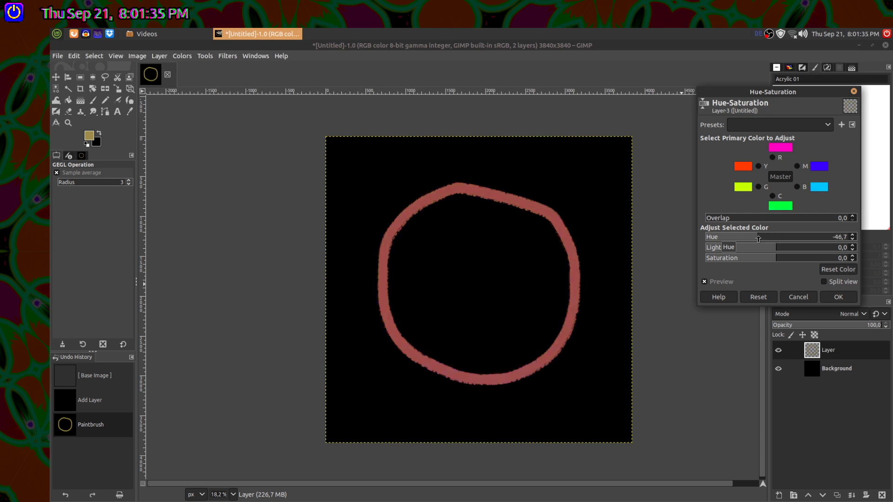
pyautogui.click(838, 296)
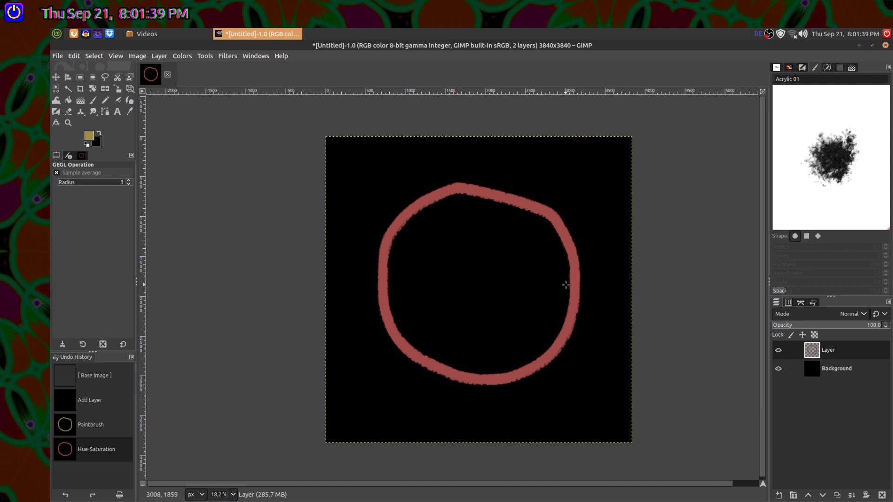
# - Fuzzy-select the empty area inside the ring and grow the selection by 12 px
pyautogui.click(68, 89)
pyautogui.click(430, 277)
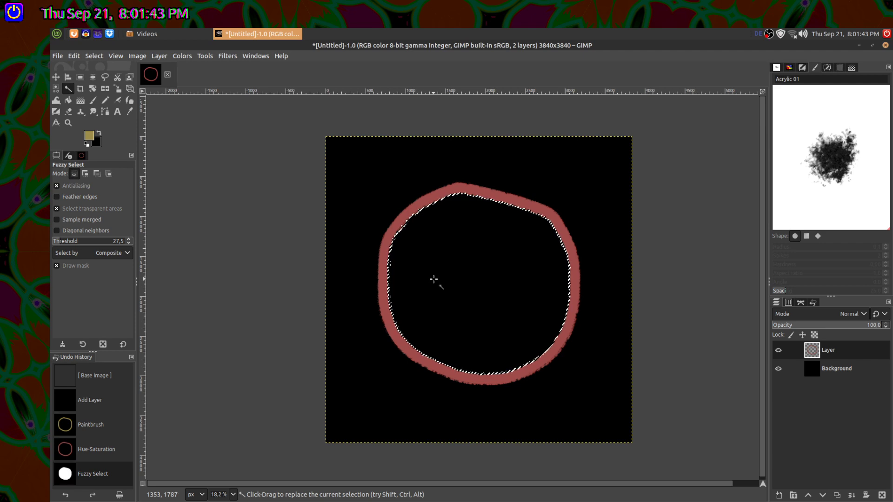
pyautogui.click(94, 56)
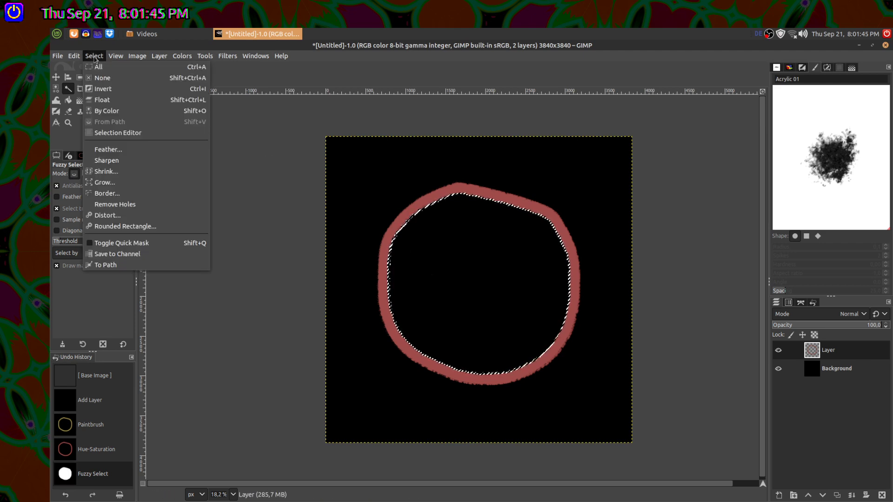
pyautogui.click(104, 182)
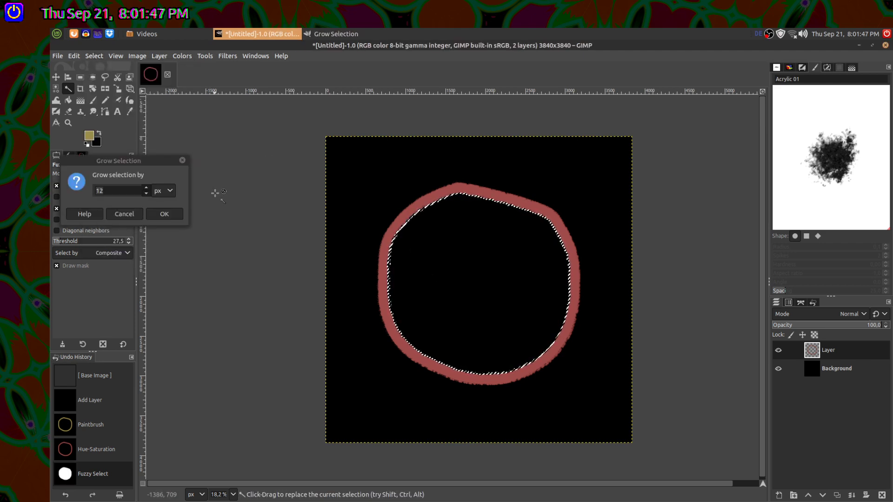
pyautogui.click(162, 215)
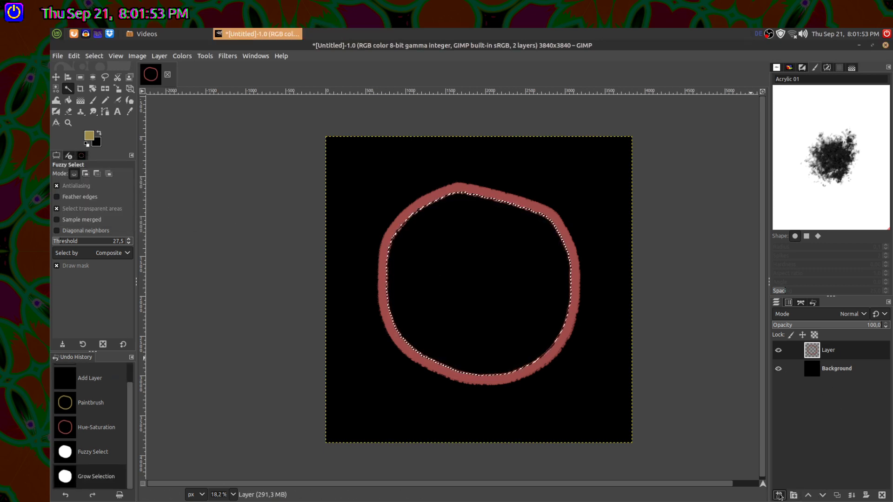
# - Add a new layer and lower it beneath the ring layer
pyautogui.click(779, 496)
pyautogui.click(867, 492)
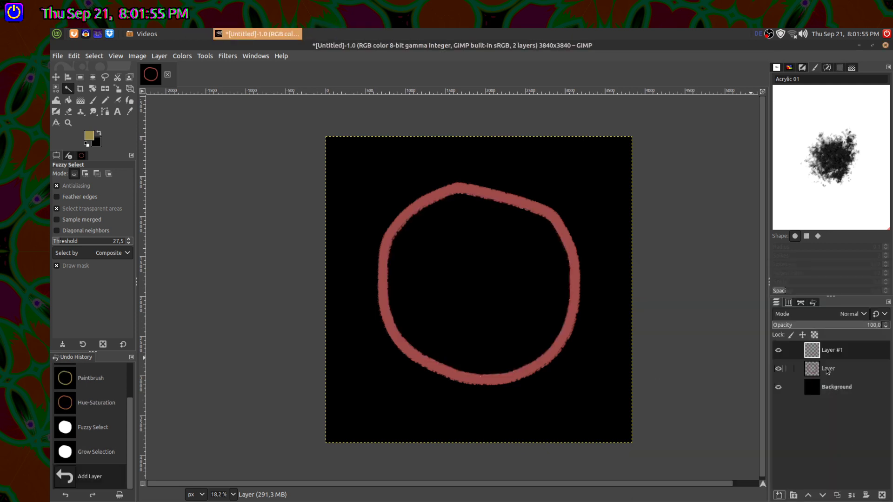
pyautogui.click(821, 496)
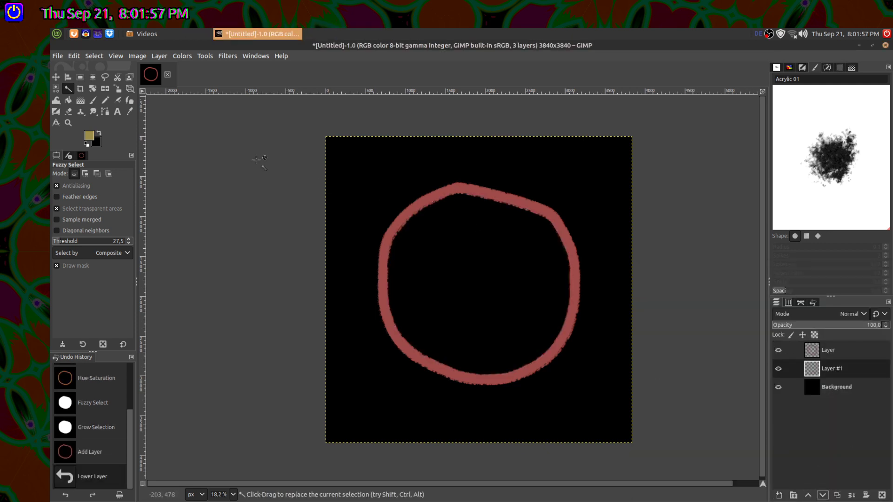
# - Set the foreground color to pure red ff0000 and bucket-fill the selection on the new layer
pyautogui.click(88, 138)
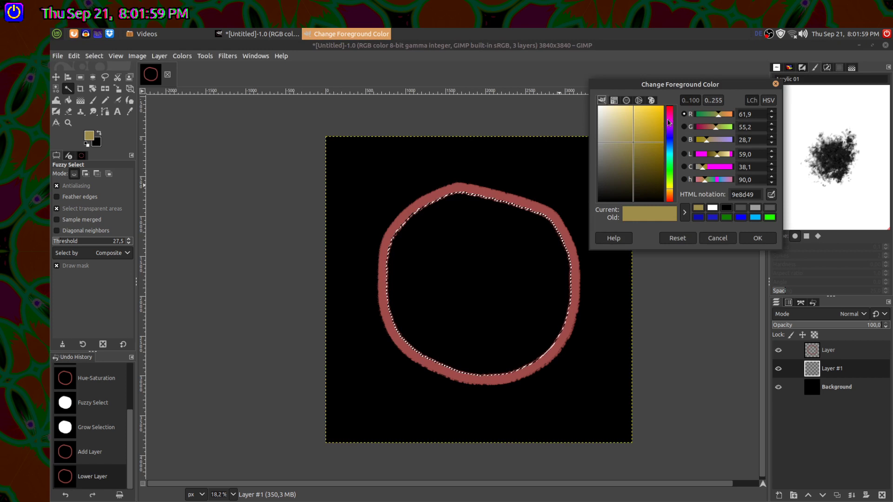
pyautogui.moveTo(668, 122); pyautogui.dragTo(668, 107)
pyautogui.click(662, 107)
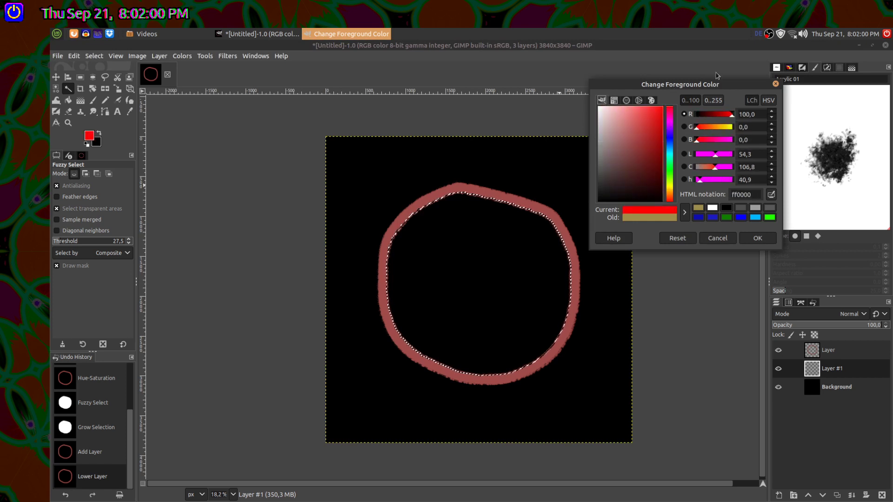
pyautogui.click(68, 100)
pyautogui.click(461, 259)
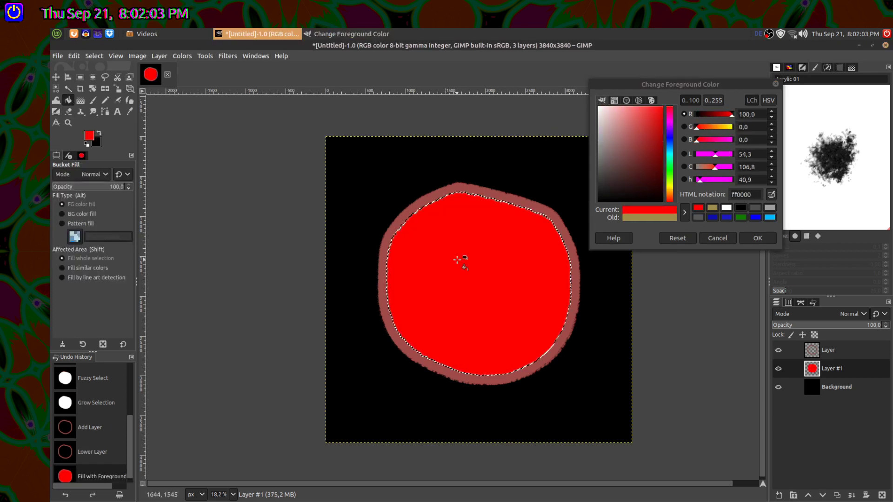
pyautogui.click(766, 242)
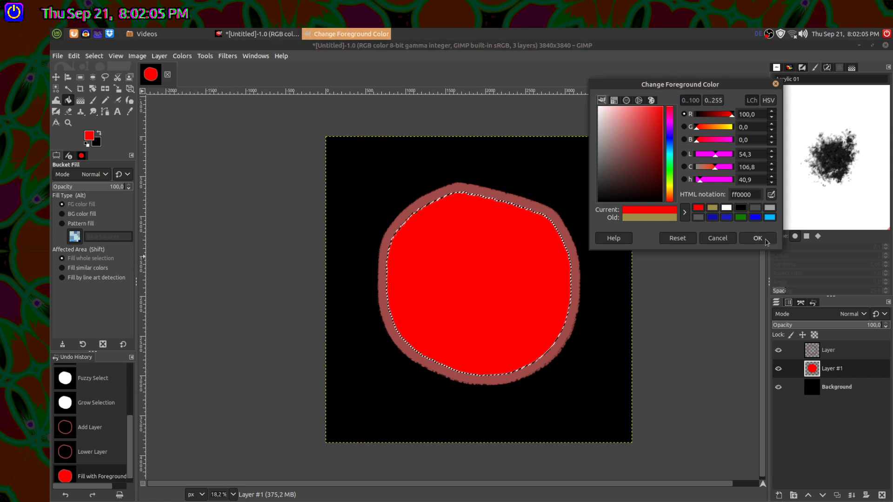
pyautogui.click(758, 238)
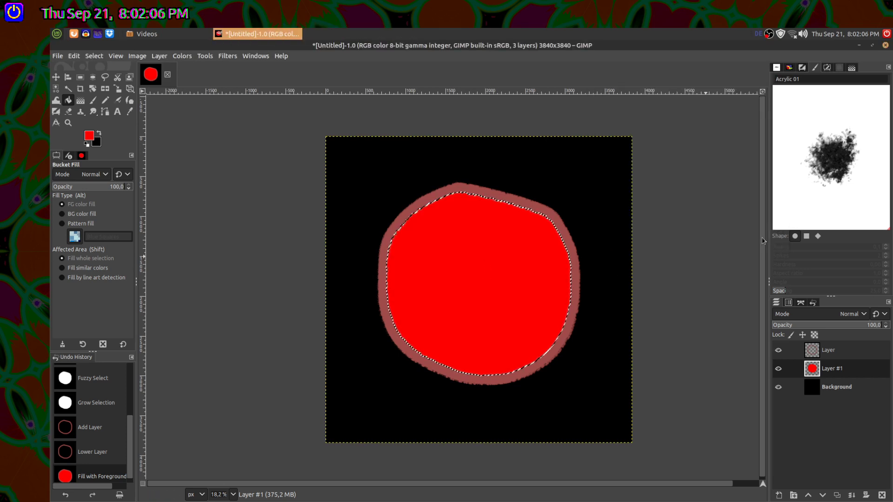
# - Select the entire canvas and duplicate the ring layer
pyautogui.click(839, 350)
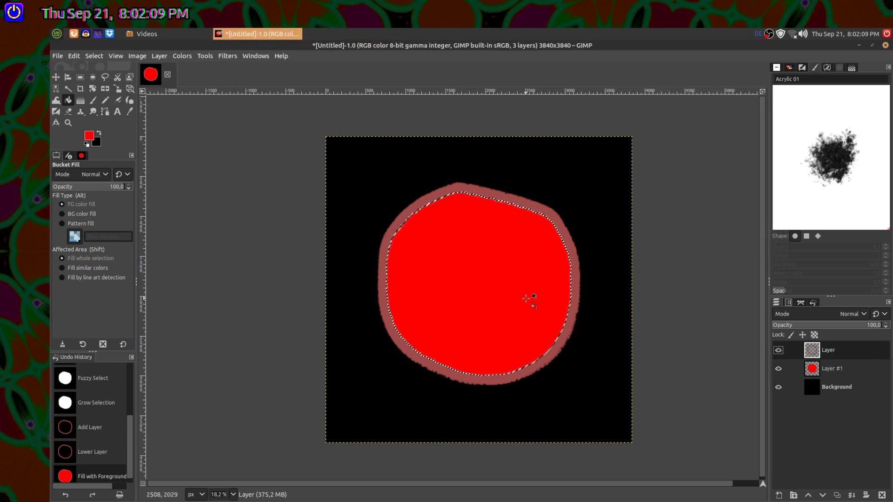
pyautogui.hotkey('ctrl', 'a')
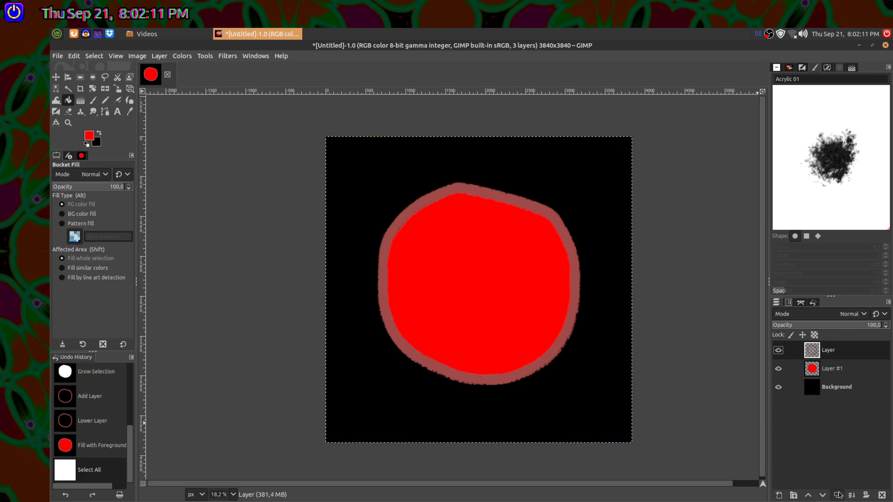
pyautogui.click(839, 495)
# - Set the duplicated ring layer's blend mode to Burn and merge it down into the original ring layer
pyautogui.scroll(-11, 852, 314)
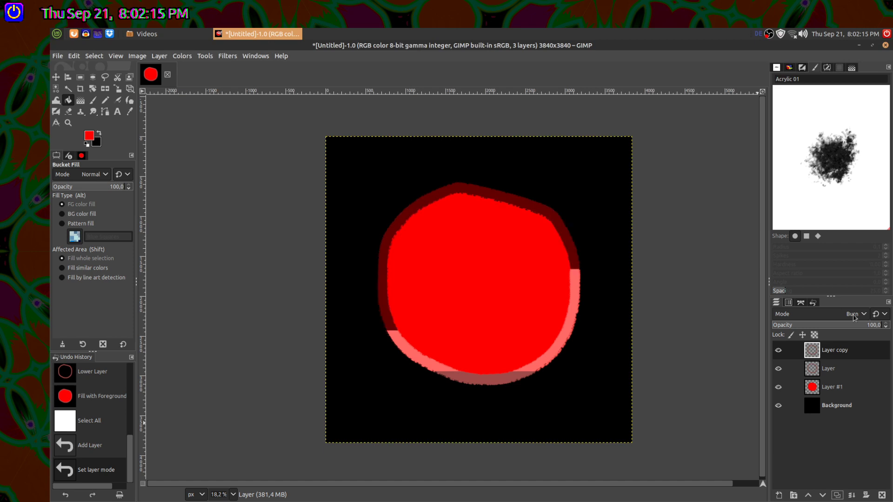
pyautogui.scroll(2, 854, 318)
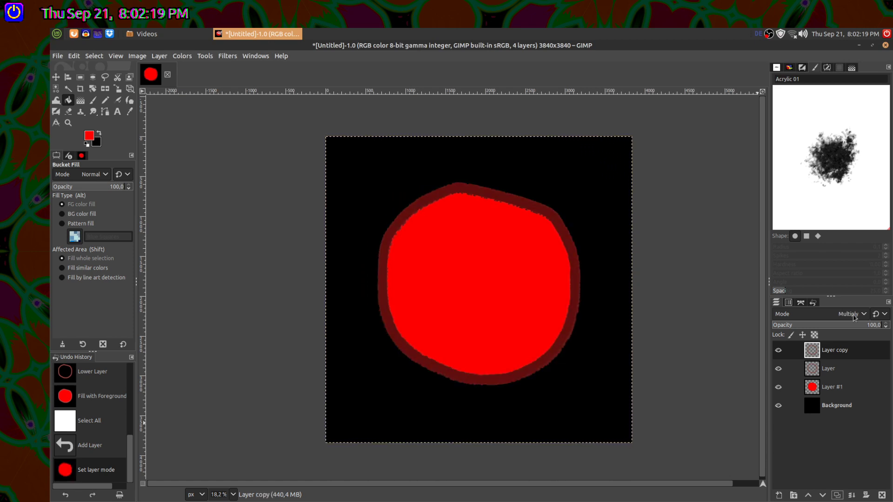
pyautogui.scroll(-2, 854, 317)
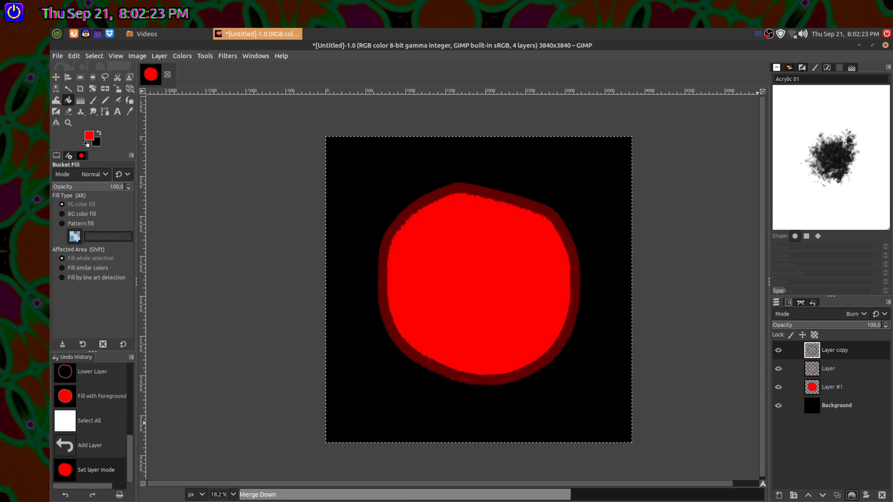
pyautogui.click(851, 495)
# - Shift the ring layer's hue to -86.7 with Hue-Saturation and merge it down into the red-filled layer
pyautogui.click(183, 56)
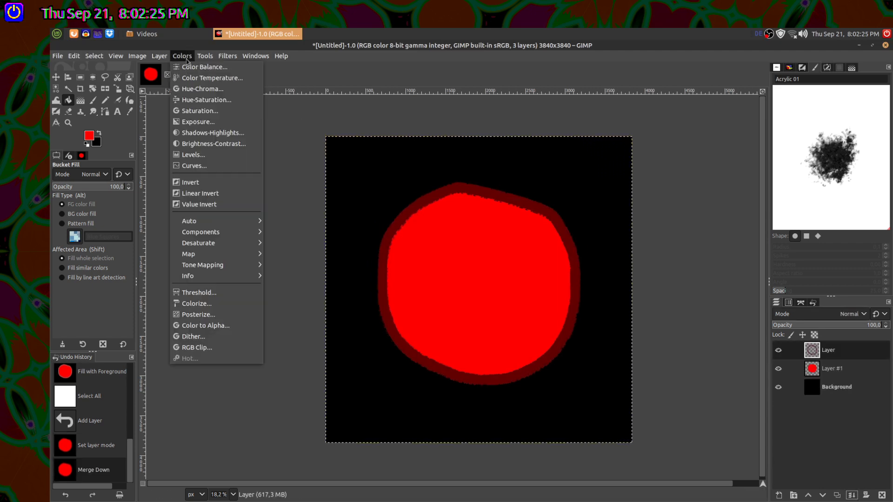
pyautogui.click(209, 100)
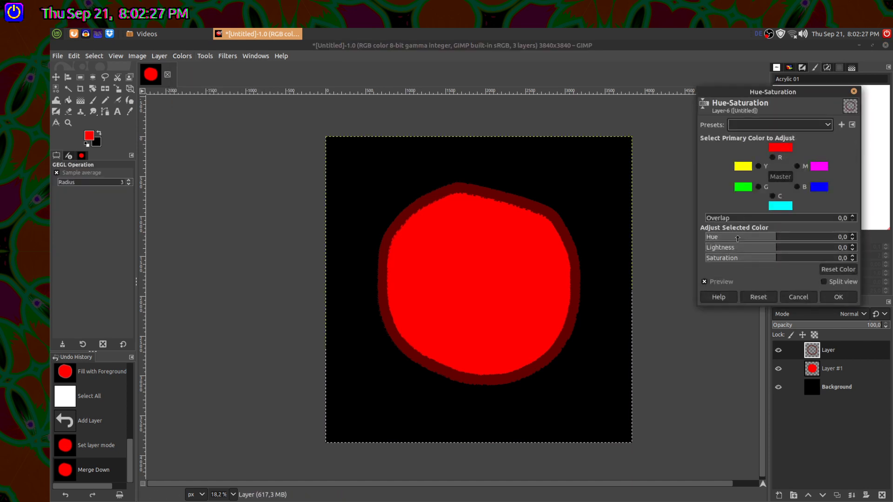
pyautogui.moveTo(737, 238); pyautogui.dragTo(743, 240)
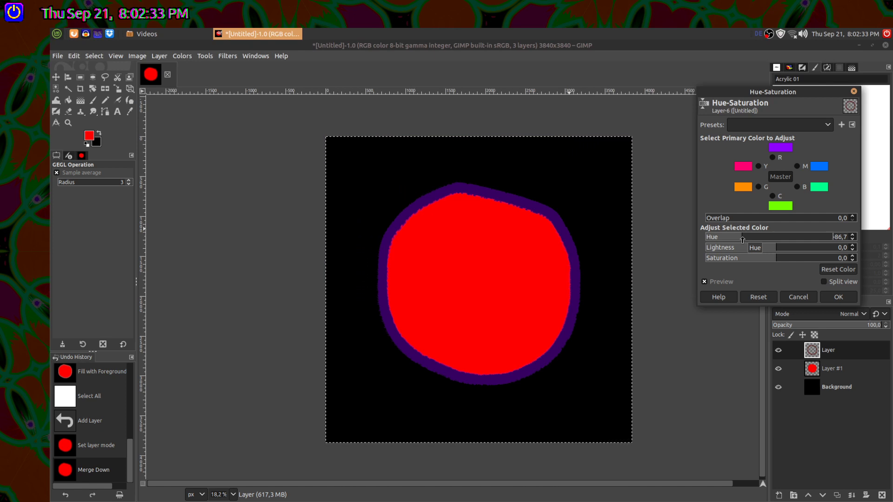
pyautogui.click(837, 297)
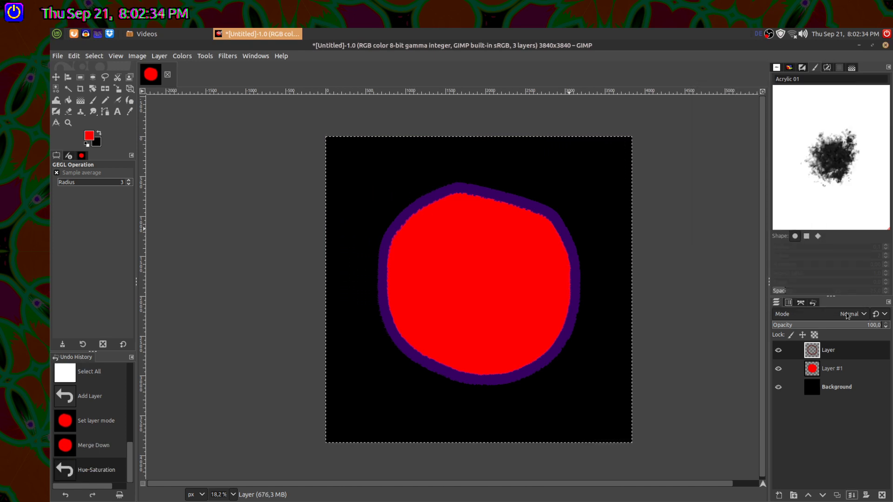
pyautogui.click(852, 495)
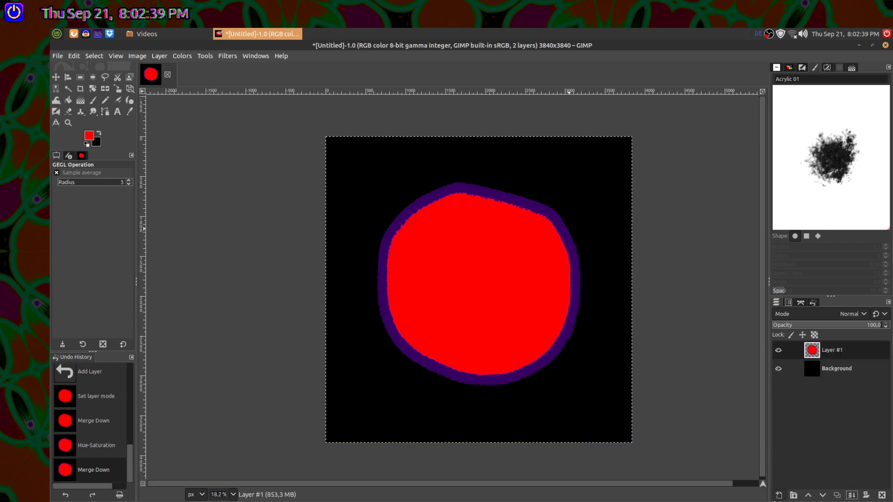
# - Add a transparent 3840 x 3840 px layer above the merged shape and set the Paintbrush foreground color to teal 0199b2
pyautogui.hotkey('ctrl', 'shift', 'n')
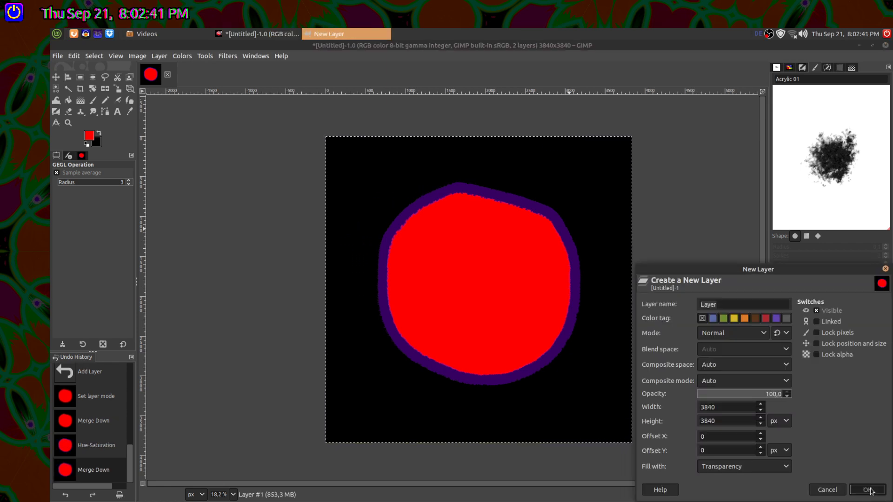
pyautogui.click(874, 488)
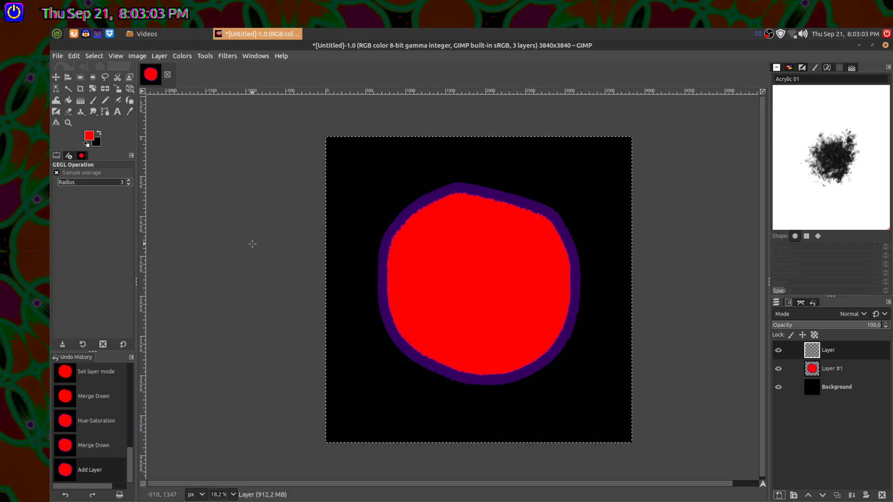
pyautogui.click(93, 101)
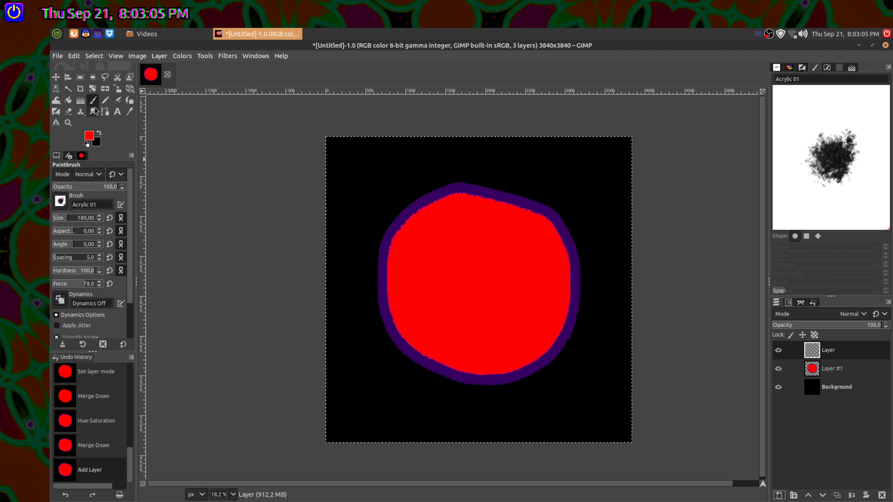
pyautogui.click(89, 135)
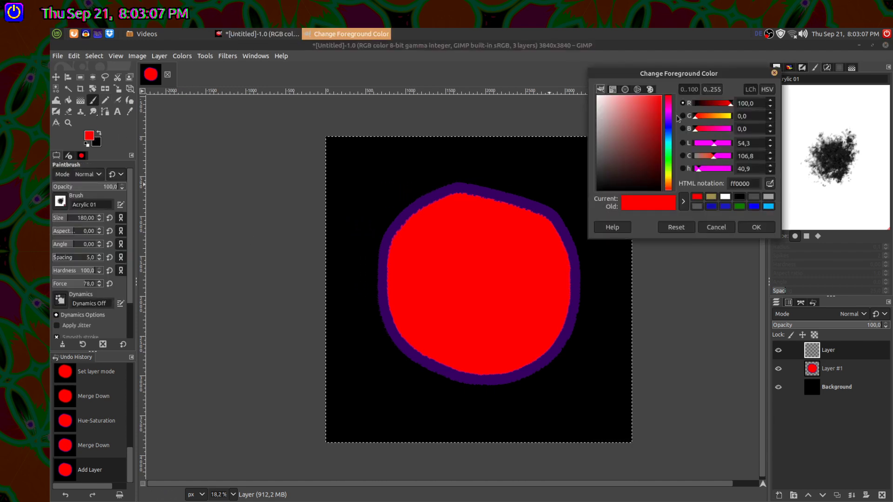
pyautogui.click(669, 143)
pyautogui.moveTo(657, 115); pyautogui.dragTo(662, 124)
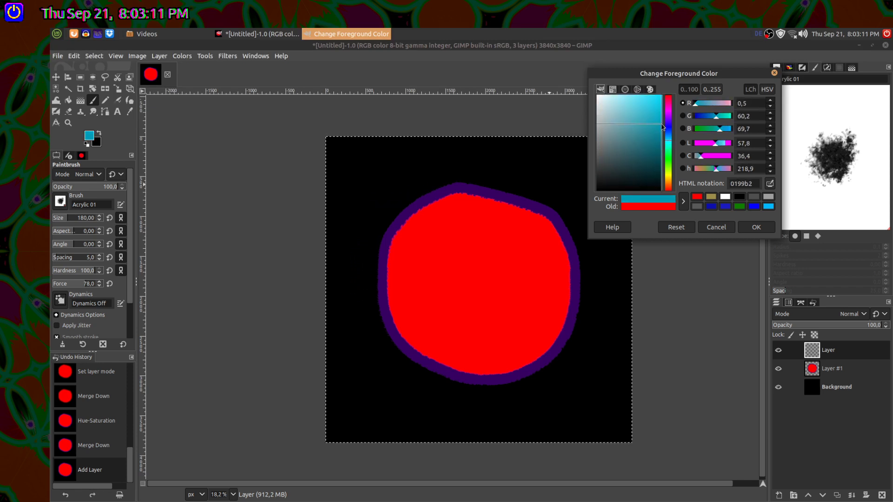
pyautogui.click(754, 227)
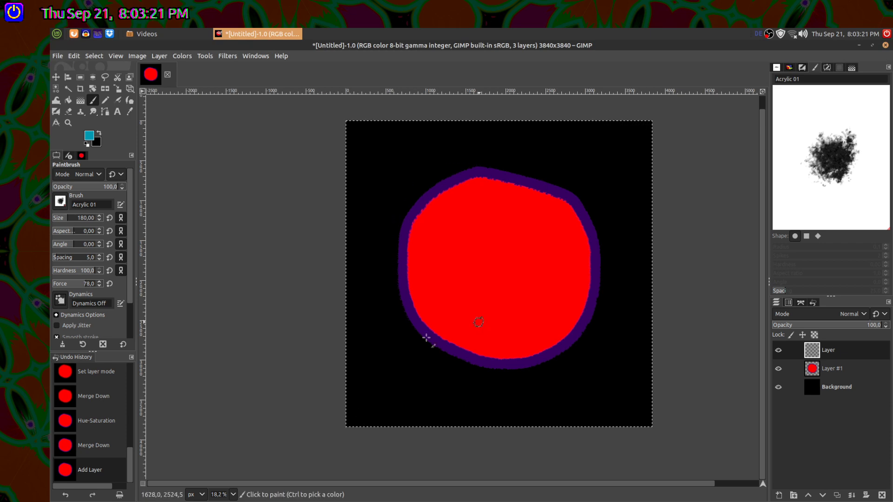
# - Clear the image's undo history and paint a closed, wavy teal outline with five lobes around and across the red disc
pyautogui.click(120, 495)
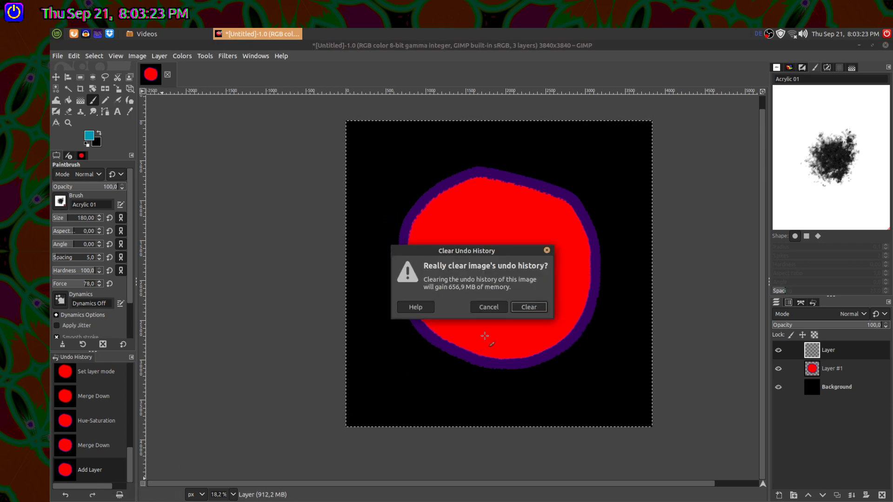
pyautogui.click(521, 309)
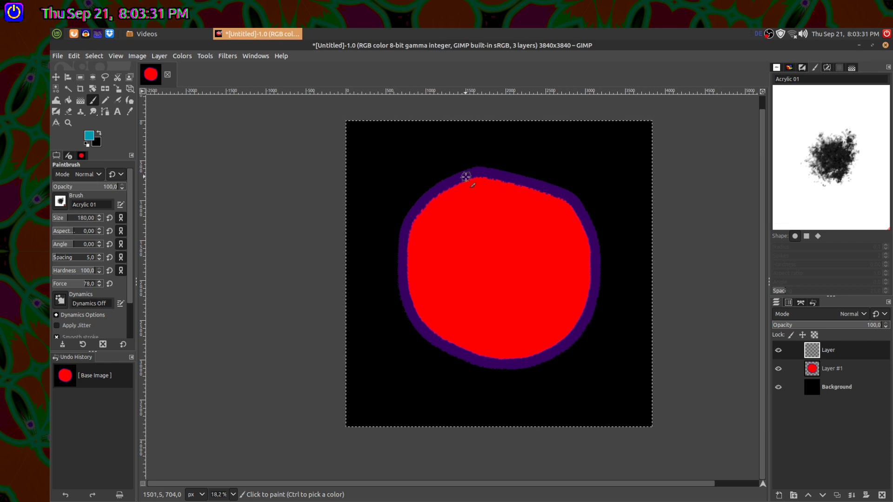
pyautogui.click(496, 151)
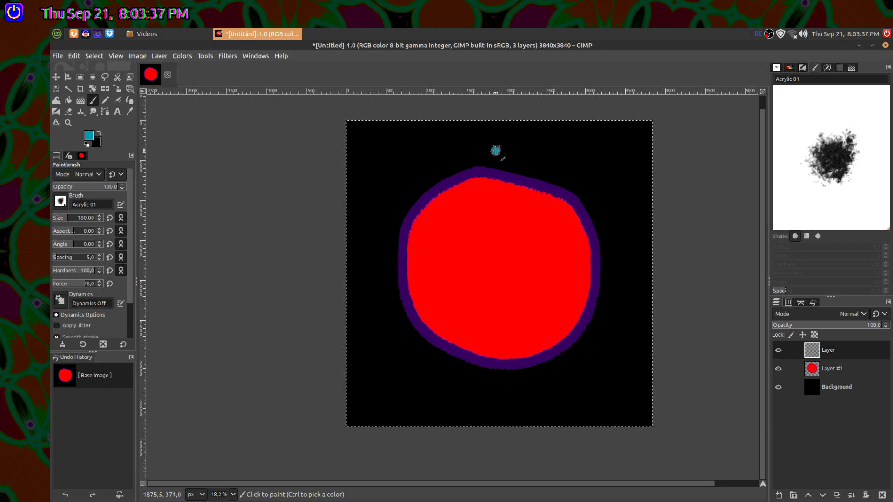
pyautogui.moveTo(496, 151)
pyautogui.mouseDown()
pyautogui.moveTo(364, 236)
pyautogui.moveTo(358, 254)
pyautogui.moveTo(437, 288)
pyautogui.moveTo(477, 351)
pyautogui.moveTo(503, 354)
pyautogui.moveTo(526, 324)
pyautogui.moveTo(595, 322)
pyautogui.moveTo(619, 305)
pyautogui.moveTo(630, 265)
pyautogui.moveTo(577, 211)
pyautogui.moveTo(581, 177)
pyautogui.moveTo(562, 147)
pyautogui.moveTo(484, 149)
pyautogui.mouseUp()
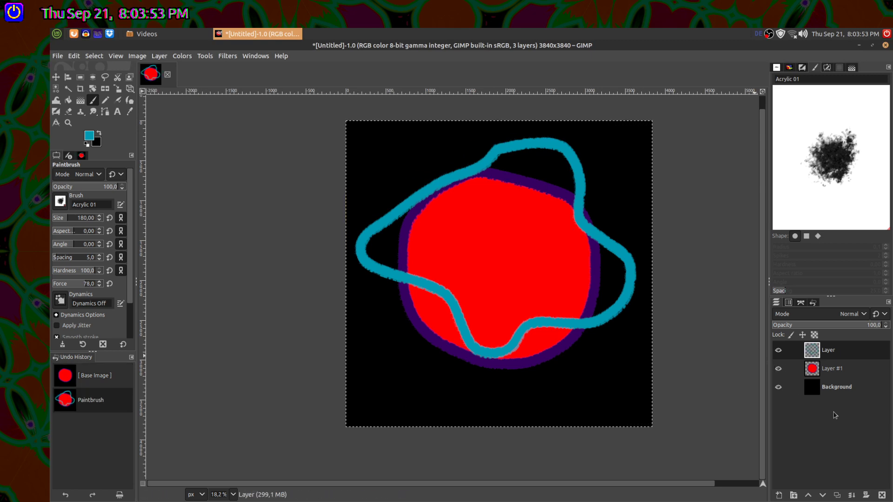
# - Add a new transparent layer and lower it beneath the teal outline layer
pyautogui.click(779, 496)
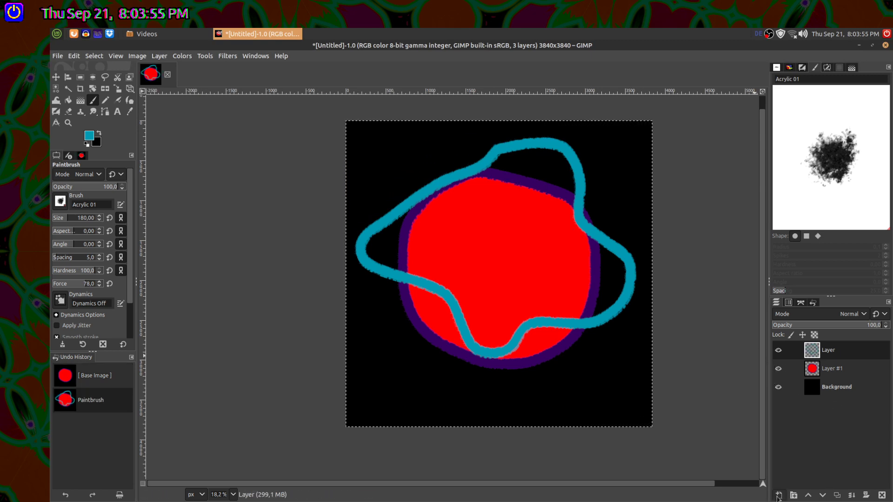
pyautogui.click(867, 490)
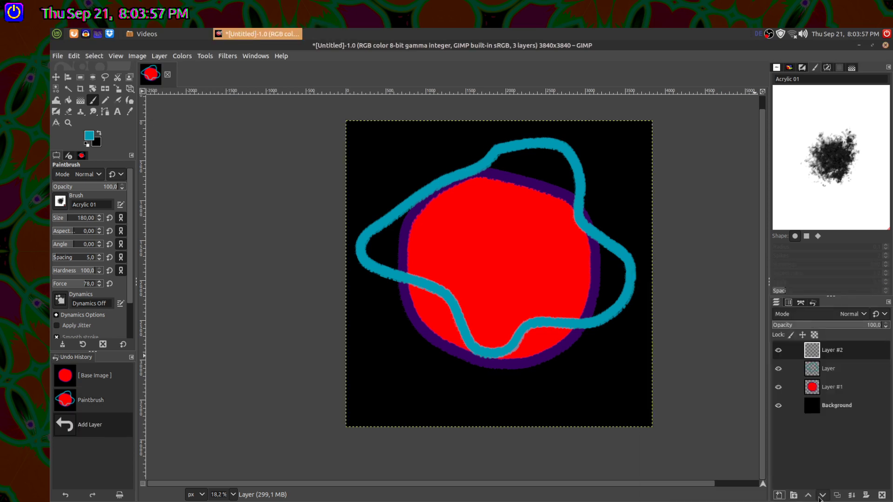
pyautogui.click(822, 496)
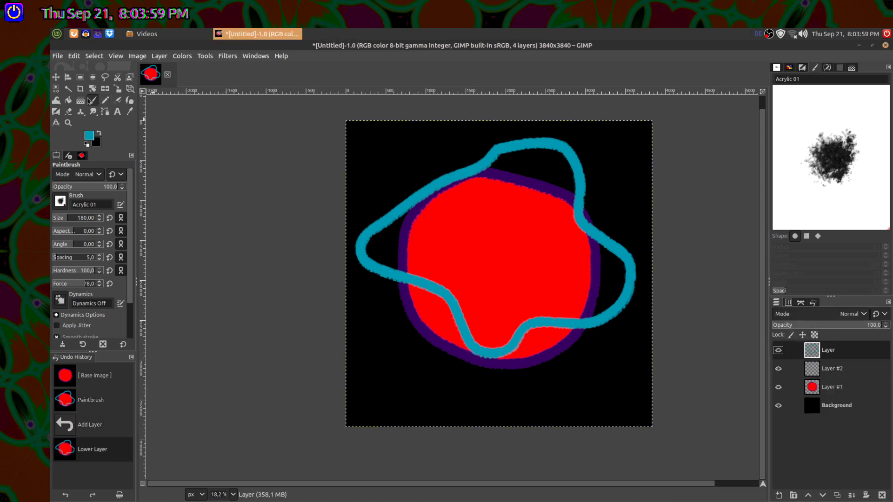
# - Fuzzy-select the area enclosed by the teal outline and grow the selection
pyautogui.click(68, 88)
pyautogui.click(463, 269)
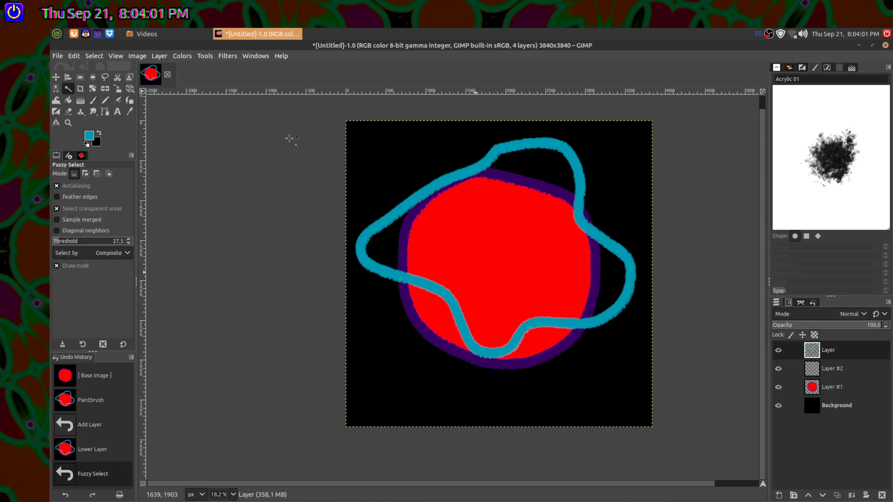
pyautogui.click(94, 56)
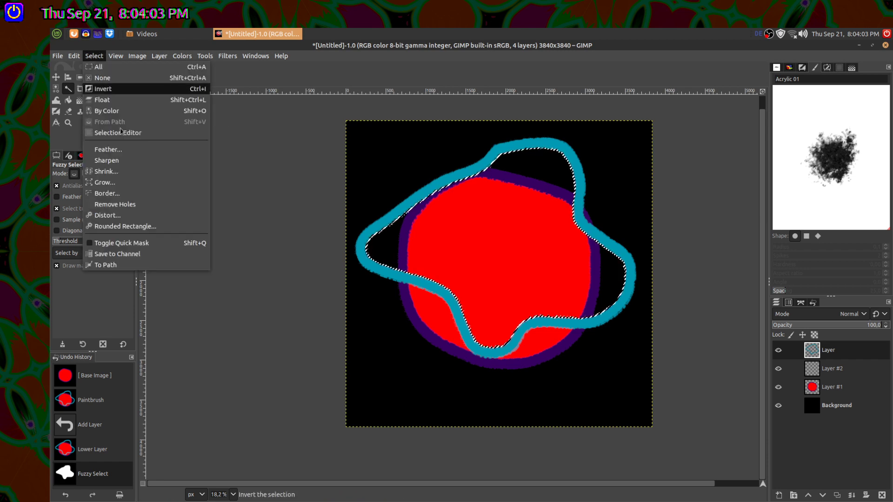
pyautogui.click(132, 182)
pyautogui.click(174, 207)
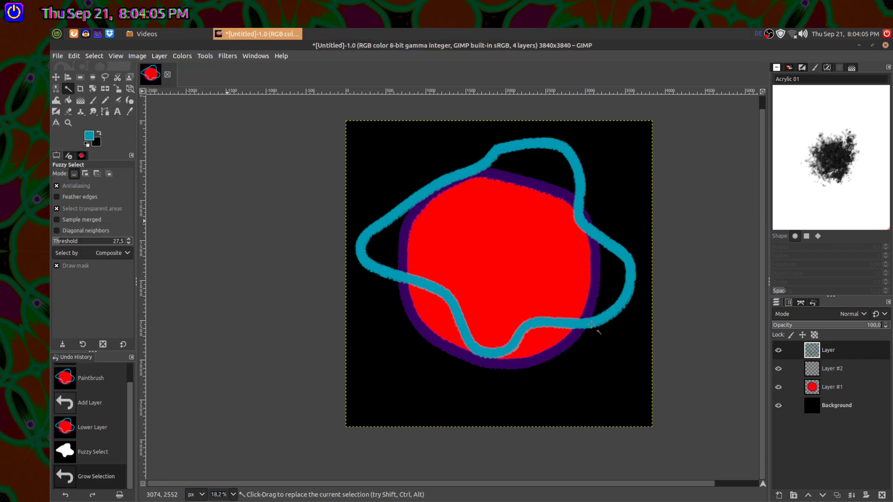
# - Bucket-fill the selection with bright green 00ff02 on the empty layer beneath the teal outline
pyautogui.click(832, 368)
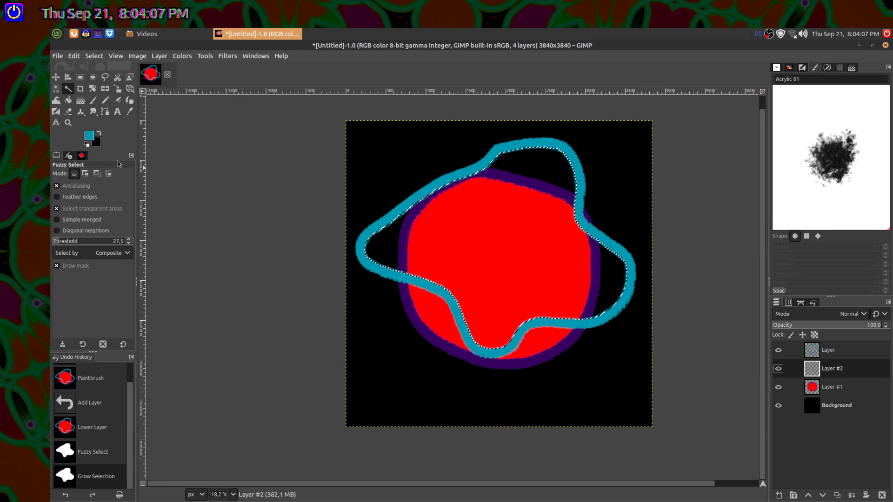
pyautogui.click(89, 135)
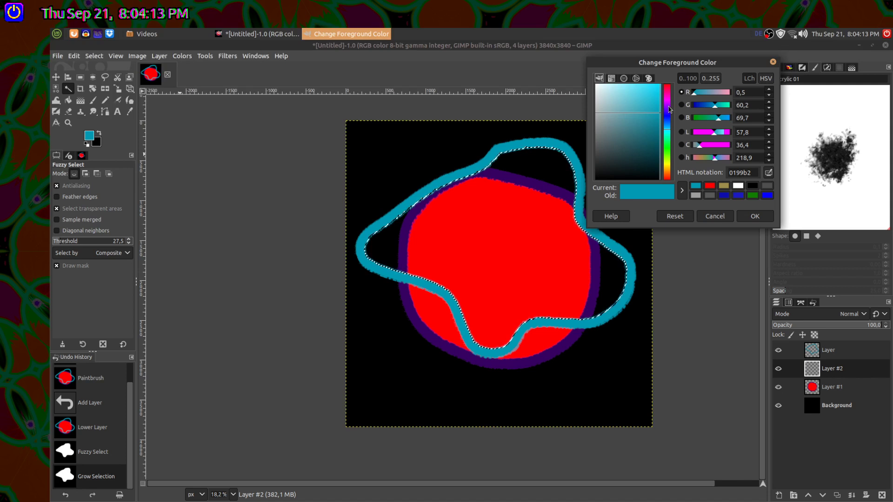
pyautogui.moveTo(656, 147); pyautogui.dragTo(659, 85)
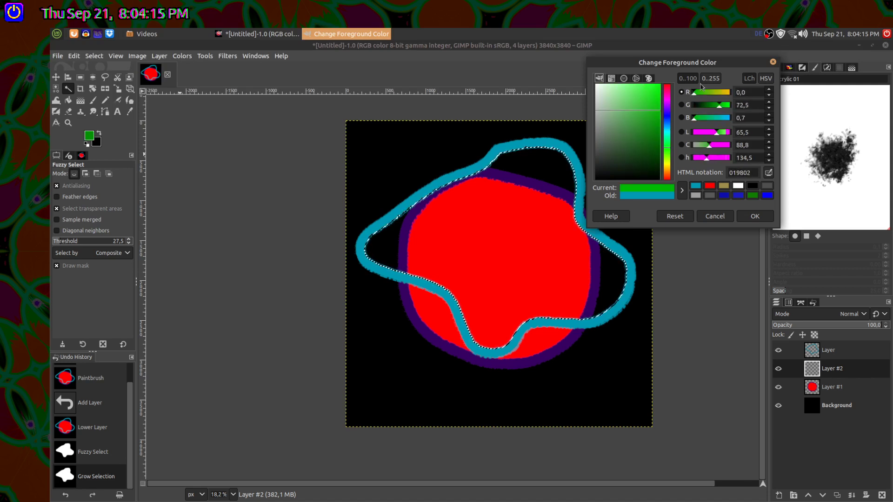
pyautogui.click(69, 100)
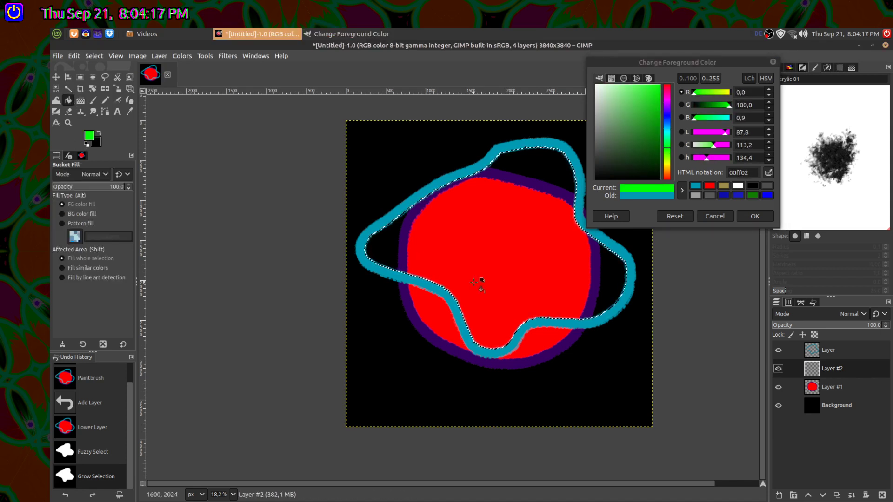
pyautogui.click(492, 248)
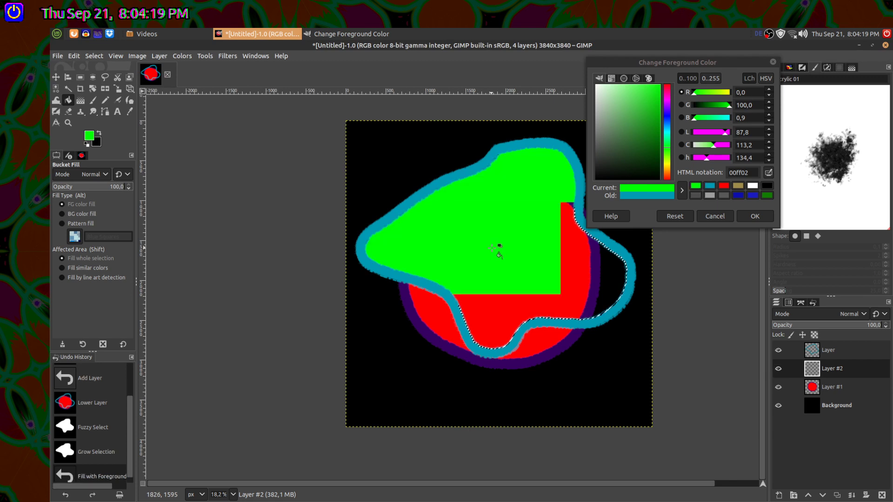
# - Change the foreground color to magenta de00ff and refill the selected area with it
pyautogui.click(658, 190)
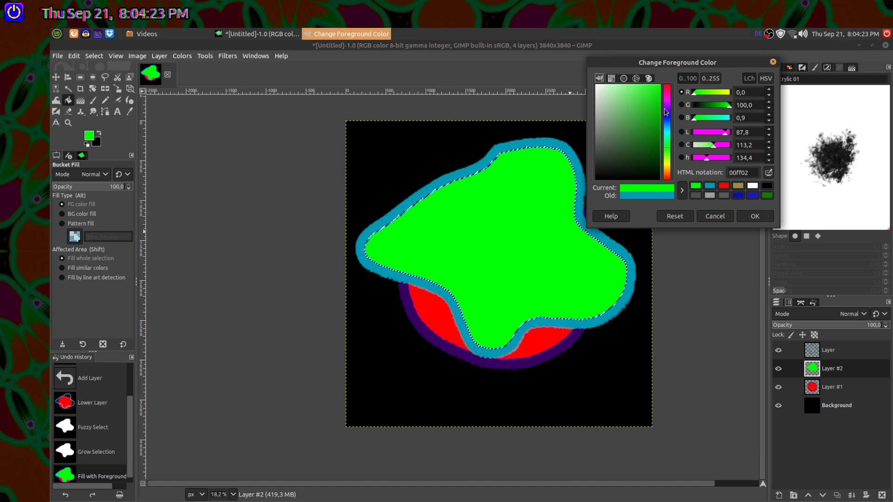
pyautogui.click(668, 102)
pyautogui.click(538, 263)
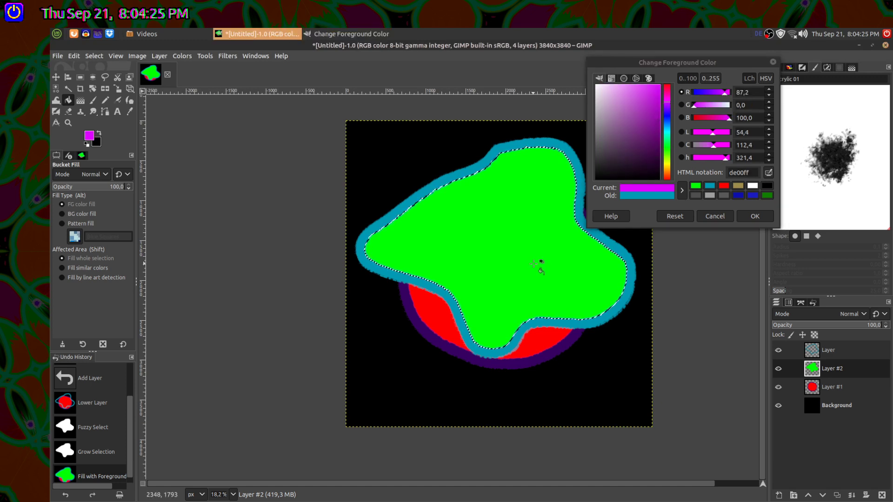
# - Change the foreground color to pink ff008c and refill the selected area with it
pyautogui.click(668, 99)
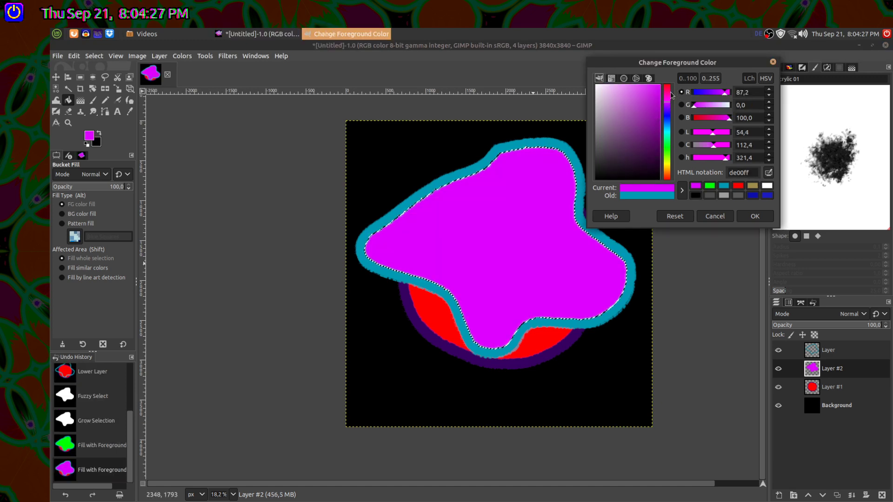
pyautogui.click(669, 92)
pyautogui.click(535, 259)
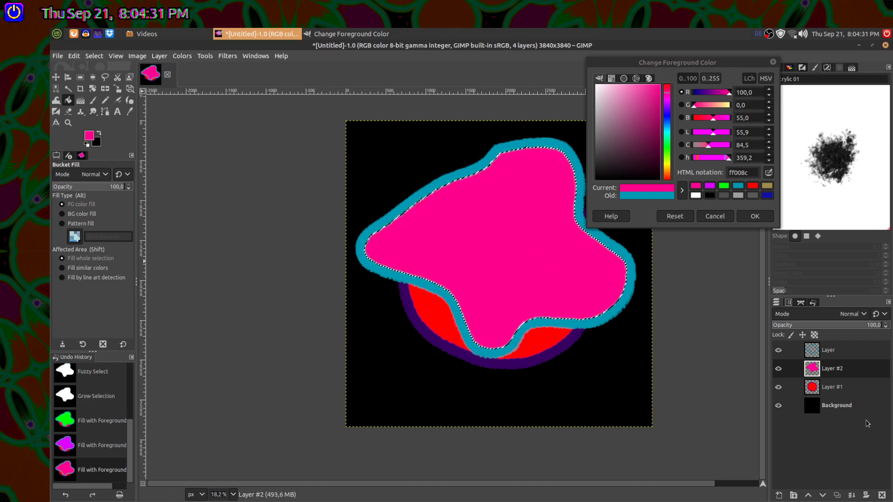
# - Merge the teal outline layer down into the pink-filled layer and add two transparent 3840 x 3840 px layers above it
pyautogui.click(852, 496)
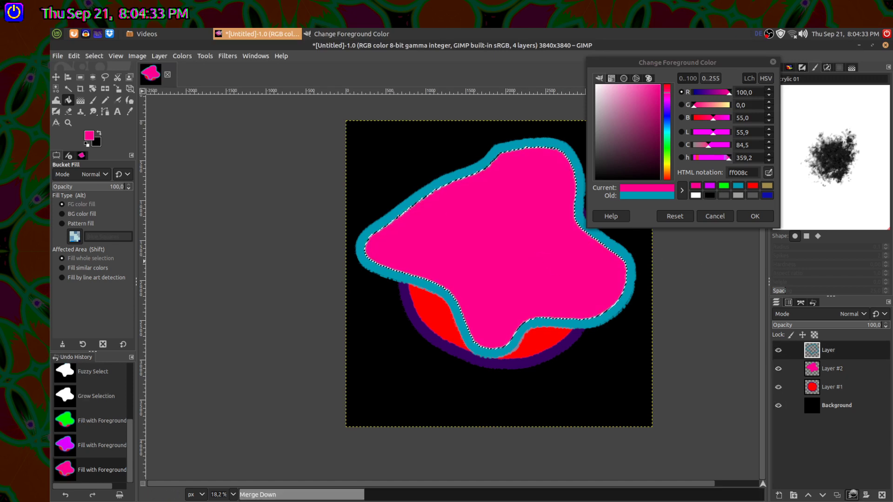
pyautogui.click(778, 496)
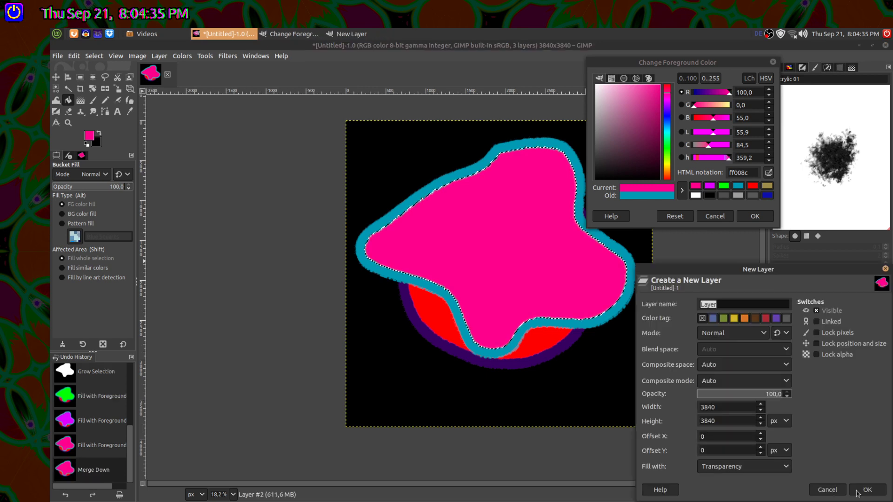
pyautogui.click(868, 491)
pyautogui.click(779, 495)
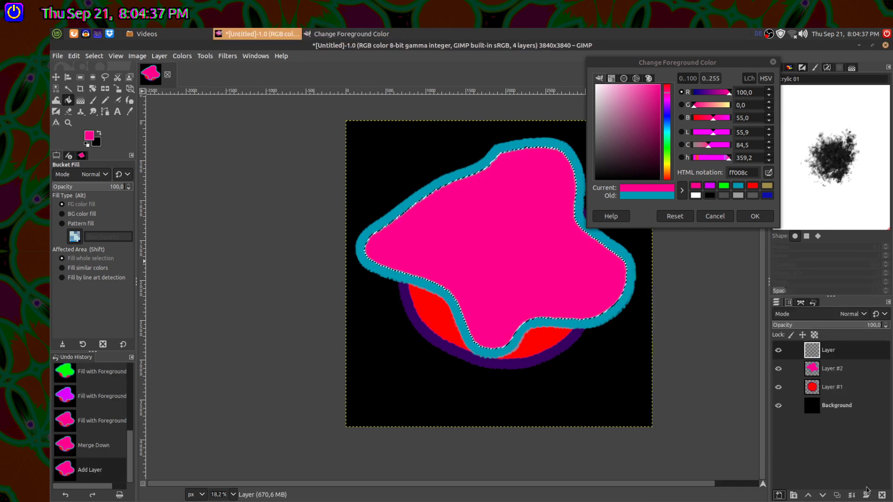
pyautogui.click(868, 490)
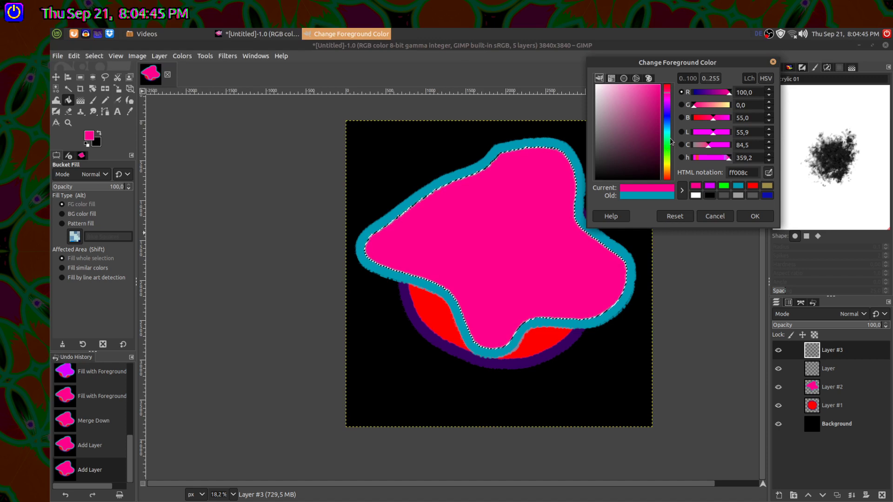
# - Set the foreground color to dark red c00000 and switch to the Paintbrush
pyautogui.moveTo(666, 100); pyautogui.dragTo(670, 72)
pyautogui.moveTo(657, 106); pyautogui.dragTo(676, 111)
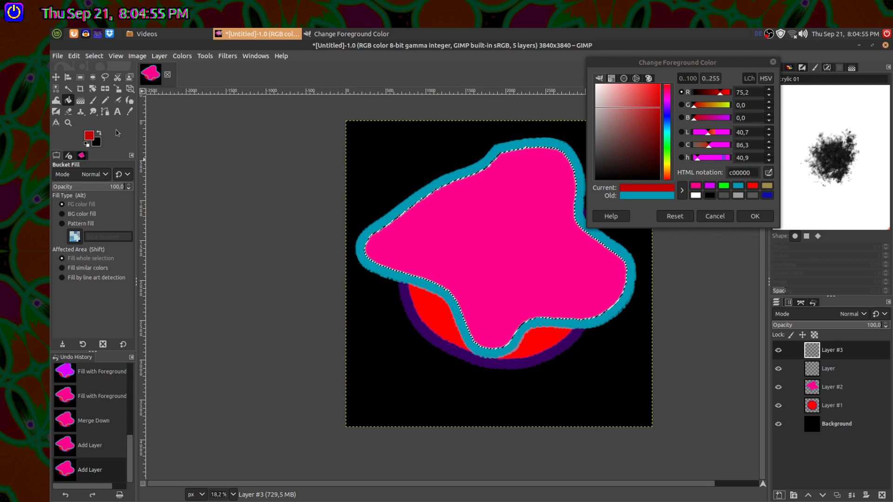
pyautogui.click(93, 100)
pyautogui.hscroll(3, 489, 205)
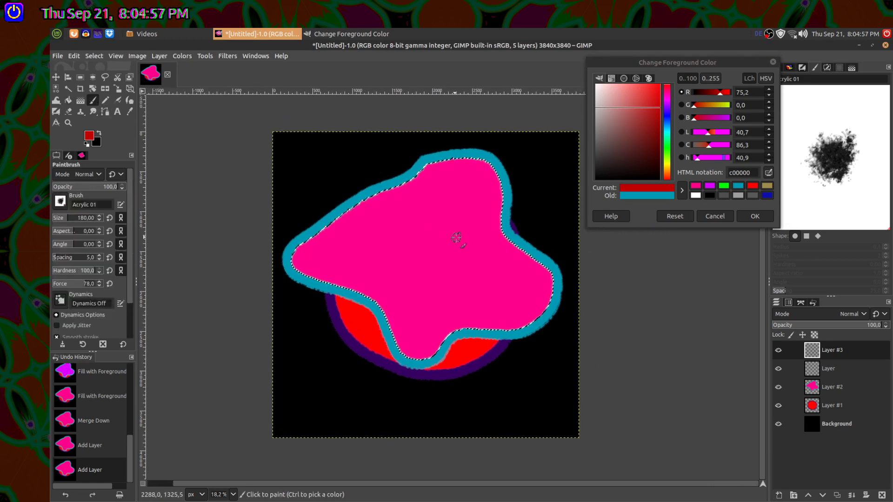
# - Try to paint a straight dark red line on the black area outside the selection, and select the entire canvas
pyautogui.click(298, 321)
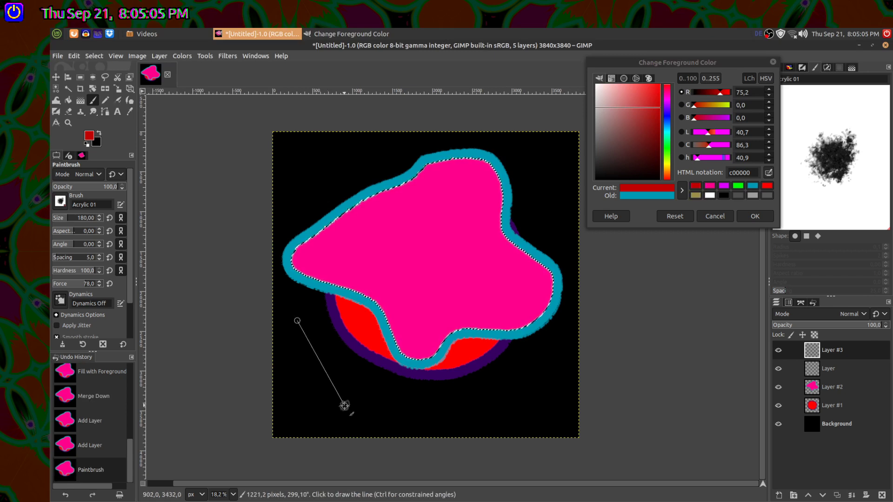
pyautogui.keyDown('shift'); pyautogui.click(344, 405); pyautogui.keyUp('shift')
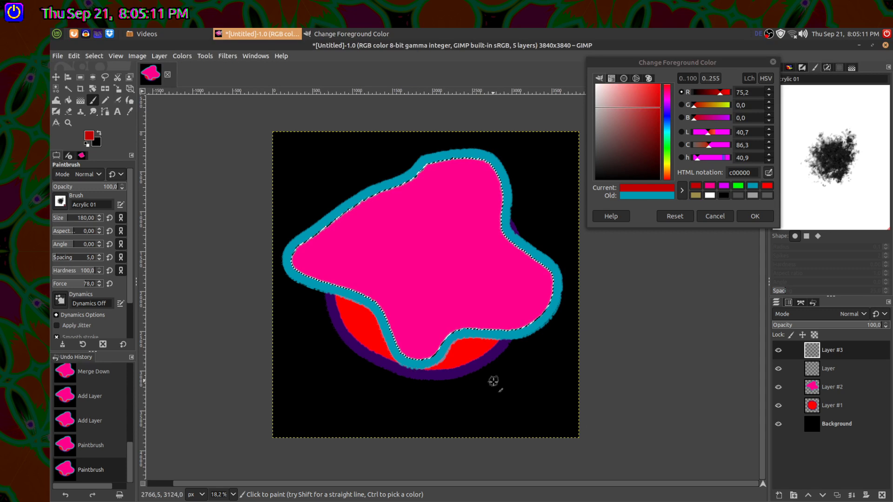
pyautogui.hotkey('ctrl', 'a')
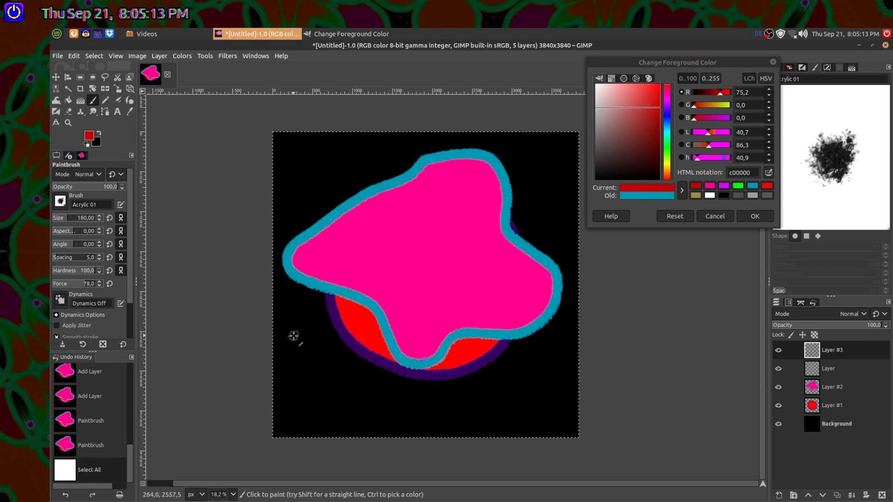
# - Paint a closed zigzag outline of straight dark red lines across the pink shape and black background on the topmost layer
pyautogui.click(293, 336)
pyautogui.keyDown('shift'); pyautogui.click(354, 411); pyautogui.keyUp('shift')
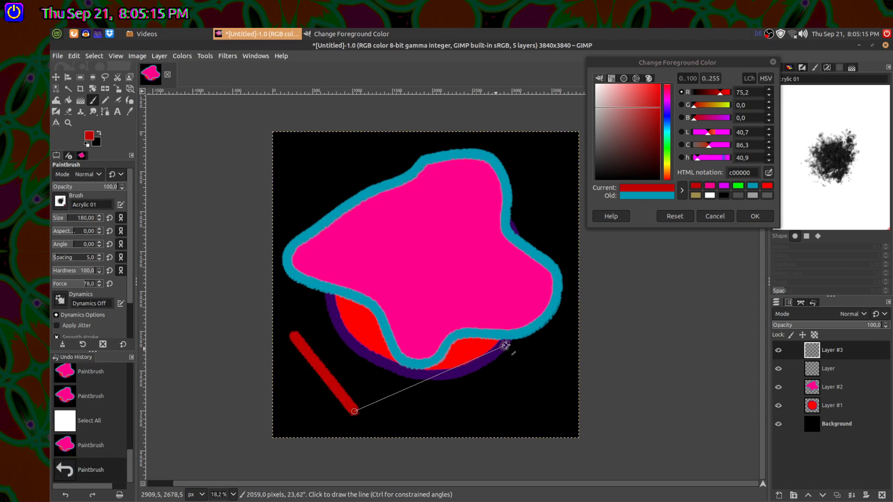
pyautogui.keyDown('shift'); pyautogui.click(530, 344); pyautogui.keyUp('shift')
pyautogui.keyDown('shift'); pyautogui.click(437, 295); pyautogui.keyUp('shift')
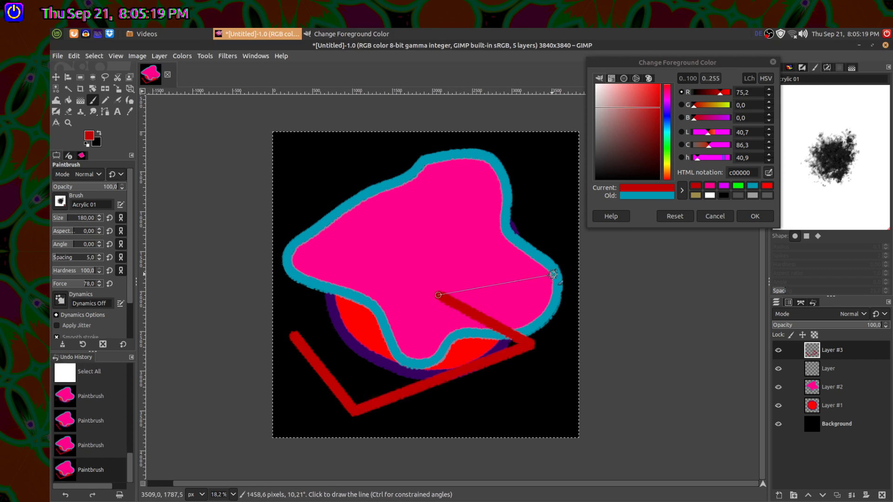
pyautogui.keyDown('shift'); pyautogui.click(563, 271); pyautogui.keyUp('shift')
pyautogui.keyDown('shift'); pyautogui.click(417, 224); pyautogui.keyUp('shift')
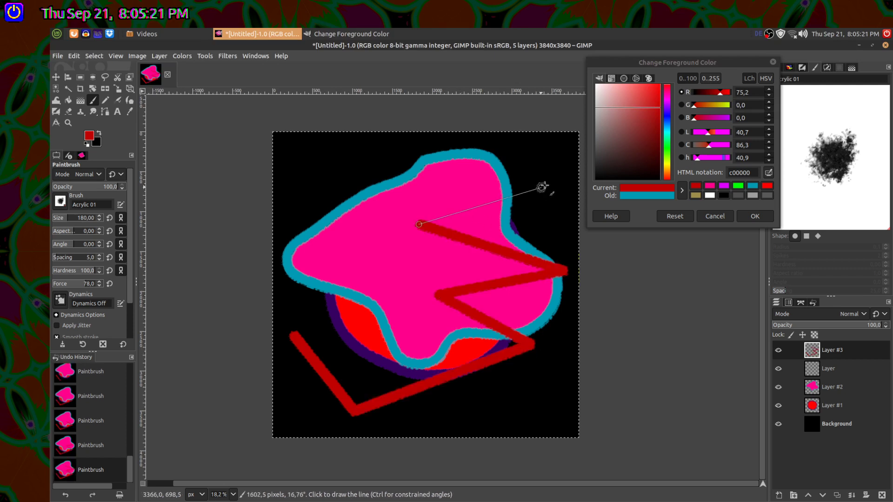
pyautogui.keyDown('shift'); pyautogui.click(545, 185); pyautogui.keyUp('shift')
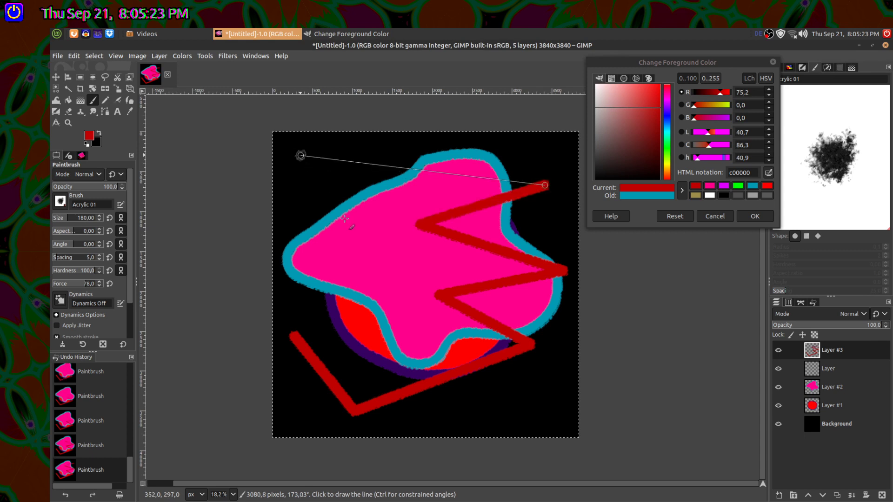
pyautogui.keyDown('shift'); pyautogui.click(301, 155); pyautogui.keyUp('shift')
pyautogui.keyDown('shift'); pyautogui.click(344, 217); pyautogui.keyUp('shift')
pyautogui.keyDown('shift'); pyautogui.click(295, 255); pyautogui.keyUp('shift')
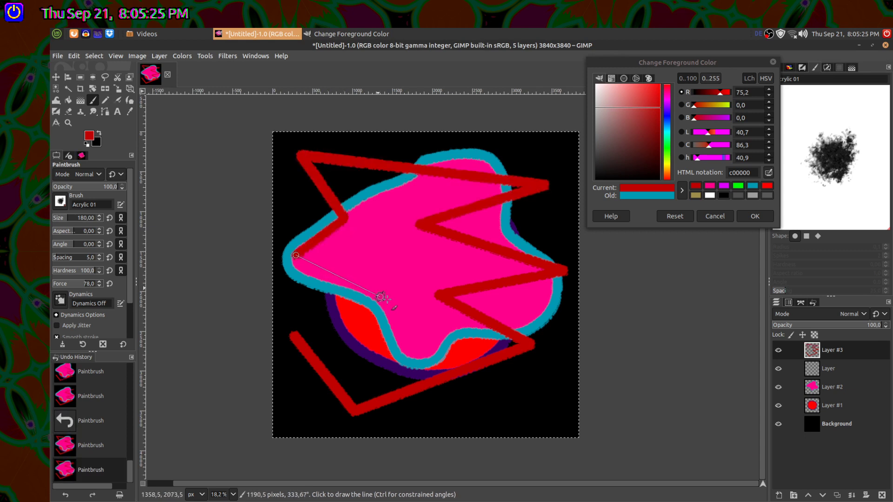
pyautogui.keyDown('shift'); pyautogui.click(388, 300); pyautogui.keyUp('shift')
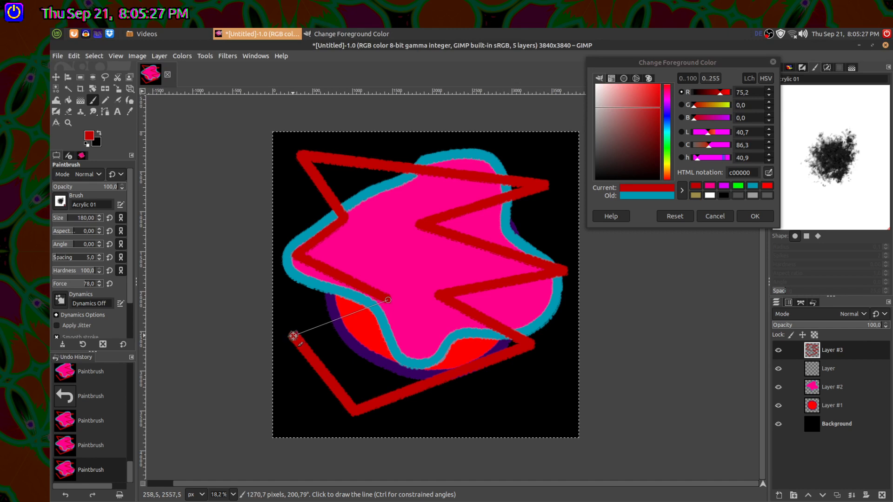
pyautogui.keyDown('shift'); pyautogui.click(294, 336); pyautogui.keyUp('shift')
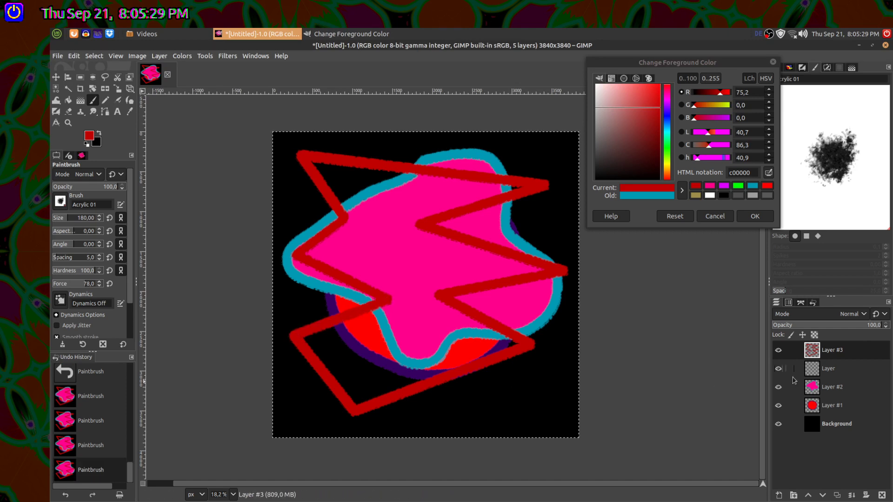
# - Select the interior of the dark red zigzag outline with Fuzzy Select and grow the selection slightly under the outline
pyautogui.click(68, 88)
pyautogui.click(349, 244)
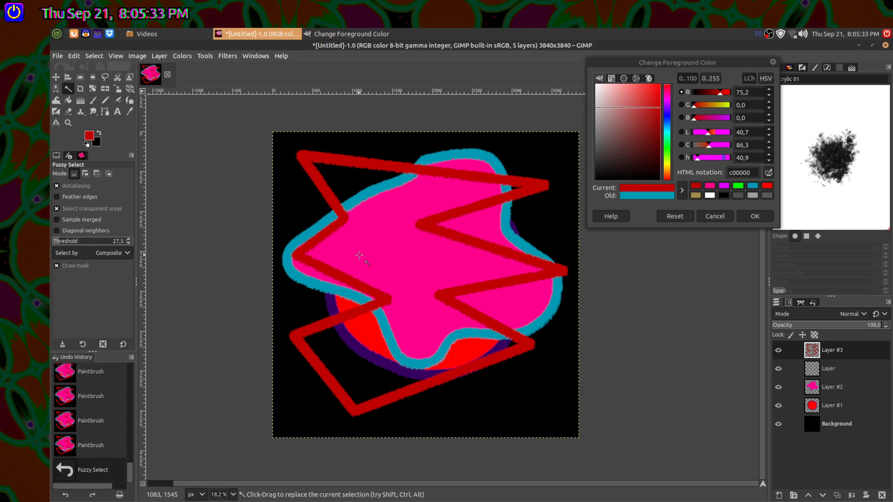
pyautogui.click(94, 58)
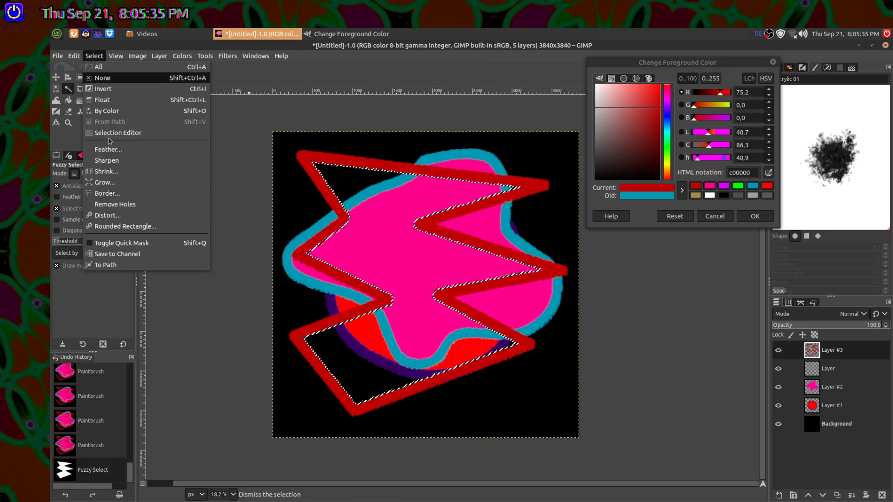
pyautogui.click(121, 192)
pyautogui.click(153, 214)
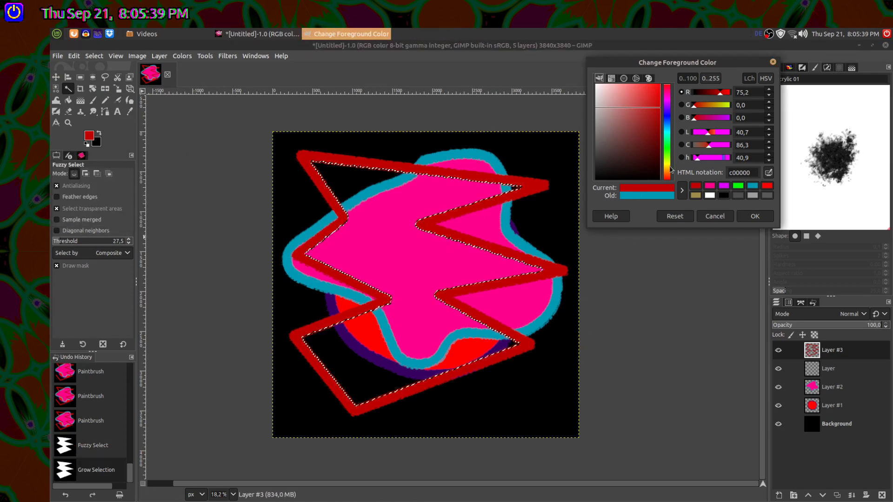
# - Set the foreground color to yellow ffef00 and bucket-fill the zigzag selection on the empty layer beneath the outline
pyautogui.click(668, 167)
pyautogui.click(637, 156)
pyautogui.moveTo(688, 111); pyautogui.dragTo(669, 81)
pyautogui.click(804, 337)
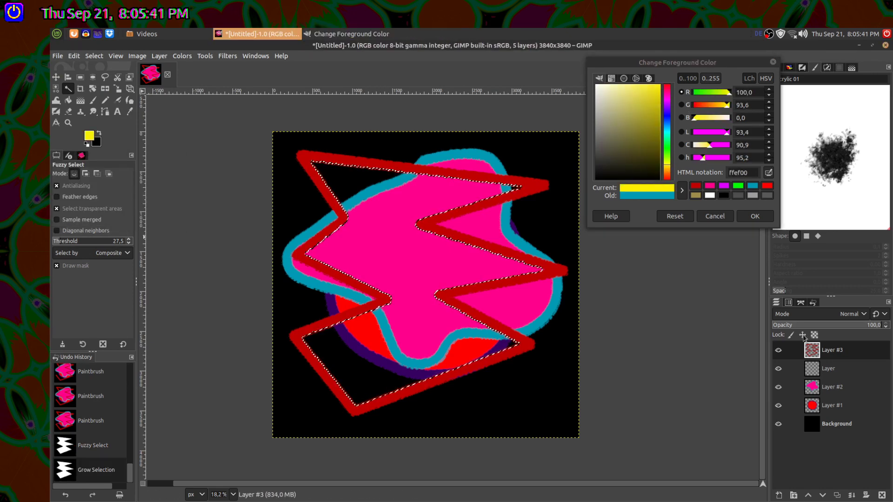
pyautogui.click(827, 372)
pyautogui.hotkey('shift', 'b')
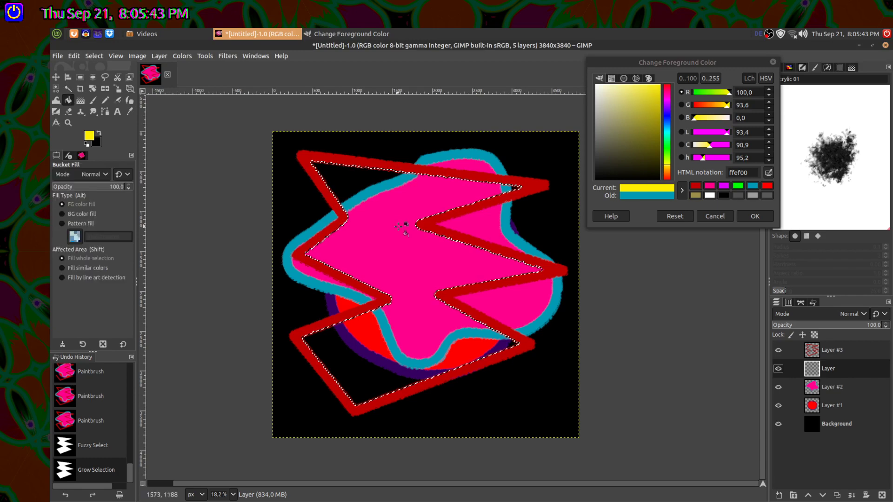
pyautogui.click(398, 226)
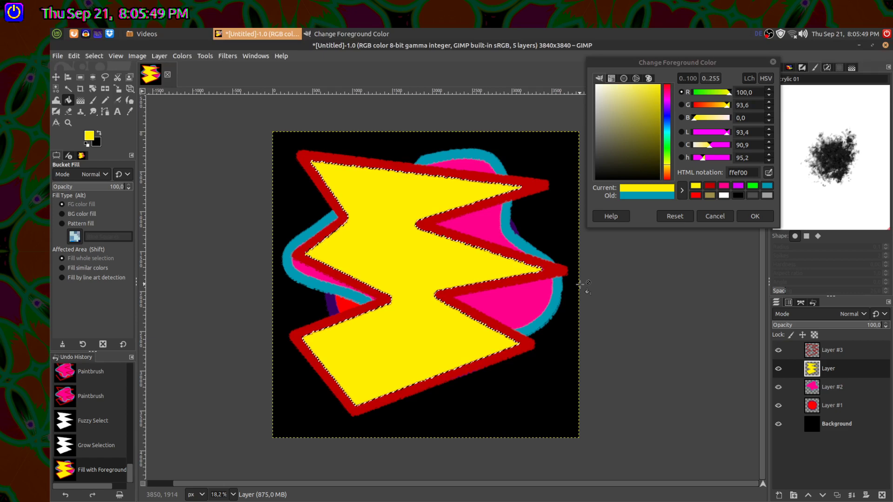
# - Select the entire canvas and merge the dark red outline layer down into the yellow-filled layer
pyautogui.click(743, 223)
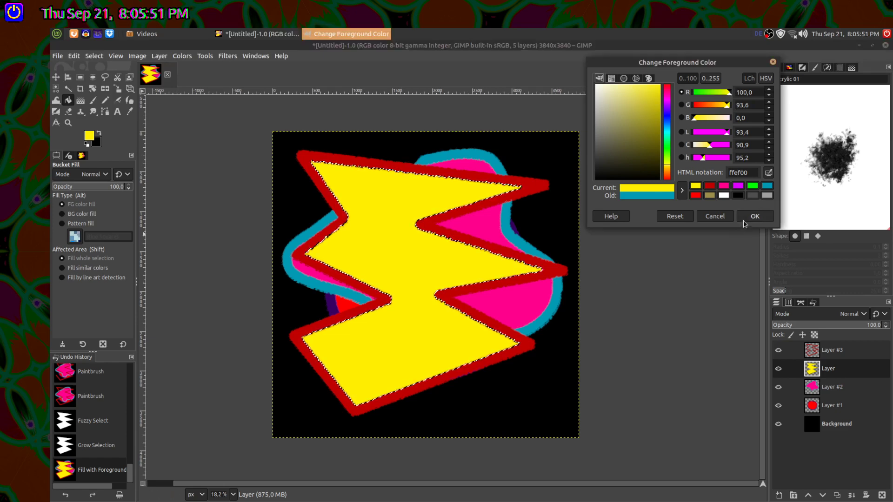
pyautogui.moveTo(673, 64); pyautogui.dragTo(784, 99)
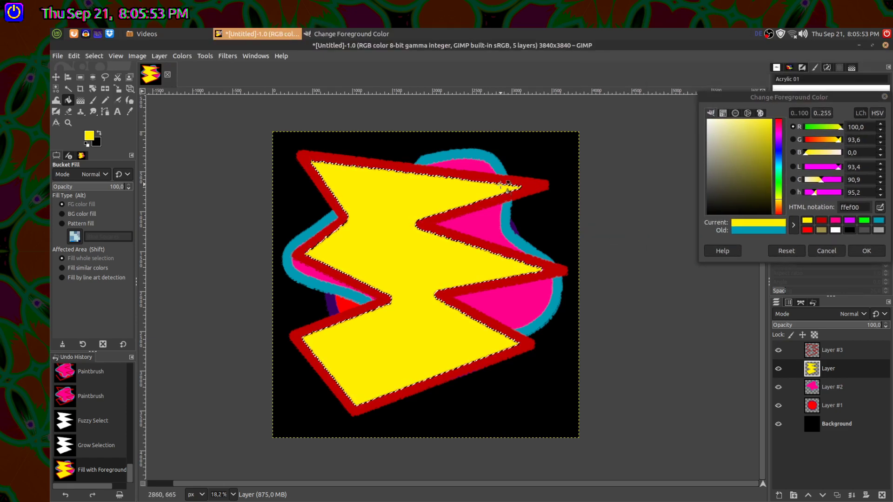
pyautogui.hotkey('ctrl', 'a')
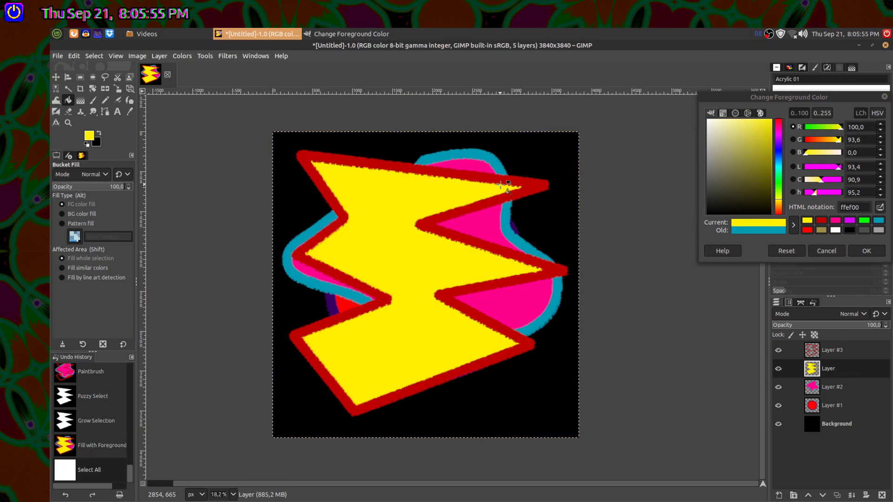
pyautogui.click(844, 355)
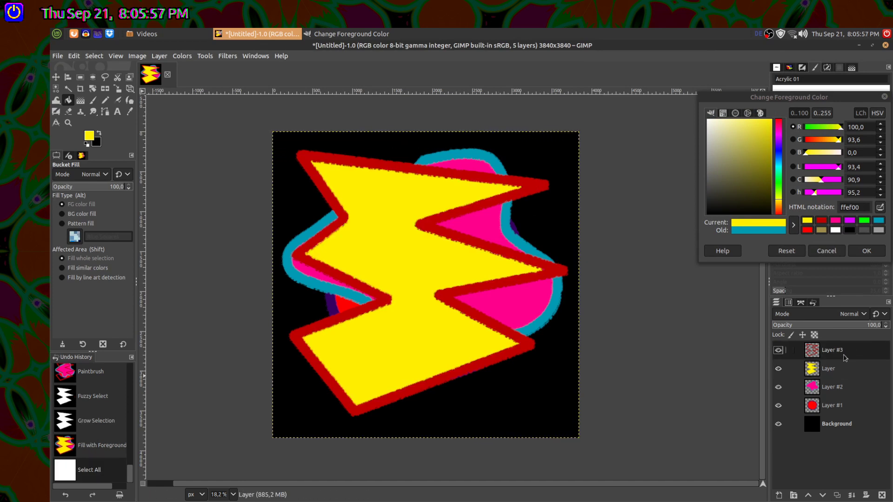
pyautogui.click(851, 495)
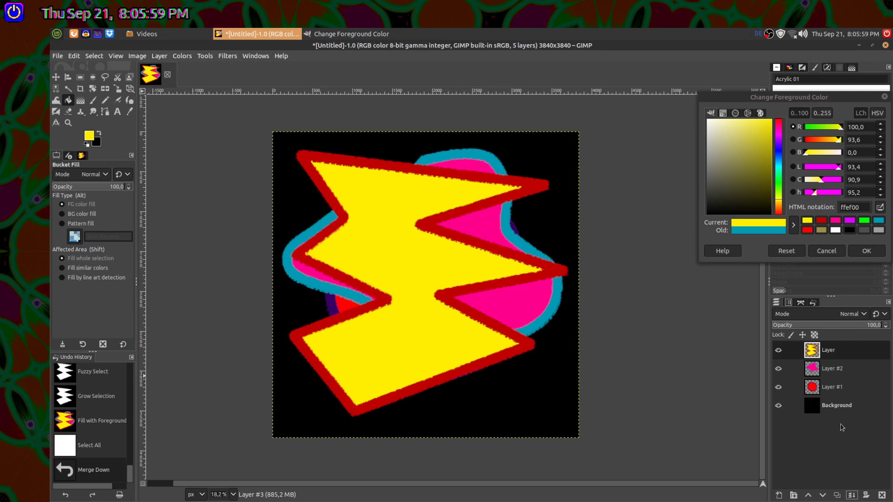
# - Hide the zigzag, pink blob and red disc layers and clear the image's undo history
pyautogui.click(778, 349)
pyautogui.click(778, 369)
pyautogui.click(778, 387)
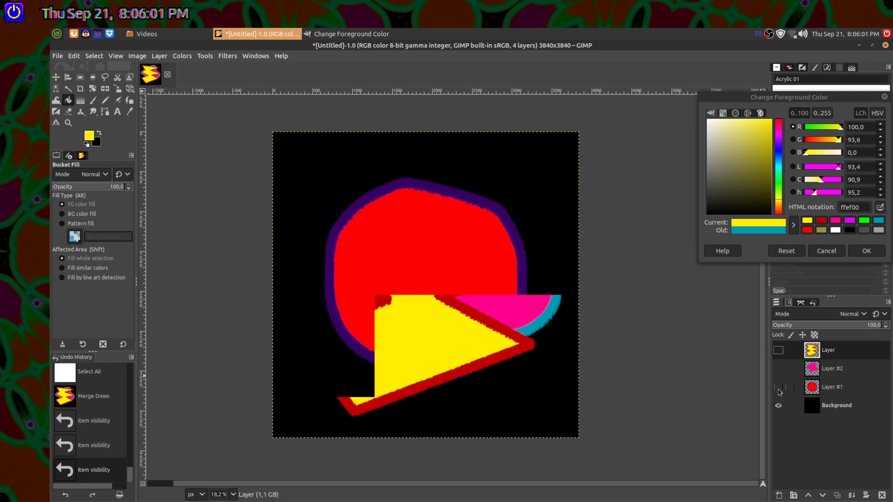
pyautogui.click(119, 495)
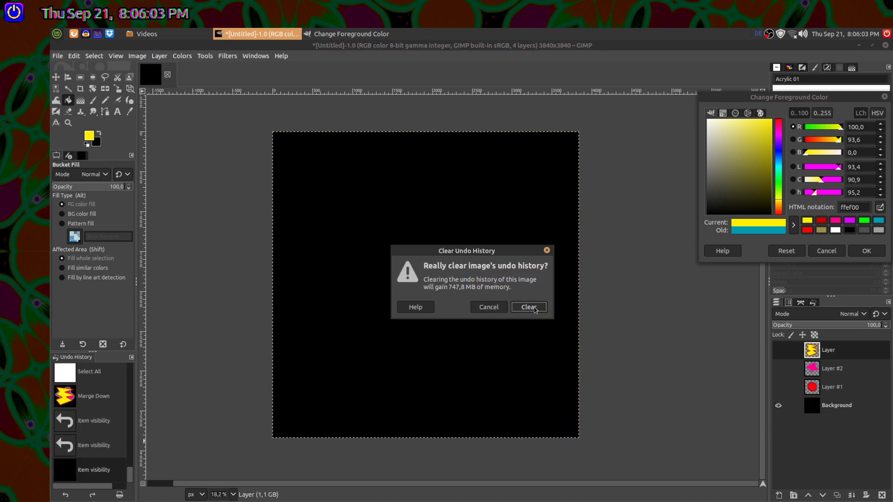
pyautogui.click(528, 307)
# - Delete the black background layer and show the red disc layer on its own
pyautogui.click(843, 412)
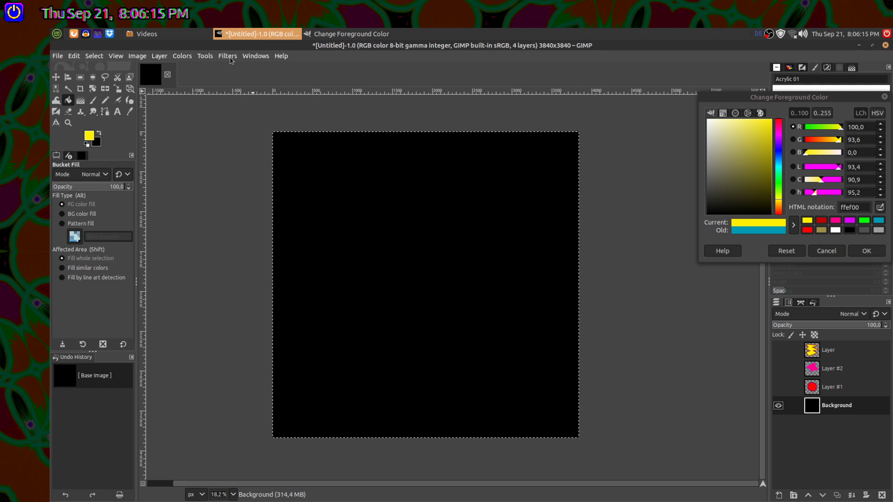
pyautogui.click(882, 495)
pyautogui.click(778, 387)
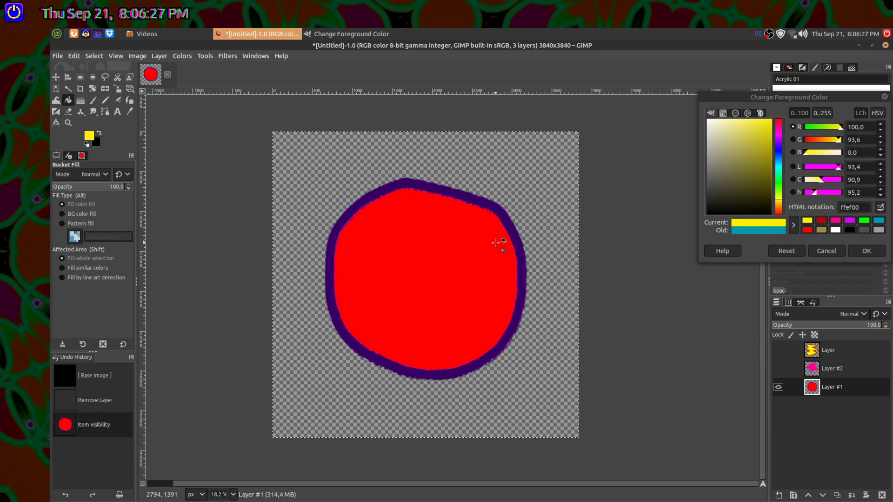
# - Try to crop the image to its content with only the red disc layer visible
pyautogui.click(181, 56)
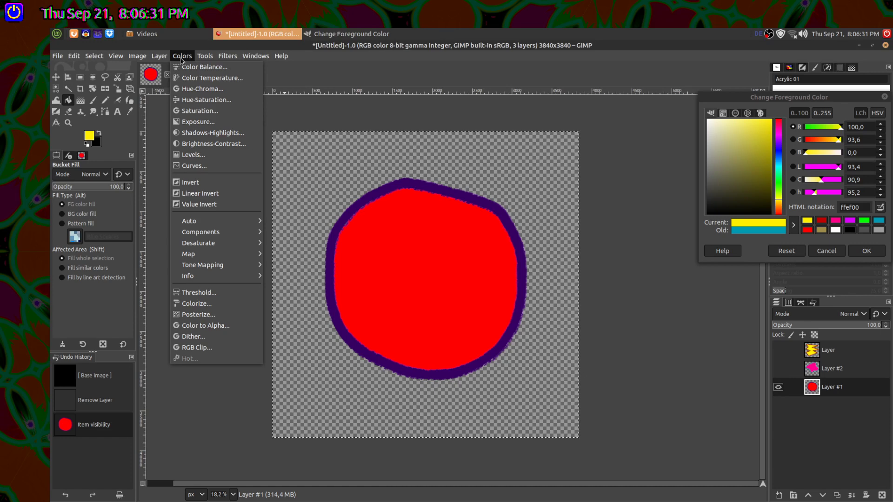
pyautogui.moveTo(137, 56)
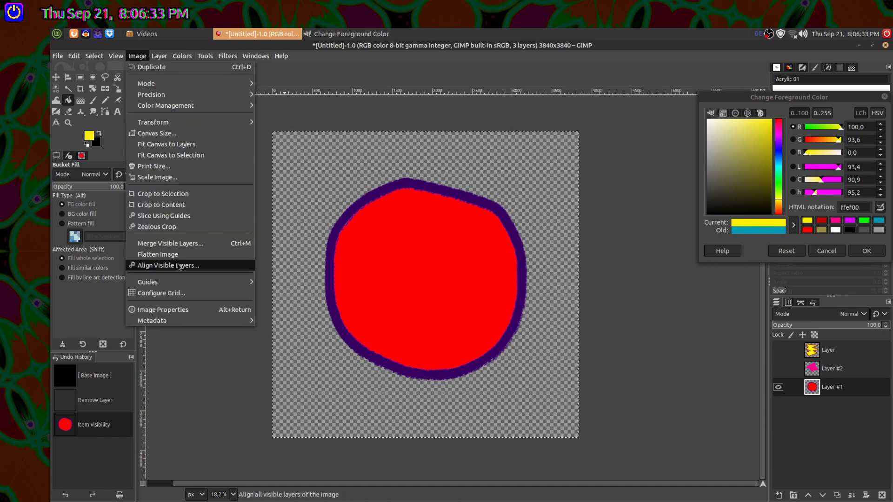
pyautogui.click(164, 208)
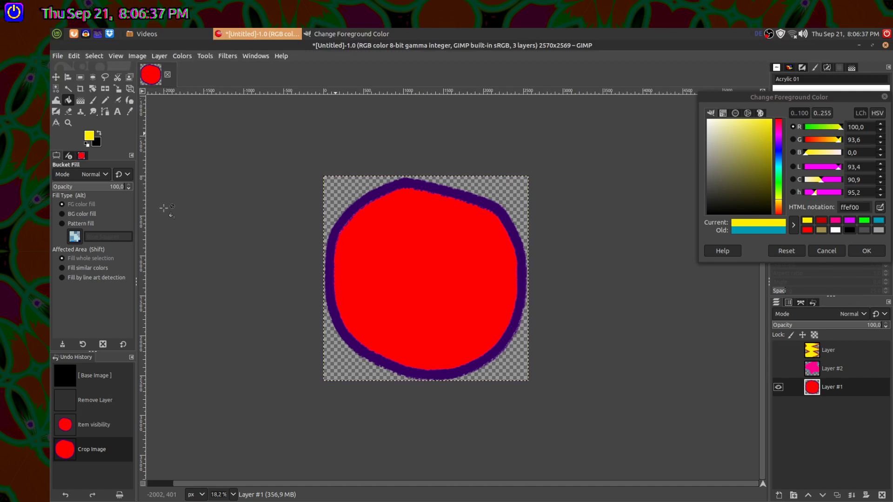
pyautogui.hotkey('ctrl', 'z')
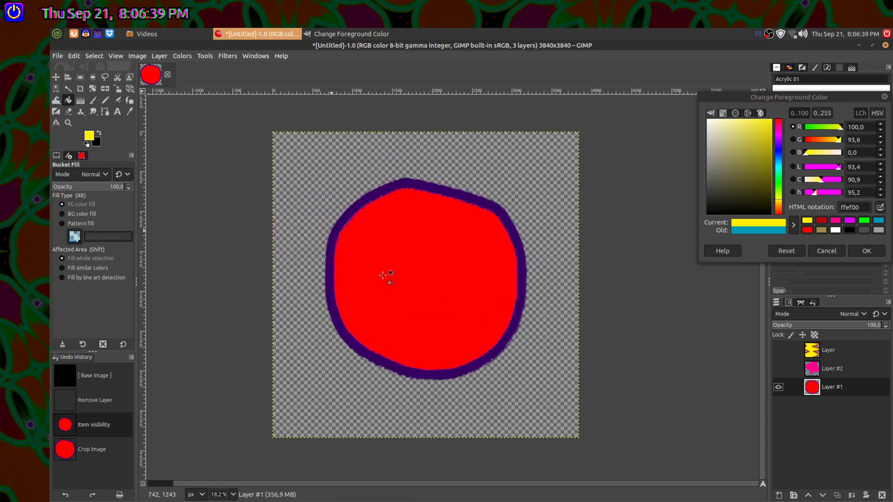
# - Show the pink blob and yellow zigzag layers and crop the whole image to its content
pyautogui.click(779, 368)
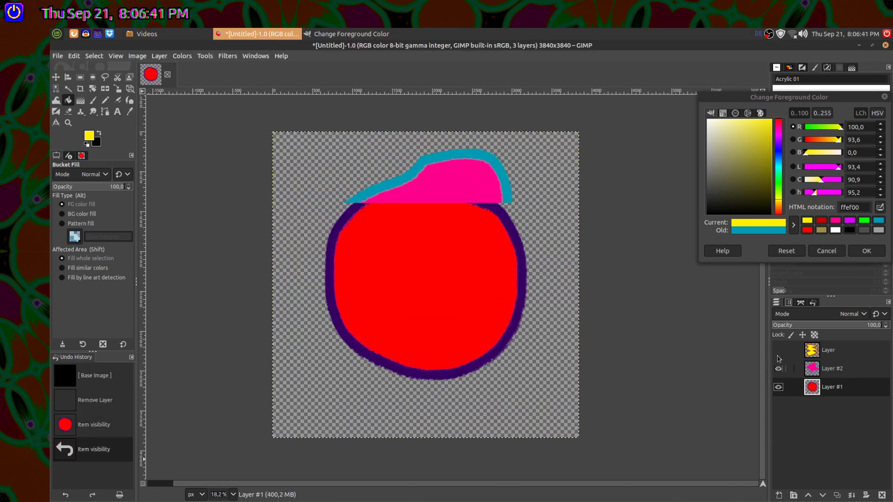
pyautogui.click(779, 350)
pyautogui.click(137, 55)
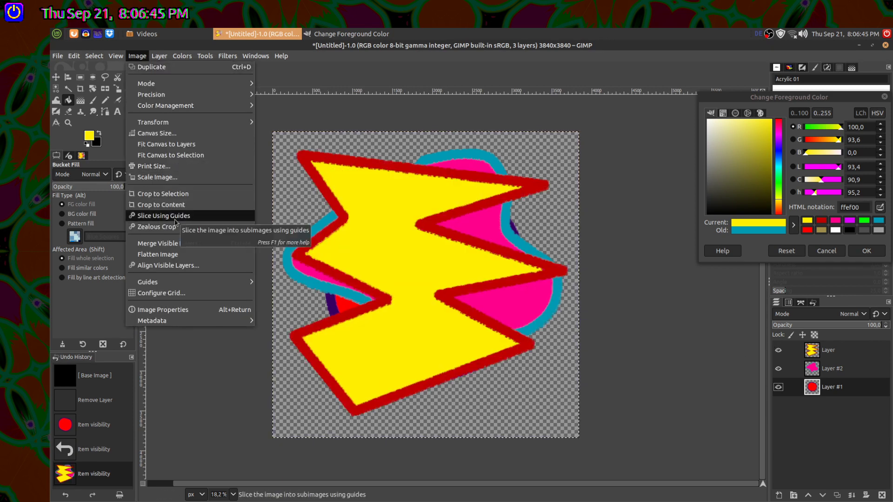
pyautogui.click(177, 205)
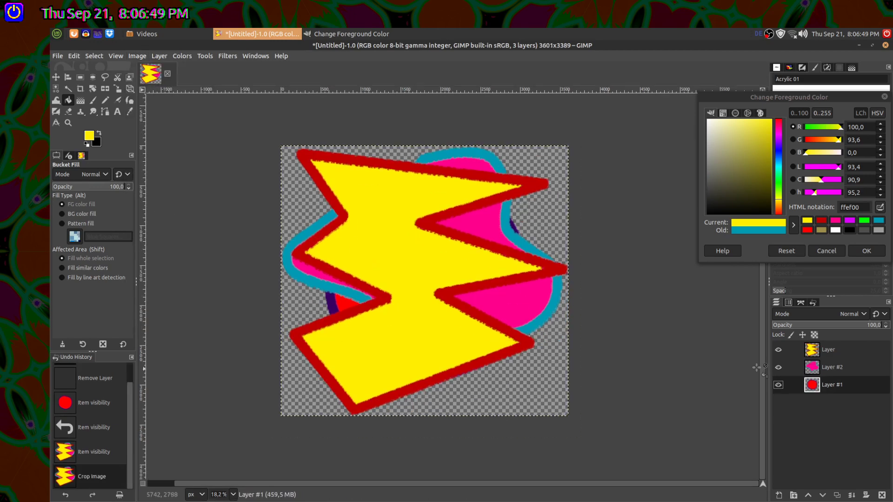
# - Copy the red disc, with the zigzag and pink layers hidden, into a new image and crop that image to its content
pyautogui.click(778, 349)
pyautogui.click(778, 368)
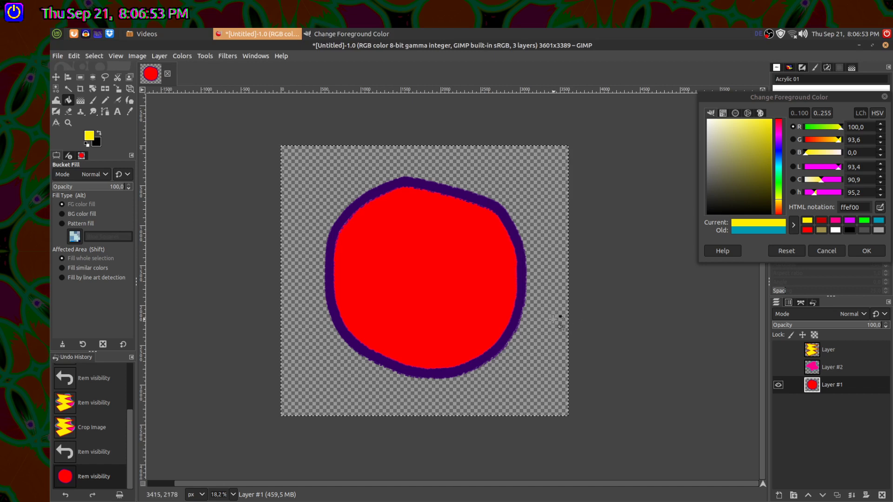
pyautogui.hotkey('ctrl', 'c')
pyautogui.hotkey('ctrl', 'shift', 'v')
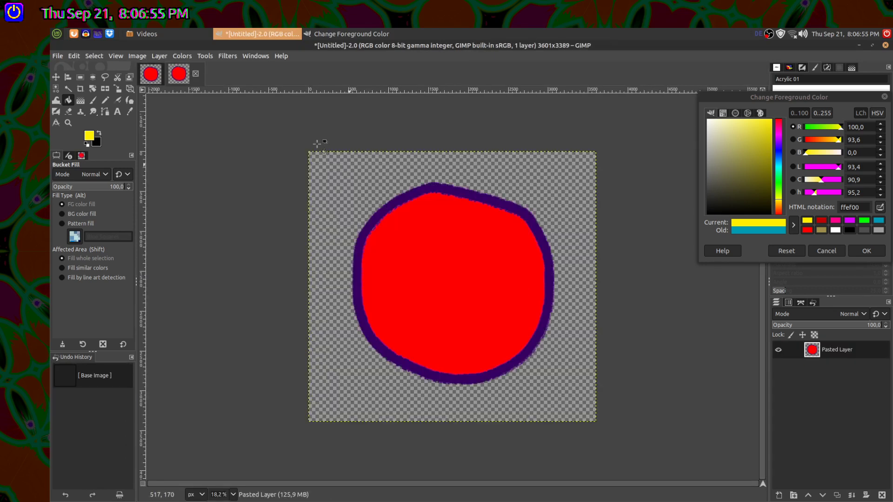
pyautogui.click(140, 56)
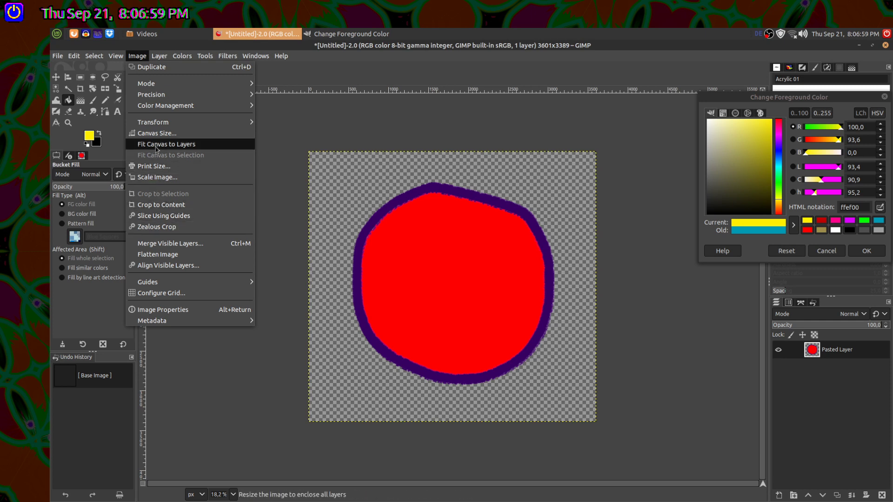
pyautogui.click(160, 205)
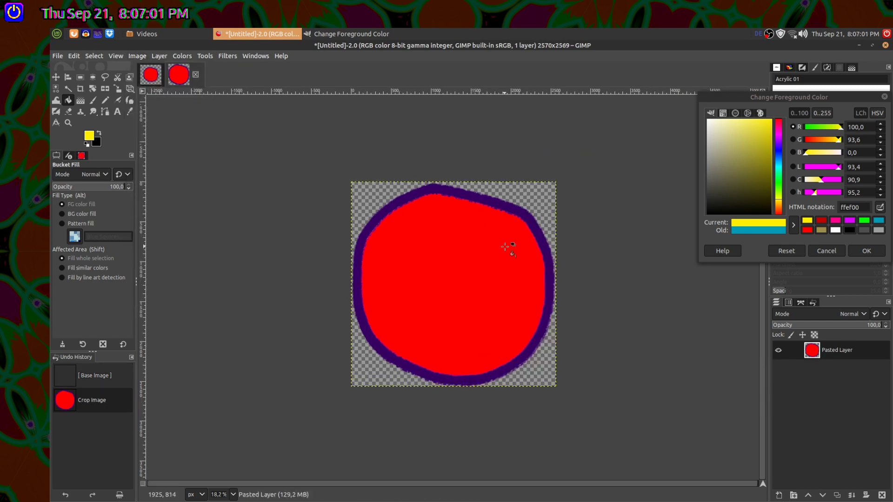
# - Export the cropped red disc image as blob1.png to the YouTube 2023 folder inside Videos, keeping the offered PNG options
pyautogui.click(58, 56)
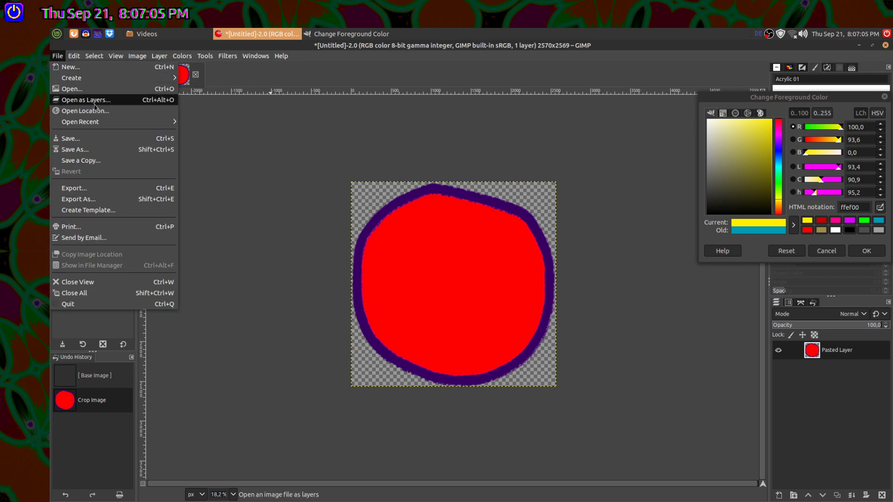
pyautogui.moveTo(104, 82)
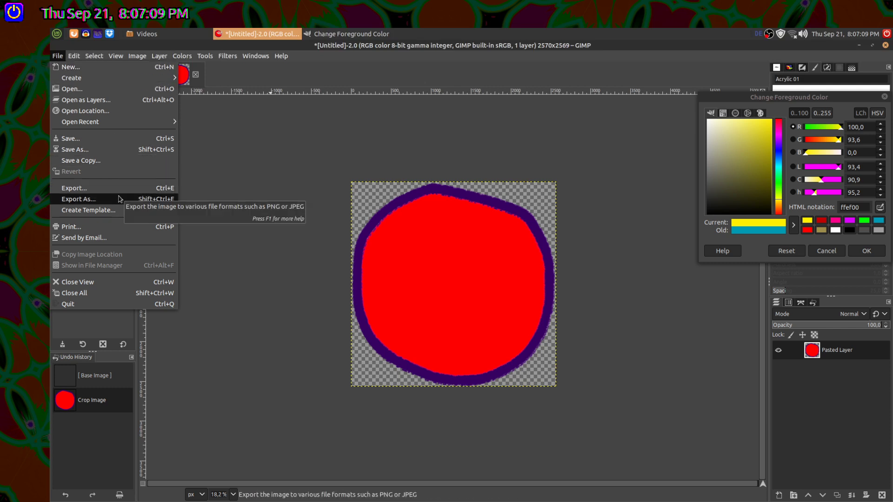
pyautogui.click(148, 191)
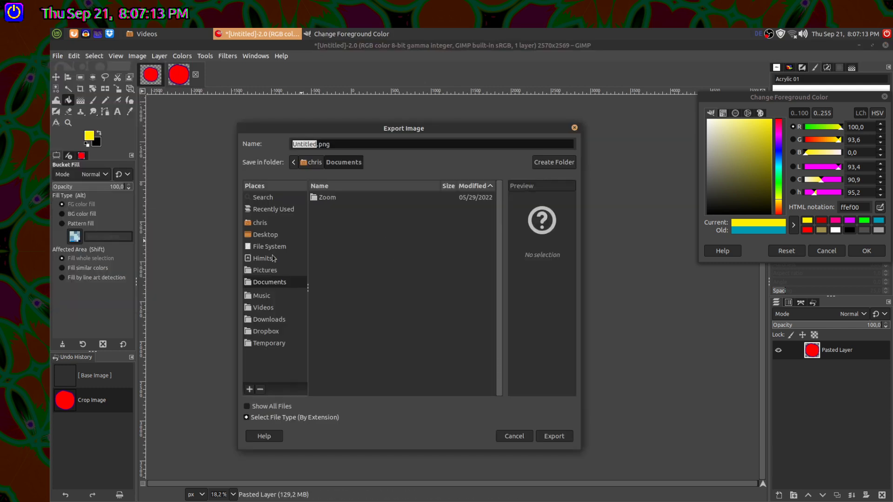
pyautogui.click(264, 307)
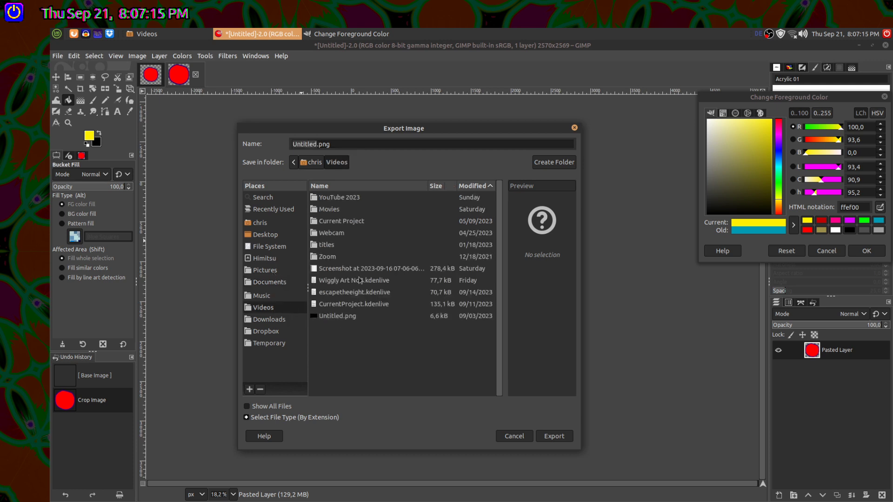
pyautogui.doubleClick(332, 198)
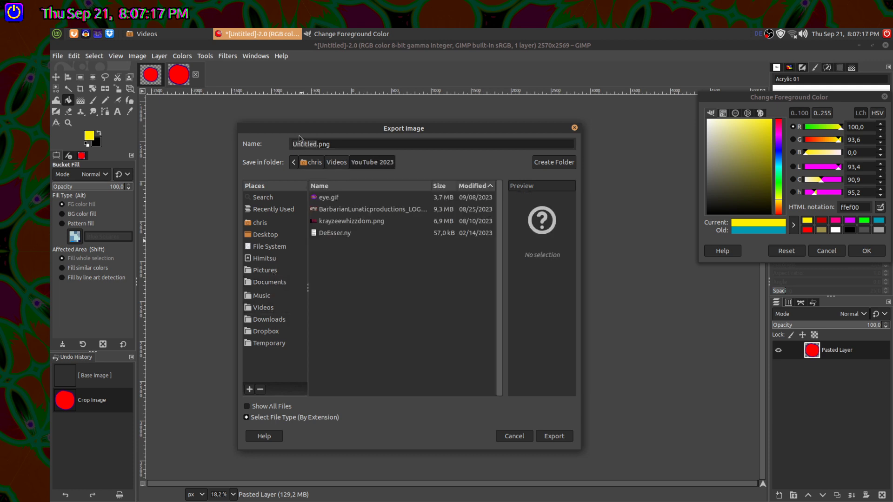
pyautogui.doubleClick(300, 144)
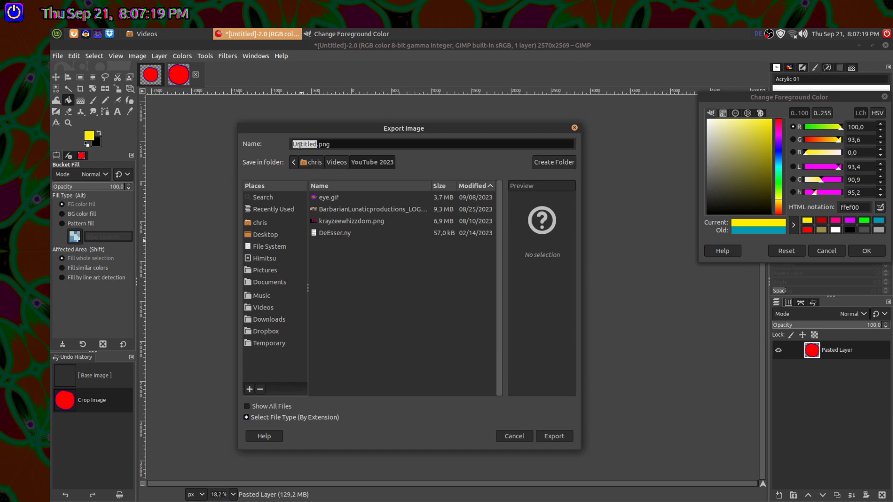
pyautogui.write('blob')
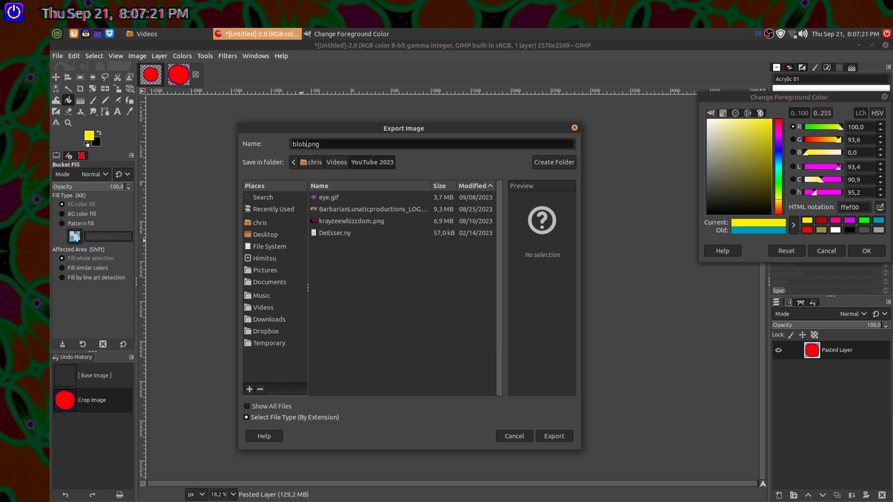
pyautogui.write('1')
pyautogui.click(554, 436)
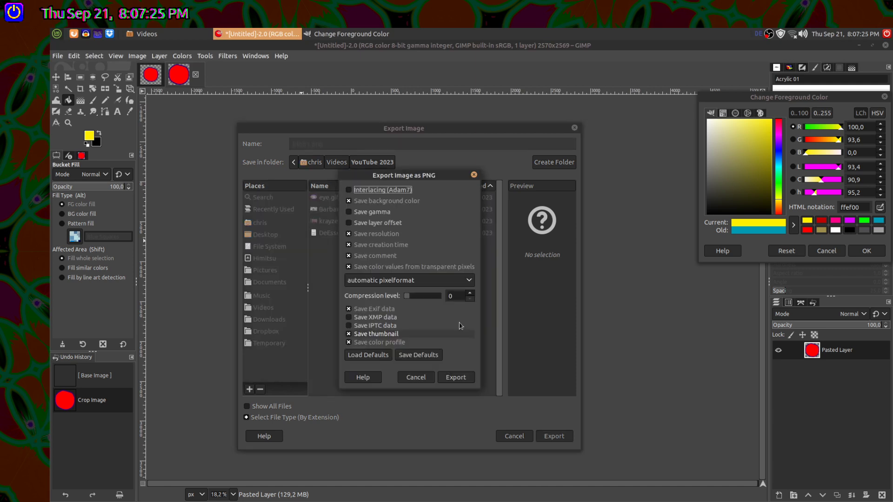
pyautogui.click(460, 378)
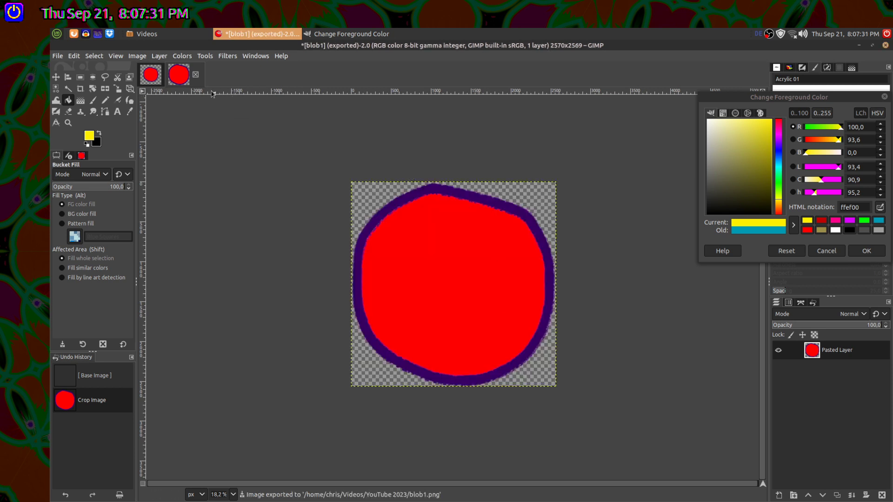
# - Close the exported blob1 image without saving its changes and delete the red disc layer from the original image
pyautogui.click(195, 74)
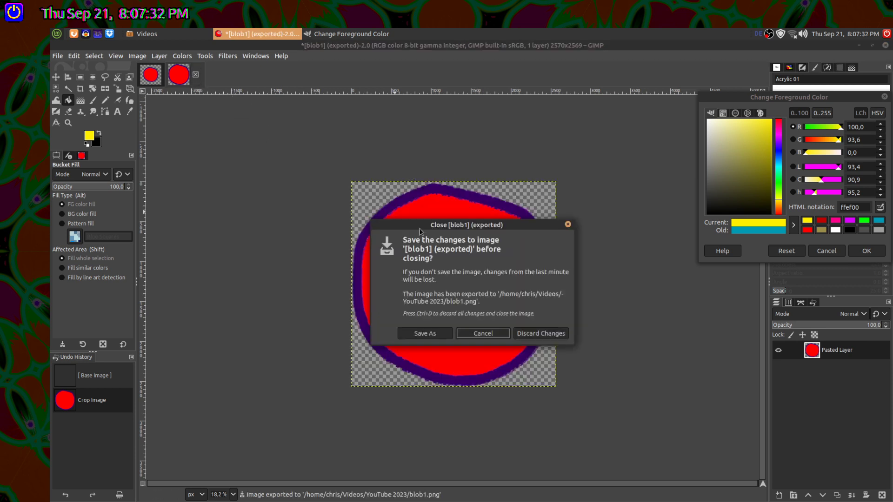
pyautogui.click(538, 335)
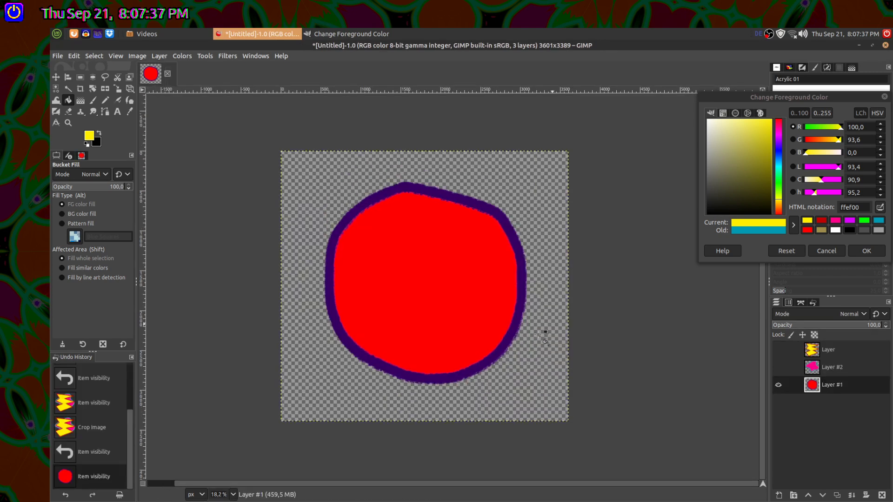
pyautogui.click(882, 495)
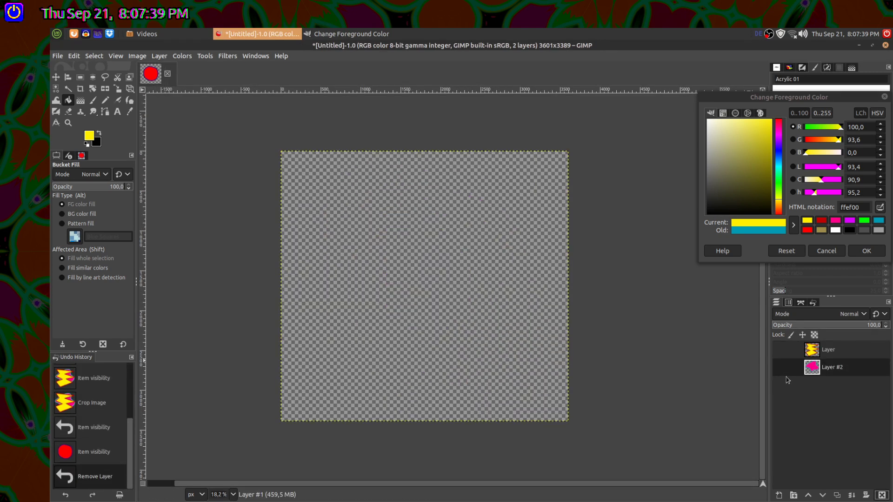
# - Copy the pink blob, with its layer made visible, into a new image and crop that image to its content
pyautogui.click(778, 367)
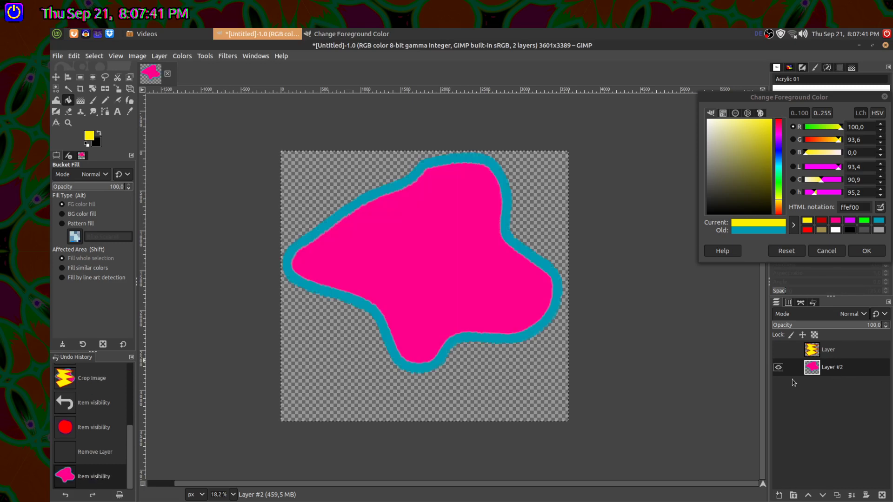
pyautogui.hotkey('ctrl', 'c')
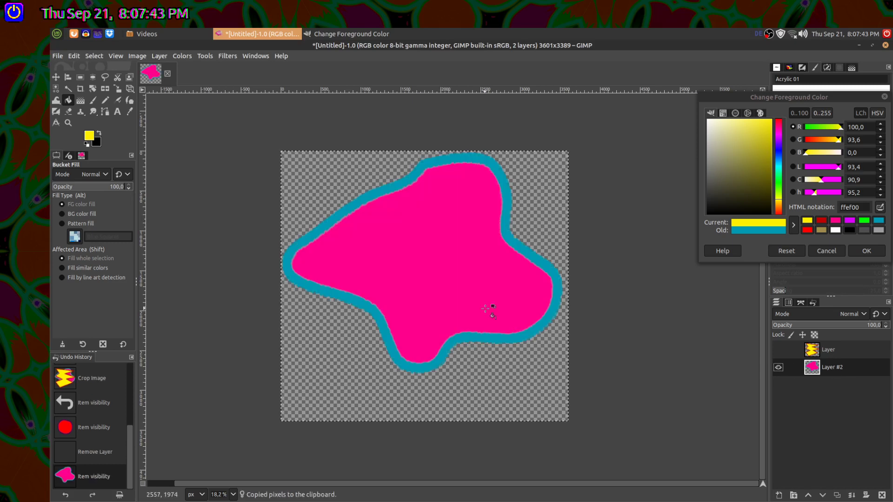
pyautogui.hotkey('ctrl', 'shift', 'v')
pyautogui.click(137, 56)
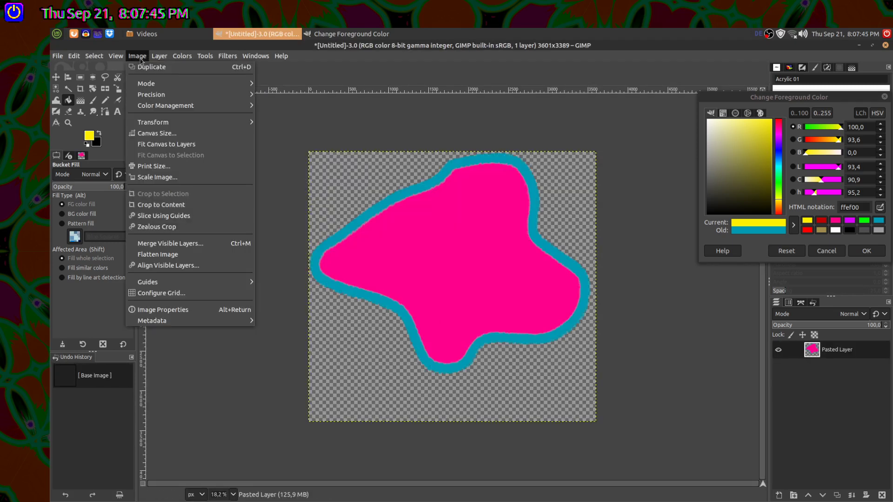
pyautogui.click(176, 209)
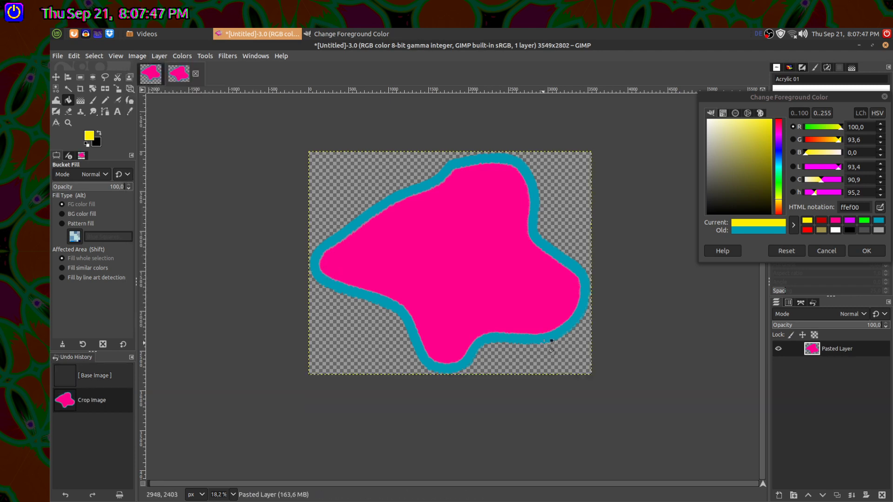
# - Export the cropped pink blob image as blob2.png to the YouTube 2023 folder, keeping the offered PNG options
pyautogui.hotkey('ctrl', 'shift', 'e')
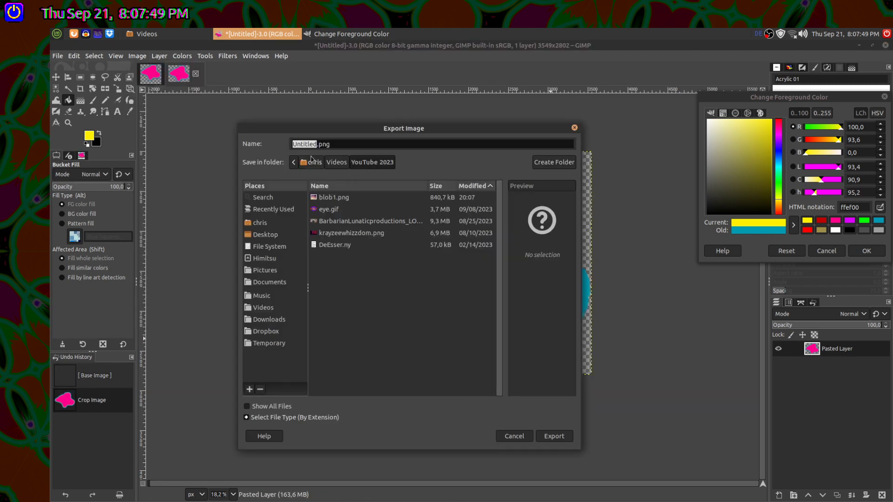
pyautogui.click(333, 200)
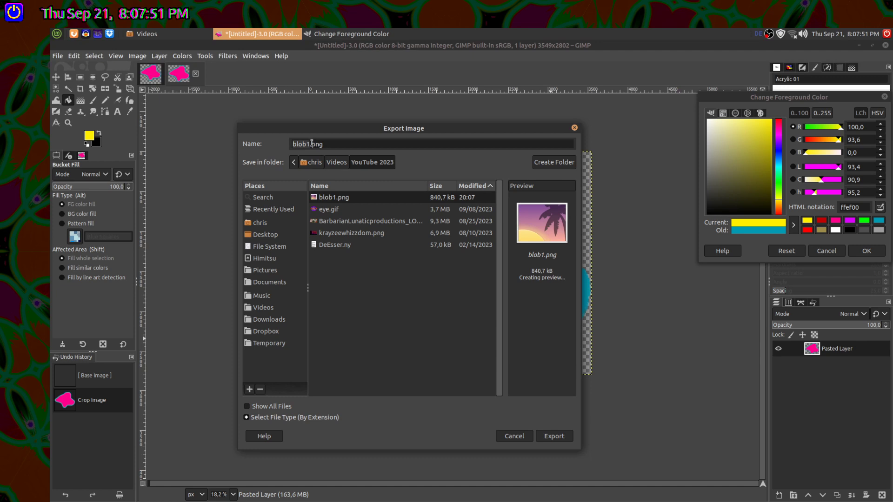
pyautogui.click(312, 143)
pyautogui.press('BackSpace')
pyautogui.write('2')
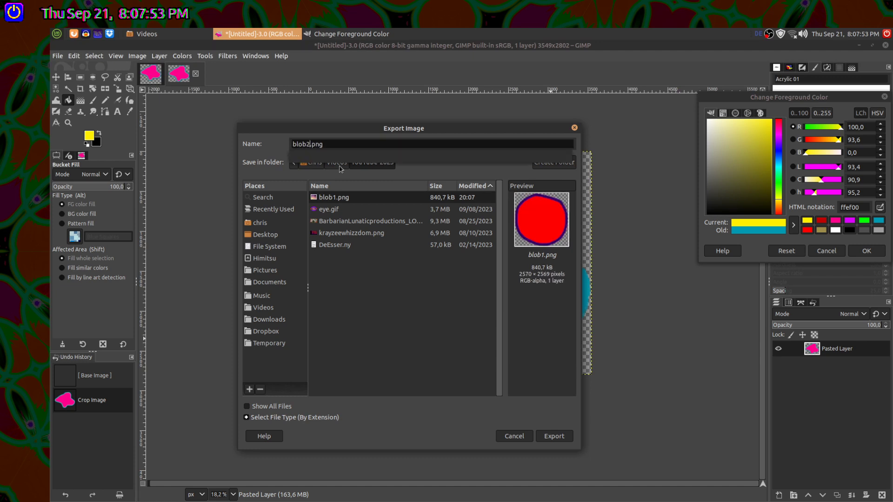
pyautogui.press('Return')
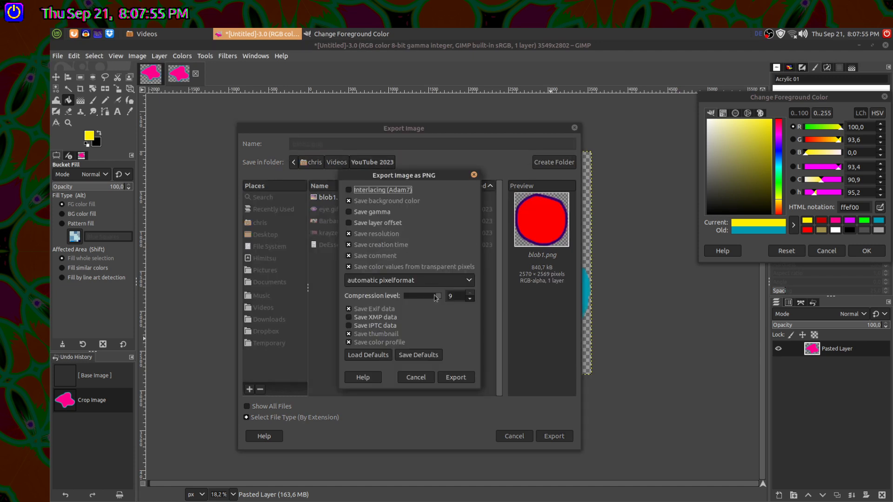
pyautogui.click(467, 379)
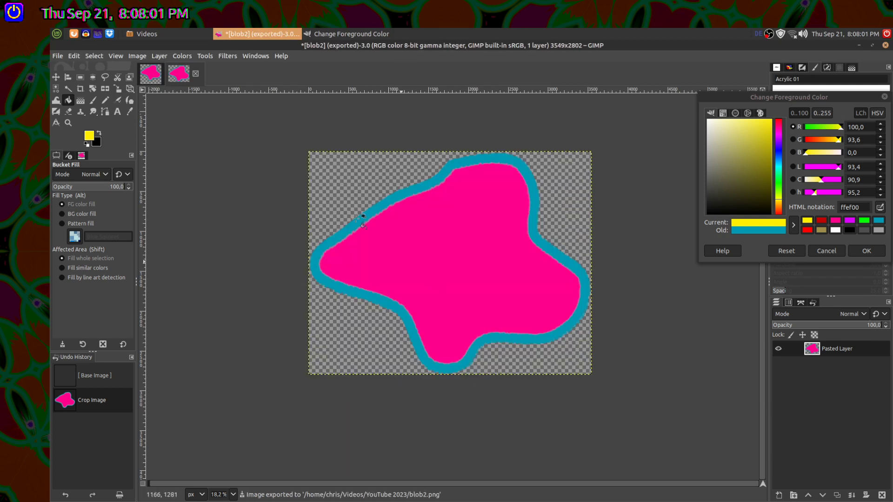
# - Close the exported blob2 image without saving its changes and delete the pink blob layer from the original image
pyautogui.click(195, 73)
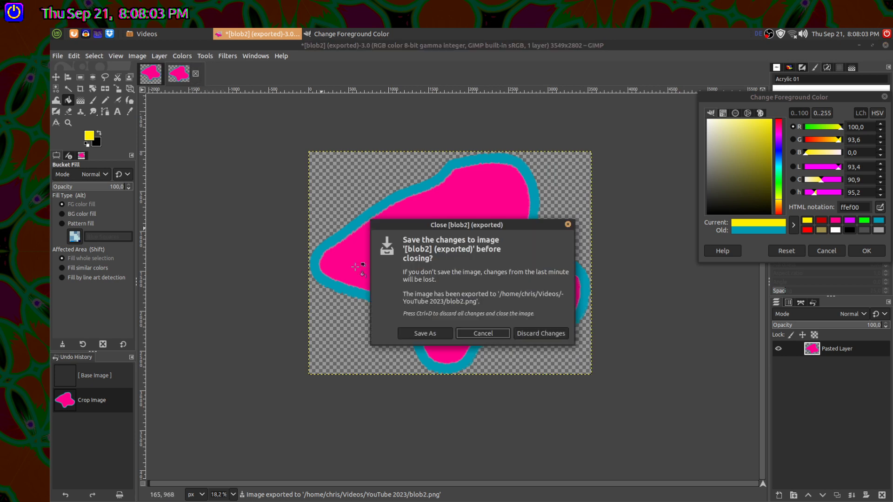
pyautogui.click(527, 335)
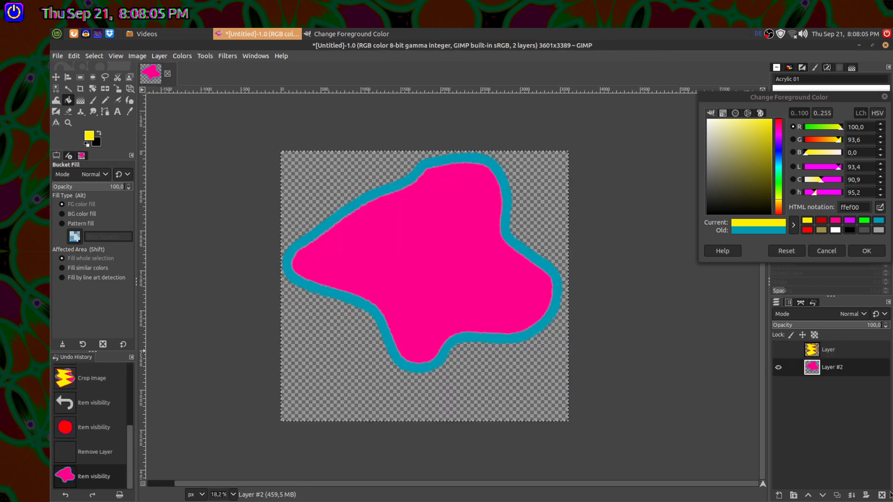
pyautogui.click(881, 495)
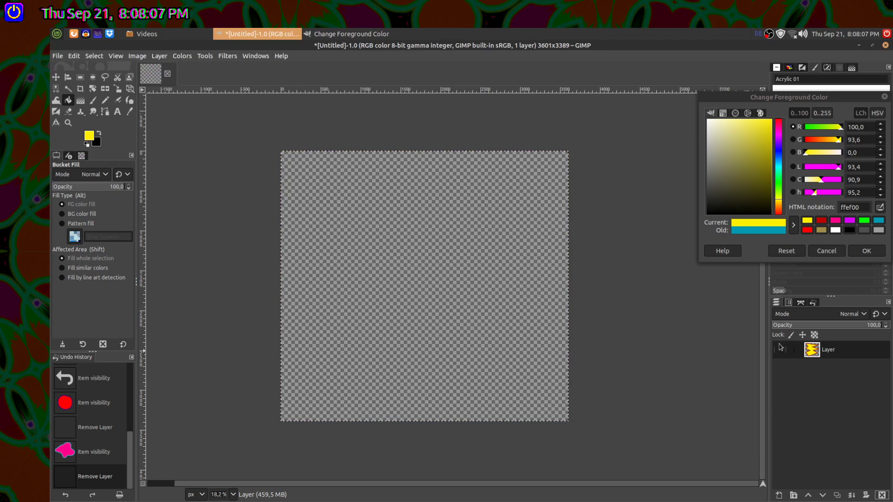
# - Show the yellow zigzag layer and export the image as blob3.png to the YouTube 2023 folder, keeping the offered PNG options
pyautogui.click(779, 348)
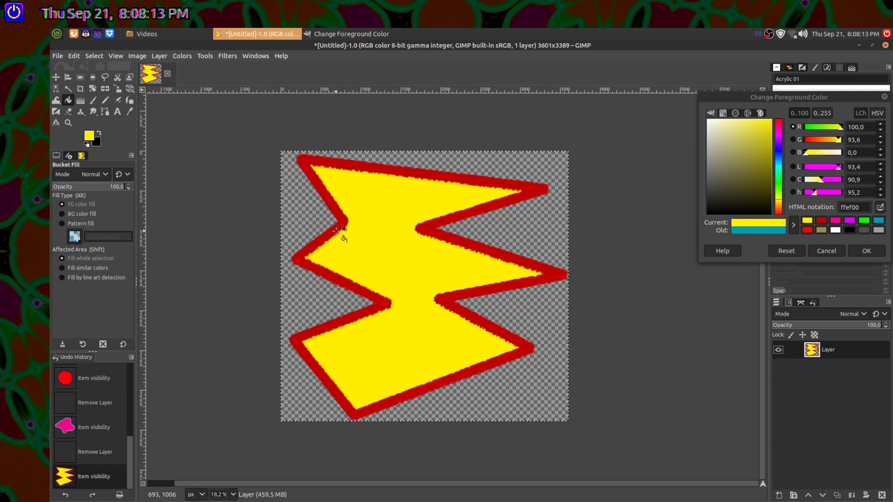
pyautogui.hotkey('ctrl', 'shift', 'e')
pyautogui.click(333, 197)
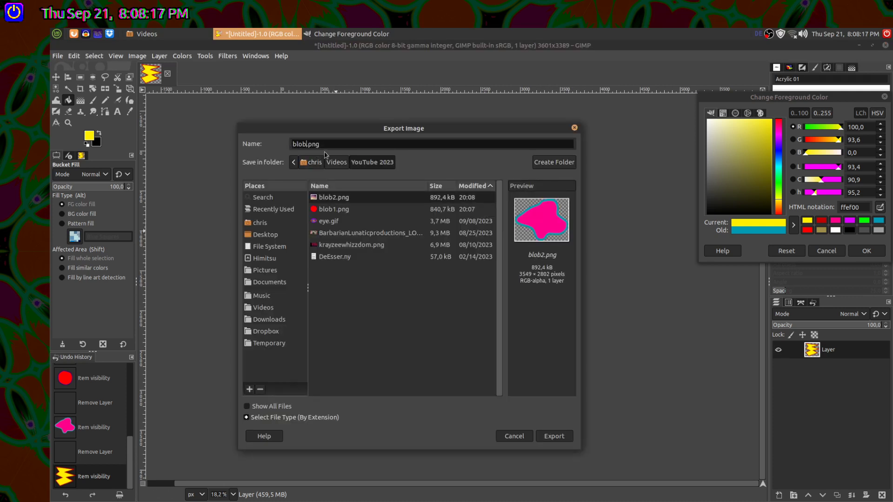
pyautogui.write('3')
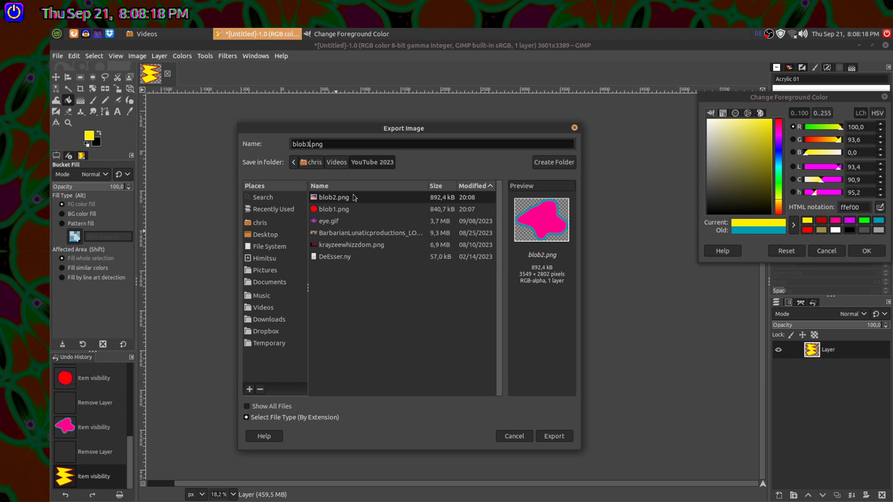
pyautogui.click(551, 436)
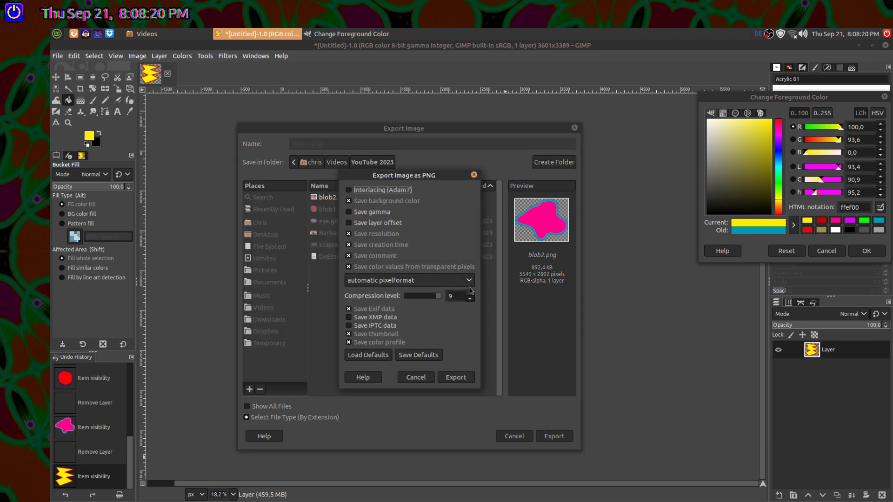
pyautogui.click(456, 377)
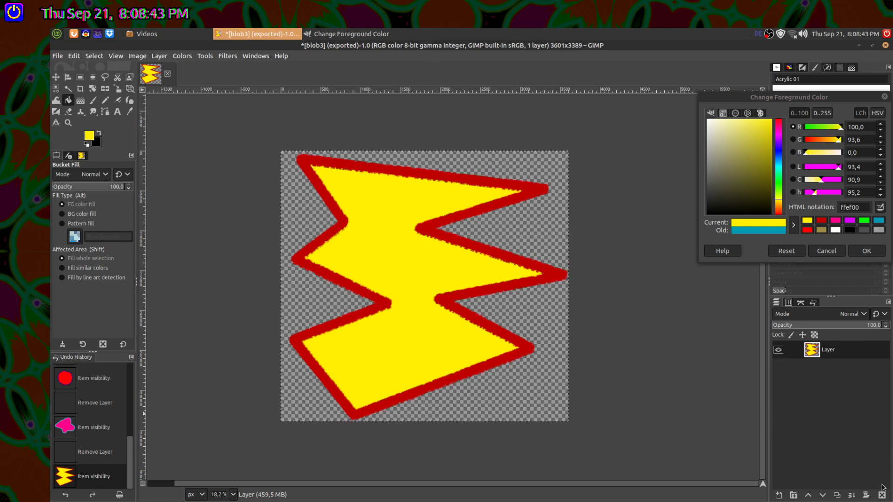
# - Delete the yellow zigzag layer and add a new empty layer with the offered settings
pyautogui.click(882, 495)
pyautogui.click(778, 496)
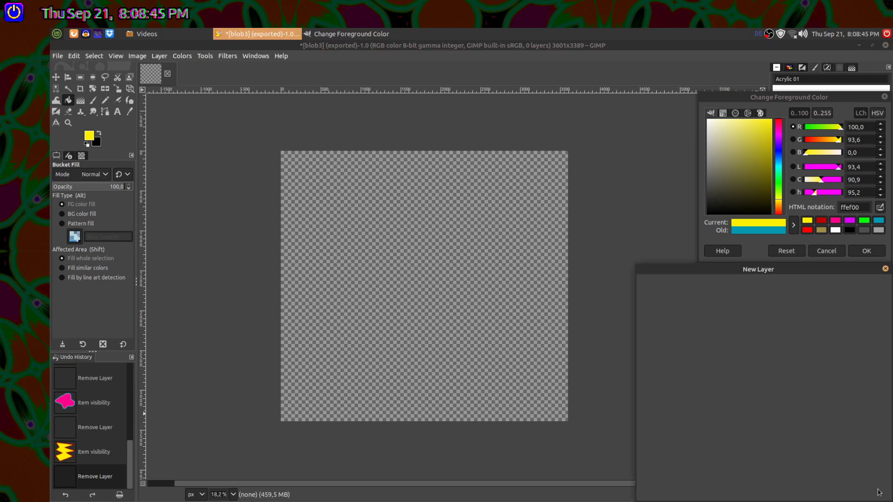
pyautogui.press('Return')
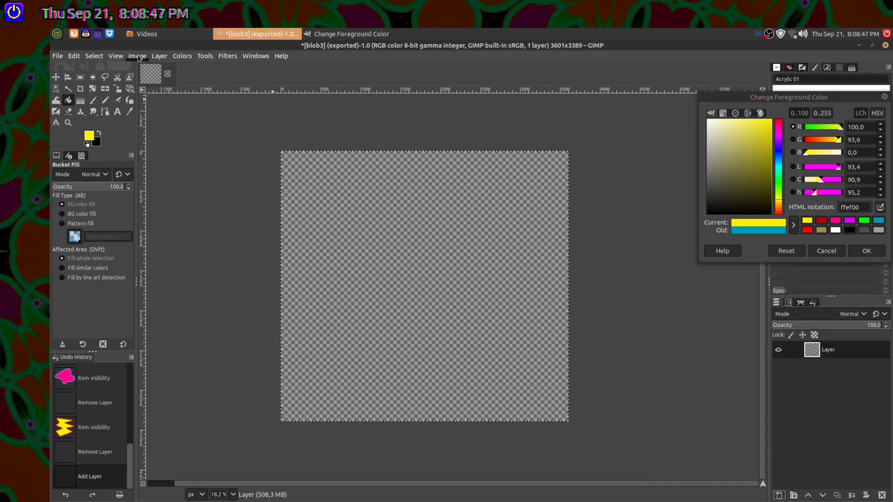
# - Scale the empty image to 3840 × 2160 px with cubic interpolation and accept the yellow foreground color
pyautogui.click(137, 56)
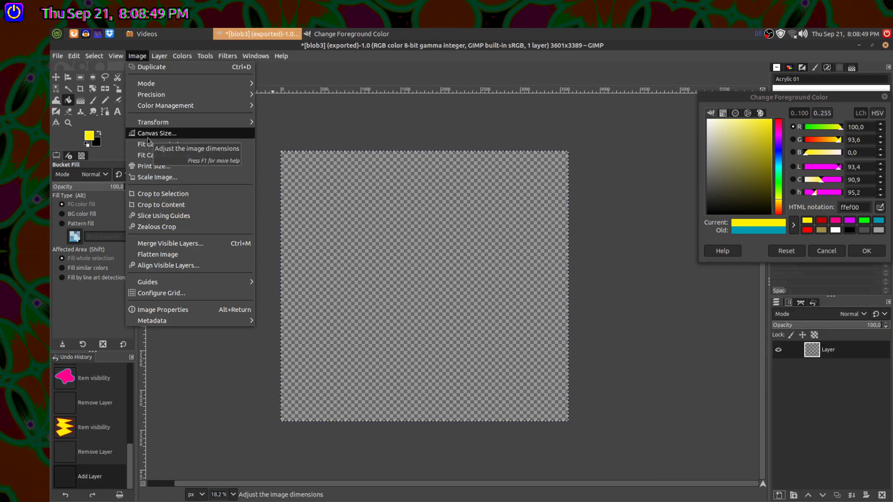
pyautogui.click(158, 177)
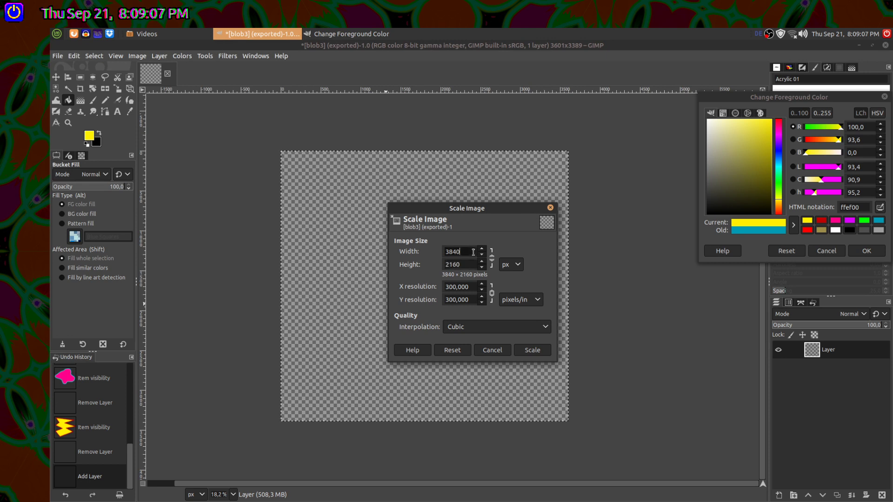
pyautogui.click(532, 353)
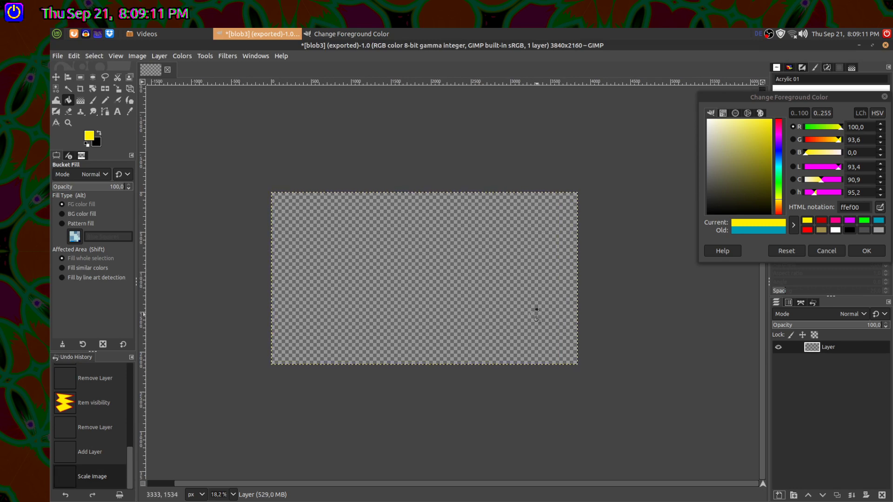
pyautogui.scroll(1, 489, 272)
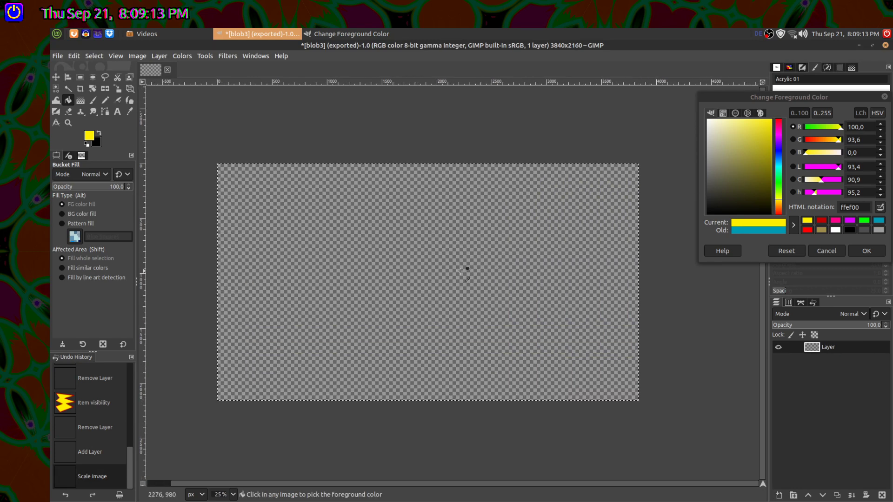
pyautogui.scroll(1, 457, 270)
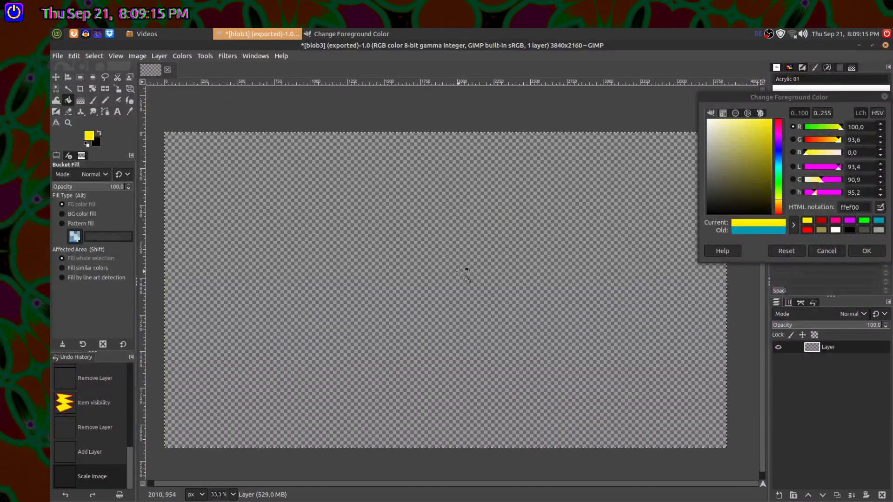
pyautogui.click(867, 253)
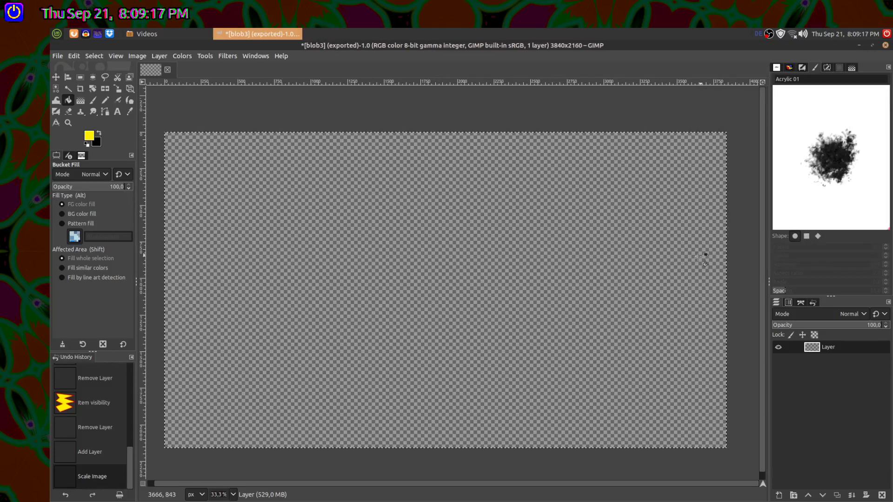
# - Start the Fractal Explorer filter on the empty layer and load the Blue_Curtain fractal preset
pyautogui.click(227, 56)
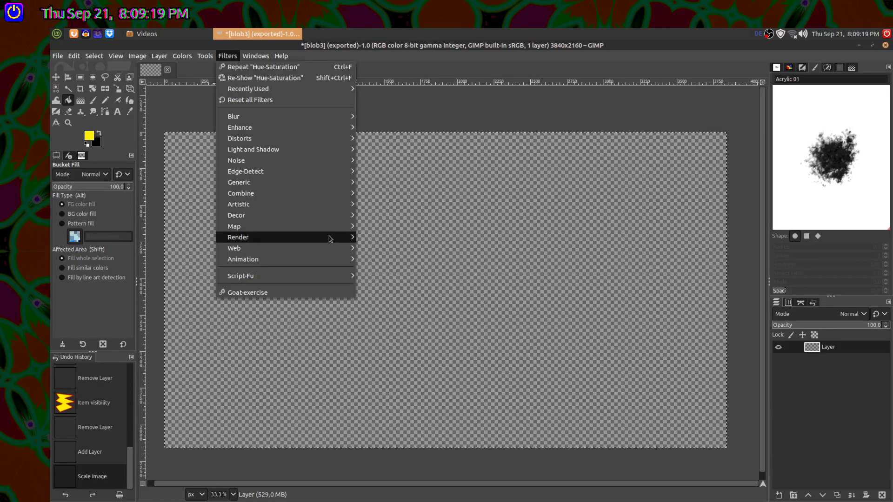
pyautogui.moveTo(333, 239)
pyautogui.moveTo(402, 258)
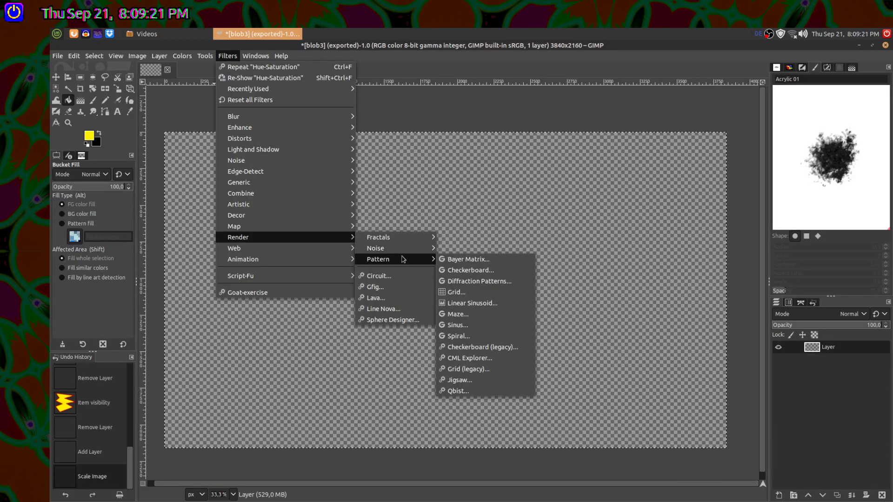
pyautogui.moveTo(400, 238)
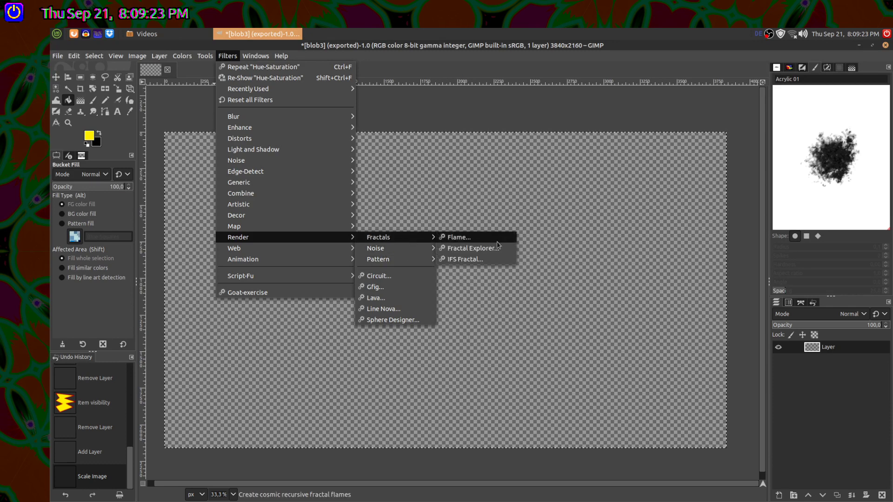
pyautogui.click(503, 250)
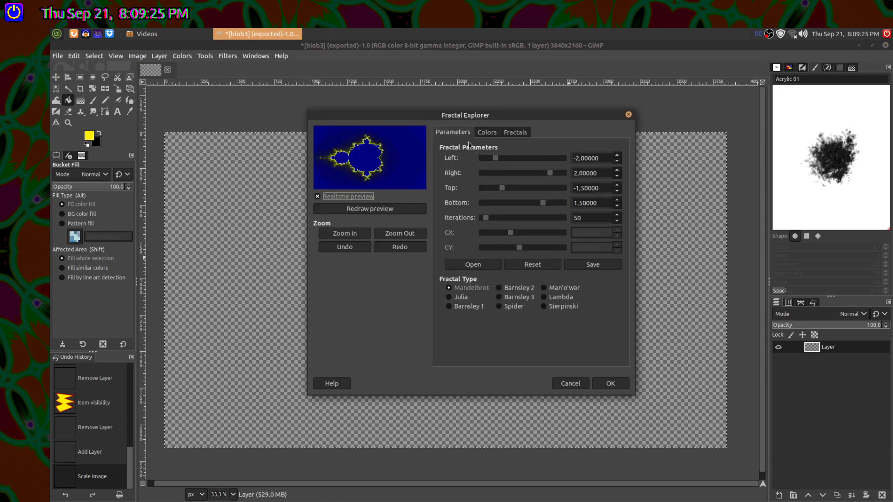
pyautogui.click(515, 133)
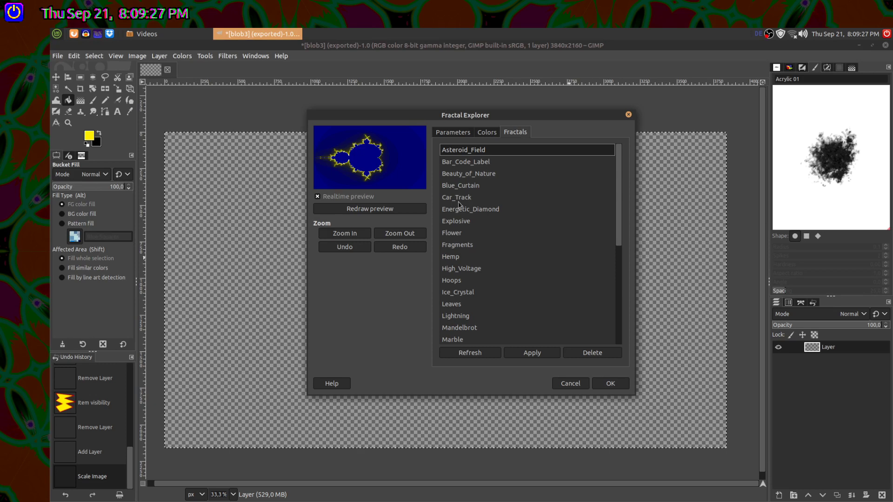
pyautogui.click(461, 187)
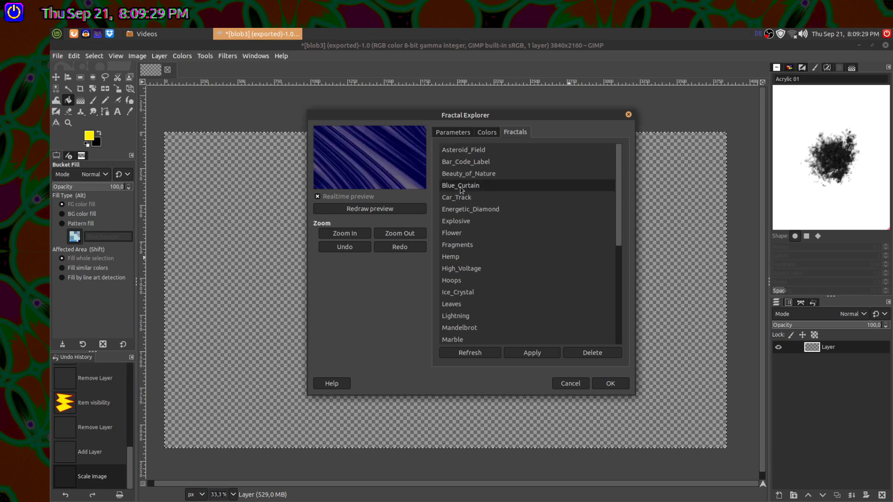
# - Try different CX and CY values and an inverted red channel for the fractal, and reload the Blue_Curtain preset
pyautogui.click(453, 133)
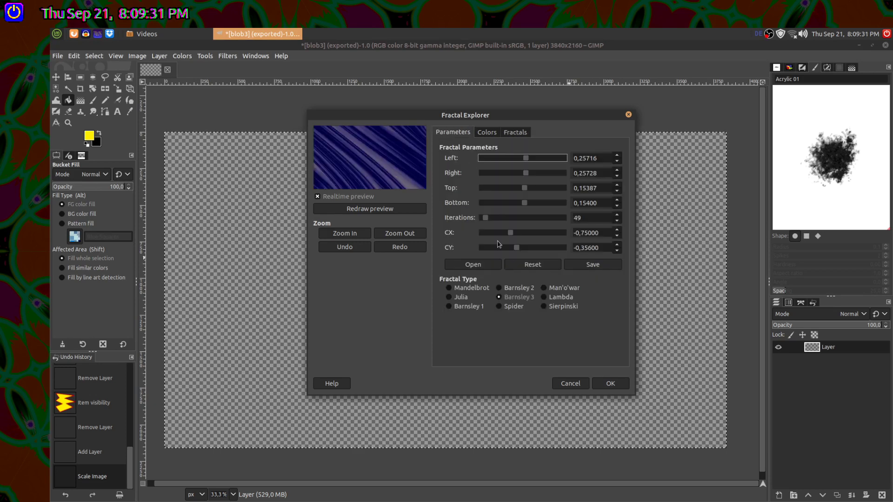
pyautogui.click(504, 249)
pyautogui.moveTo(536, 235); pyautogui.dragTo(478, 225)
pyautogui.click(483, 133)
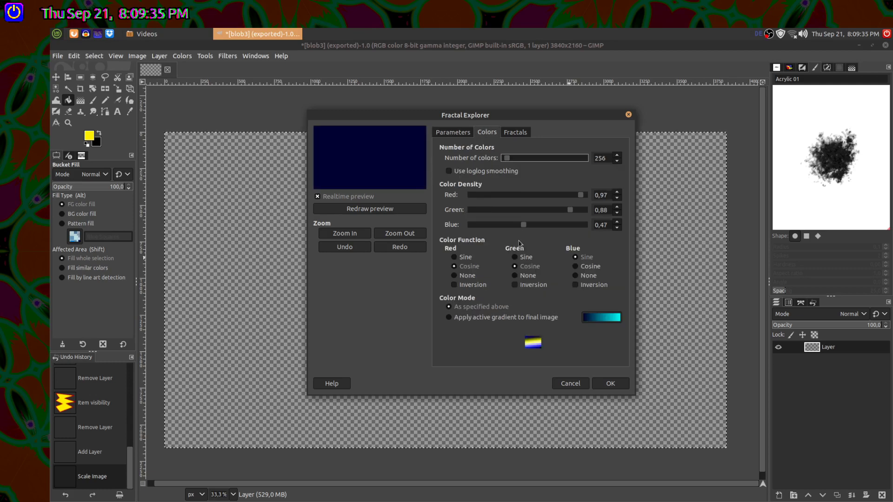
pyautogui.click(468, 285)
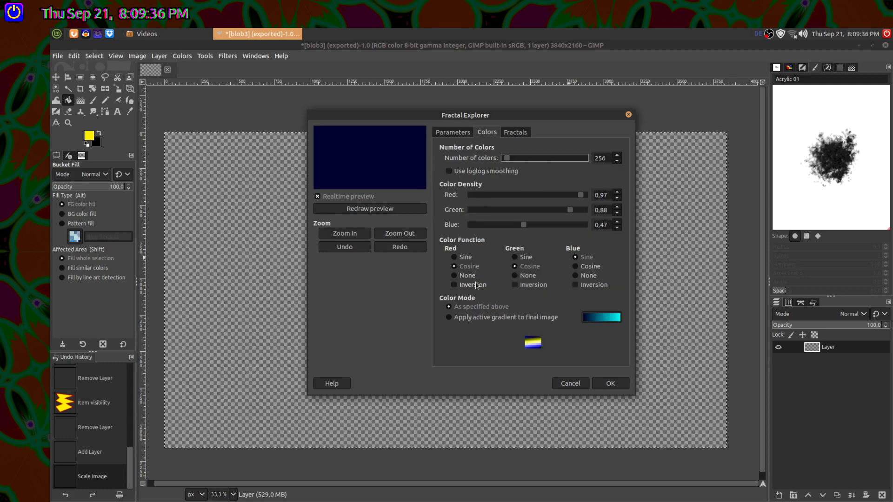
pyautogui.click(464, 135)
pyautogui.click(514, 133)
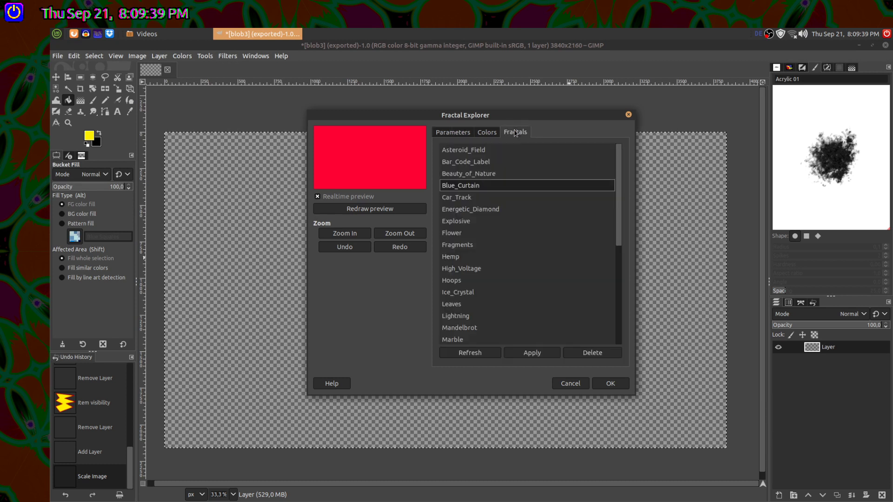
pyautogui.click(467, 186)
# - Turn on Inversion for the red, green and blue color functions of the fractal
pyautogui.click(488, 133)
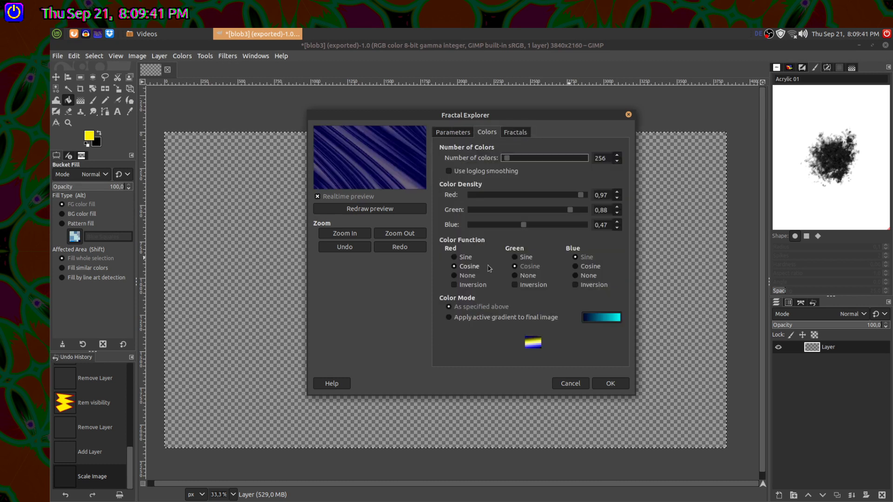
pyautogui.click(467, 285)
pyautogui.click(516, 284)
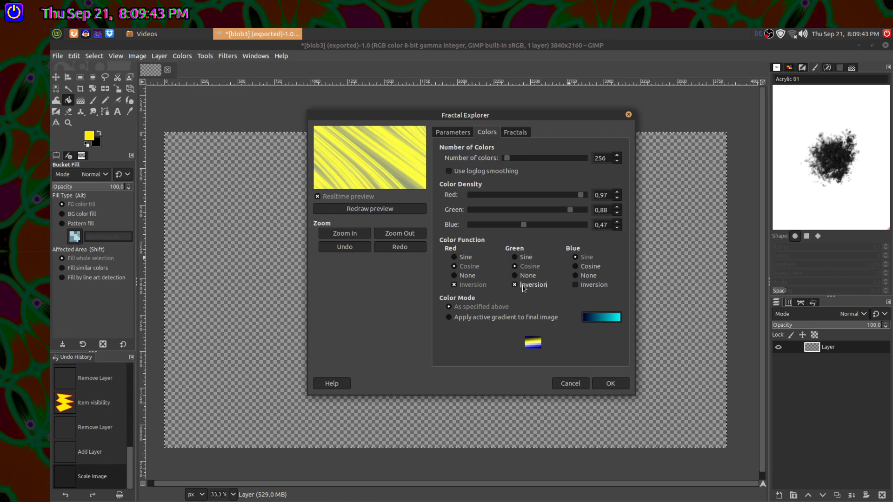
pyautogui.click(585, 286)
# - Try other color functions for the blue and green channels, and return blue to Sine and green to Cosine
pyautogui.click(587, 267)
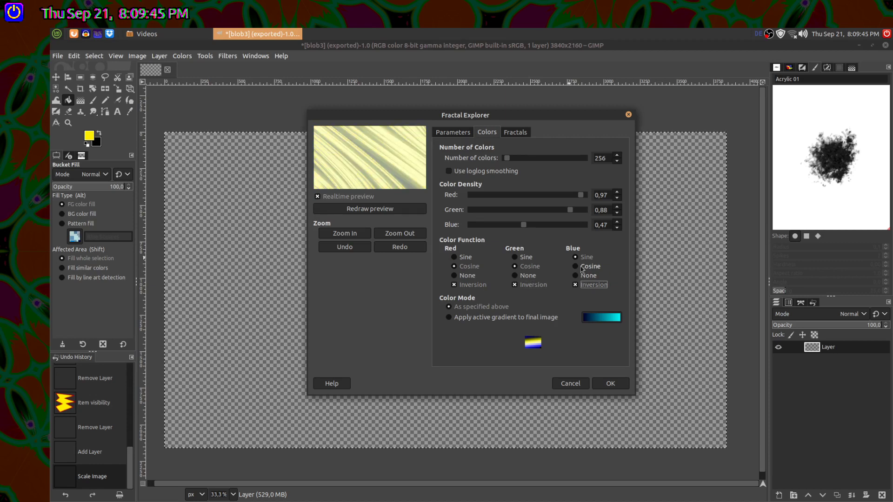
pyautogui.click(586, 258)
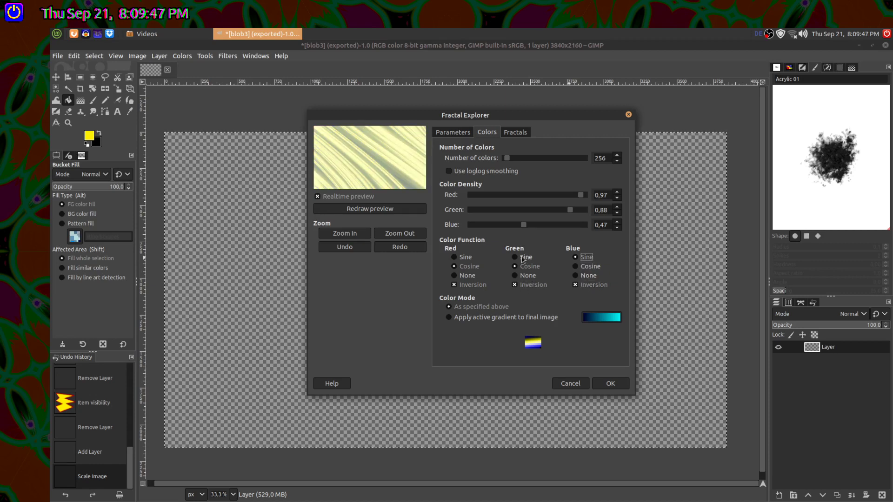
pyautogui.click(522, 258)
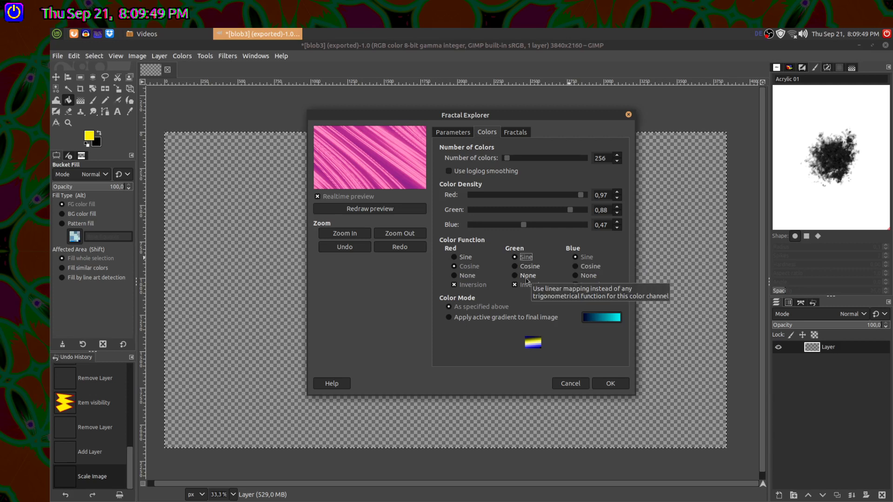
pyautogui.click(526, 275)
pyautogui.click(526, 267)
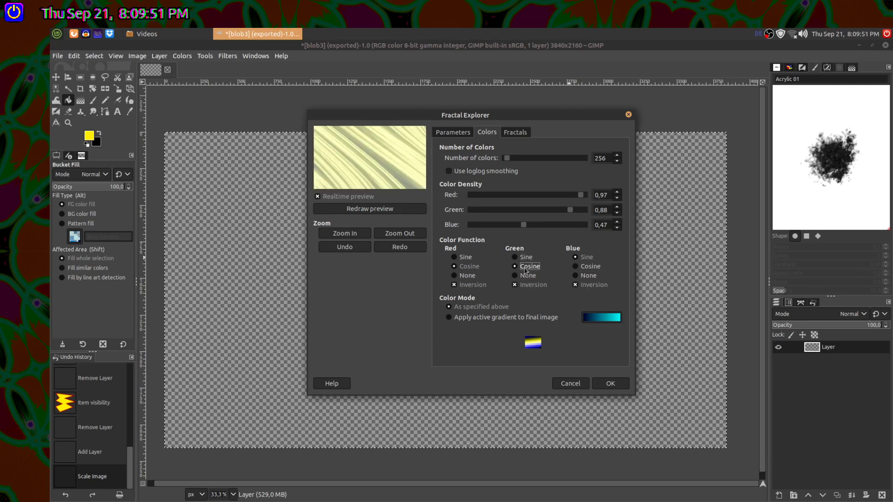
# - Try other iteration counts down to 1 for the fractal and set Iterations back to 49
pyautogui.click(451, 133)
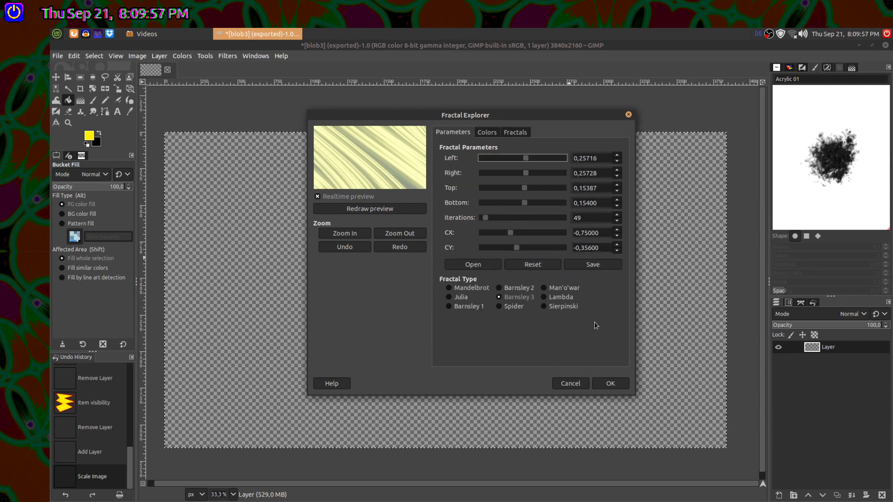
pyautogui.click(504, 219)
pyautogui.moveTo(506, 222); pyautogui.dragTo(484, 218)
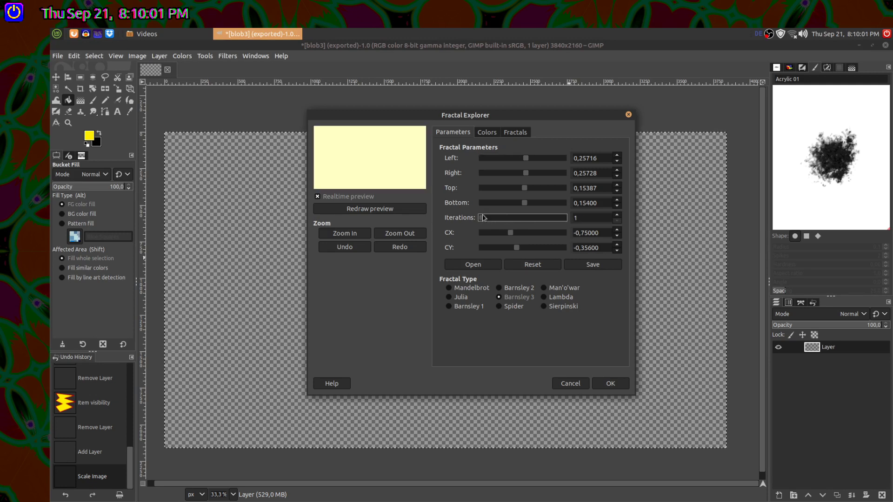
pyautogui.doubleClick(598, 216)
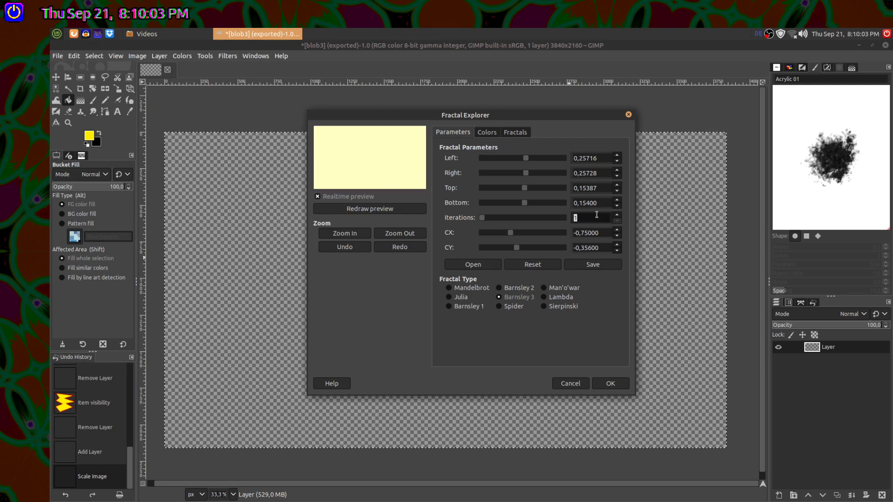
pyautogui.write('49')
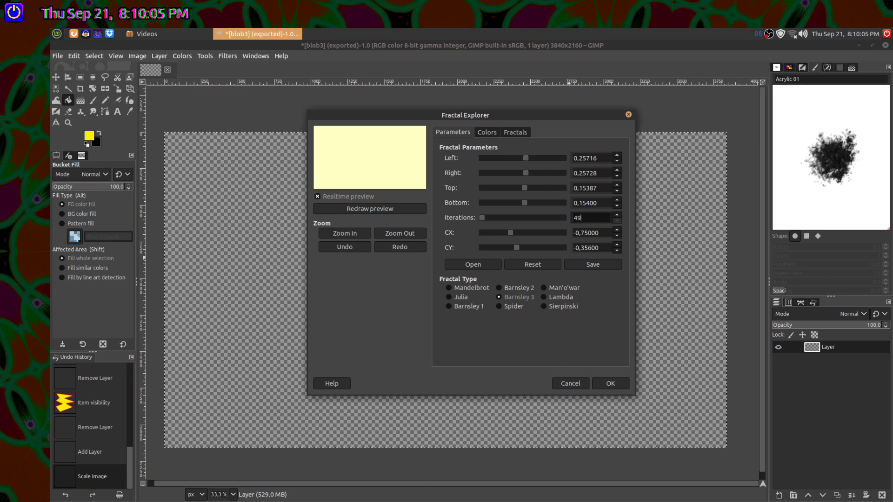
pyautogui.click(601, 203)
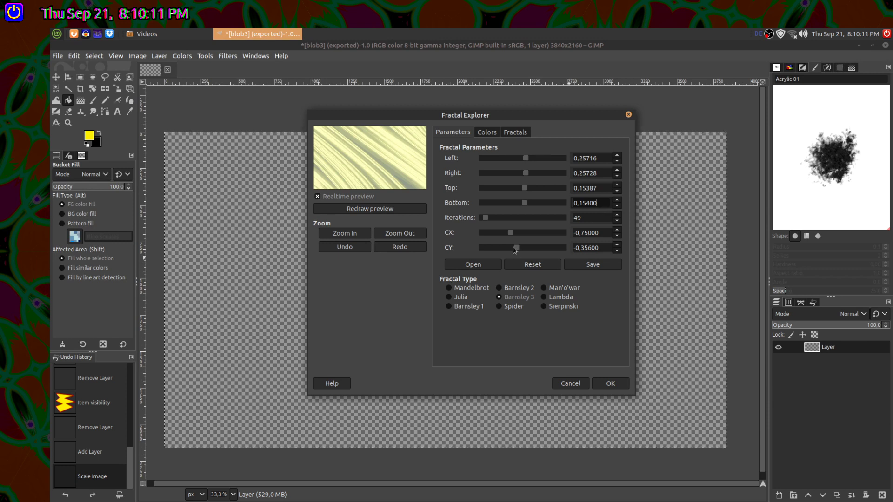
# - Try CX values such as -0,75669 for the fractal and set CX back to -0,75000
pyautogui.moveTo(512, 234)
pyautogui.mouseDown()
pyautogui.moveTo(522, 237)
pyautogui.moveTo(479, 224)
pyautogui.moveTo(512, 238)
pyautogui.mouseUp()
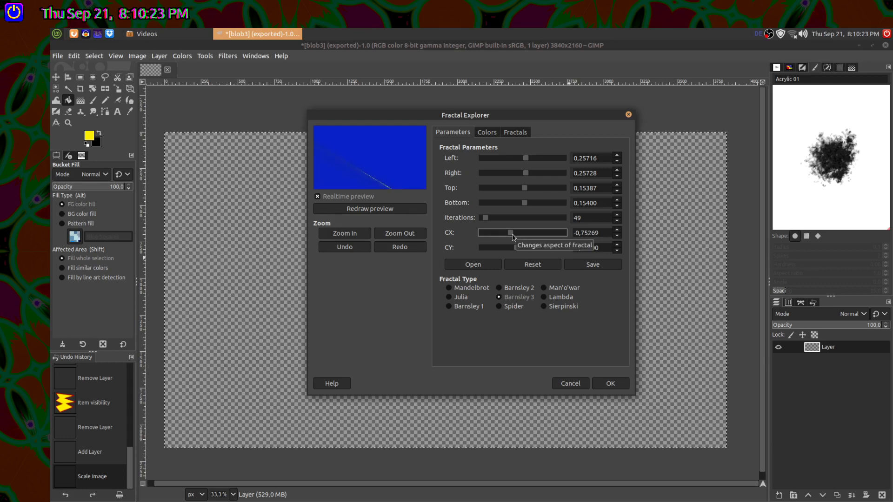
pyautogui.moveTo(513, 237); pyautogui.dragTo(516, 238)
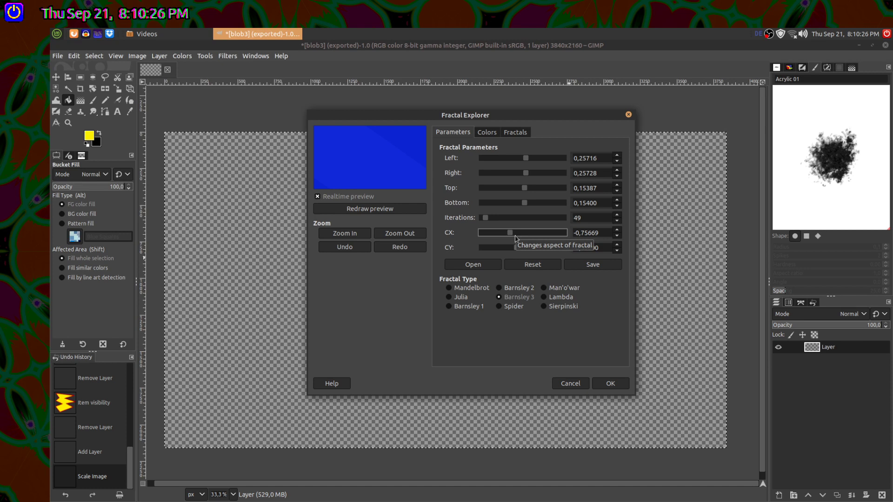
pyautogui.click(605, 237)
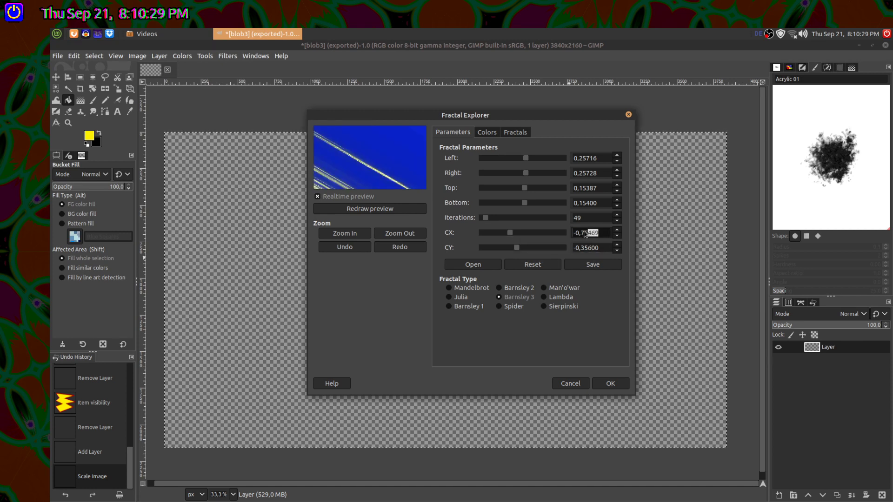
pyautogui.write('000')
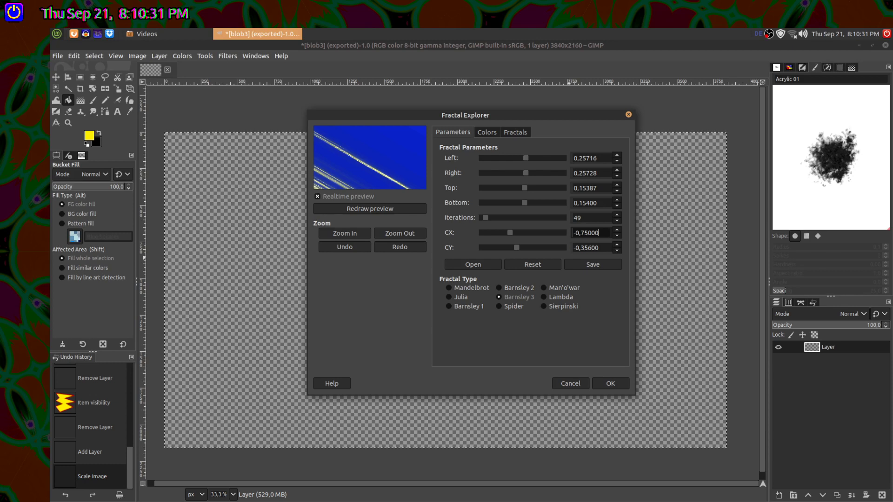
pyautogui.click(610, 252)
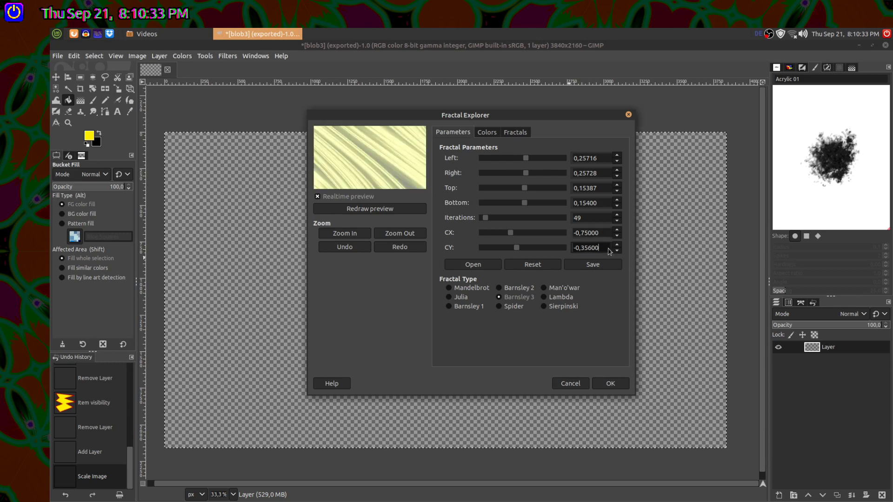
# - Try small changes to CY, CX and Bottom, and return them to -0,35600, -0,75000 and 0,15400
pyautogui.scroll(-1, 610, 252)
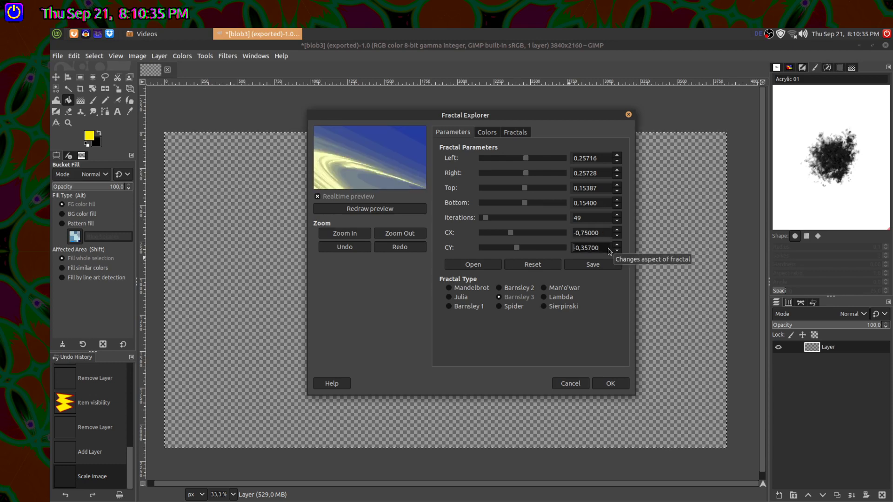
pyautogui.scroll(1, 603, 236)
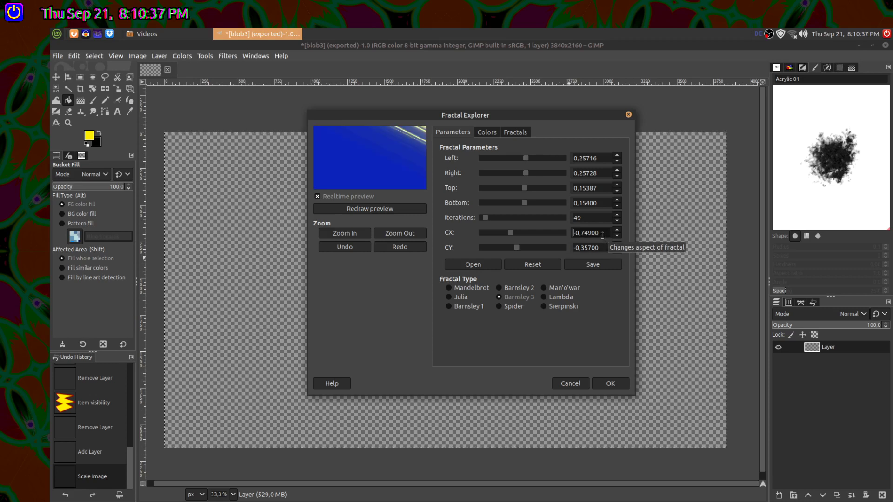
pyautogui.scroll(-1, 602, 235)
pyautogui.scroll(-1, 606, 251)
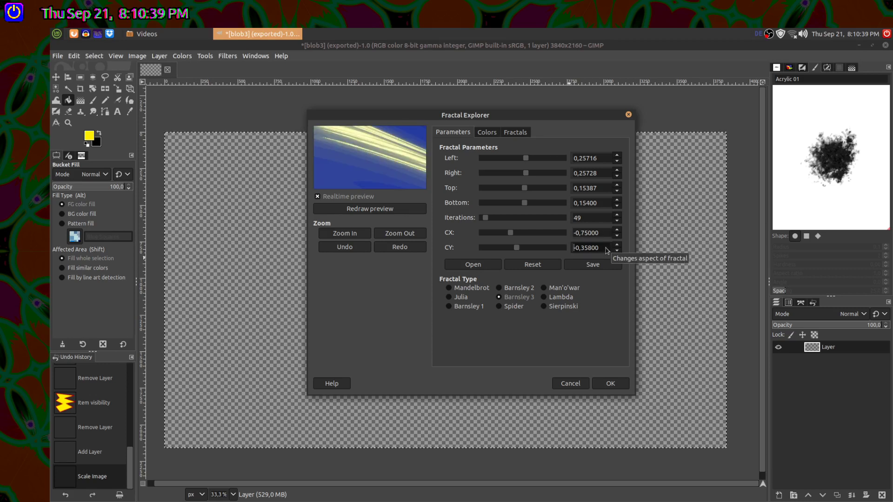
pyautogui.scroll(2, 606, 252)
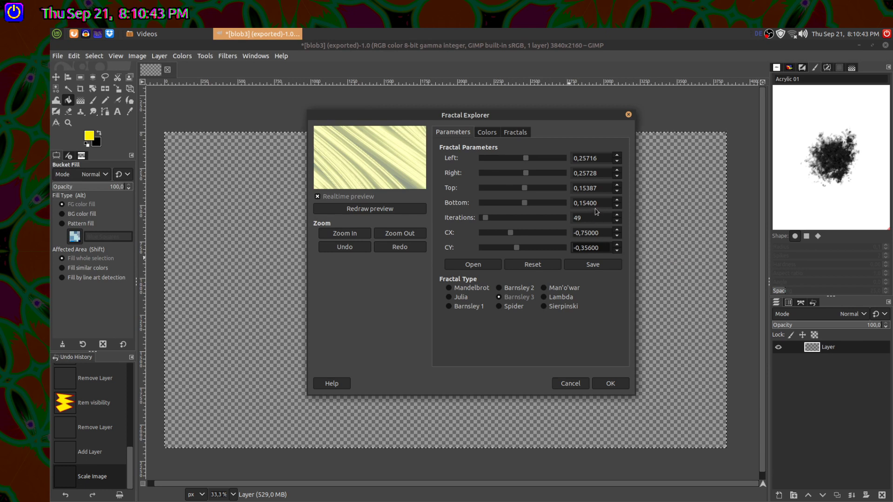
pyautogui.scroll(1, 597, 207)
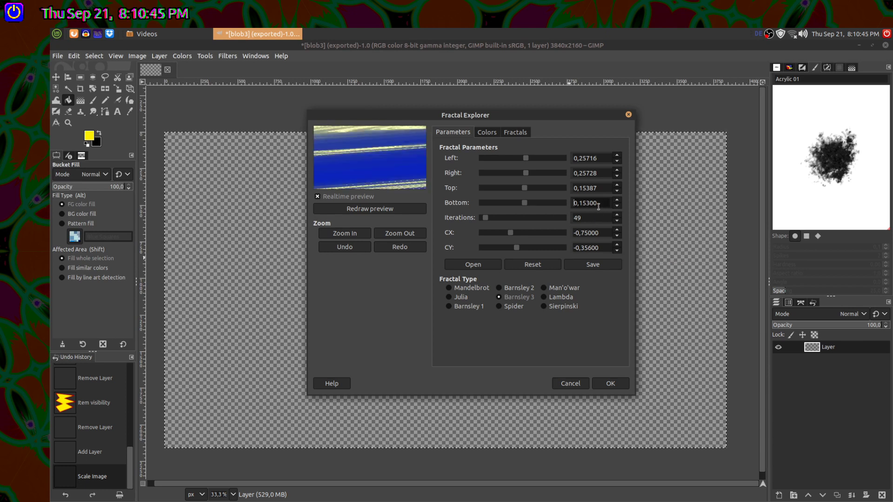
pyautogui.scroll(-1, 599, 206)
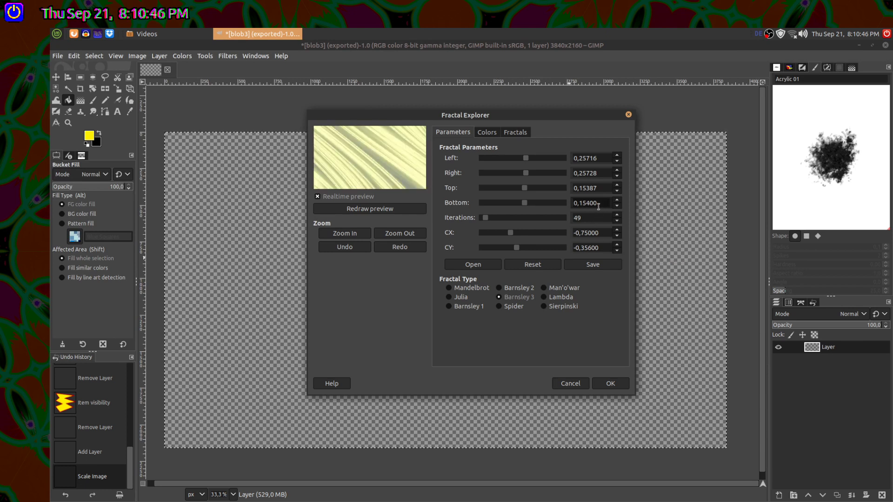
# - Render the configured fractal onto the layer and invert the layer's colors
pyautogui.click(607, 384)
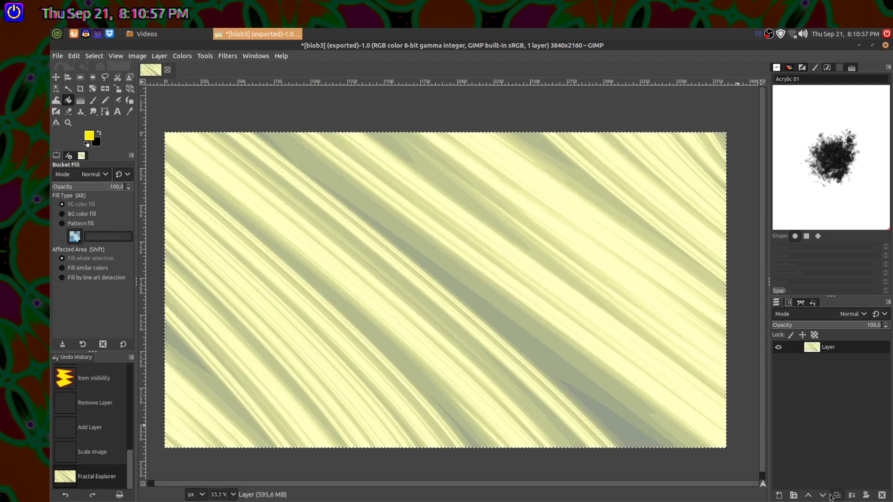
pyautogui.click(182, 56)
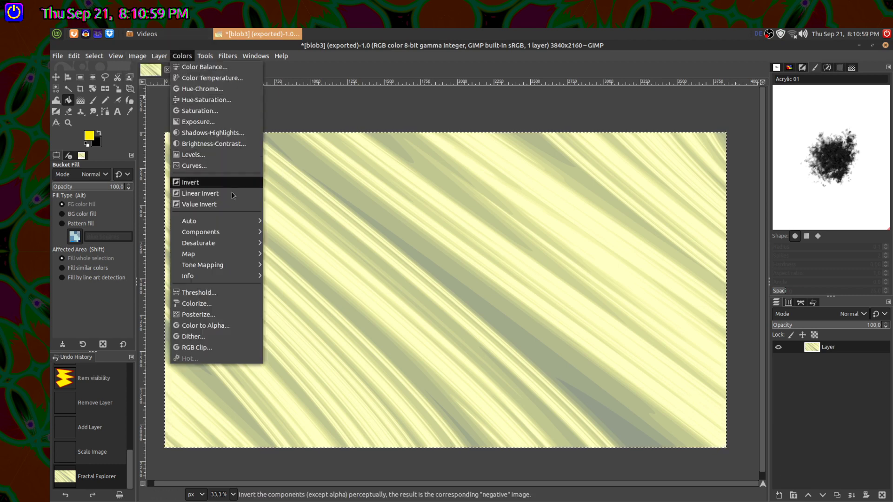
pyautogui.click(226, 185)
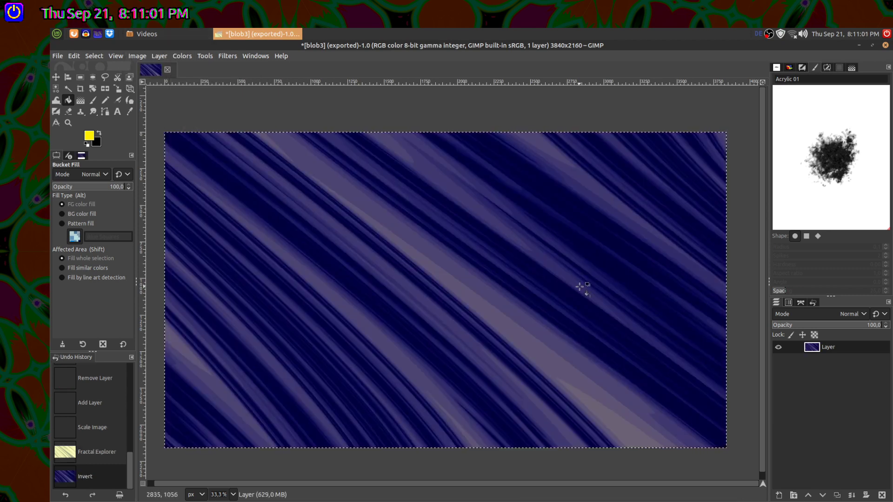
# - Undo the color inversion of the fractal layer and duplicate the layer
pyautogui.press('ctrl')
pyautogui.hotkey('ctrl', 'z')
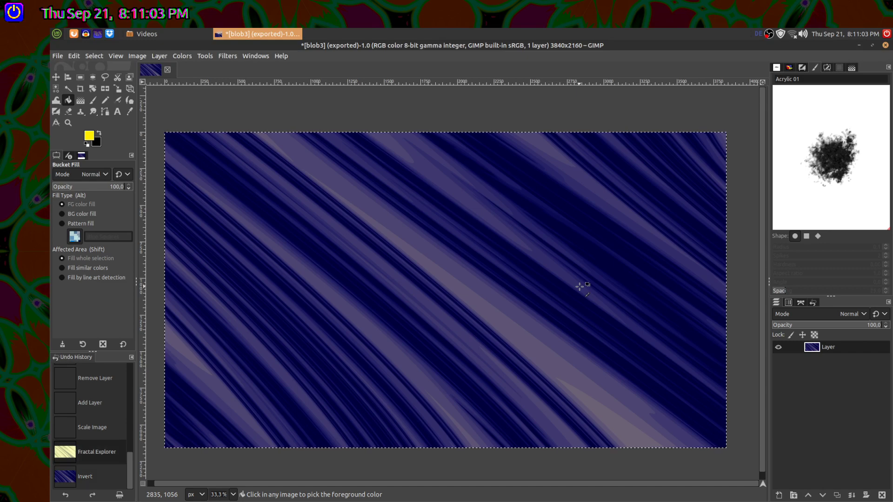
pyautogui.click(836, 495)
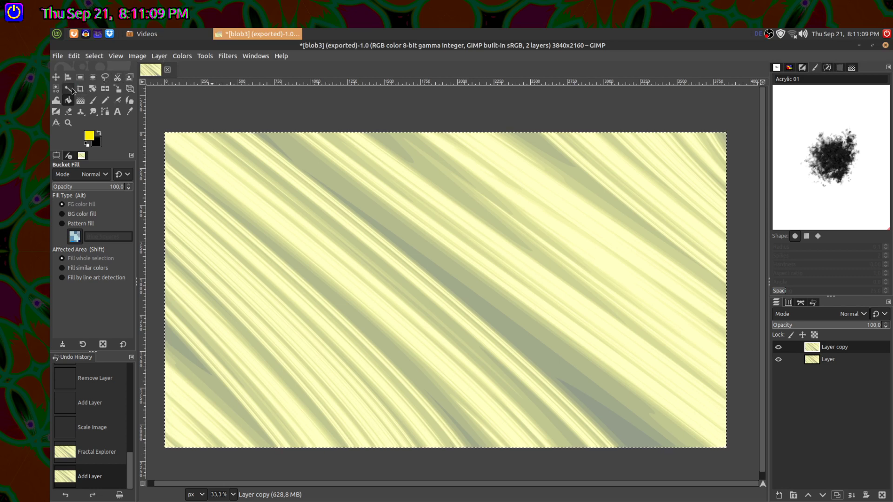
# - Invert the colors of the duplicated fractal layer, flip it horizontally and anchor the flipped content
pyautogui.click(183, 56)
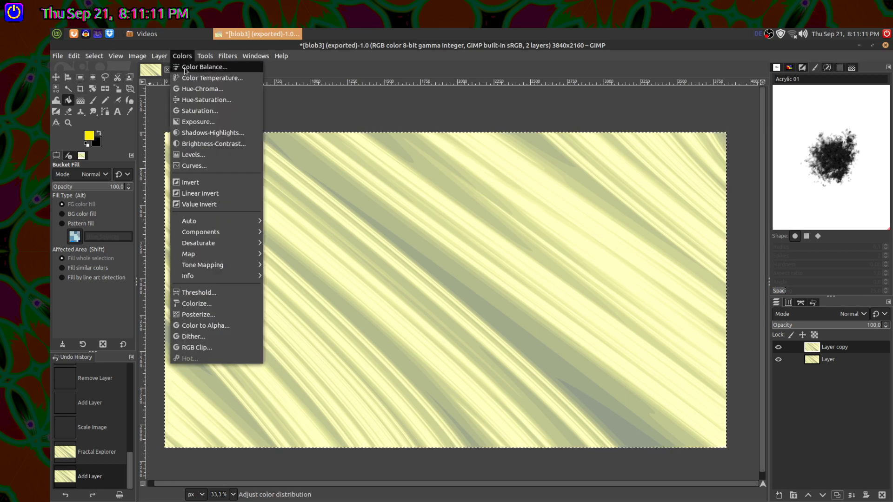
pyautogui.click(204, 186)
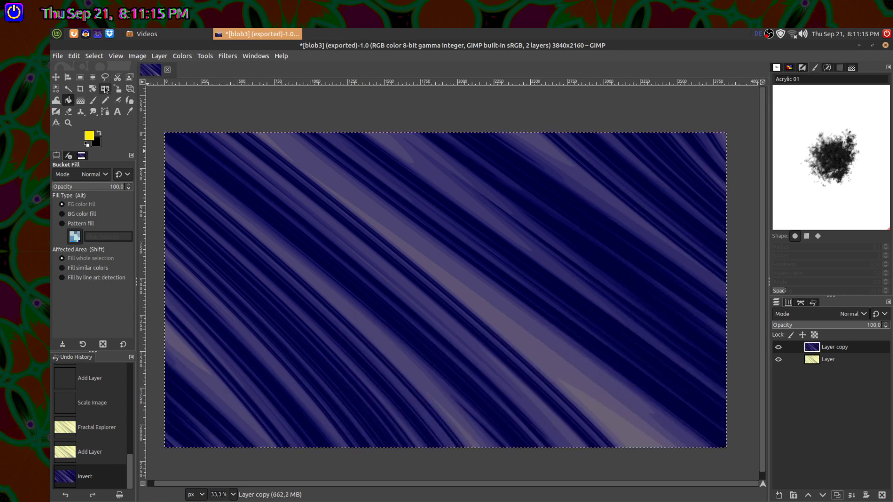
pyautogui.click(104, 88)
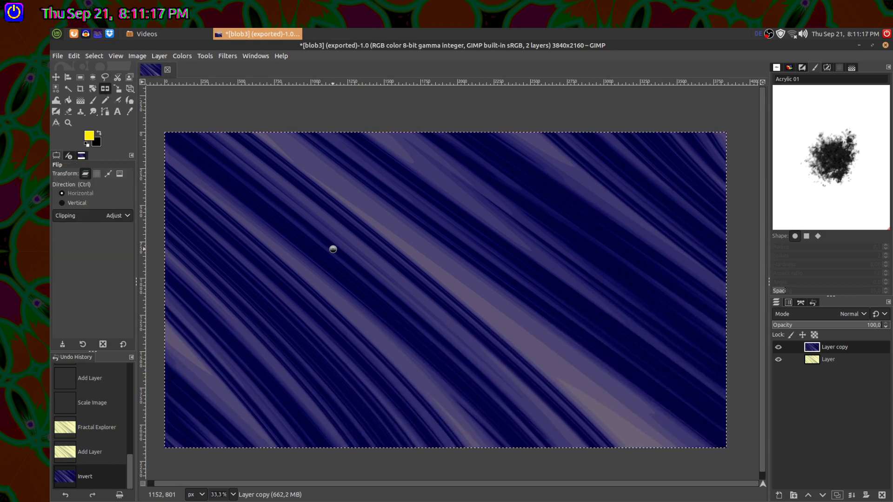
pyautogui.click(359, 269)
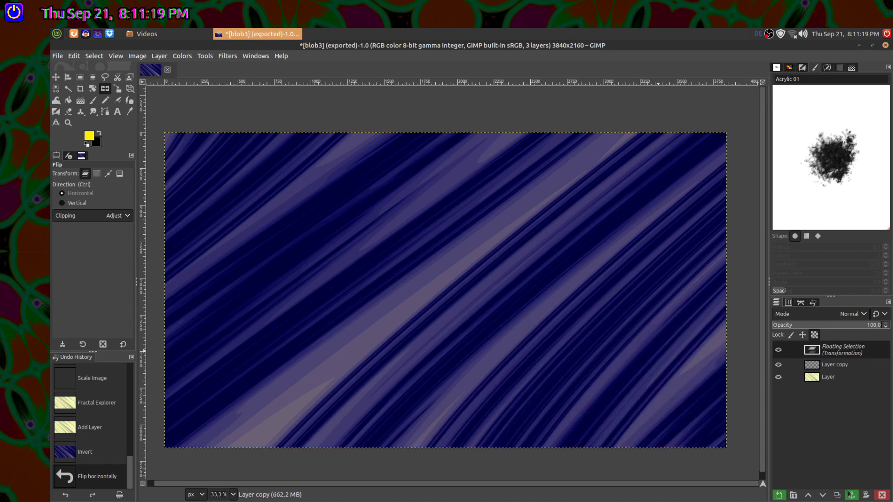
pyautogui.click(851, 495)
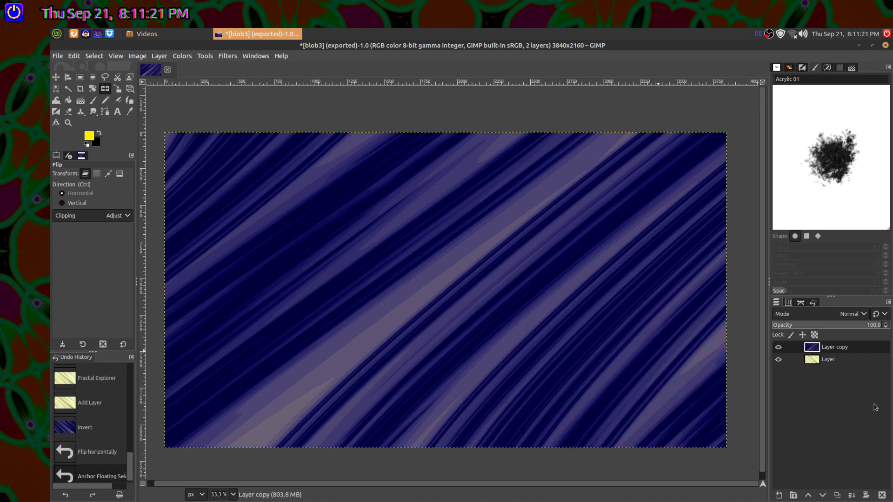
# - Set the flipped blue copy's blend mode to Dodge and raise a duplicate of the original yellow layer above it
pyautogui.scroll(-5, 851, 316)
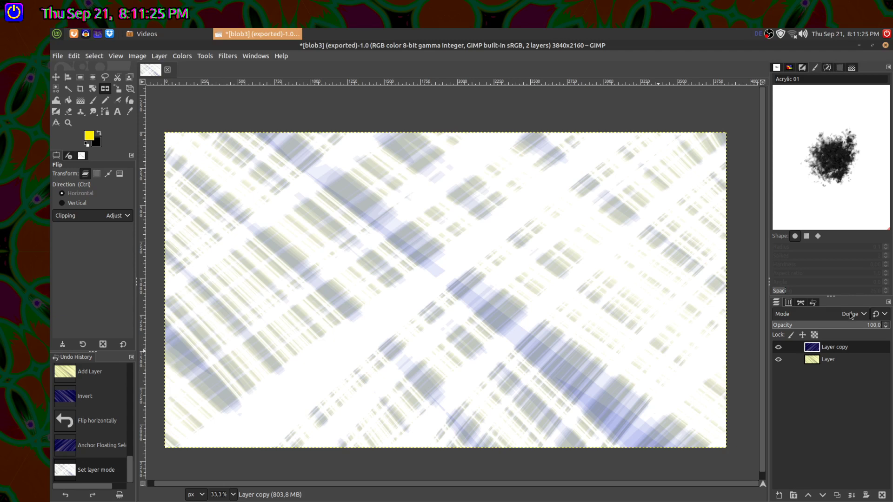
pyautogui.click(825, 361)
pyautogui.click(837, 496)
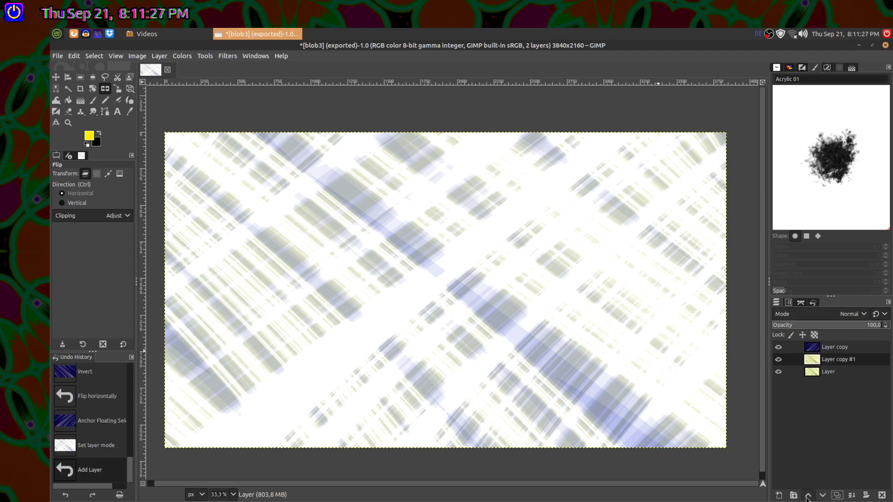
pyautogui.click(808, 496)
# - Try blend modes such as Burn and Multiply on Layer copy #1, set the blue copy to Burn and the top layer to Addition
pyautogui.scroll(-3, 850, 316)
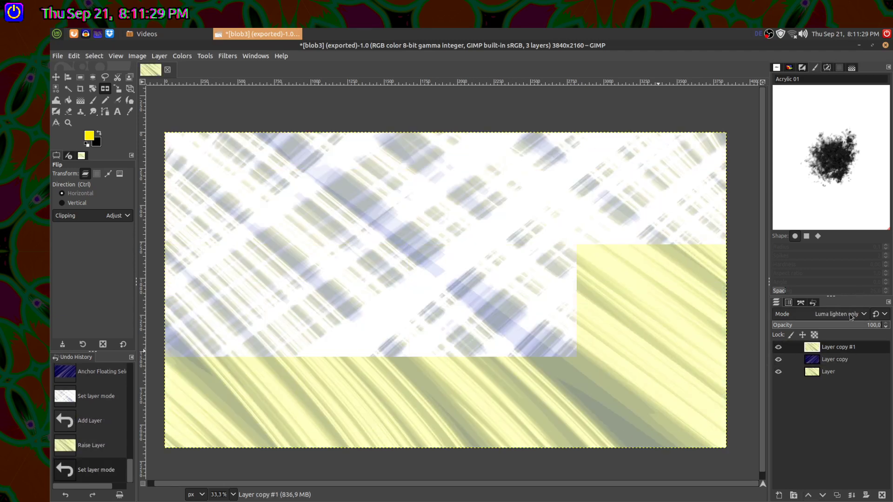
pyautogui.scroll(-7, 851, 316)
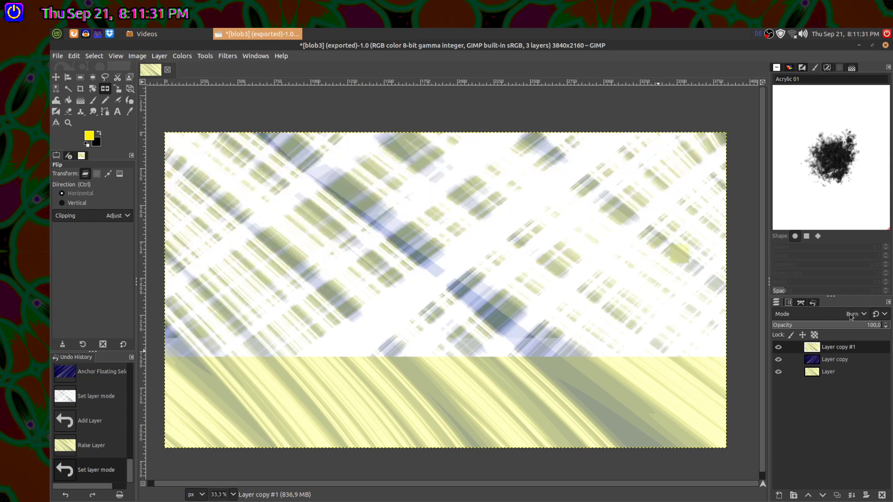
pyautogui.scroll(1, 850, 316)
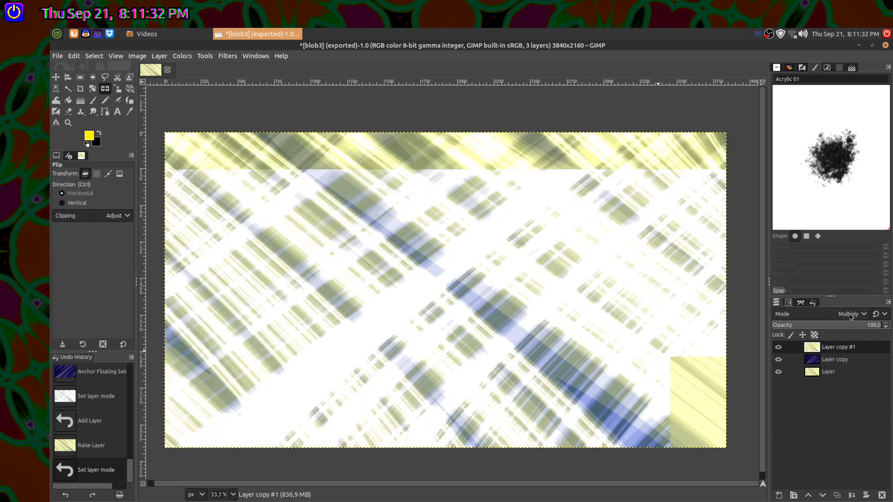
pyautogui.click(835, 361)
pyautogui.scroll(-1, 846, 316)
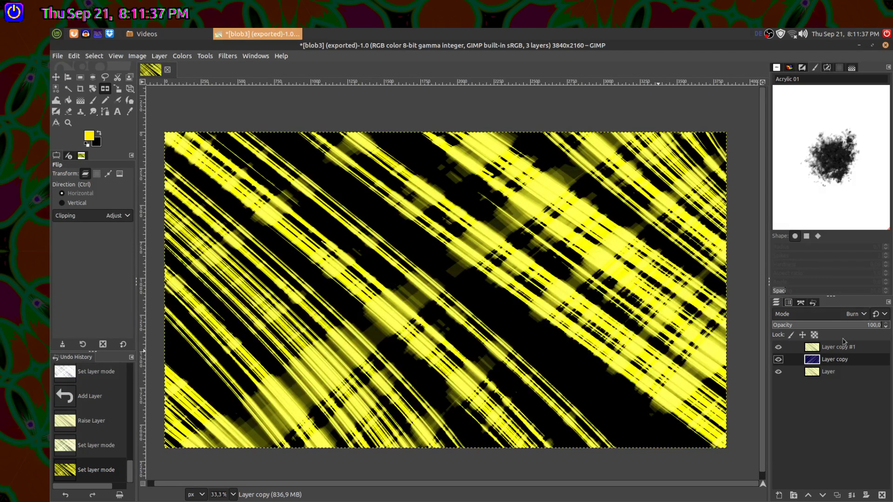
pyautogui.click(844, 344)
pyautogui.scroll(1, 849, 320)
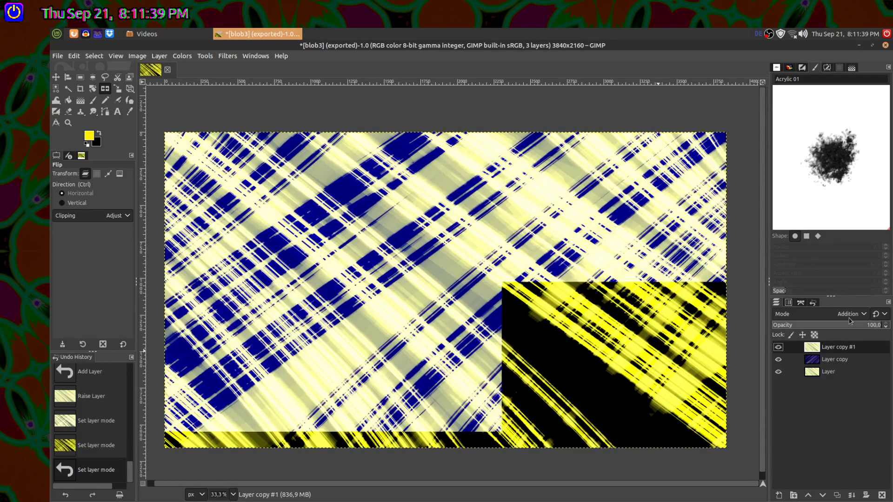
# - Try blend modes such as Luma darken only, Hard light, Difference and HSL Color on the blue copy and set it to Luminance
pyautogui.click(842, 362)
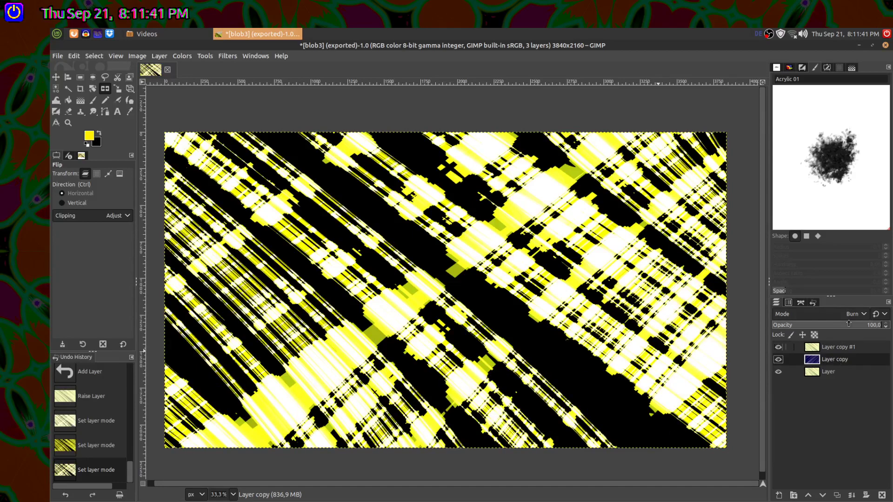
pyautogui.scroll(2, 849, 319)
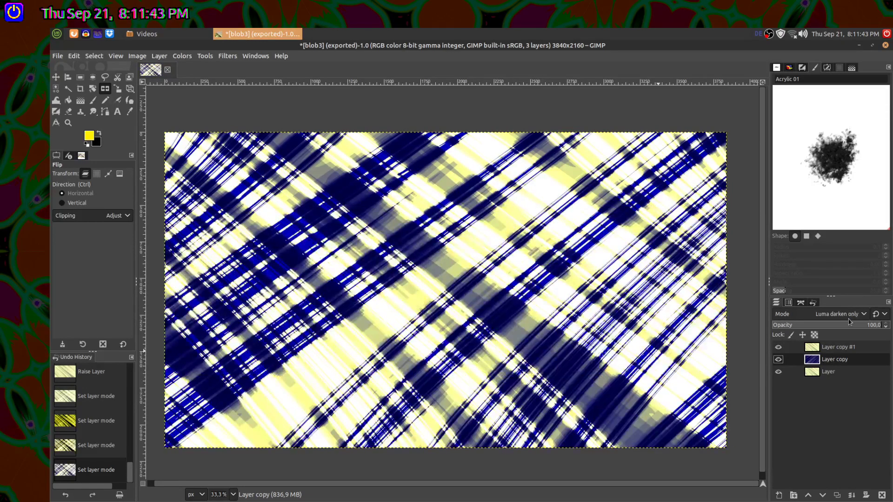
pyautogui.scroll(-6, 849, 321)
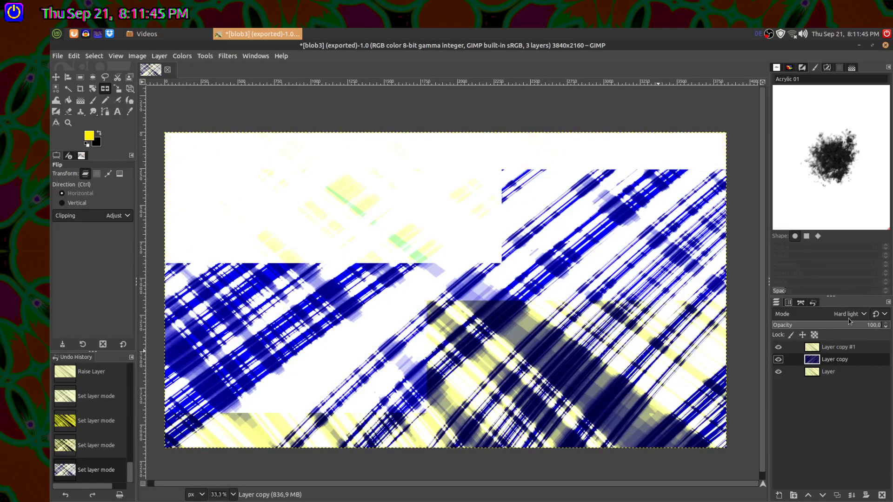
pyautogui.scroll(-5, 849, 321)
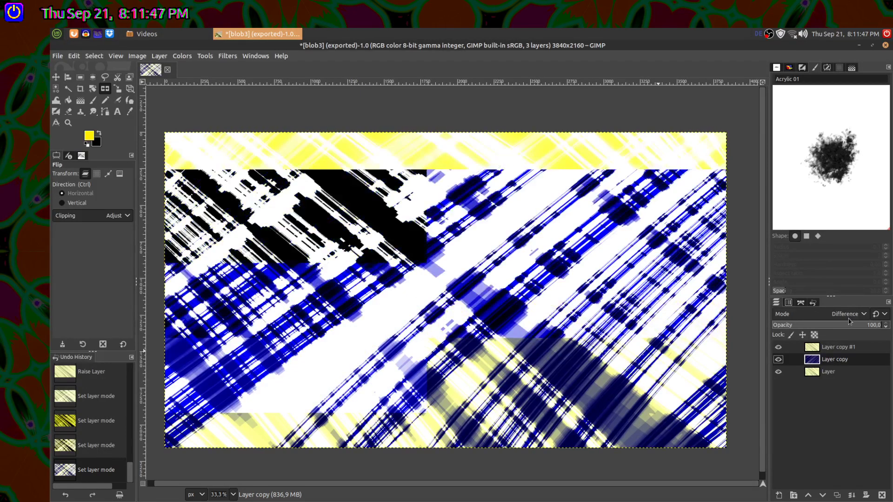
pyautogui.scroll(-5, 849, 320)
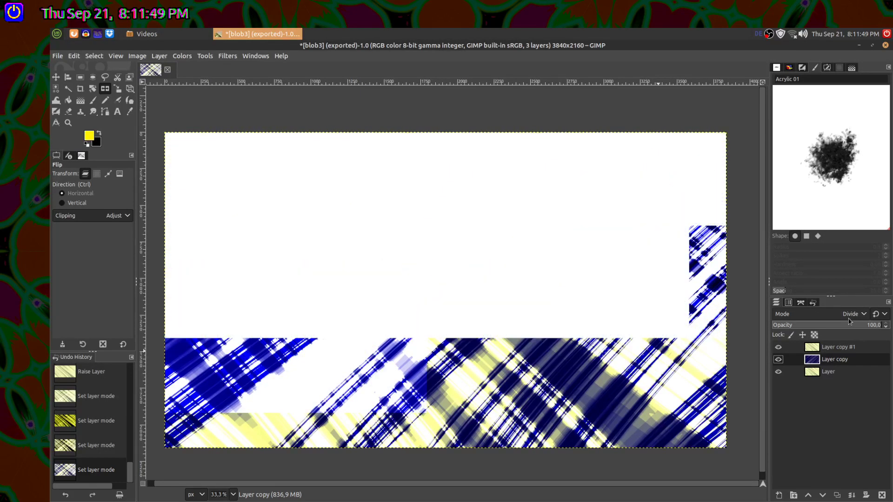
pyautogui.scroll(-3, 849, 320)
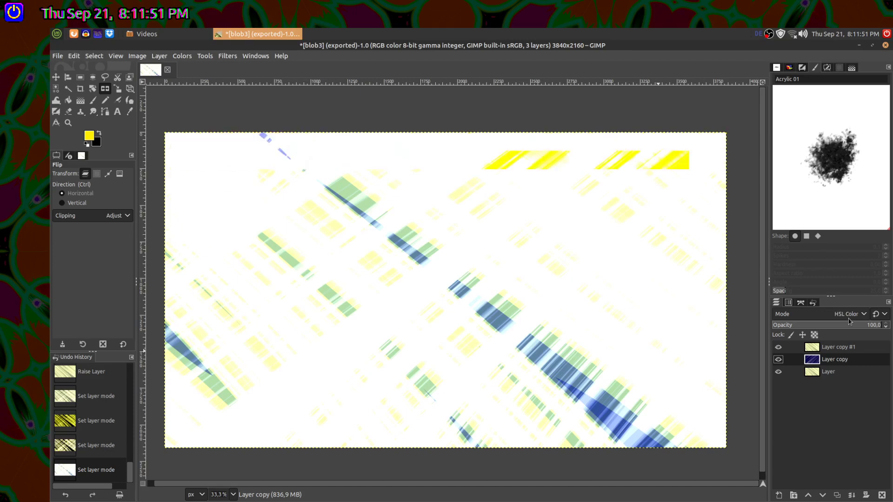
pyautogui.scroll(-5, 849, 321)
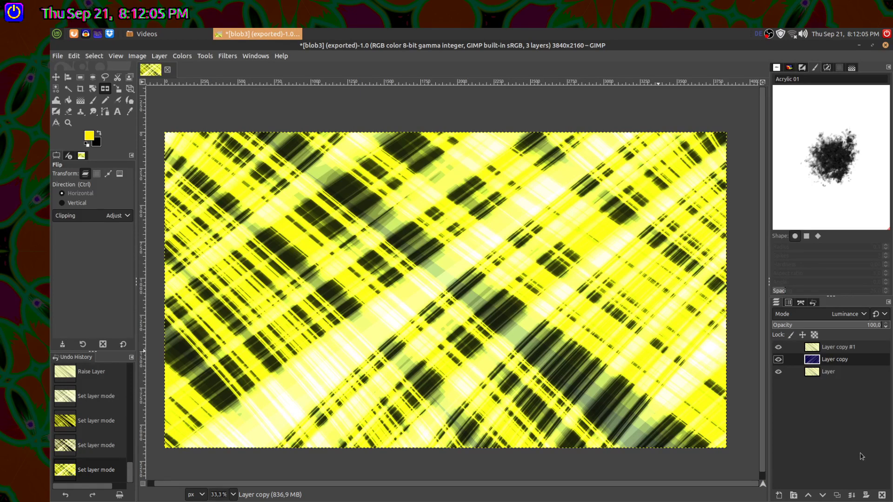
# - Merge all visible layers into one and add a new transparent layer above the result
pyautogui.keyDown('ctrl'); pyautogui.click(851, 495); pyautogui.keyUp('ctrl')
pyautogui.click(876, 490)
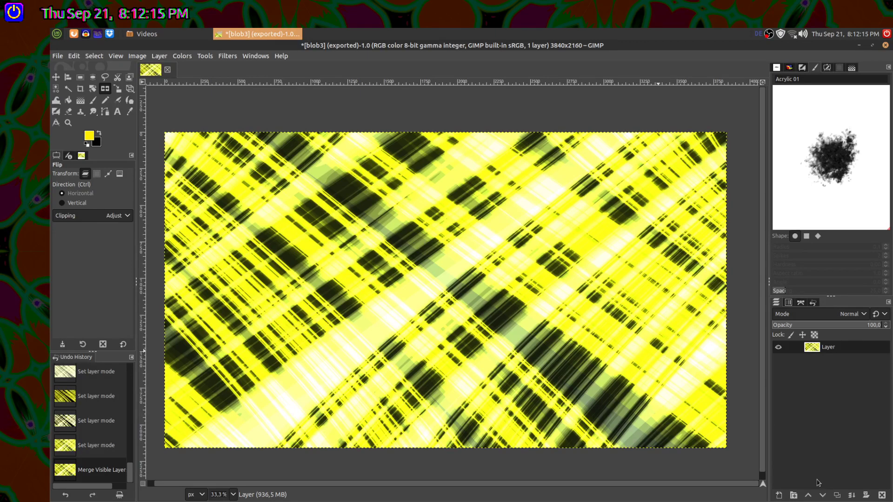
pyautogui.click(779, 495)
pyautogui.click(872, 495)
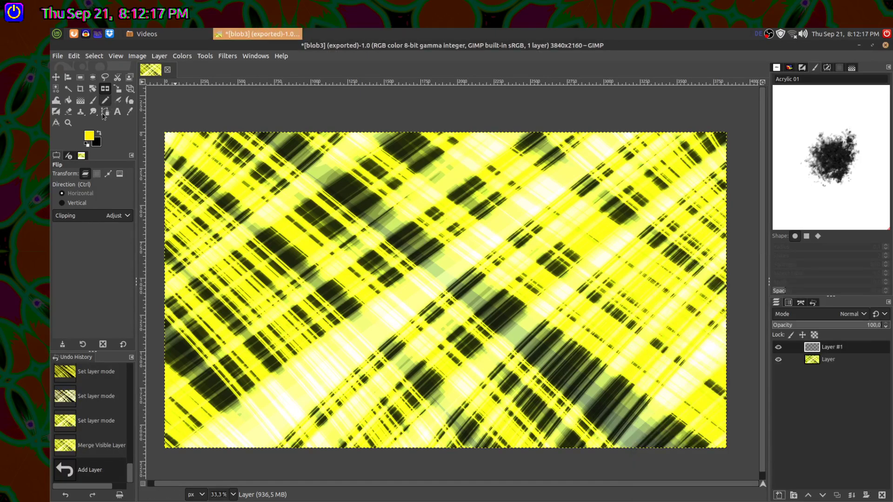
# - Set the foreground color to red bd0606 and fill the new layer with it
pyautogui.click(88, 136)
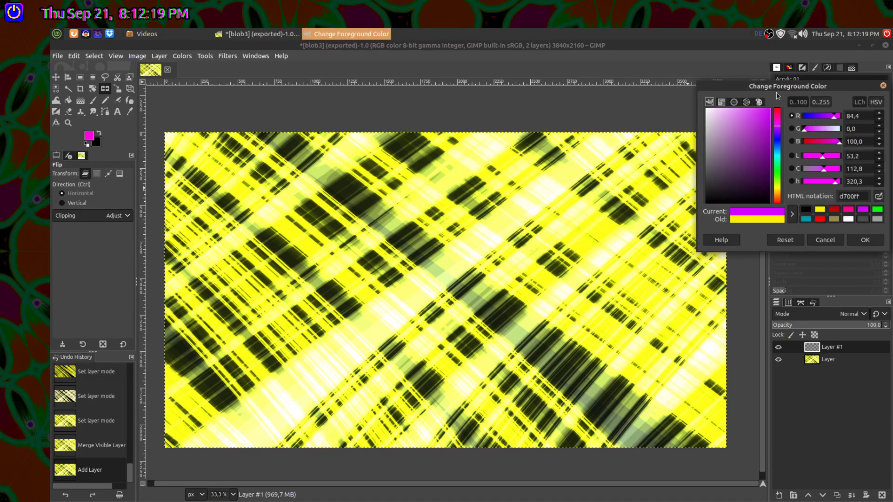
pyautogui.click(775, 112)
pyautogui.moveTo(770, 122); pyautogui.dragTo(770, 136)
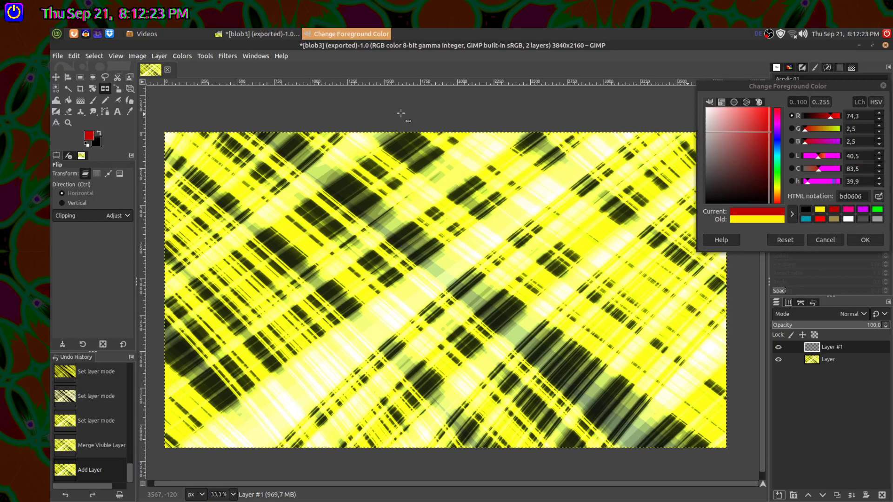
pyautogui.click(68, 100)
pyautogui.click(496, 320)
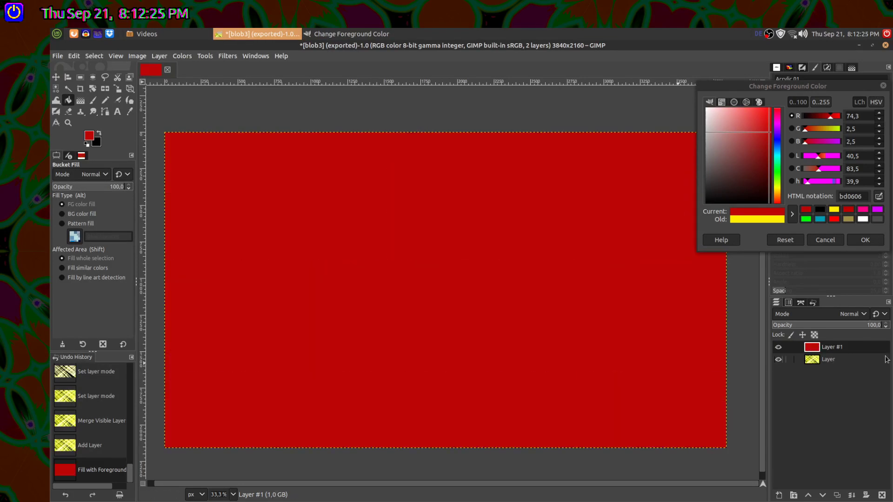
# - Try Dodge, Addition, Multiply, Burn and Soft light on the red layer and set its blend mode to Overlay
pyautogui.scroll(-5, 854, 317)
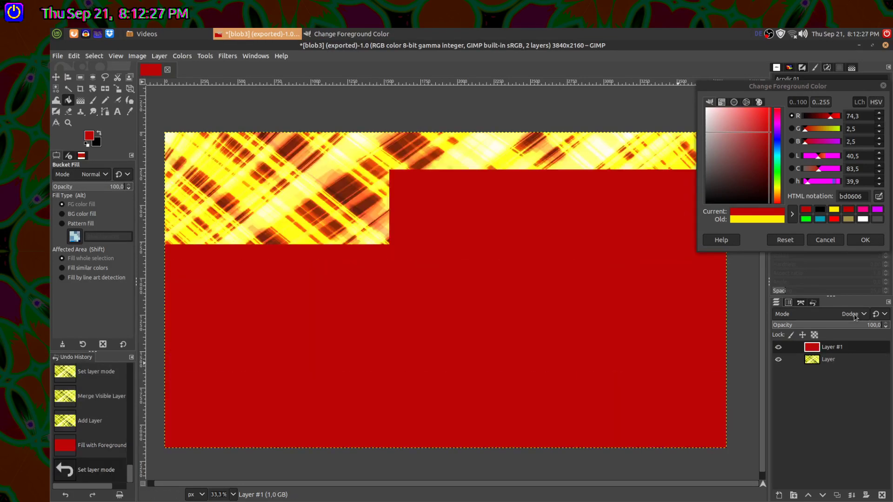
pyautogui.scroll(-2, 855, 317)
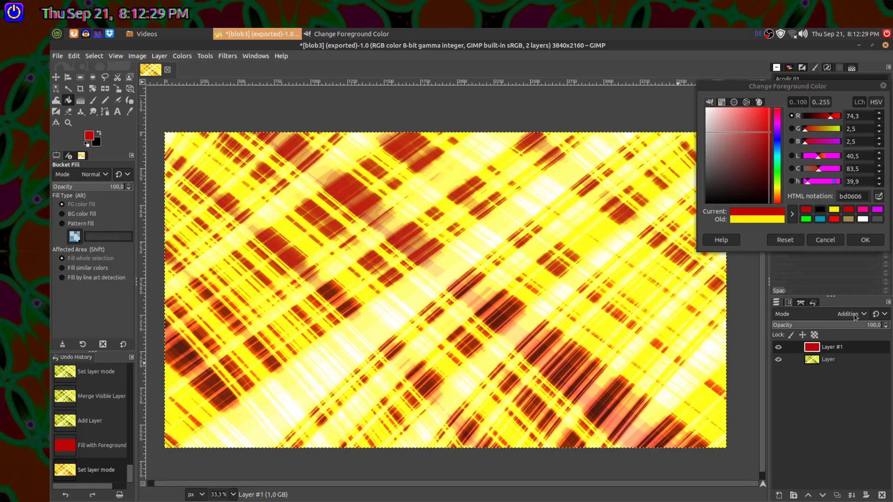
pyautogui.scroll(-2, 854, 316)
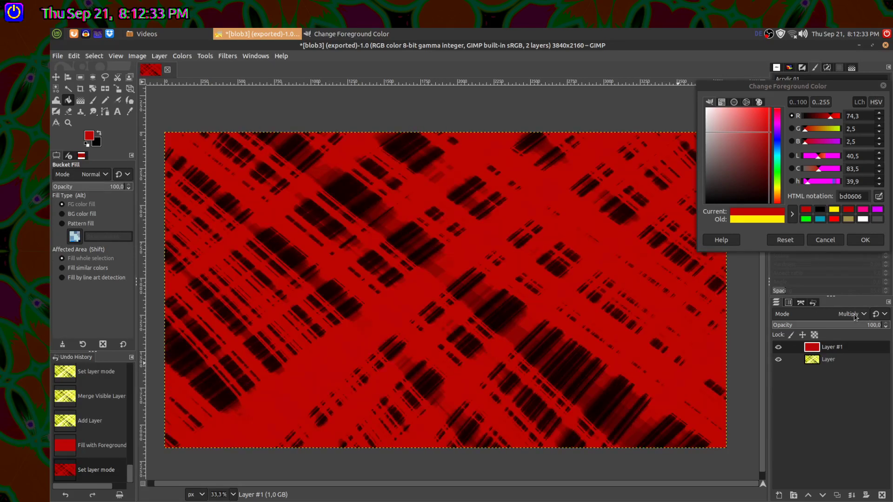
pyautogui.scroll(-1, 854, 317)
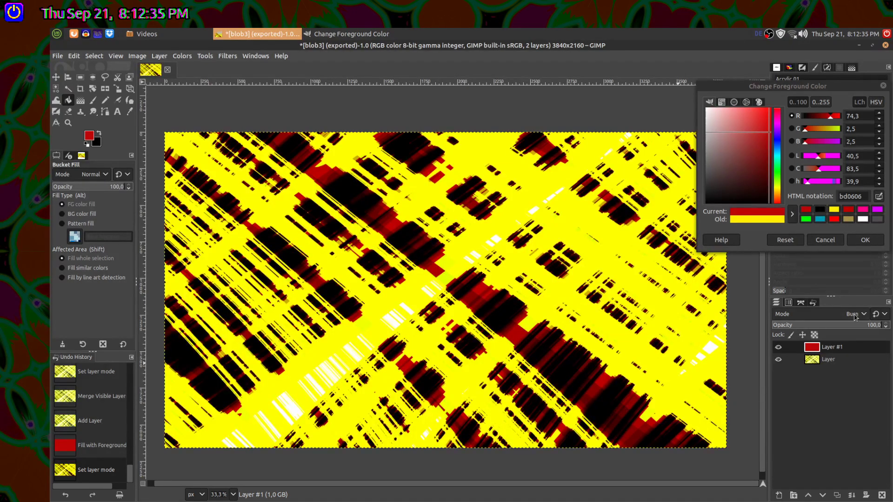
pyautogui.scroll(-2, 854, 316)
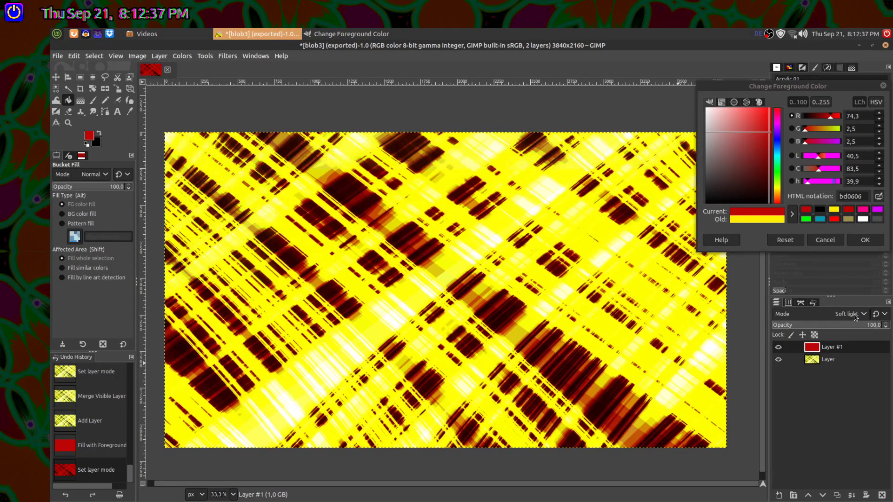
pyautogui.scroll(1, 854, 317)
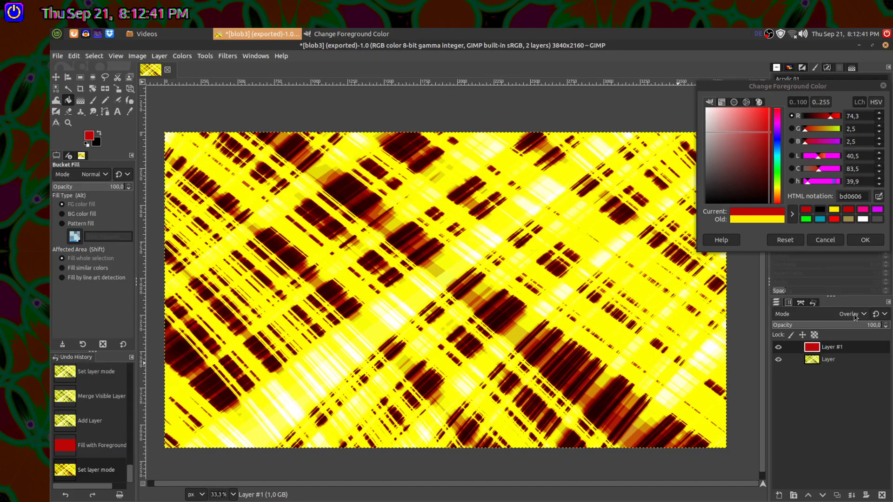
pyautogui.scroll(-1, 855, 317)
pyautogui.scroll(1, 854, 317)
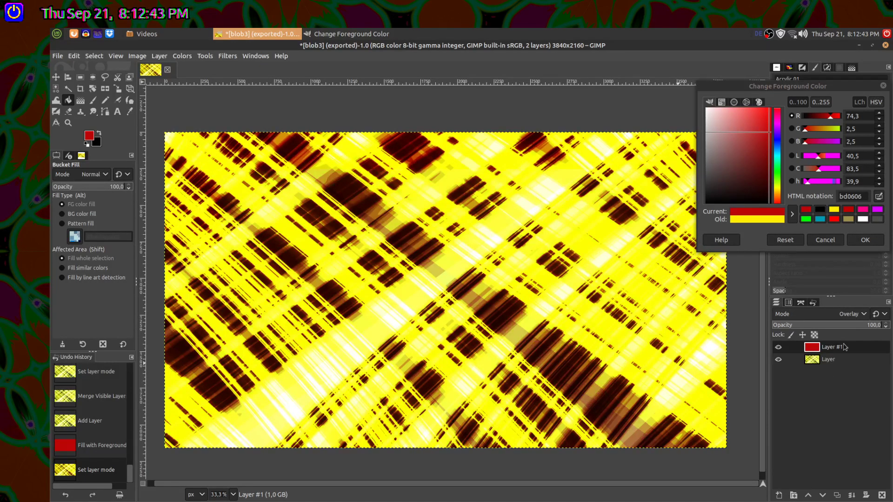
# - Duplicate the merged yellow pattern layer and raise the copy above the red layer
pyautogui.click(825, 363)
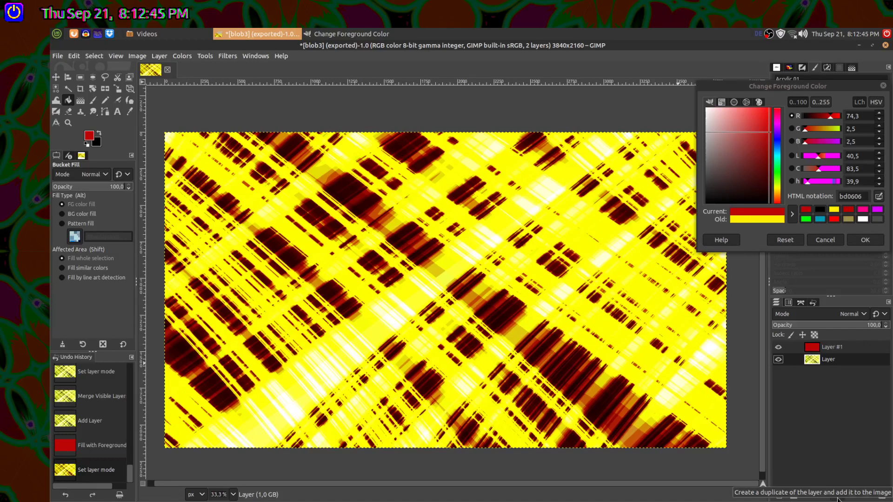
pyautogui.click(836, 496)
pyautogui.click(807, 495)
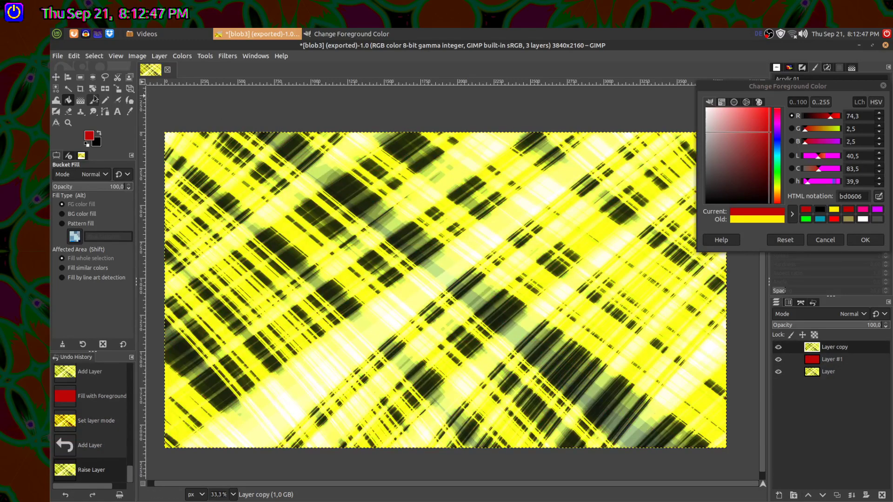
# - Flip the raised yellow pattern copy horizontally and vertically with the Flip tool
pyautogui.click(69, 78)
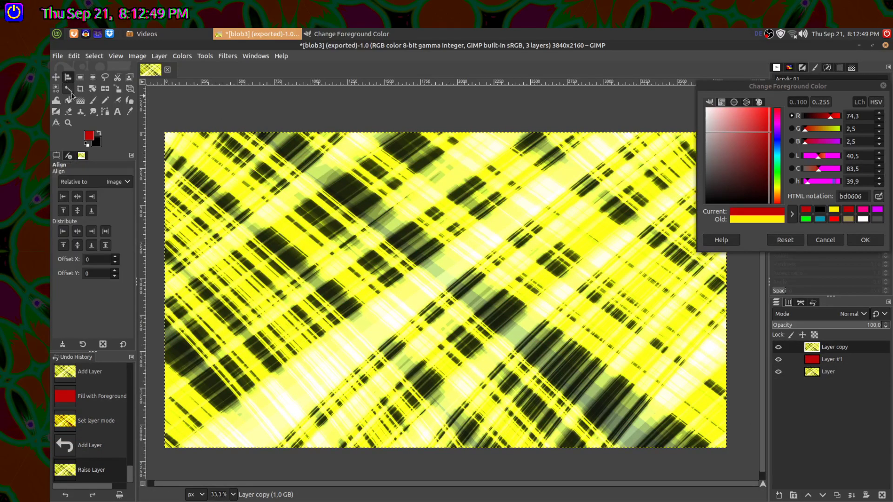
pyautogui.click(105, 88)
pyautogui.click(158, 204)
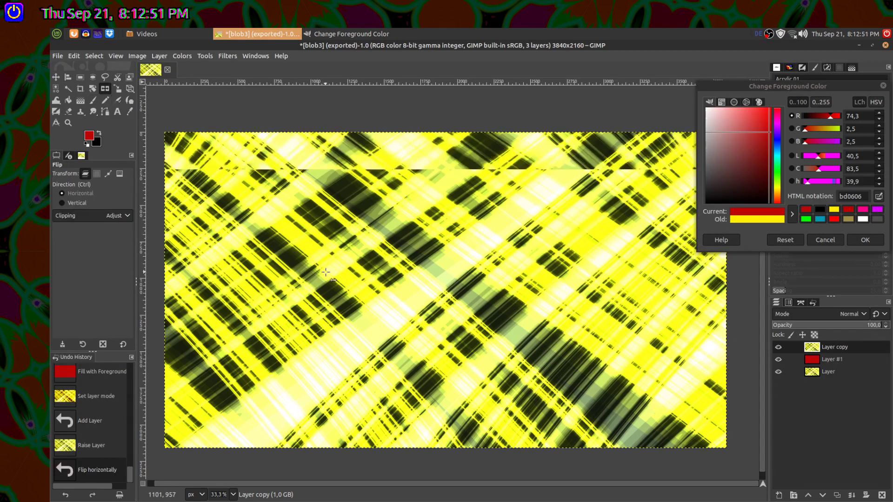
pyautogui.click(71, 203)
pyautogui.click(495, 331)
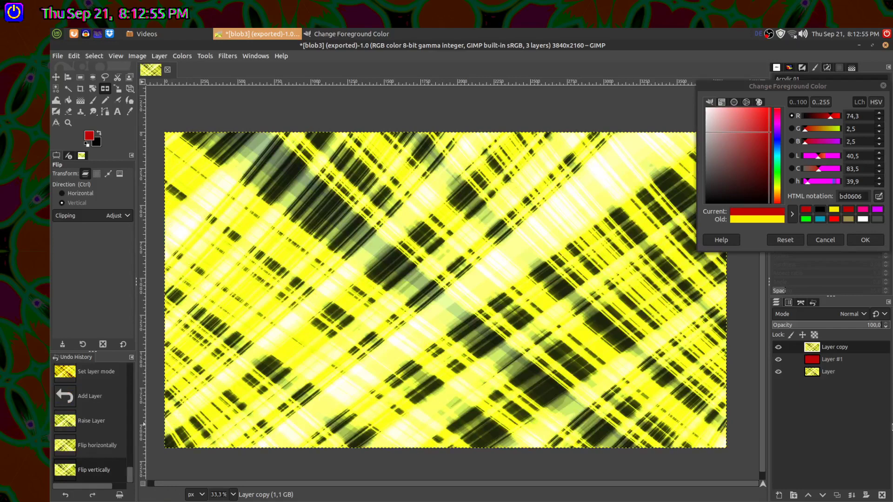
# - Try Darken only, Luma darken only, Vivid light and Exclusion on the flipped pattern copy and set its blend mode to Difference
pyautogui.scroll(-5, 841, 315)
pyautogui.scroll(-3, 841, 315)
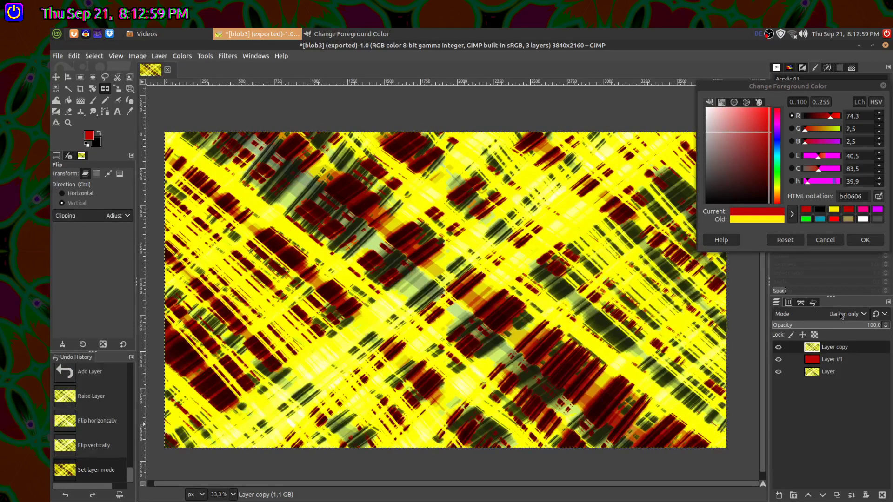
pyautogui.scroll(-1, 842, 315)
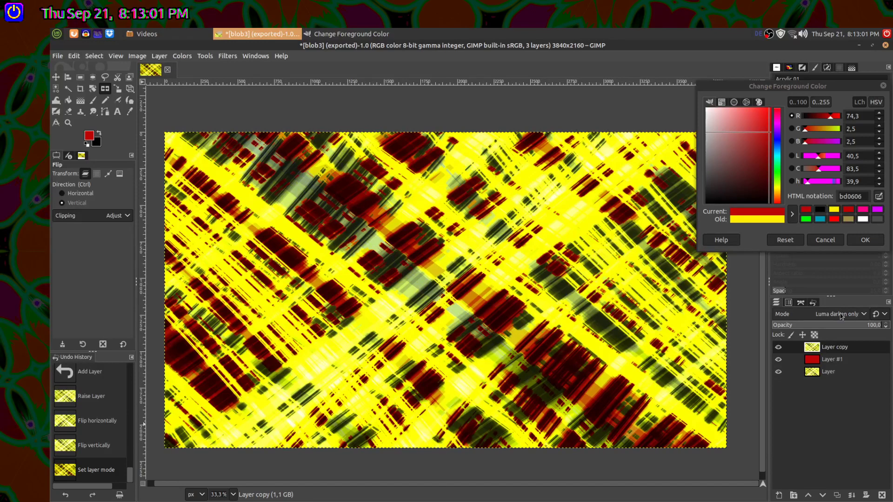
pyautogui.scroll(-7, 842, 315)
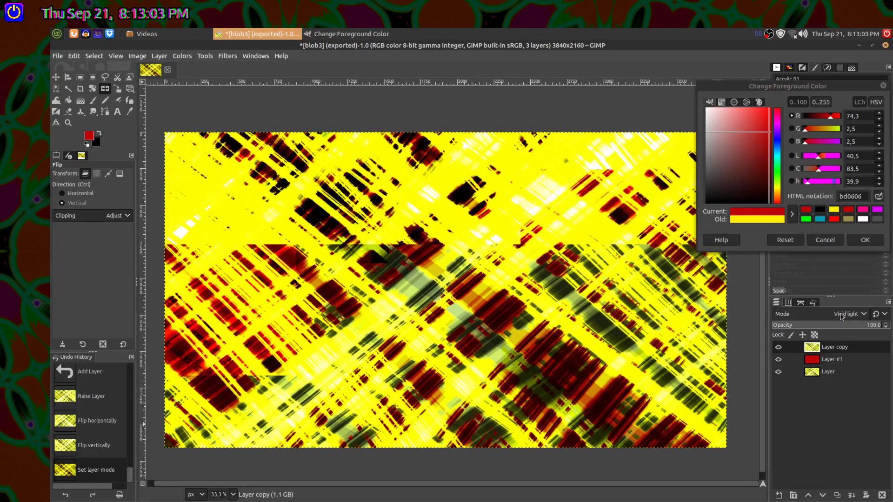
pyautogui.scroll(-4, 841, 316)
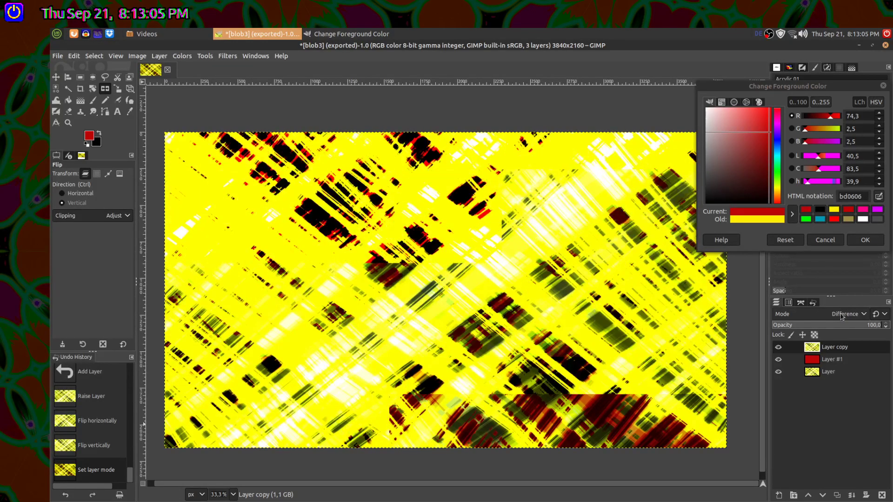
pyautogui.scroll(-1, 841, 317)
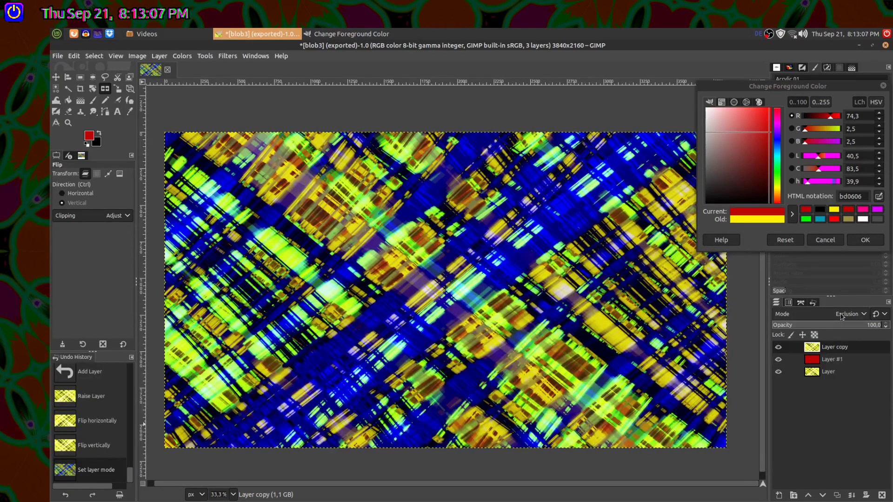
pyautogui.scroll(1, 842, 316)
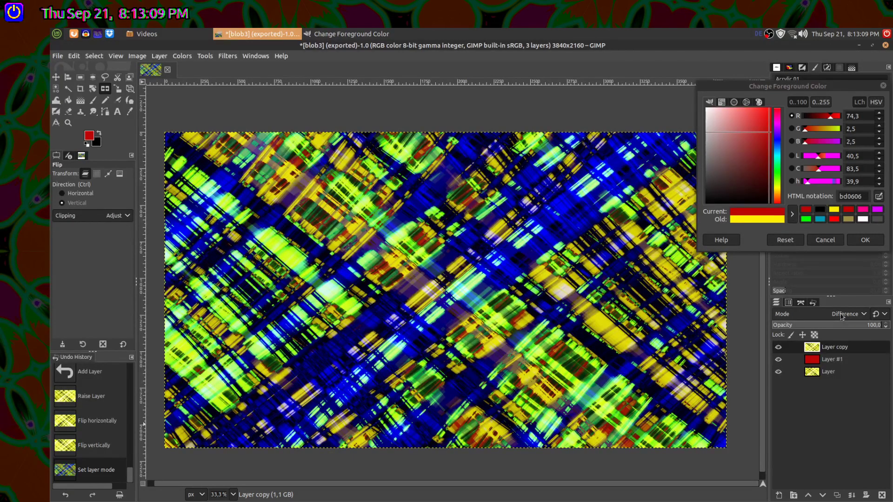
# - Duplicate the red layer and raise the copy above the flipped pattern copy
pyautogui.click(833, 359)
pyautogui.hotkey('shift', 'ctrl', 'n')
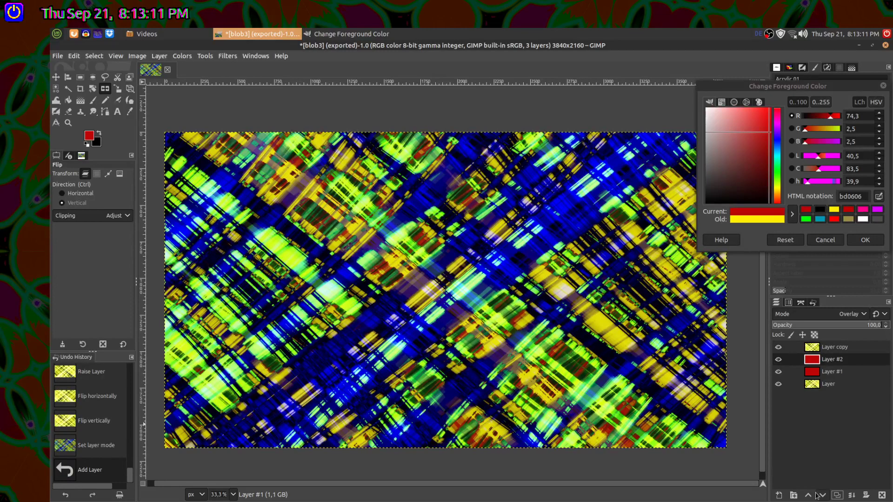
pyautogui.click(811, 495)
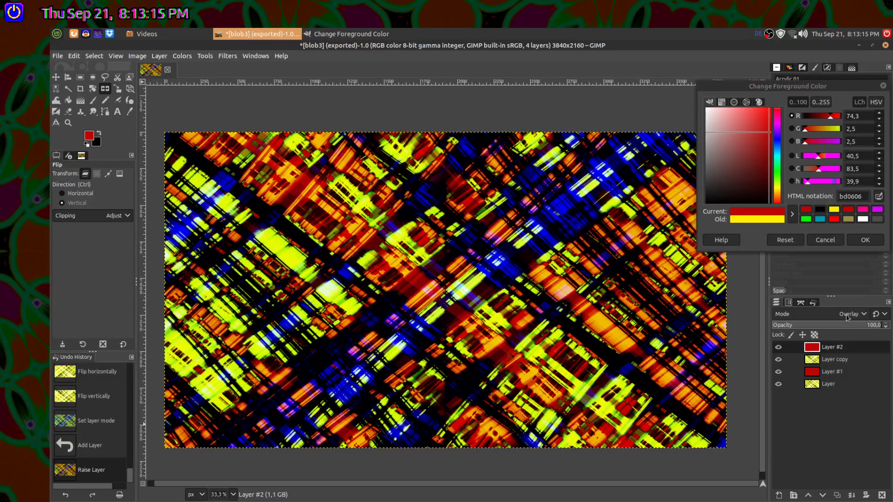
# - Try Darken only and Luma darken only on the topmost red layer and set its blend mode to Dodge
pyautogui.scroll(5, 846, 318)
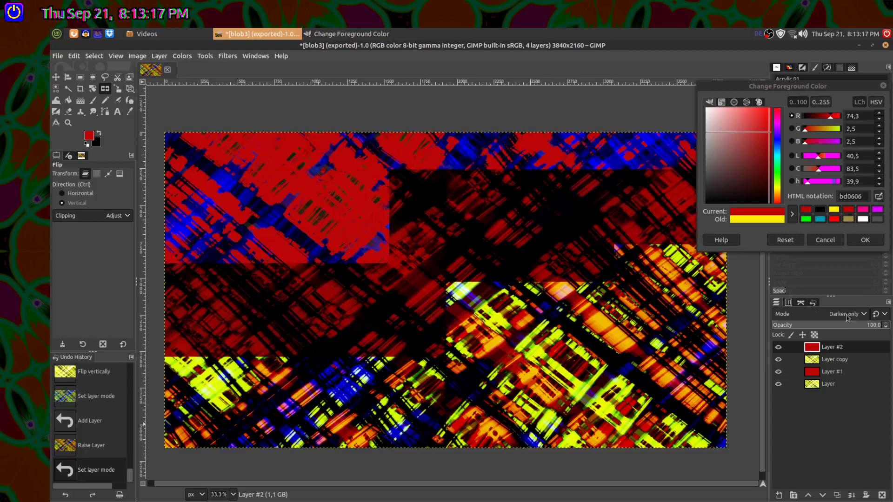
pyautogui.scroll(-1, 846, 318)
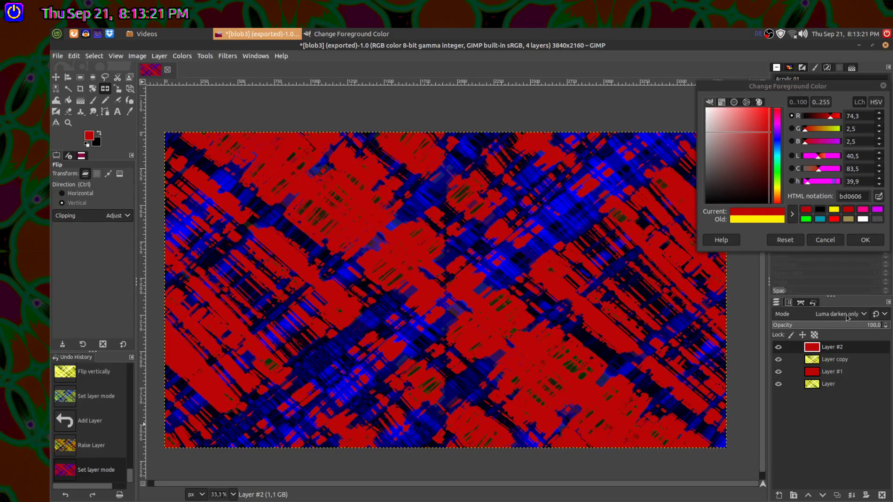
pyautogui.scroll(3, 847, 318)
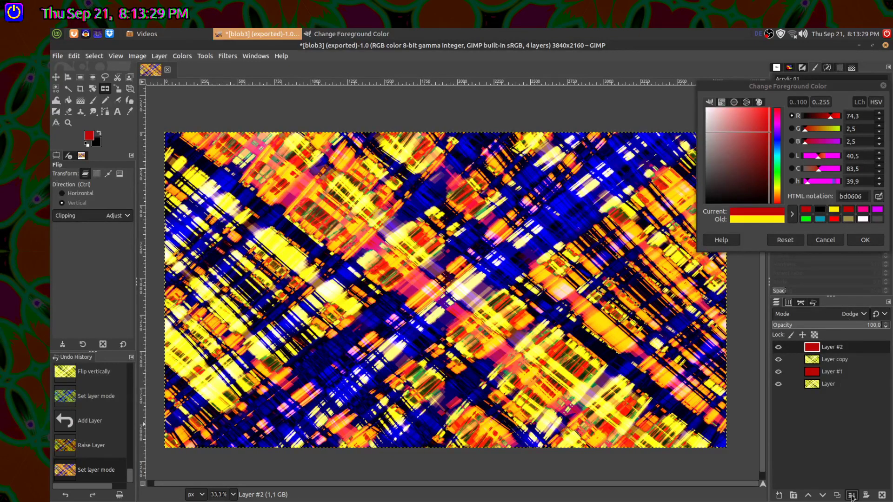
# - Merge all visible layers into one and accept the red foreground color
pyautogui.keyDown('ctrl'); pyautogui.click(866, 494); pyautogui.keyUp('ctrl')
pyautogui.click(872, 492)
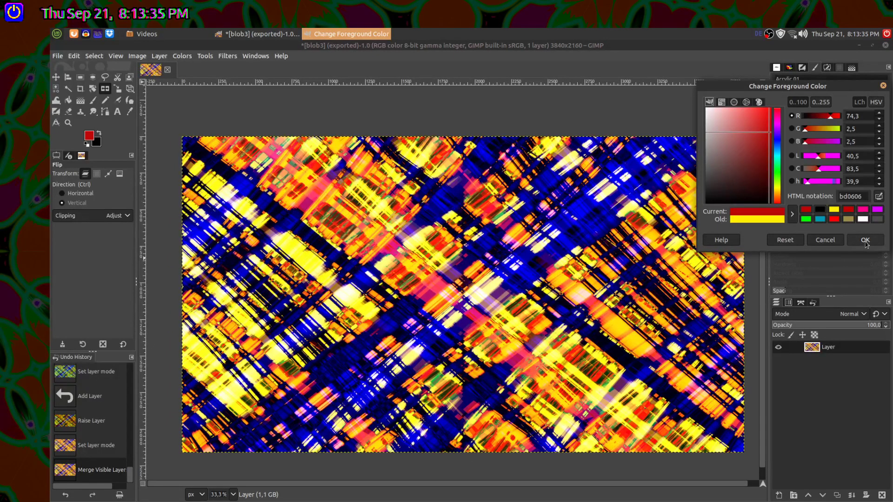
pyautogui.click(865, 240)
# - Export the image as blob-bg.png to the YouTube 2023 folder with the current PNG options and close GIMP without saving
pyautogui.hotkey('ctrl', 'shift', 'e')
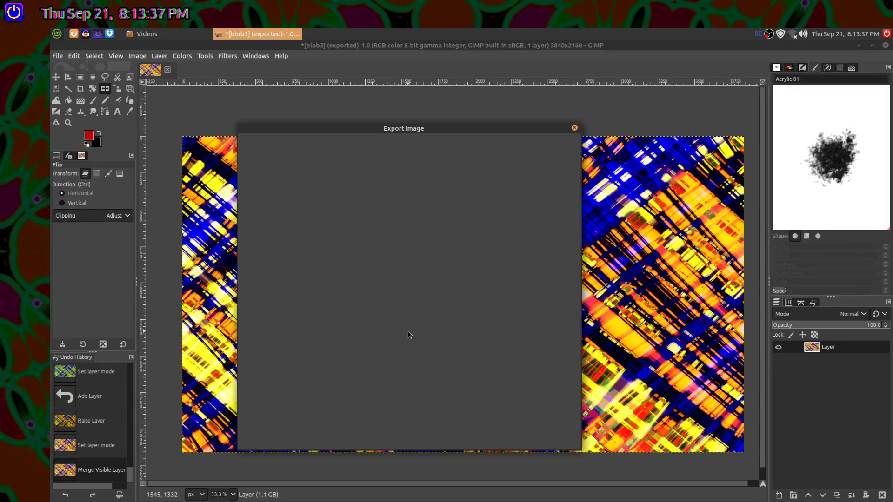
pyautogui.click(310, 145)
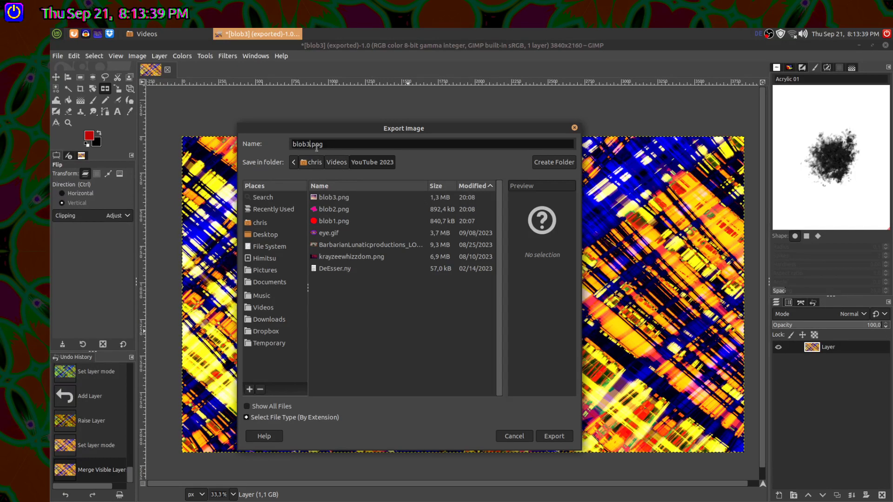
pyautogui.write('-bg')
pyautogui.click(554, 436)
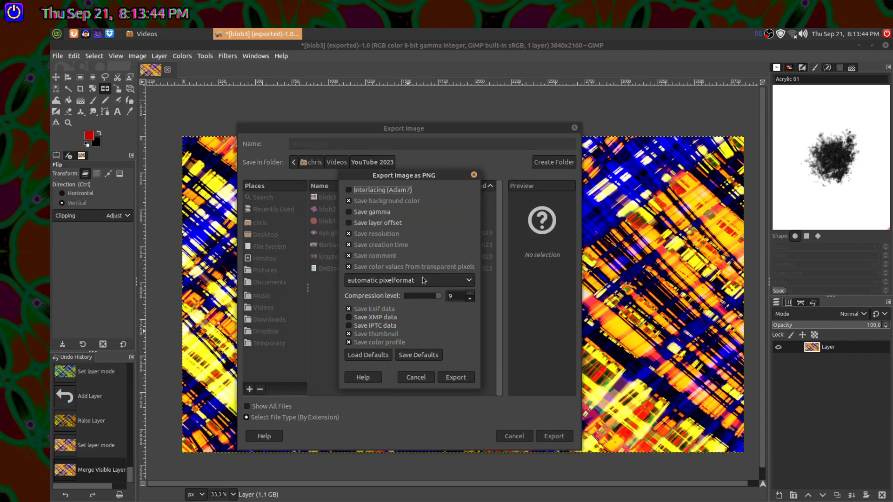
pyautogui.click(463, 377)
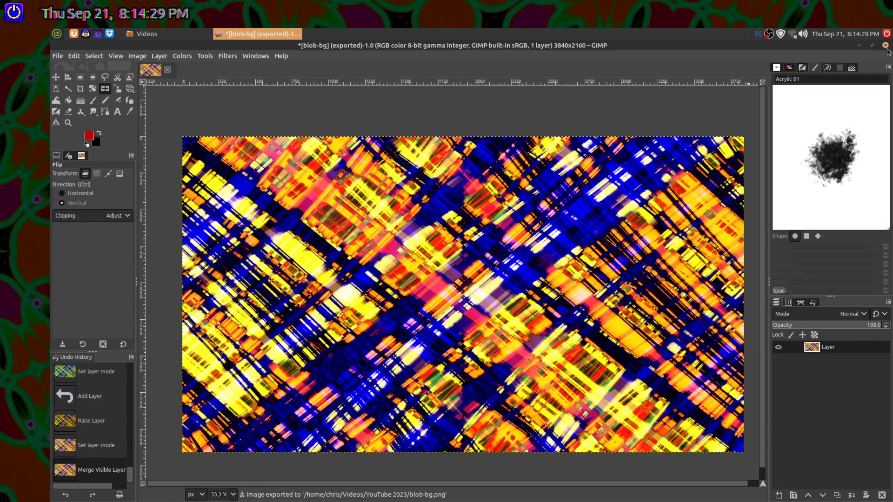
pyautogui.click(886, 46)
pyautogui.click(530, 312)
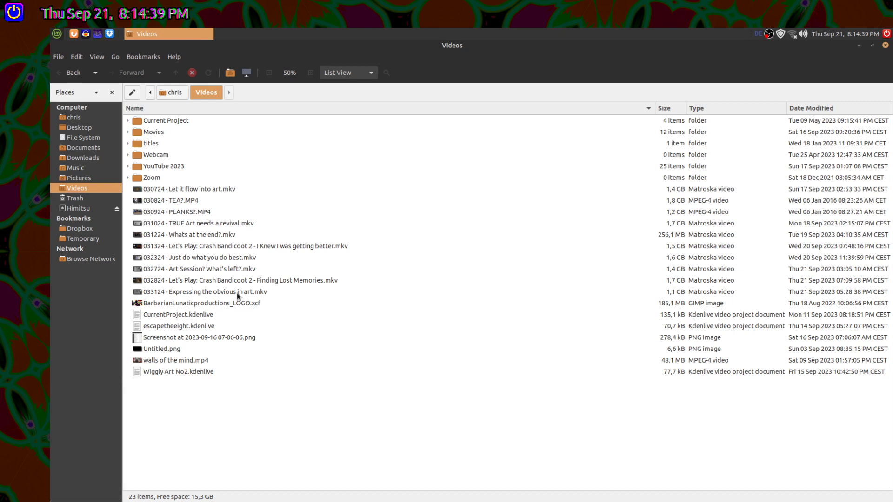
# - Play the Let's Play video 032824 from the Videos folder from about 26 minutes in, and close the player
pyautogui.doubleClick(233, 281)
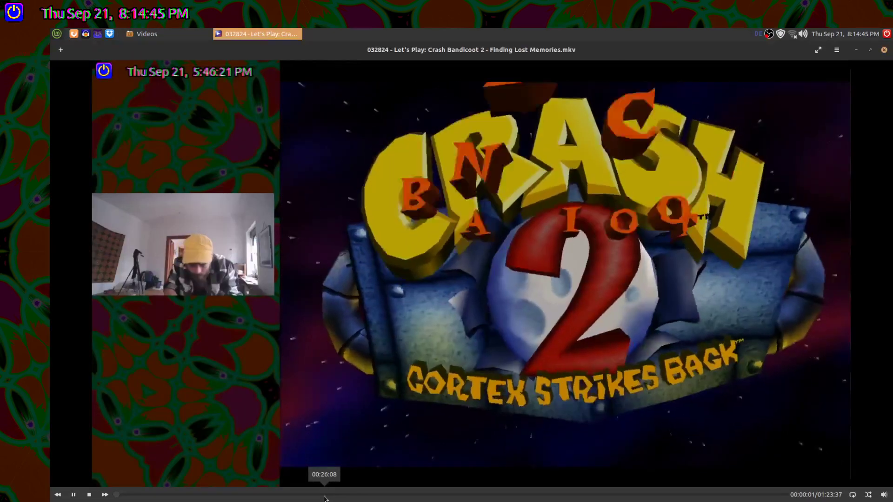
pyautogui.click(324, 496)
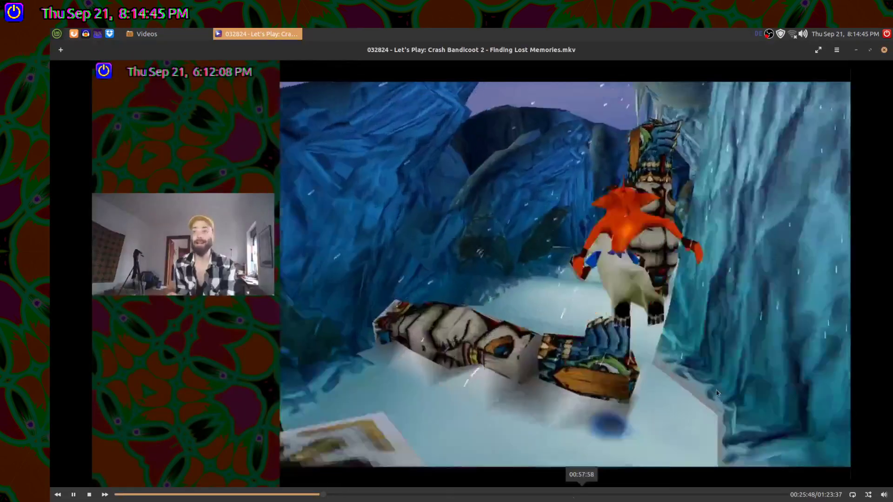
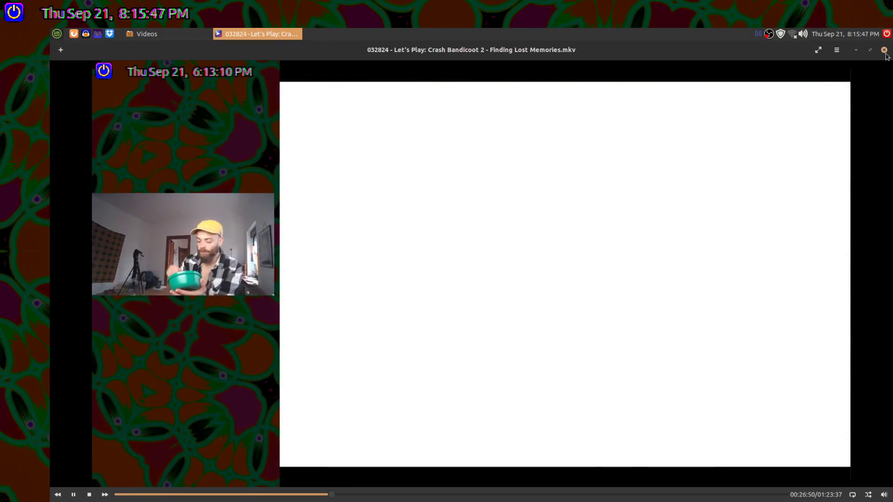
pyautogui.click(886, 54)
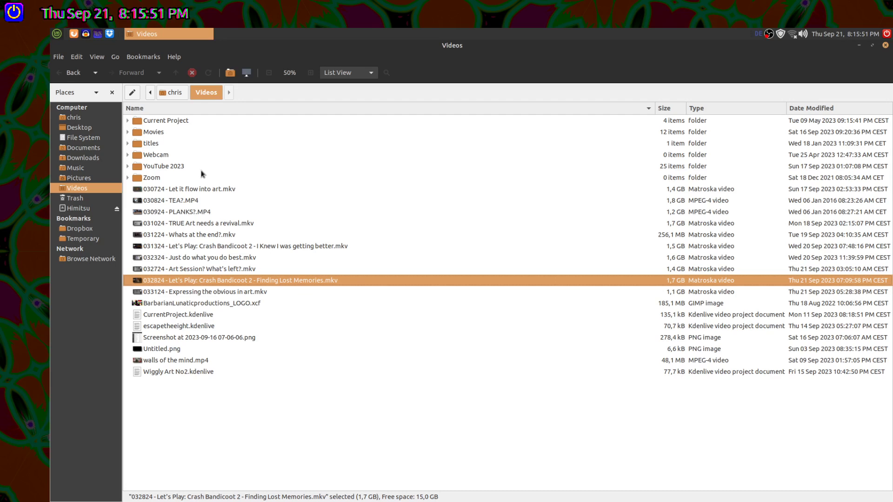
# - Launch Kdenlive, and open the YouTube 2023 folder in the file manager
pyautogui.click(57, 34)
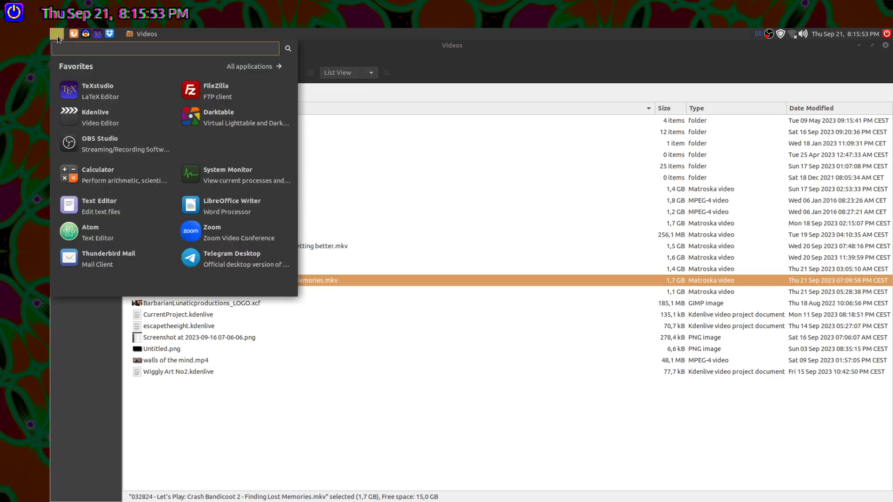
pyautogui.click(96, 117)
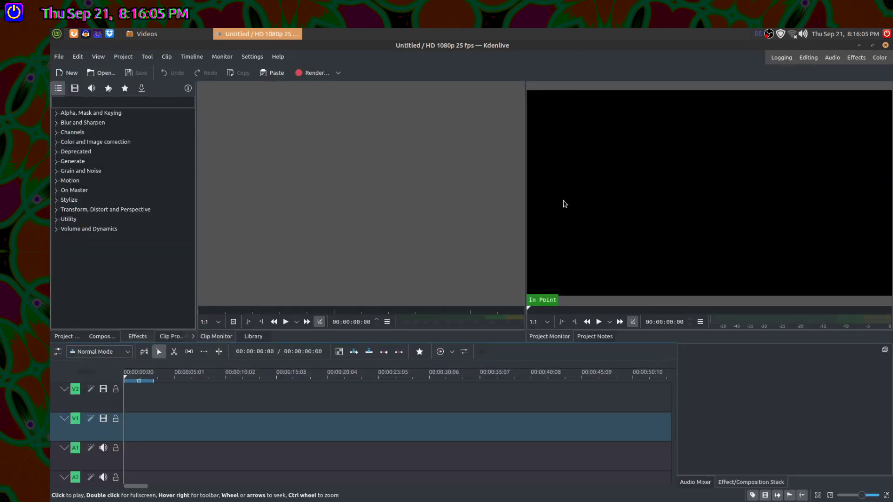
pyautogui.click(161, 33)
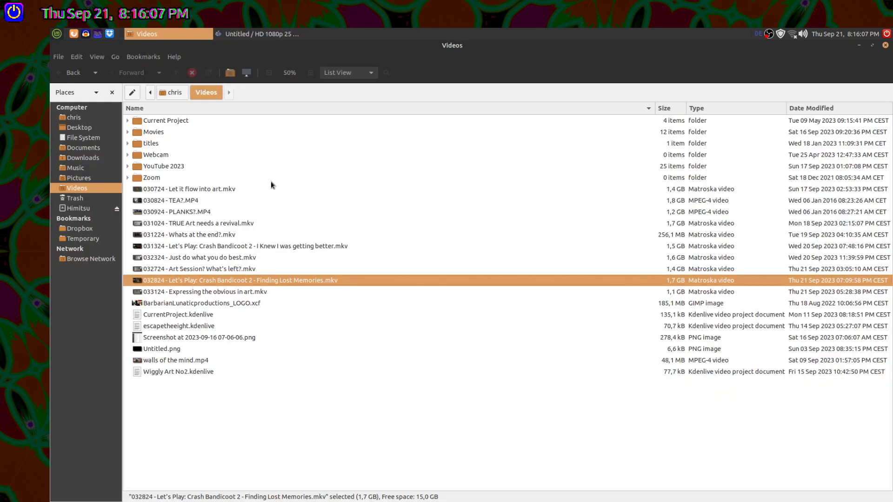
pyautogui.doubleClick(177, 166)
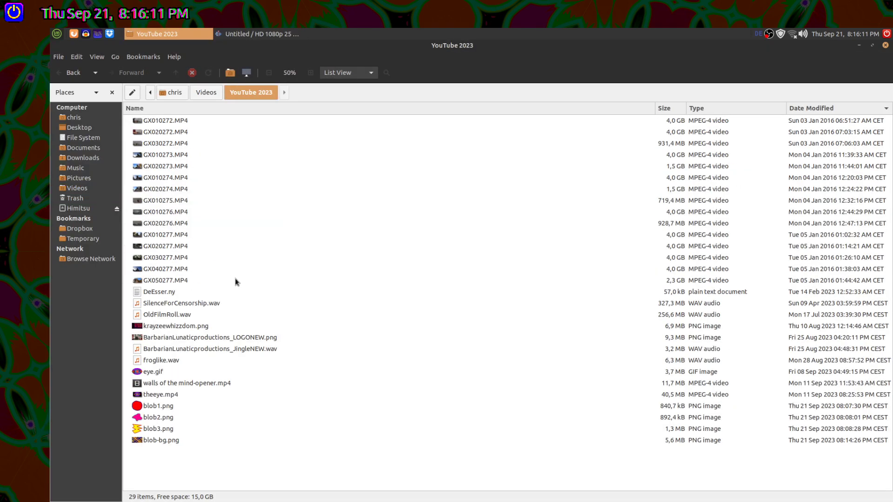
# - Preview GX020274.MP4, OldFilmRoll.wav, eye.gif and walls of the mind-opener.mp4 from the YouTube 2023 folder
pyautogui.doubleClick(153, 189)
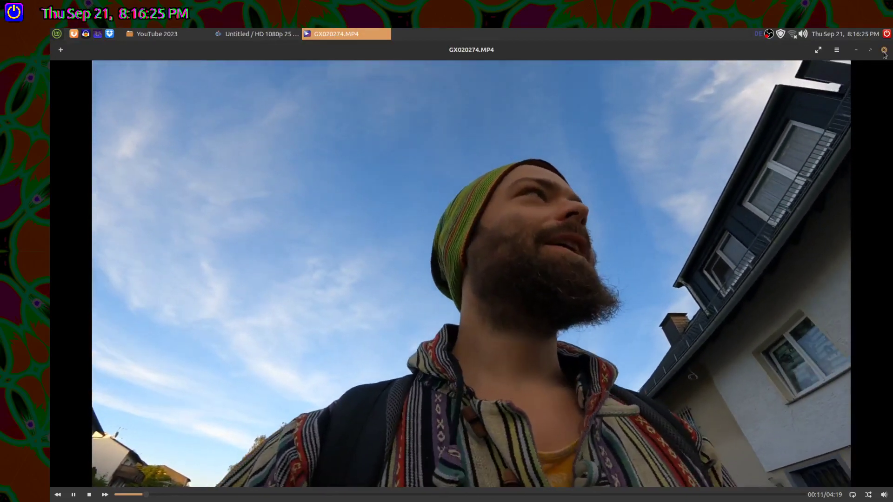
pyautogui.click(884, 50)
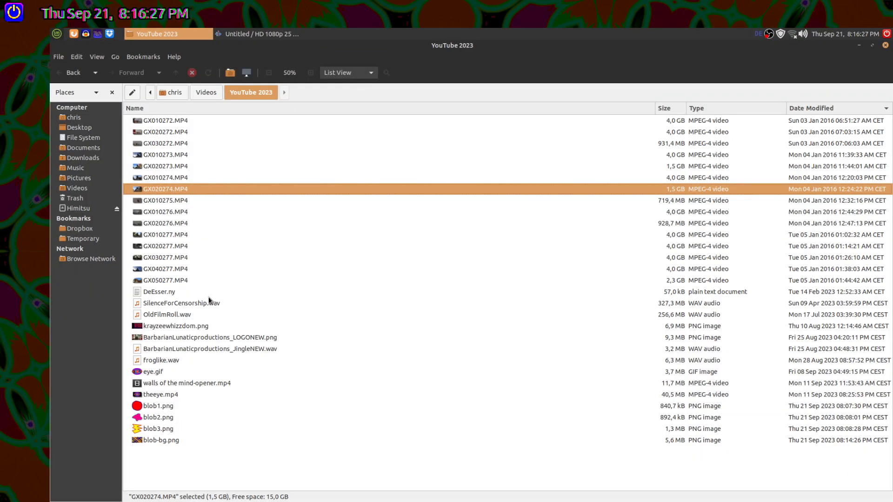
pyautogui.doubleClick(162, 315)
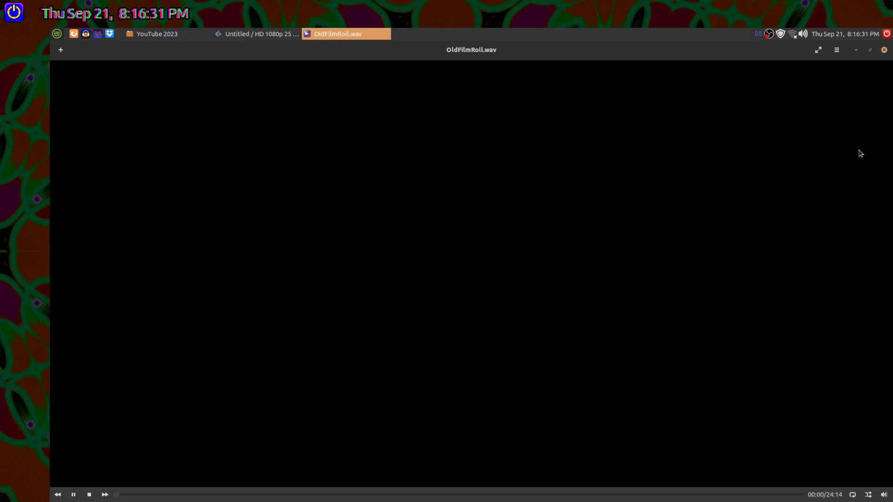
pyautogui.click(885, 51)
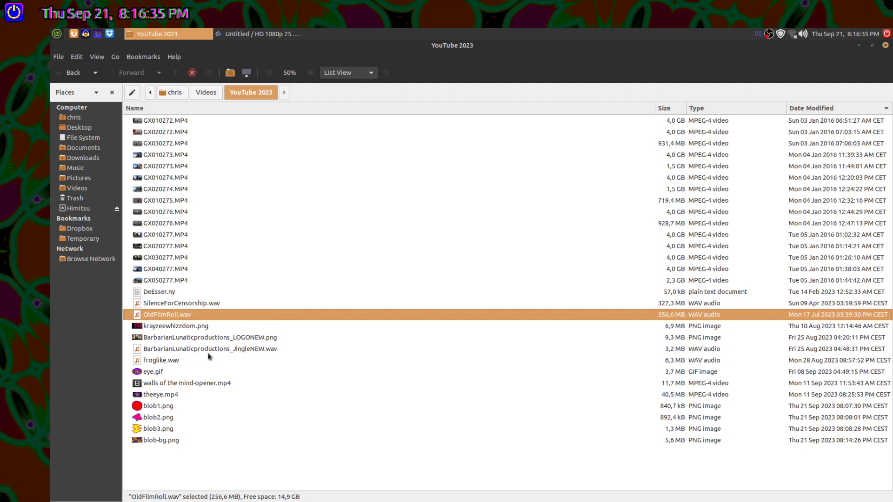
pyautogui.doubleClick(153, 373)
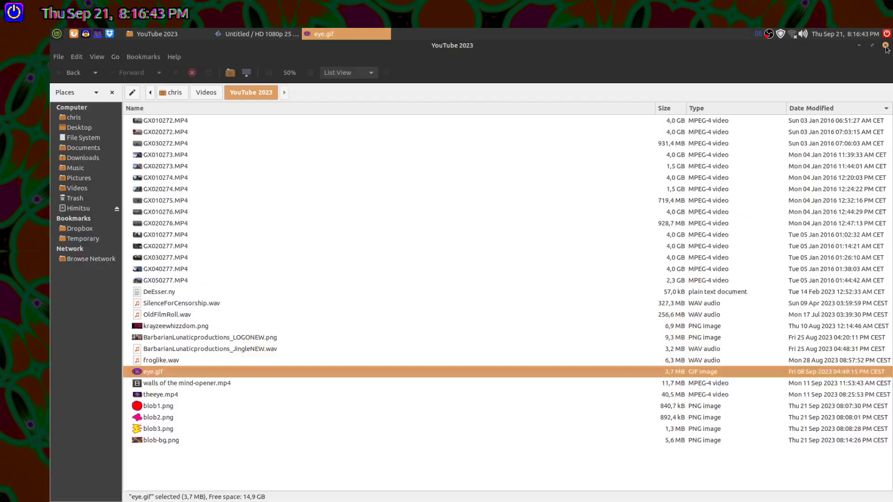
pyautogui.click(885, 45)
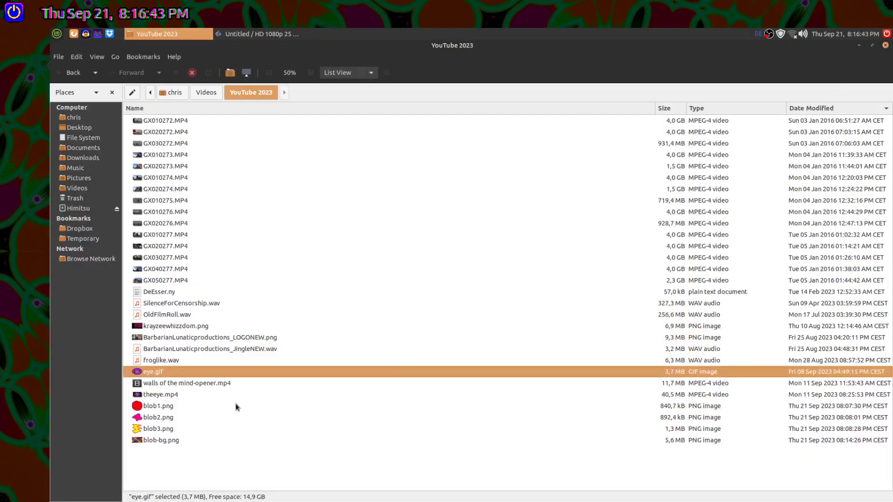
pyautogui.doubleClick(190, 384)
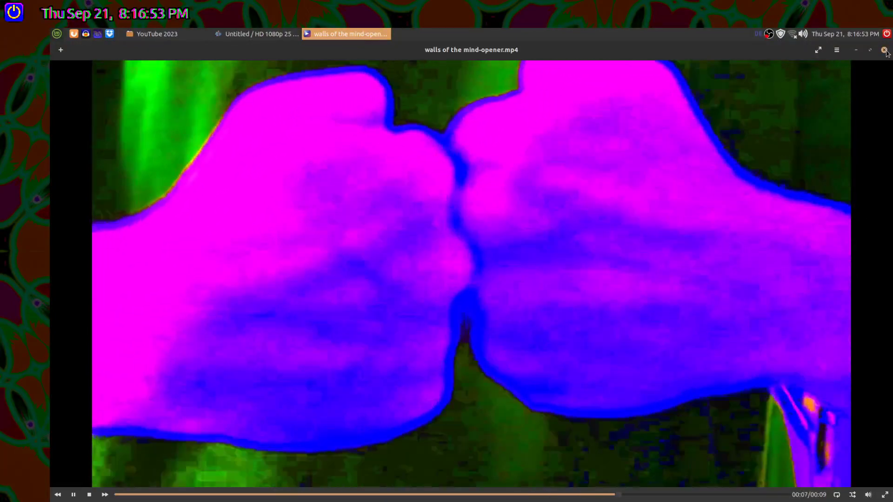
# - Close the video player and import blob1.png, blob2.png, blob3.png and blob-bg.png into the Kdenlive project bin, keeping the current project profile
pyautogui.click(885, 51)
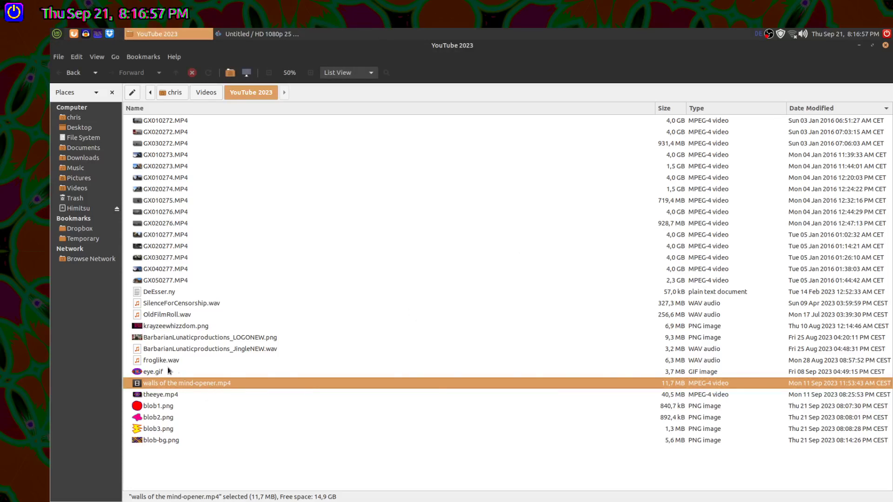
pyautogui.click(173, 305)
pyautogui.click(193, 474)
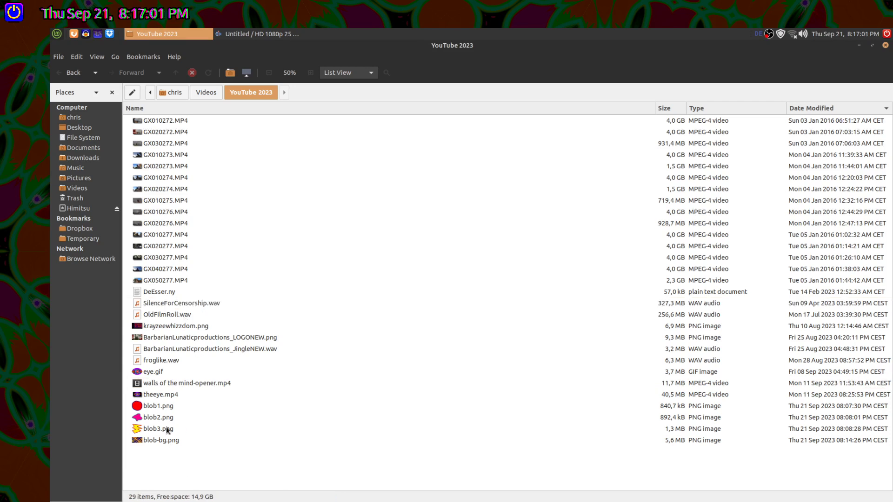
pyautogui.click(168, 406)
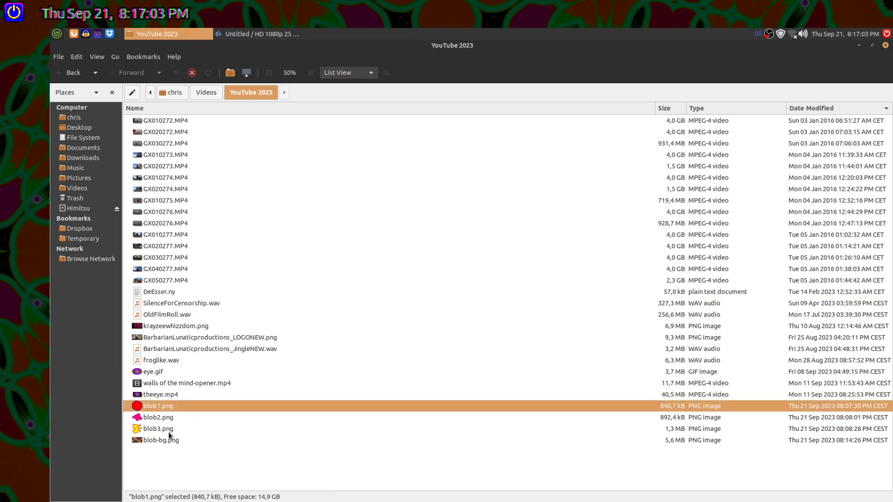
pyautogui.keyDown('shift'); pyautogui.click(168, 441); pyautogui.keyUp('shift')
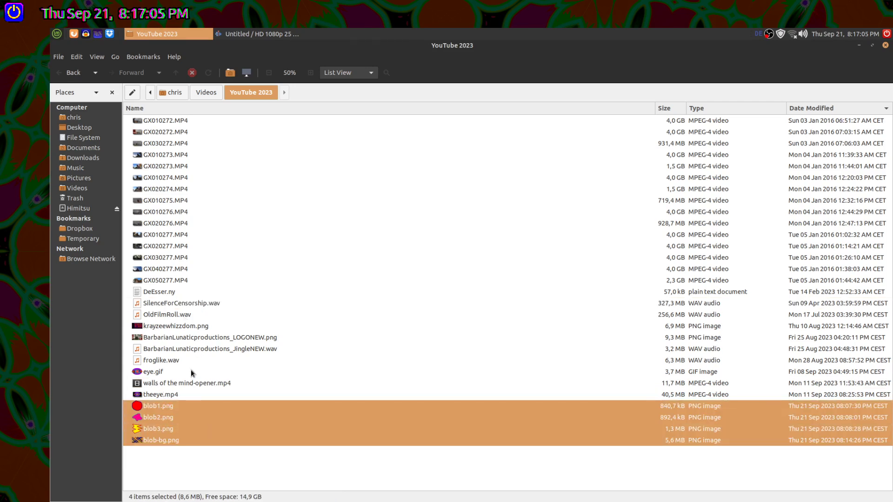
pyautogui.moveTo(173, 406); pyautogui.dragTo(116, 261)
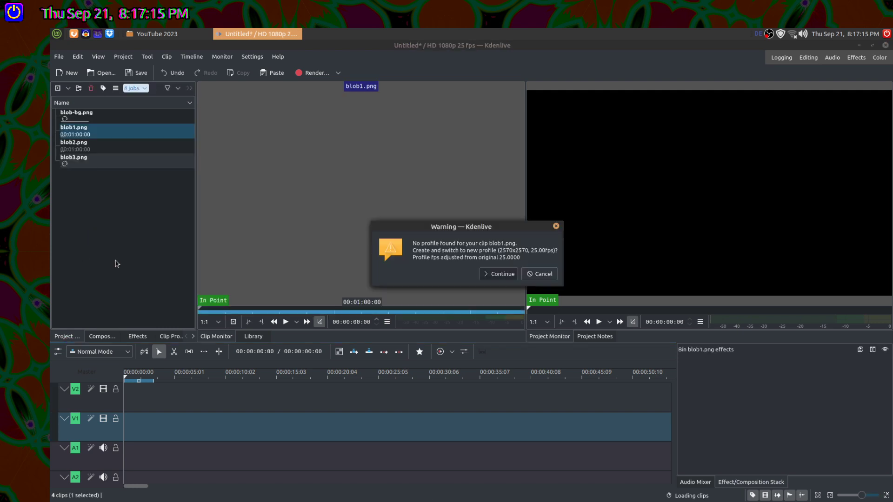
pyautogui.click(540, 275)
pyautogui.click(88, 229)
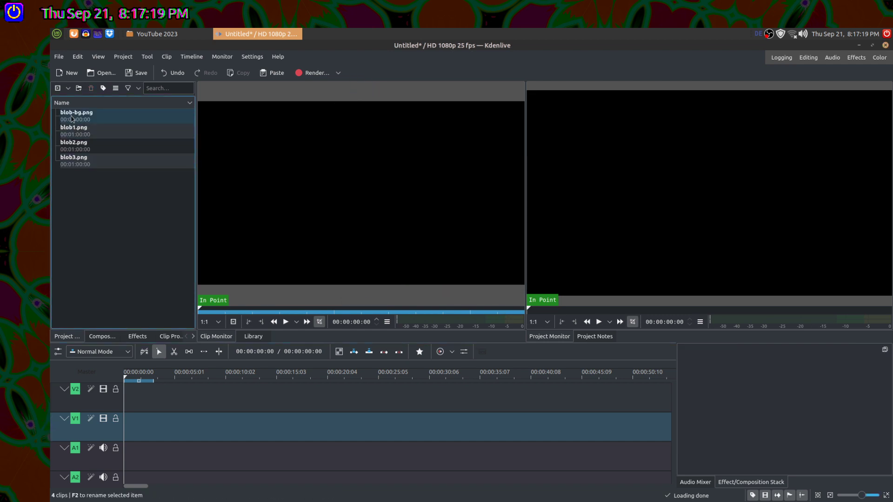
# - Place blob-bg.png at the start of track V1 and insert two video tracks above V2
pyautogui.moveTo(92, 227); pyautogui.dragTo(129, 409)
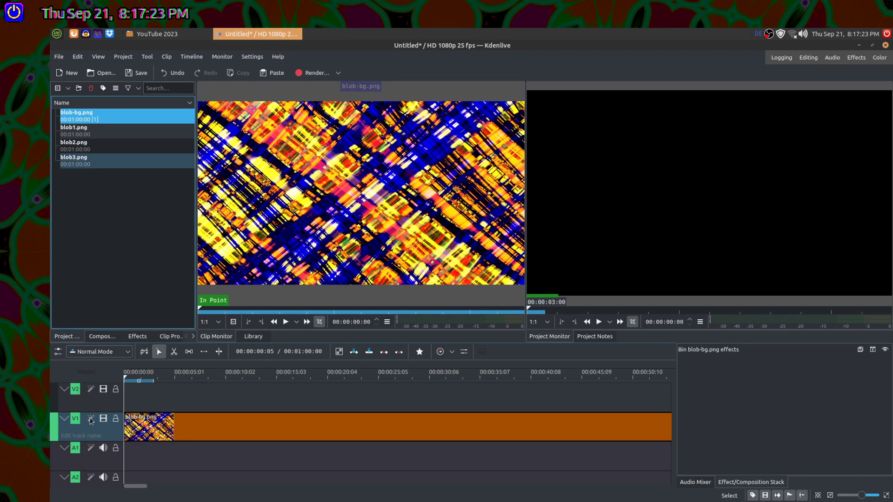
pyautogui.click(86, 404)
pyautogui.rightClick(85, 401)
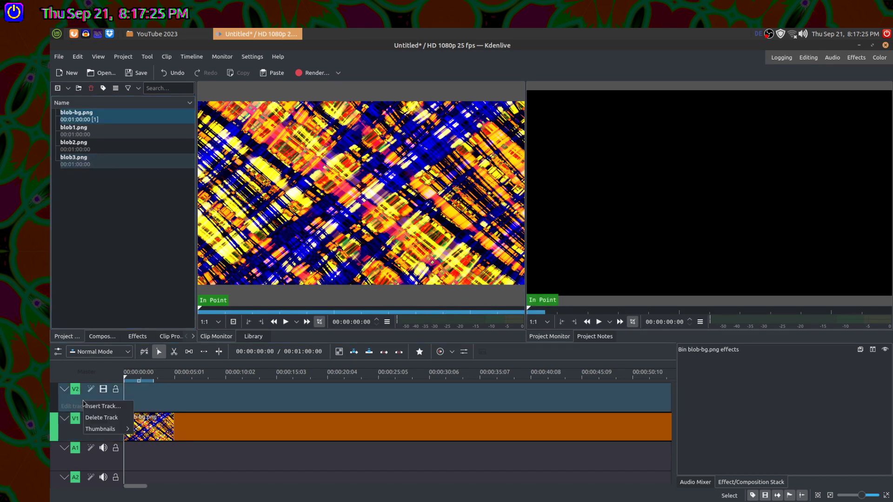
pyautogui.click(92, 408)
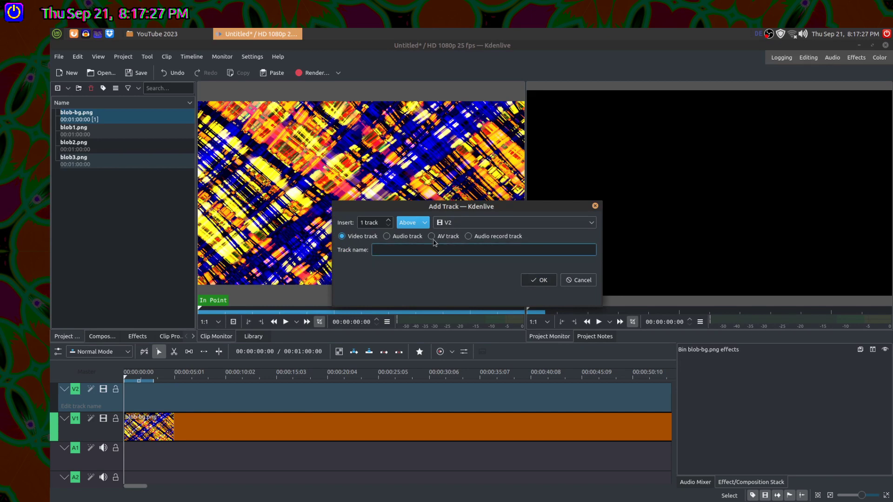
pyautogui.click(388, 224)
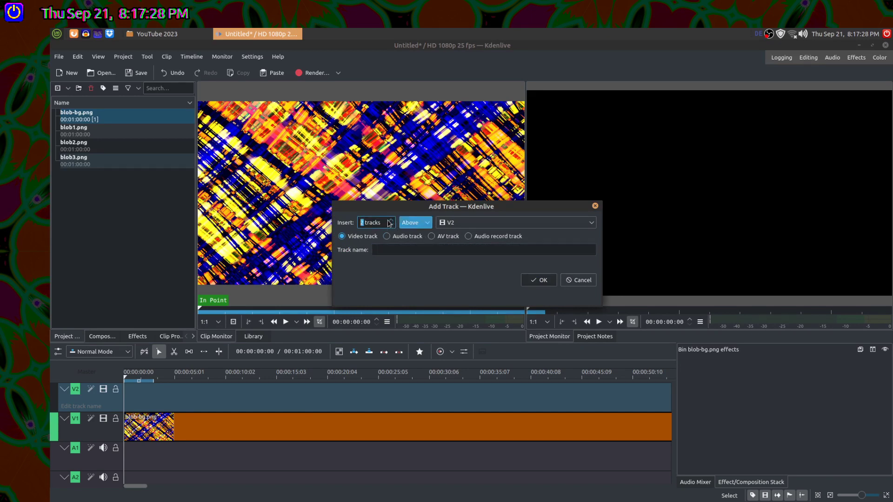
pyautogui.click(543, 280)
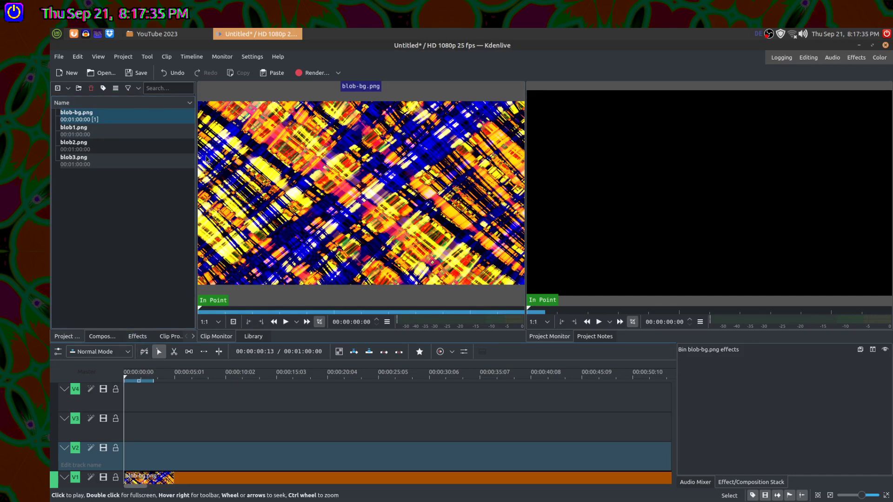
# - Place blob1.png on track V2, blob2.png on V3 and blob3.png on V4, all at the start of the timeline
pyautogui.click(86, 123)
pyautogui.moveTo(82, 127); pyautogui.dragTo(153, 453)
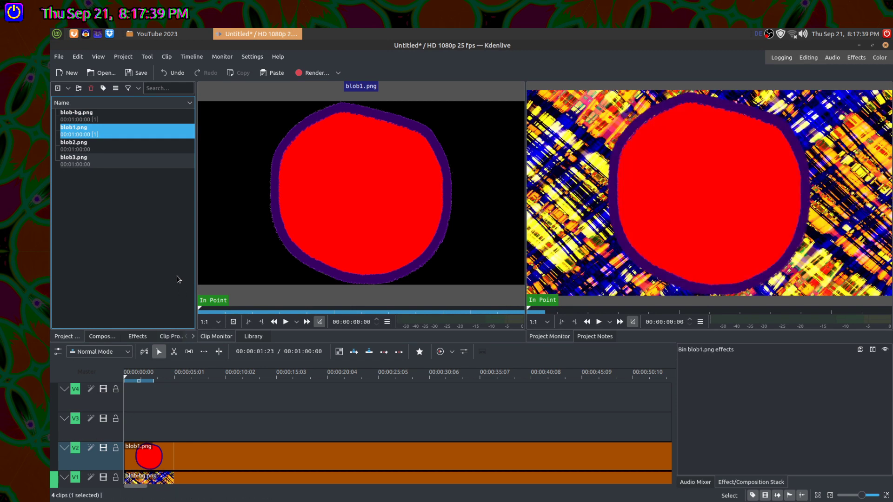
pyautogui.moveTo(82, 144); pyautogui.dragTo(108, 424)
pyautogui.moveTo(88, 160); pyautogui.dragTo(104, 405)
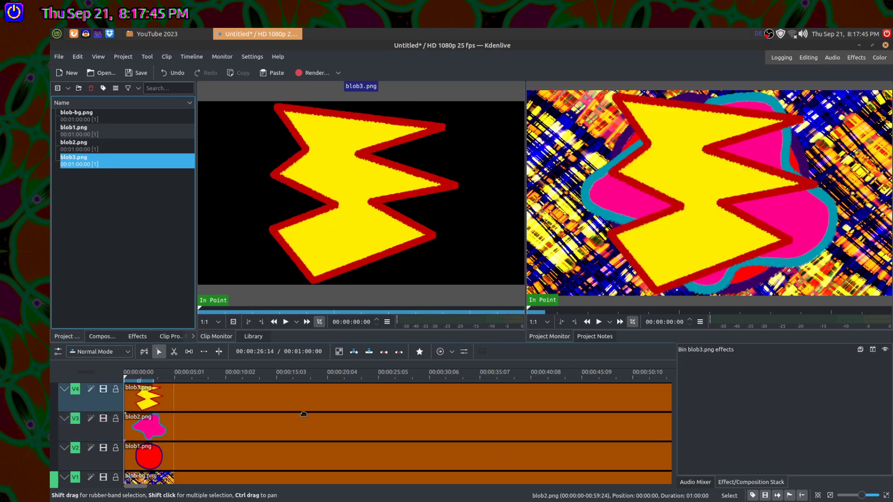
# - Hide the blob tracks V4, V3 and V2
pyautogui.click(104, 389)
pyautogui.click(103, 418)
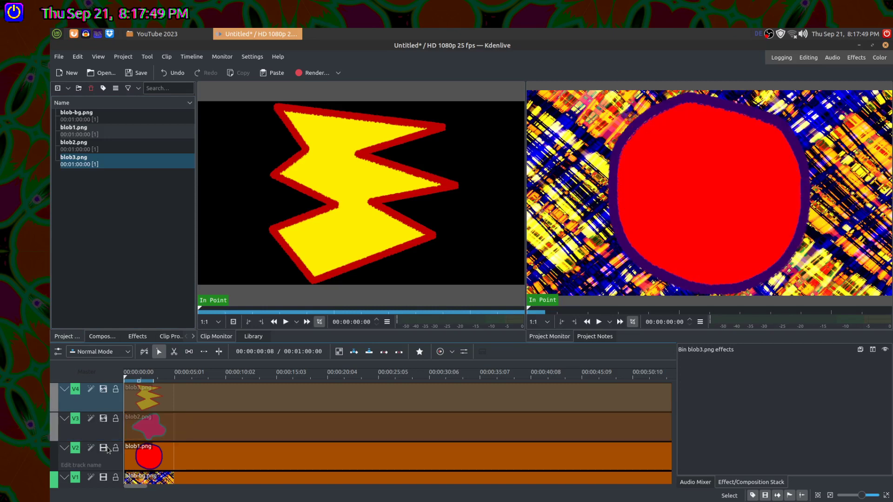
pyautogui.click(103, 447)
# - Find the Distort effect and apply it to the blob-bg.png clip on track V1
pyautogui.scroll(-3, 156, 416)
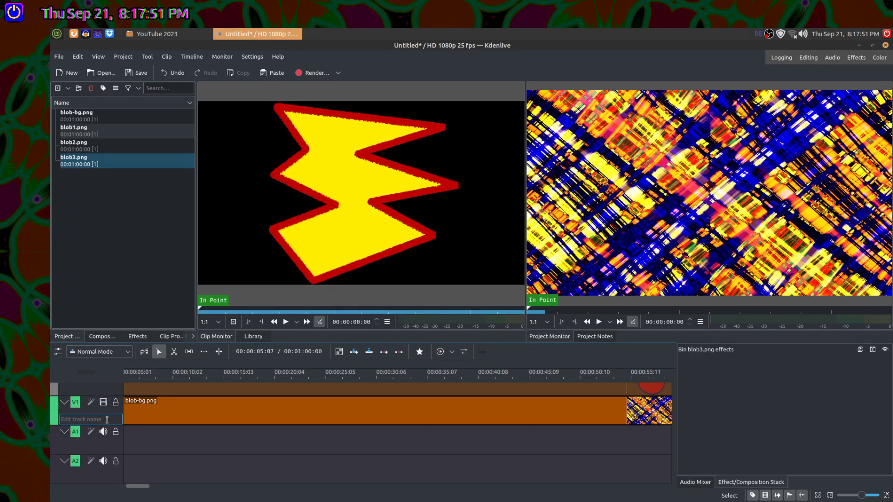
pyautogui.click(223, 406)
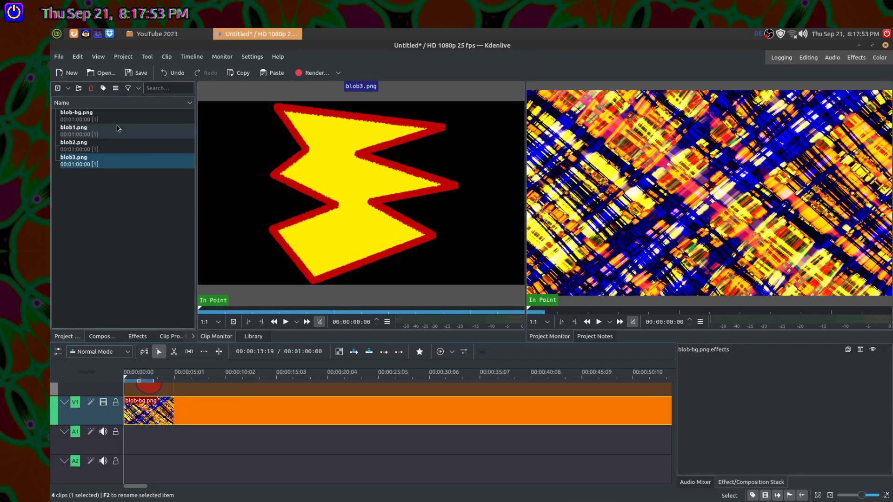
pyautogui.click(138, 337)
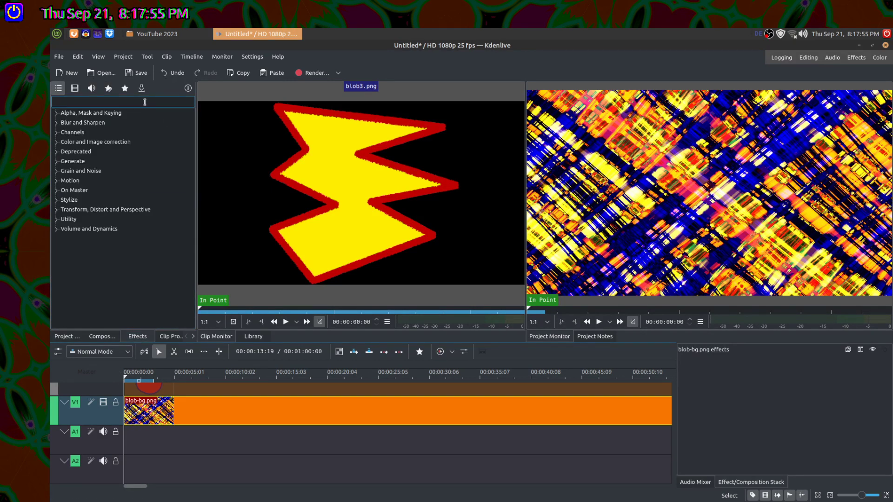
pyautogui.write('dis')
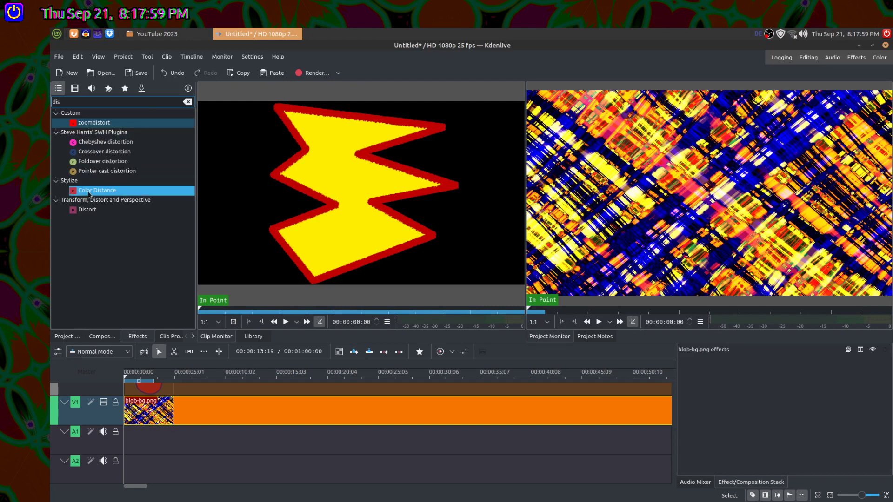
pyautogui.click(91, 211)
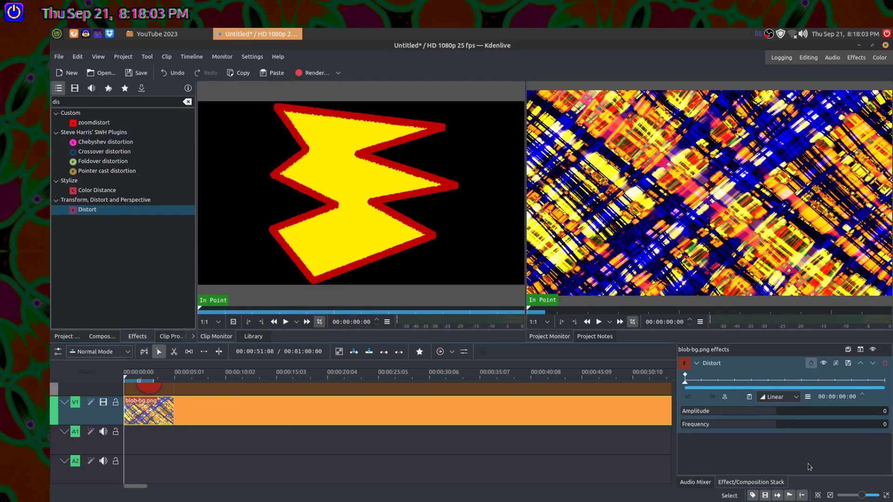
# - Set the background clip's Distort amplitude to 44 and frequency to -790 while playing the preview, and stop playback
pyautogui.click(775, 429)
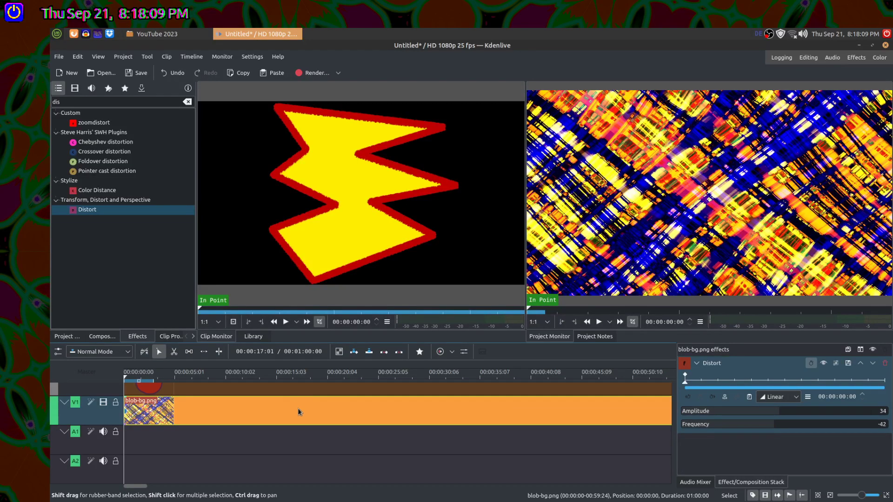
pyautogui.click(599, 325)
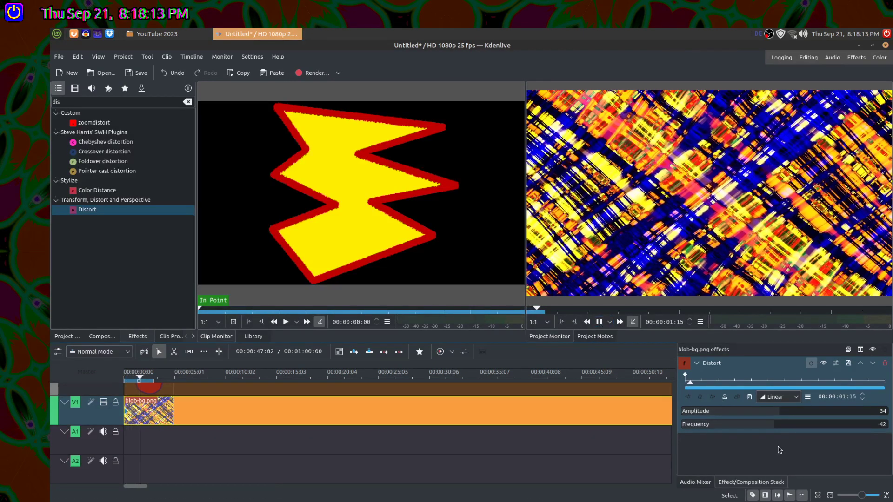
pyautogui.moveTo(773, 424); pyautogui.dragTo(781, 407)
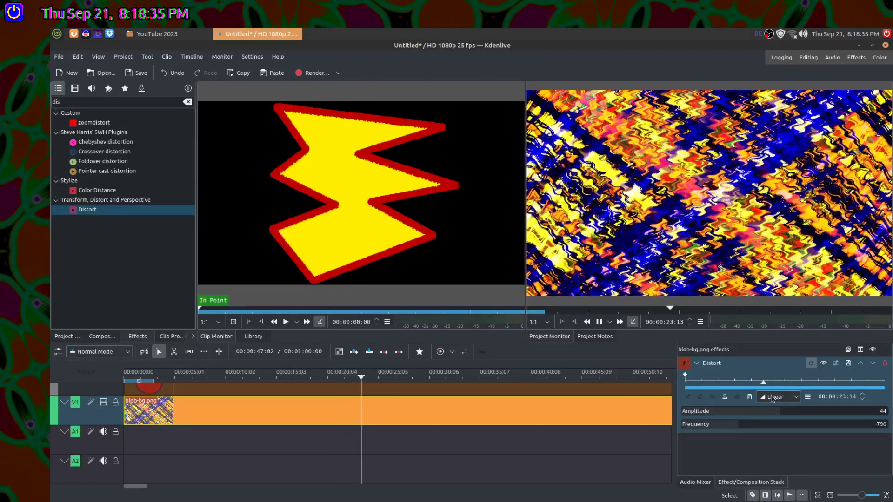
pyautogui.press('space')
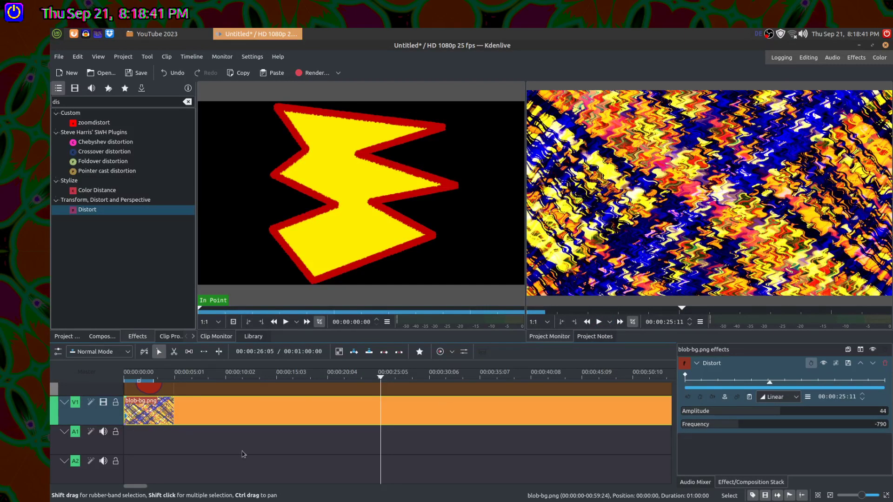
# - Insert one video track above V4
pyautogui.scroll(3, 89, 449)
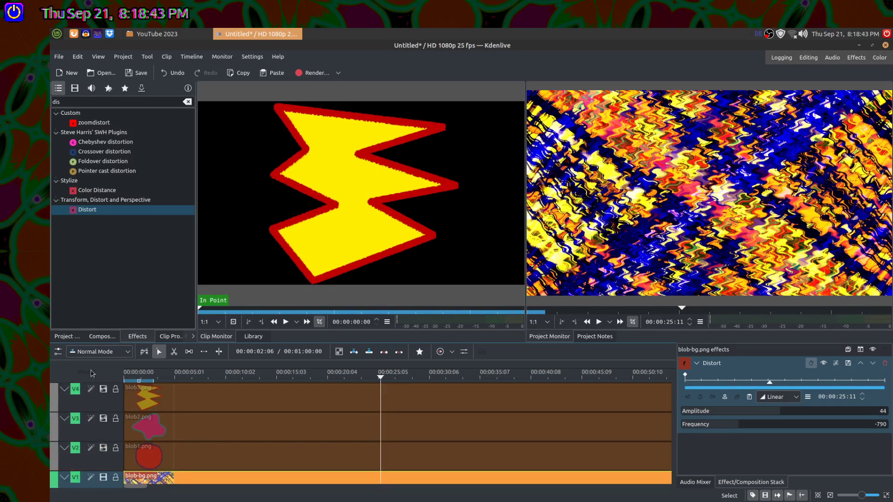
pyautogui.rightClick(88, 399)
pyautogui.click(107, 404)
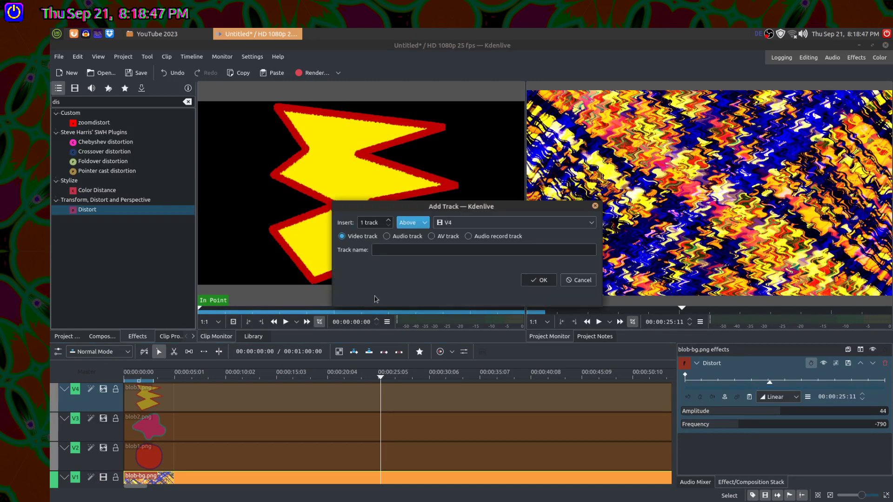
pyautogui.click(538, 280)
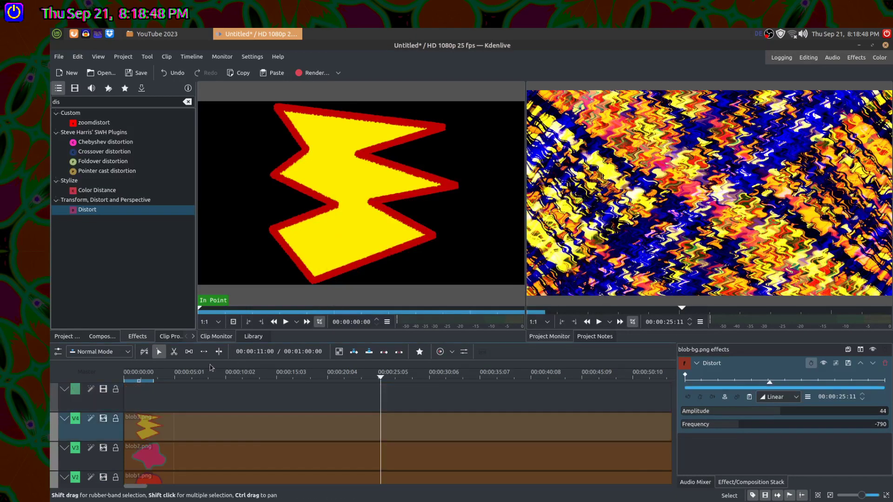
# - Paste a copy of the distorted blob-bg.png clip at the start of track V5 and hide that track
pyautogui.click(88, 399)
pyautogui.press('Home')
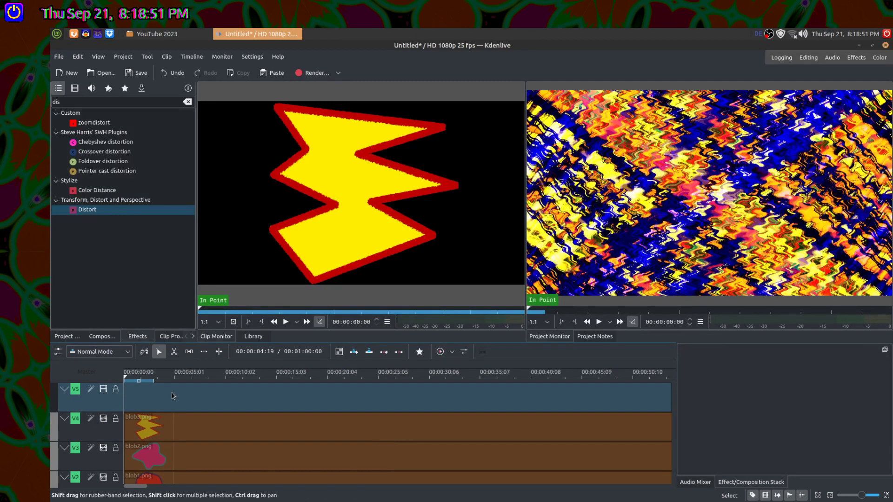
pyautogui.hotkey('ctrl', 'v')
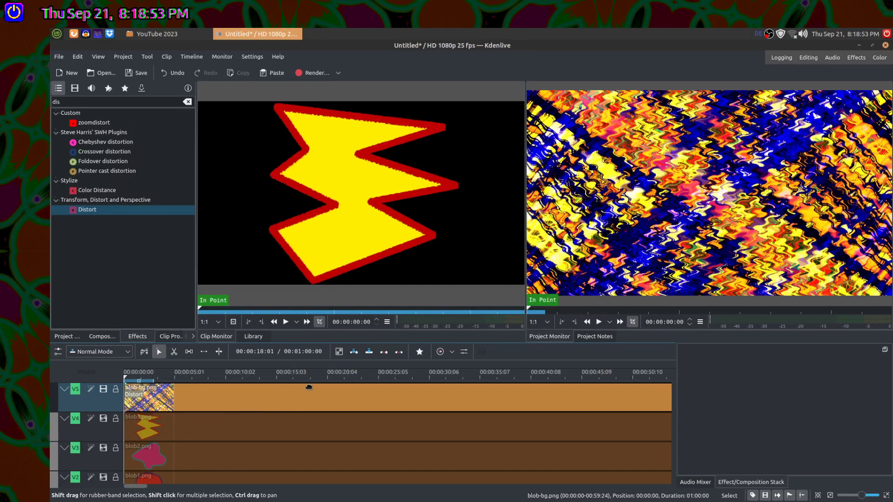
pyautogui.click(103, 389)
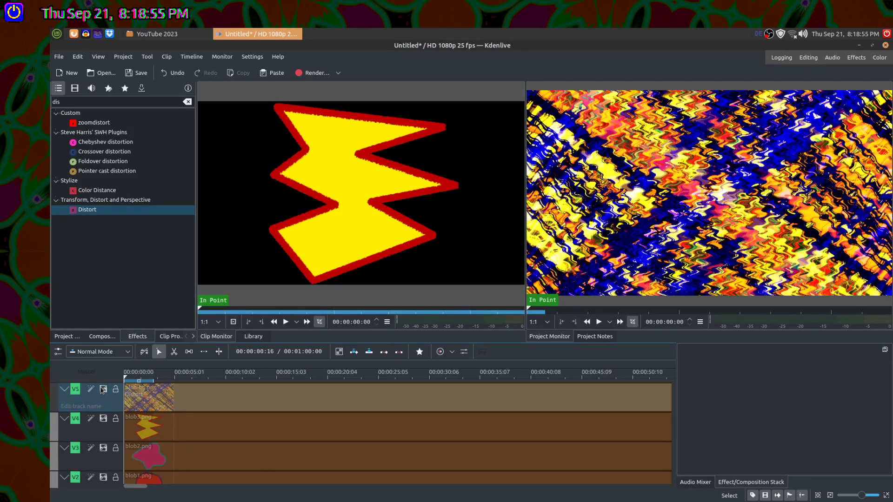
# - Show track V2 again and apply the Distort effect to its blob1.png clip
pyautogui.scroll(-3, 106, 405)
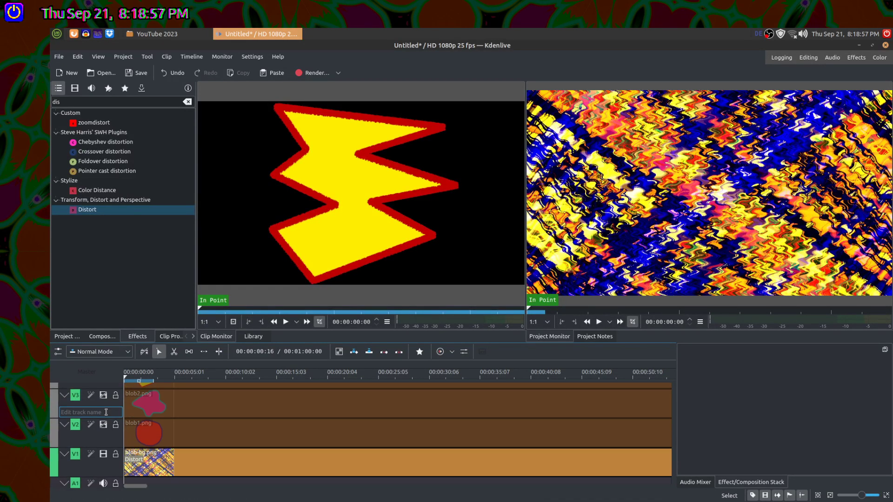
pyautogui.click(103, 426)
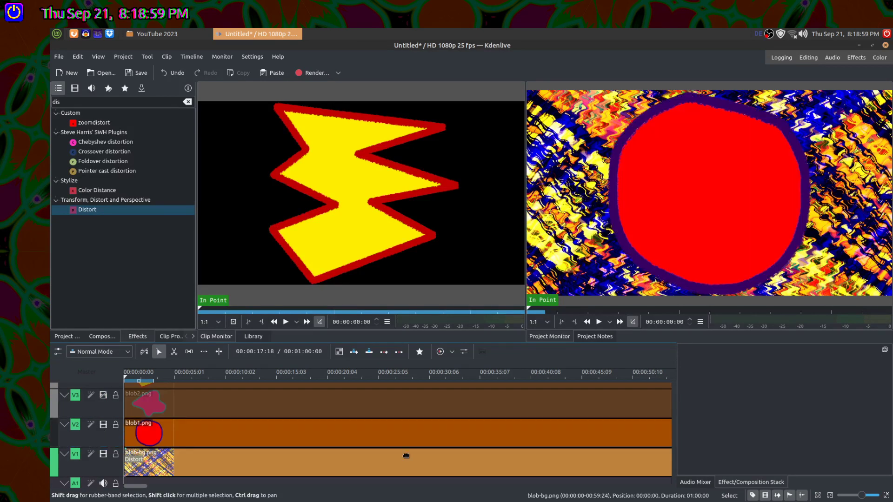
pyautogui.click(333, 441)
pyautogui.doubleClick(87, 209)
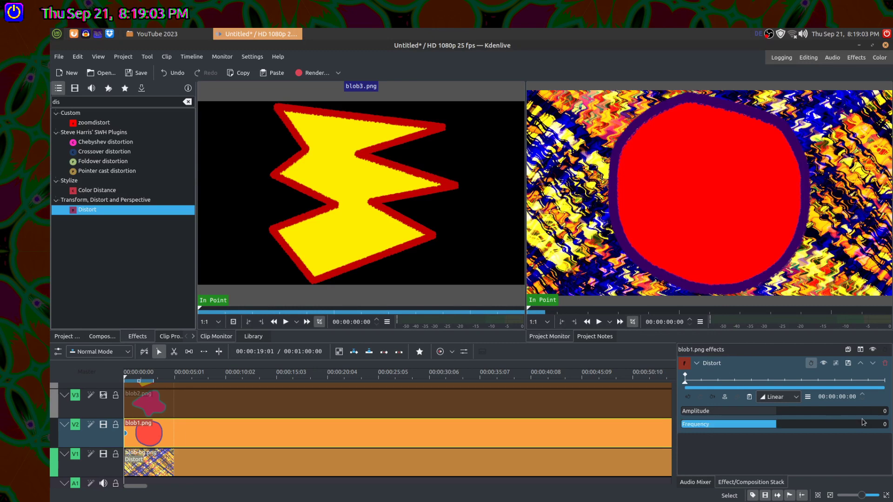
# - Set blob1.png's Distort amplitude to 15 and frequency to 78, and preview the clip with track V1 hidden
pyautogui.click(879, 411)
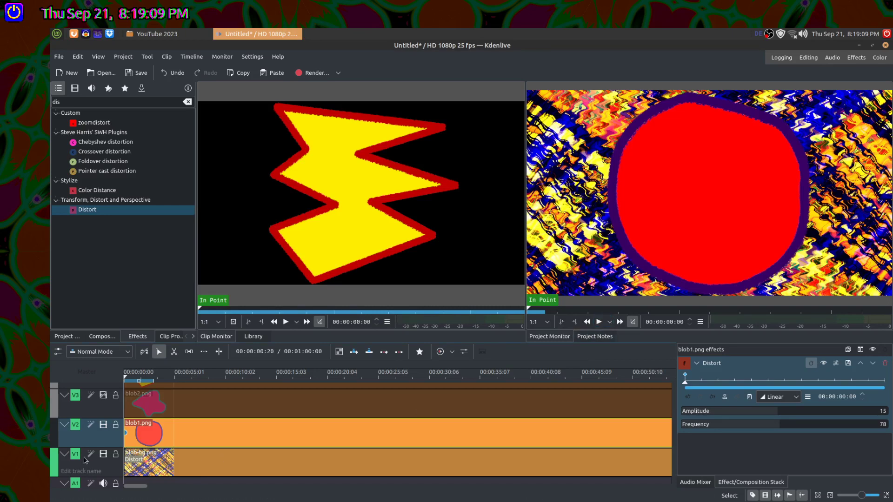
pyautogui.click(103, 454)
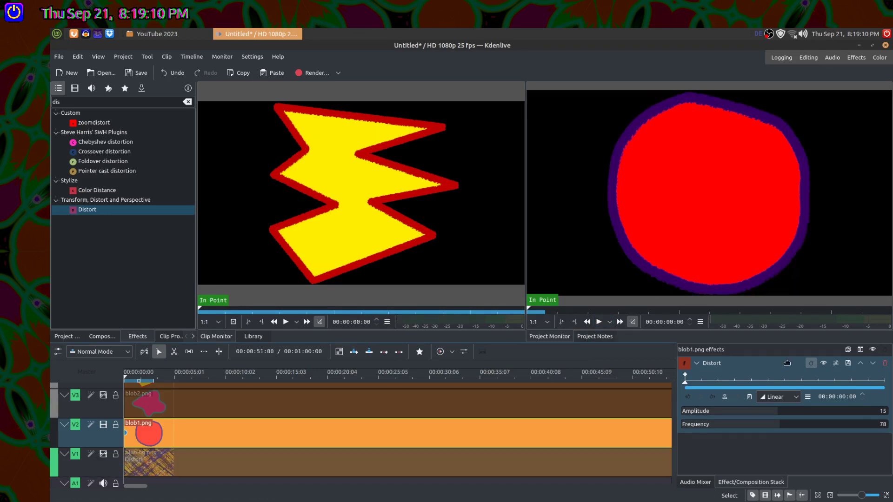
pyautogui.click(600, 322)
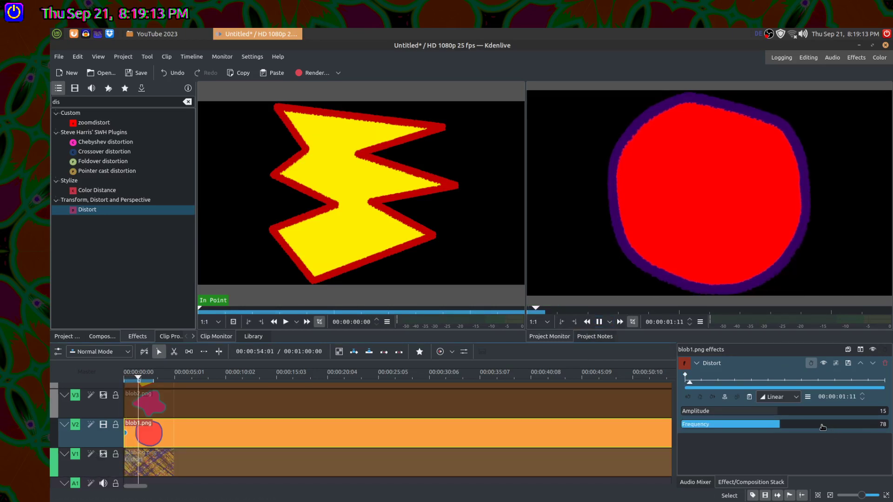
# - Set the Distort amplitude to 127 and frequency to 23 during playback, stop the preview and show track V1 again
pyautogui.click(787, 425)
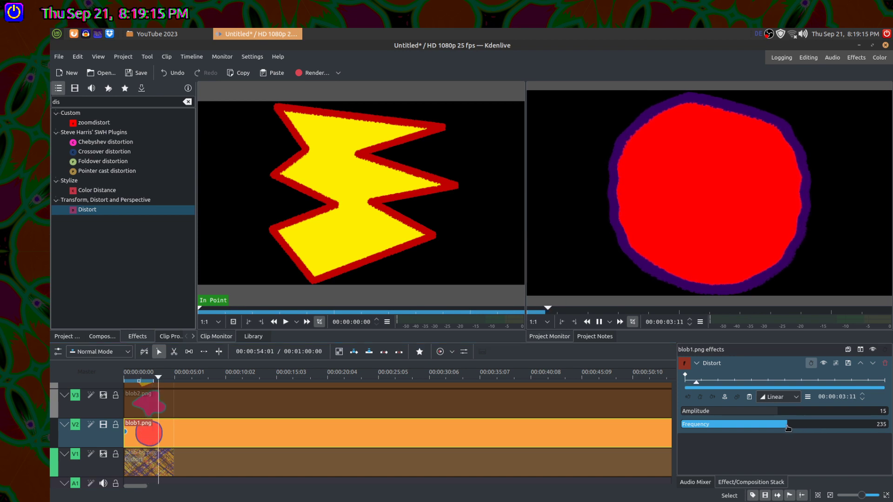
pyautogui.click(791, 412)
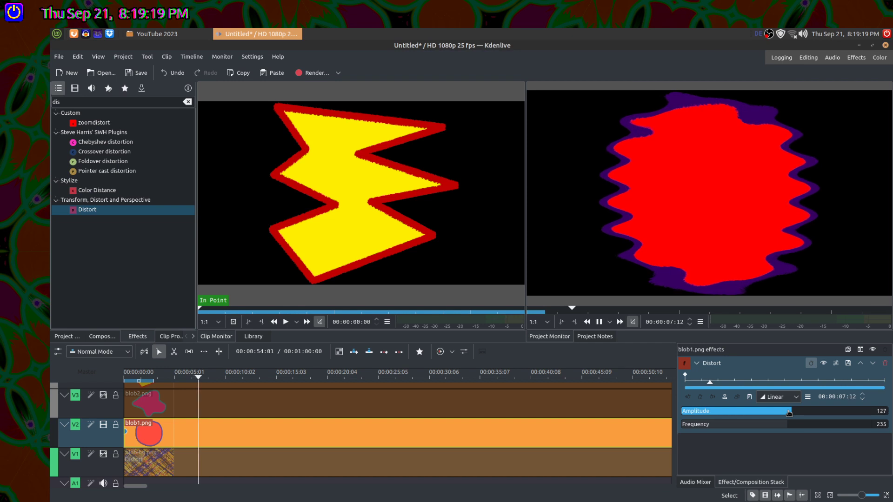
pyautogui.click(787, 412)
pyautogui.moveTo(785, 424); pyautogui.dragTo(780, 425)
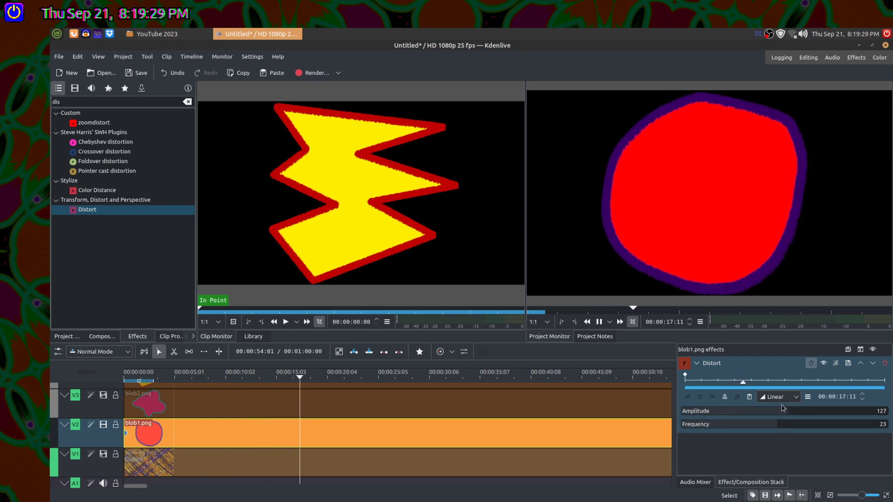
pyautogui.click(602, 324)
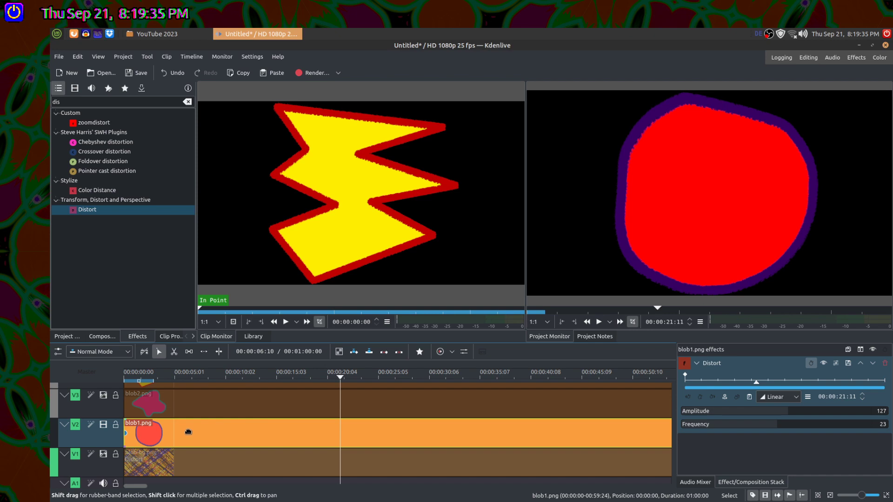
pyautogui.click(103, 455)
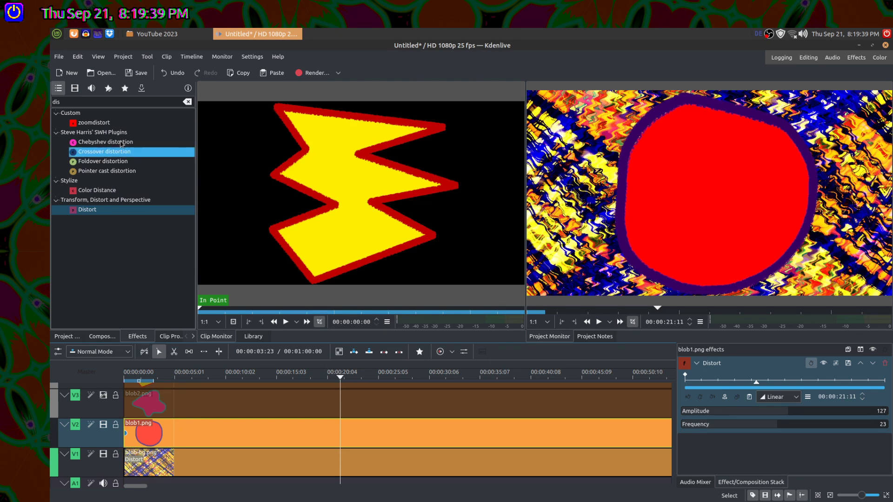
# - Find the Position and Zoom effect by searching for "zoom" and apply it to the blob1.png clip on track V2
pyautogui.click(104, 103)
pyautogui.write('zoom')
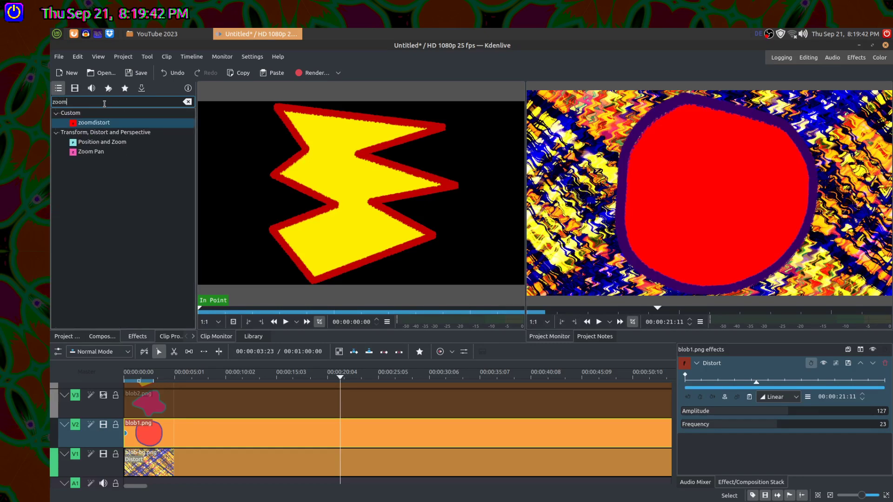
pyautogui.click(111, 143)
pyautogui.moveTo(884, 374); pyautogui.dragTo(881, 376)
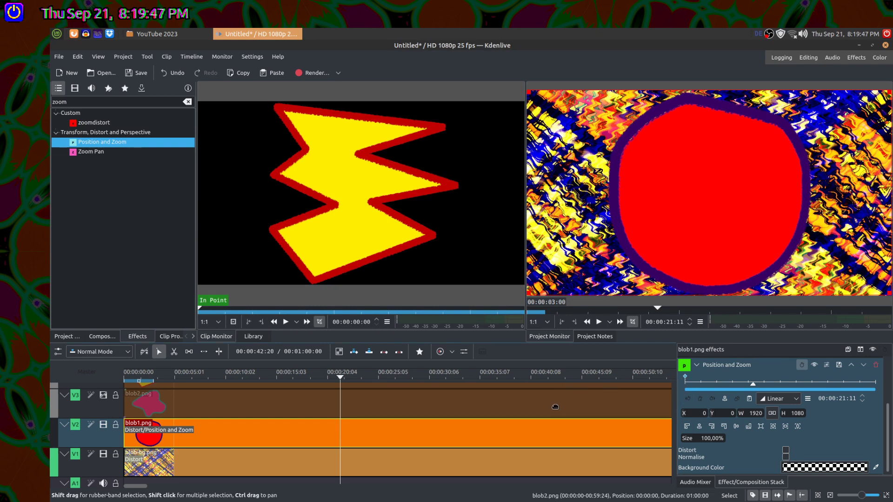
pyautogui.scroll(-2, 495, 441)
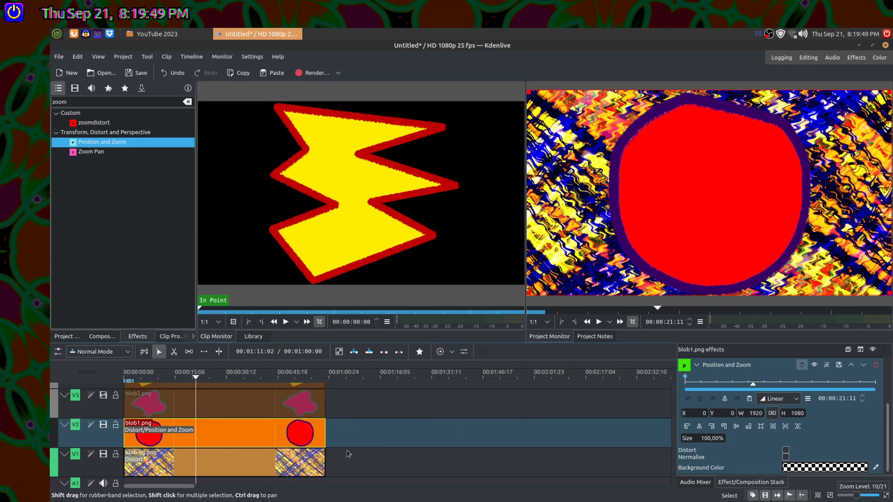
pyautogui.scroll(-2, 311, 457)
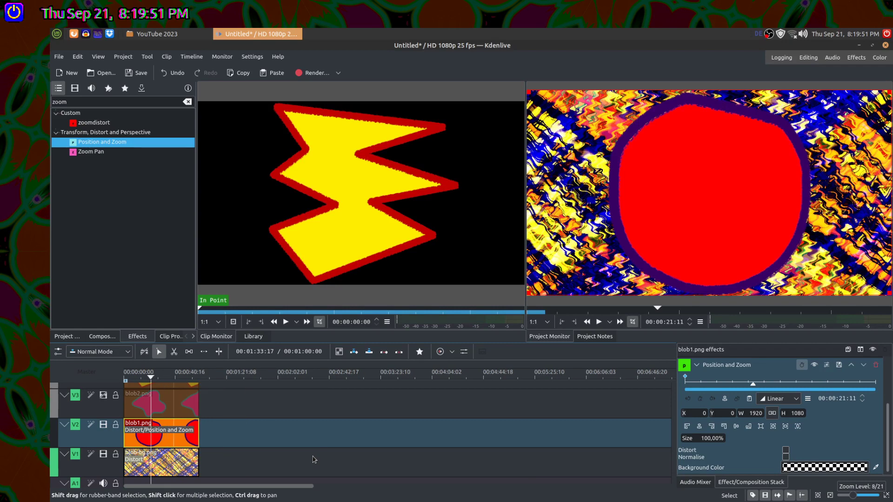
# - Stretch the blob-bg.png clip on V1 to about 4:35 and try selecting the clips on all video tracks for a shared edit
pyautogui.moveTo(199, 465); pyautogui.dragTo(469, 487)
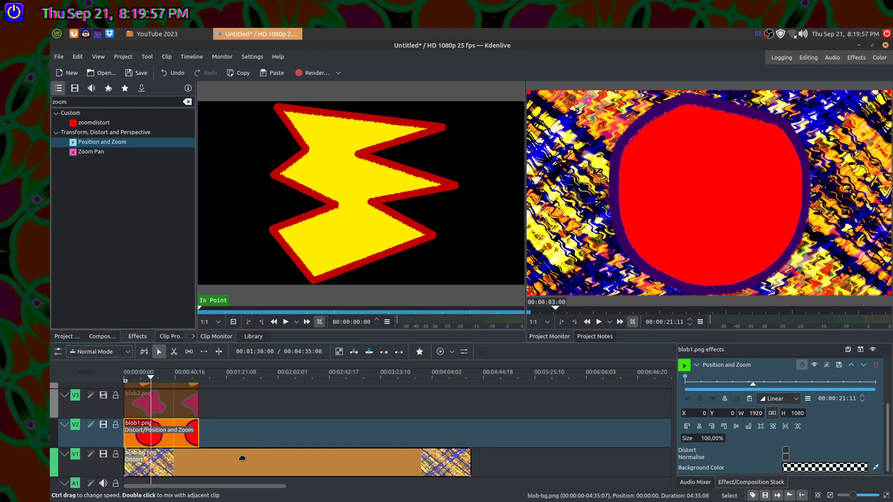
pyautogui.keyDown('shift'); pyautogui.click(242, 458); pyautogui.keyUp('shift')
pyautogui.keyDown('shift'); pyautogui.click(182, 408); pyautogui.keyUp('shift')
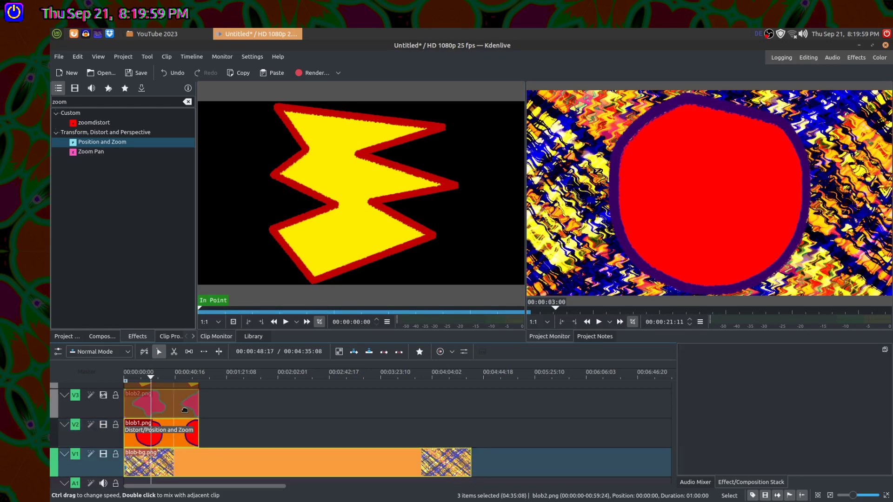
pyautogui.scroll(2, 185, 409)
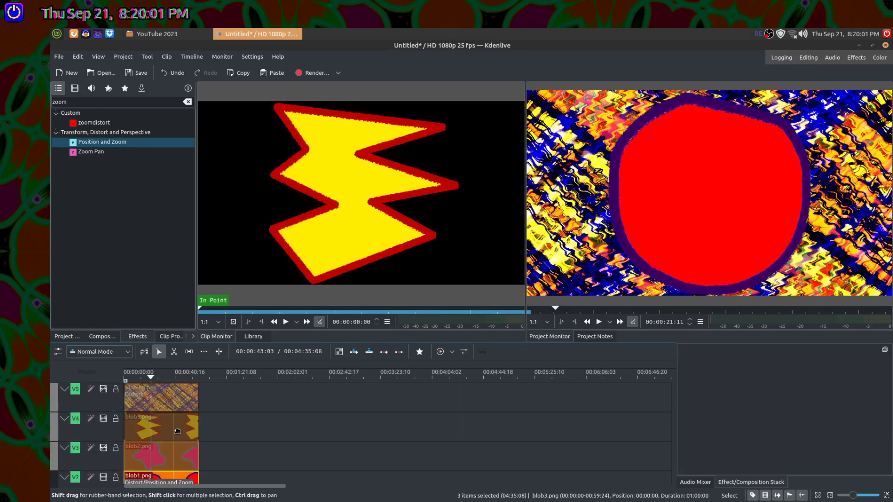
pyautogui.keyDown('shift'); pyautogui.click(176, 401); pyautogui.keyUp('shift')
pyautogui.rightClick(177, 402)
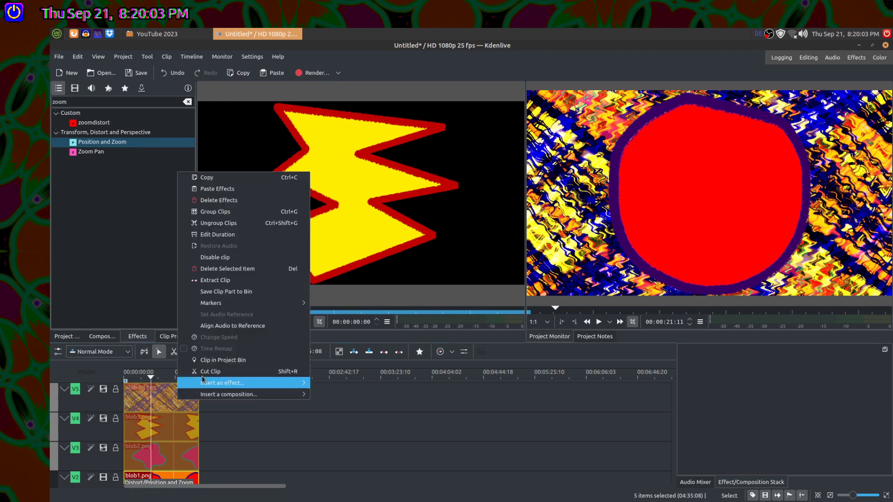
pyautogui.click(375, 422)
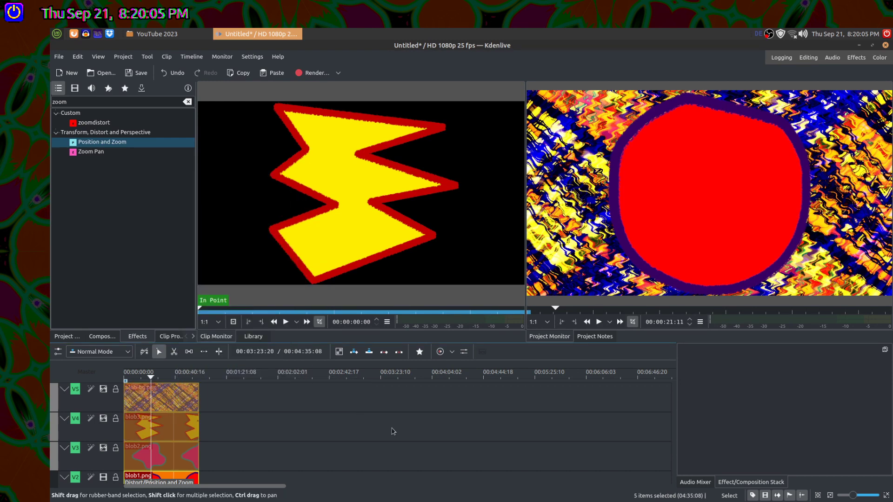
pyautogui.click(393, 431)
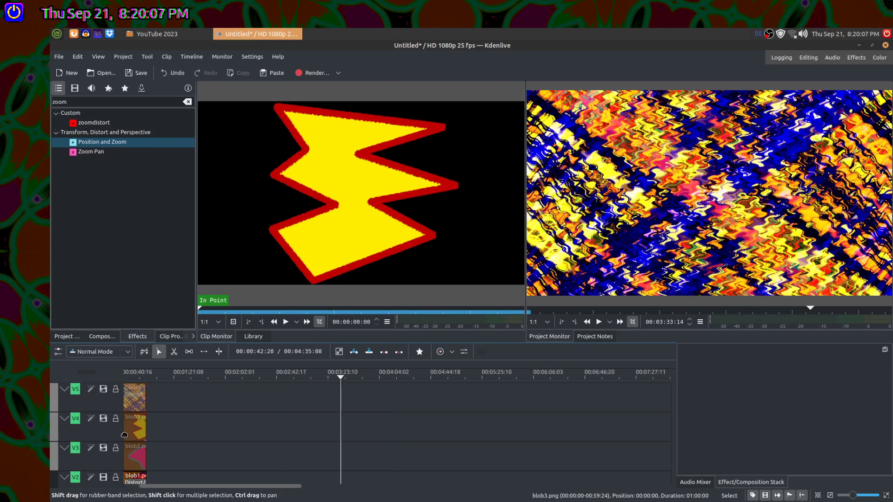
pyautogui.scroll(-3, 186, 433)
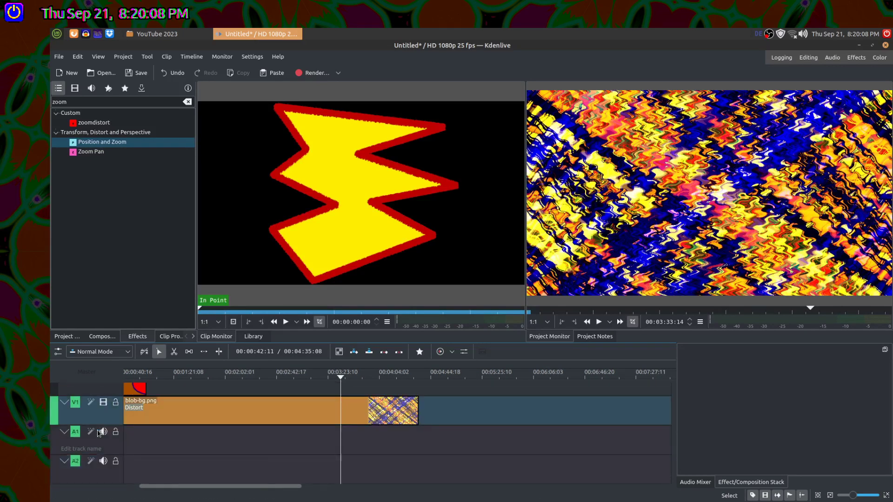
pyautogui.click(226, 417)
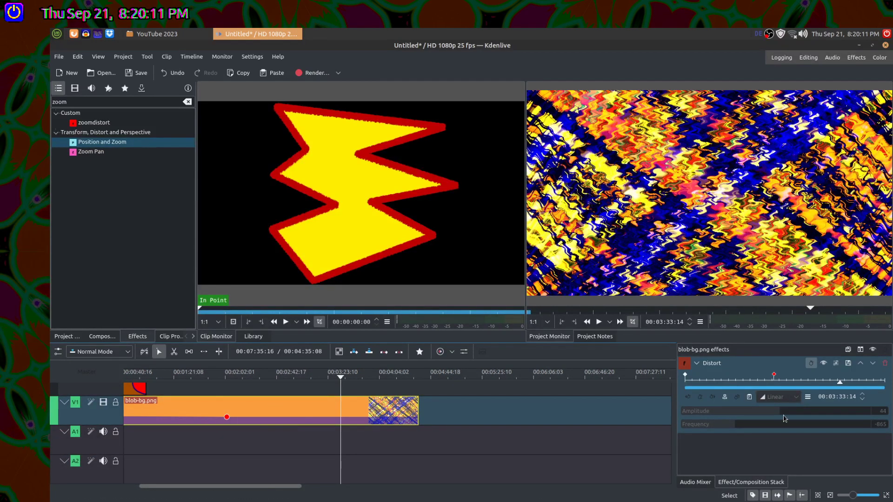
pyautogui.hotkey('ctrl', 'z')
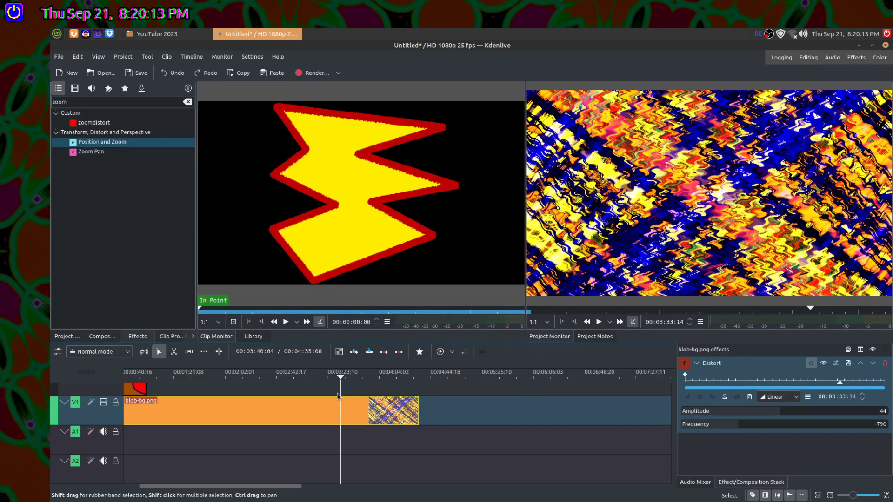
pyautogui.doubleClick(304, 404)
pyautogui.hotkey('ctrl', 'z')
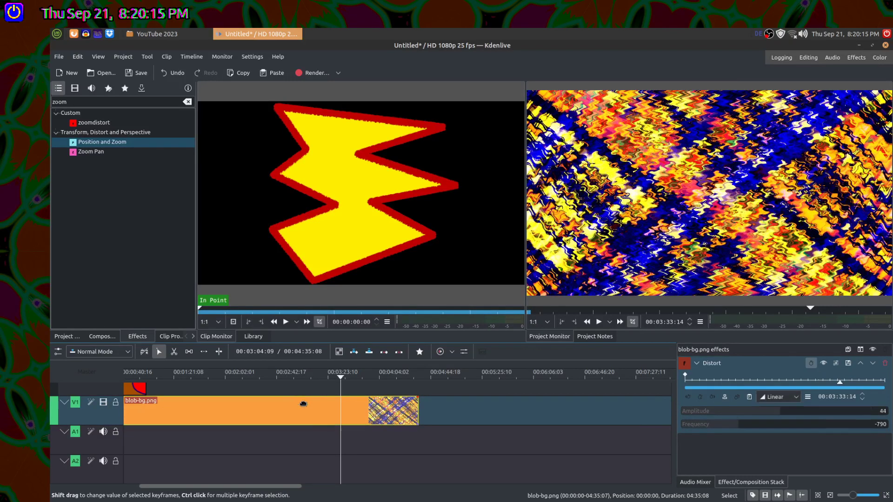
# - Set the duration of the blob-bg.png clip on track V1 to 00:05:00:00
pyautogui.rightClick(192, 404)
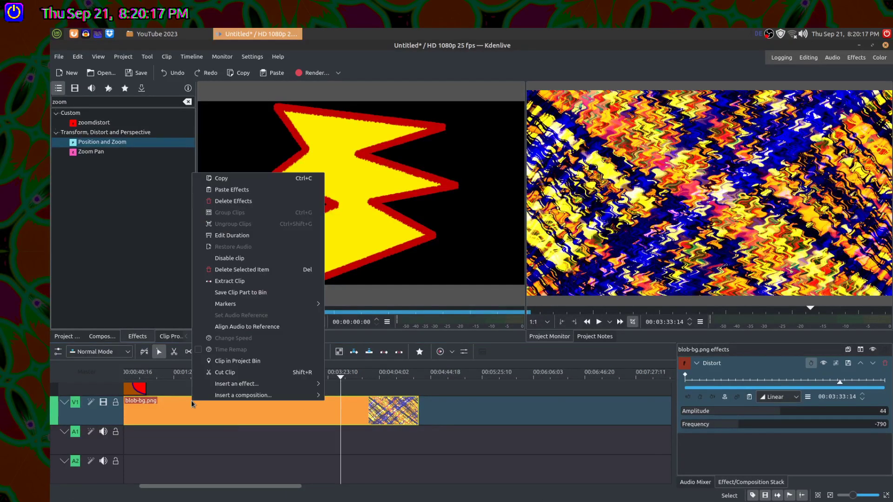
pyautogui.click(246, 361)
pyautogui.rightClick(188, 411)
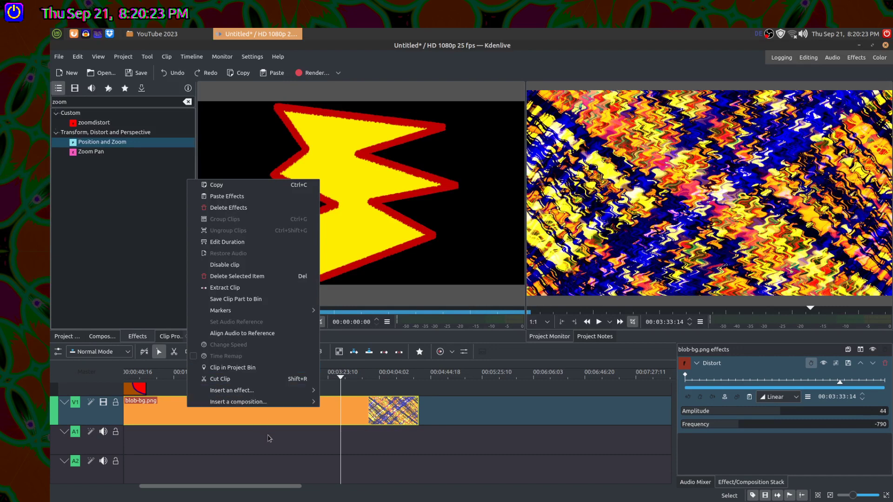
pyautogui.click(247, 241)
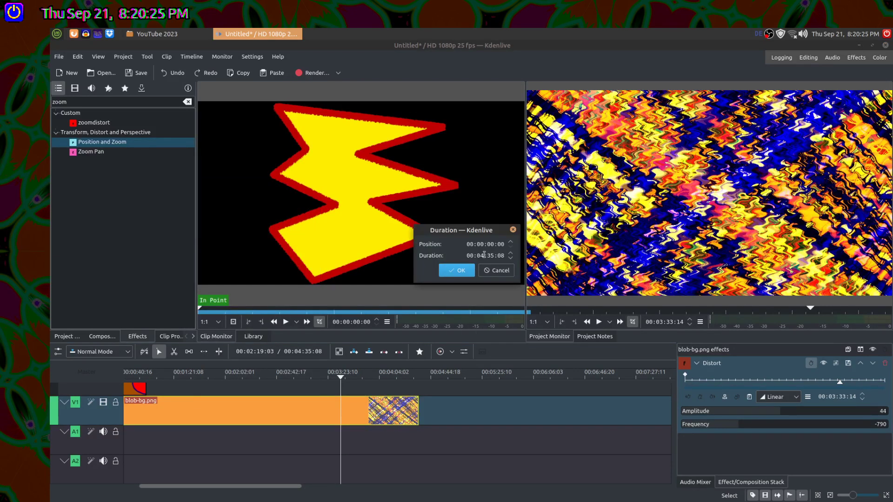
pyautogui.click(484, 255)
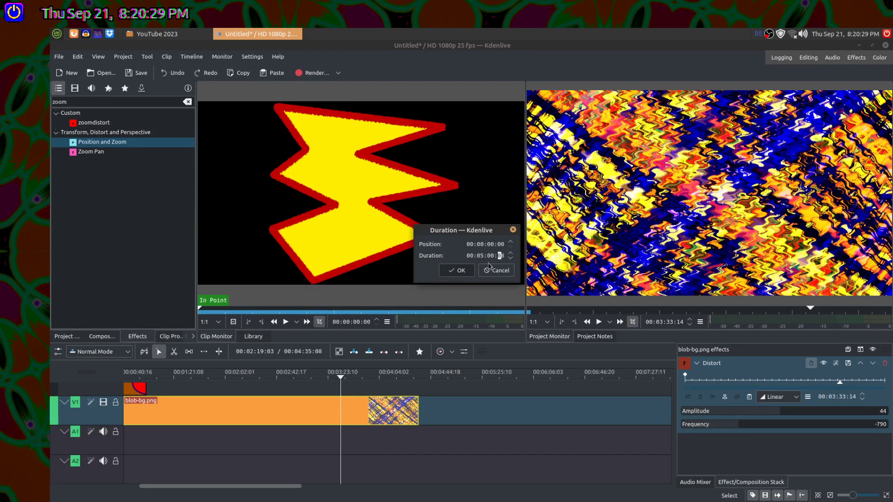
pyautogui.click(459, 271)
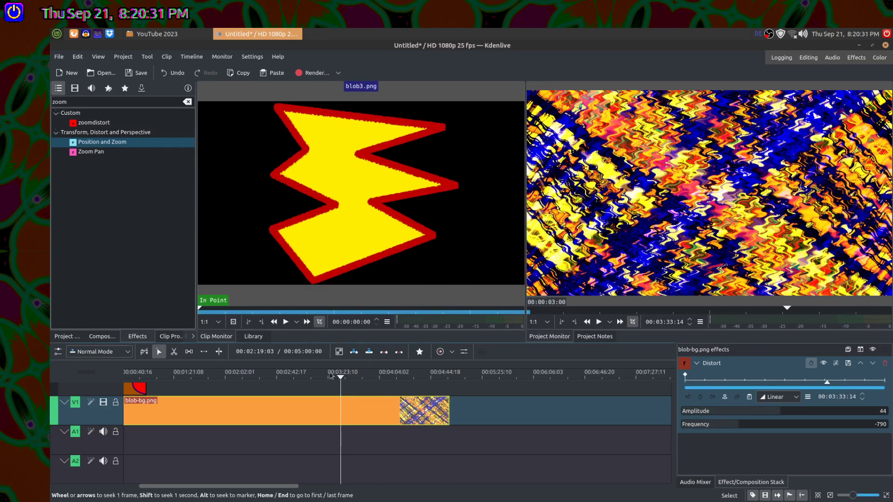
# - Set the durations of blob1.png on track V2 and blob2.png on track V3 to 00:05:00:00
pyautogui.scroll(3, 102, 407)
pyautogui.scroll(-2, 102, 408)
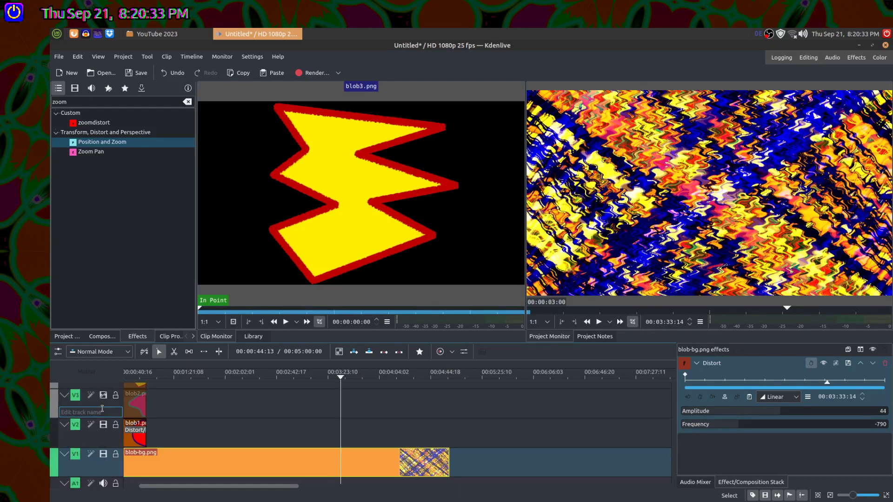
pyautogui.doubleClick(133, 436)
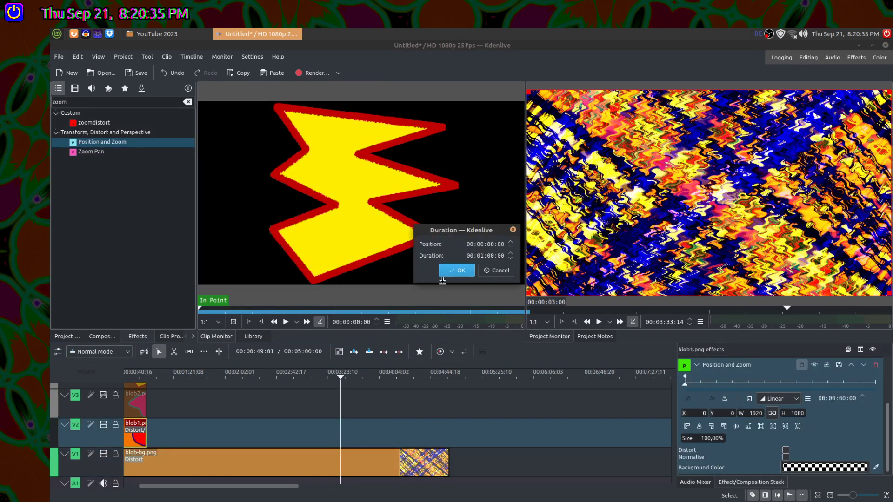
pyautogui.click(483, 257)
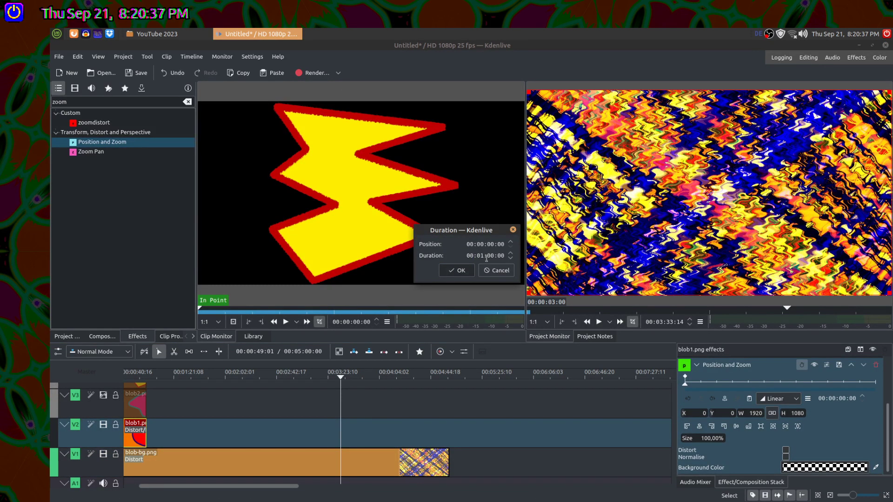
pyautogui.write('5')
pyautogui.click(460, 271)
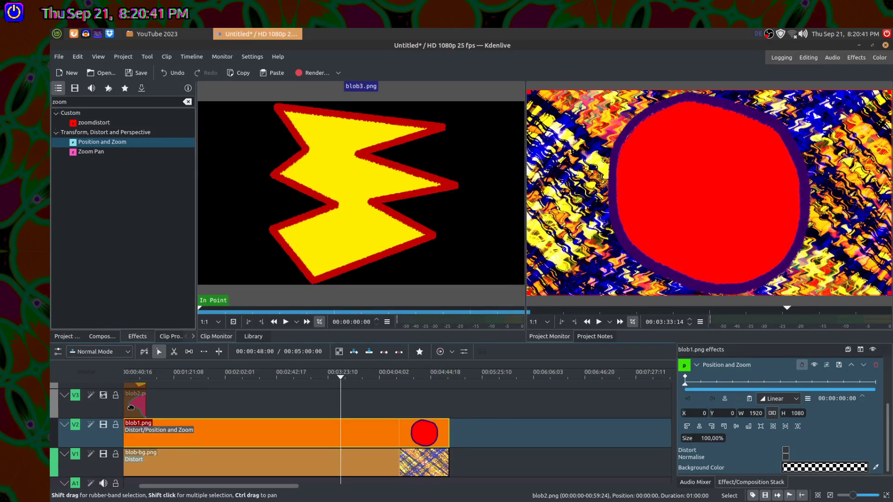
pyautogui.doubleClick(138, 401)
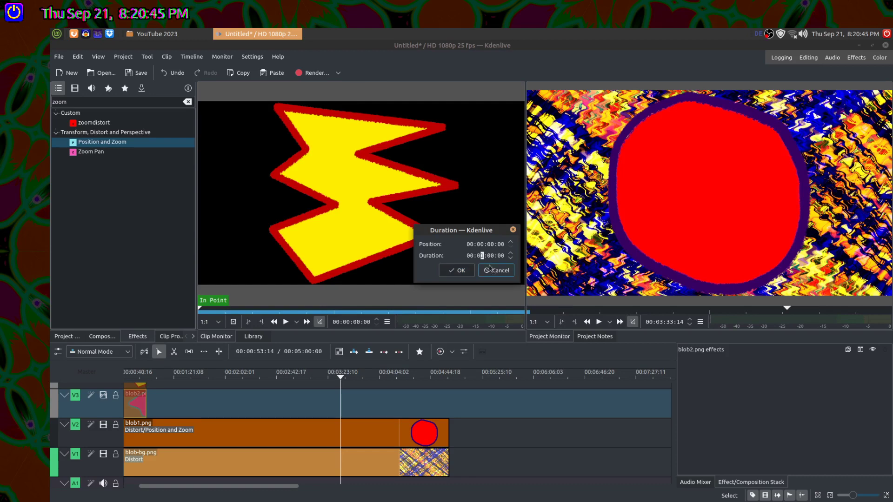
pyautogui.click(460, 270)
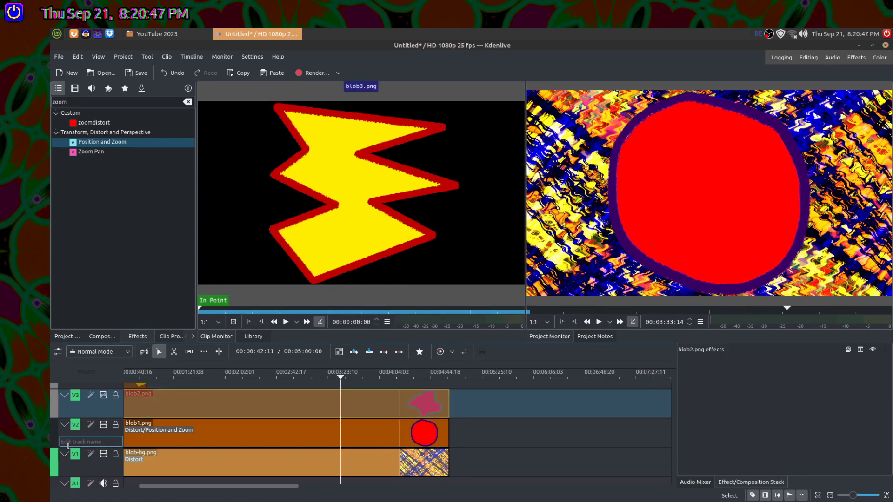
# - Set the duration of the blob3.png clip on track V4 to 00:05:00:00
pyautogui.scroll(2, 129, 425)
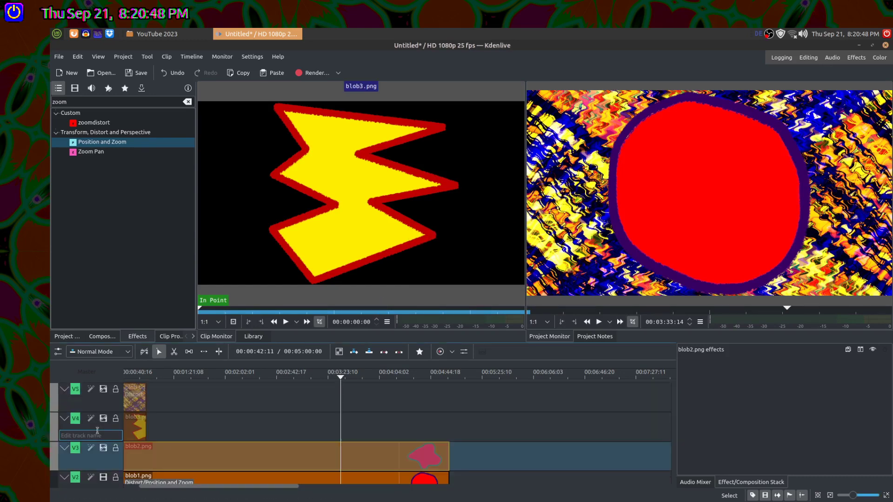
pyautogui.click(134, 425)
pyautogui.doubleClick(134, 427)
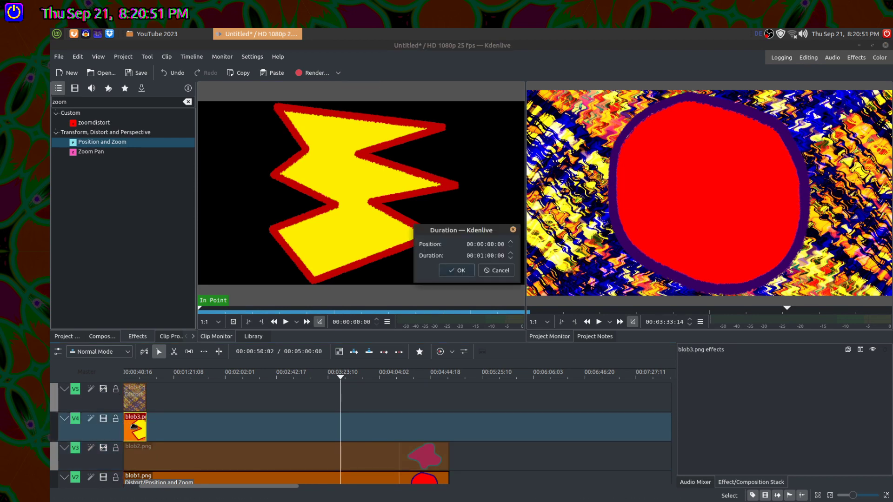
pyautogui.click(480, 256)
pyautogui.click(467, 269)
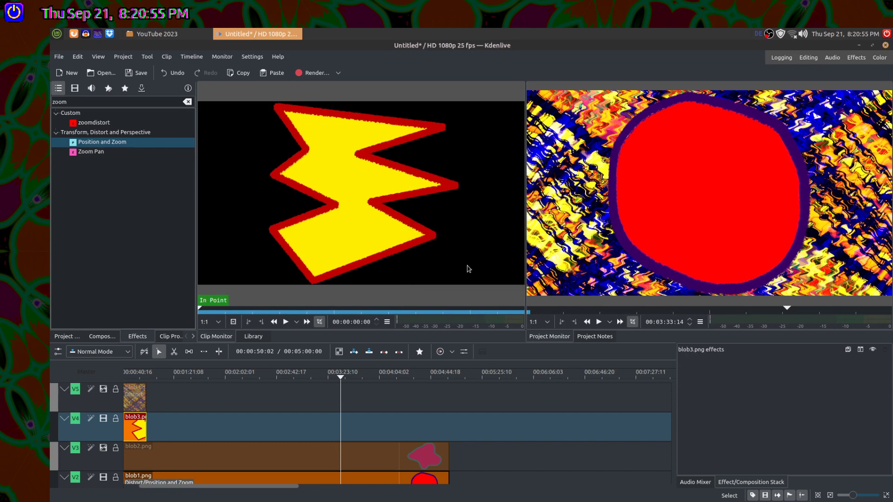
# - Set the duration of the blob-bg.png clip on track V5 to 00:05:00:00
pyautogui.click(135, 402)
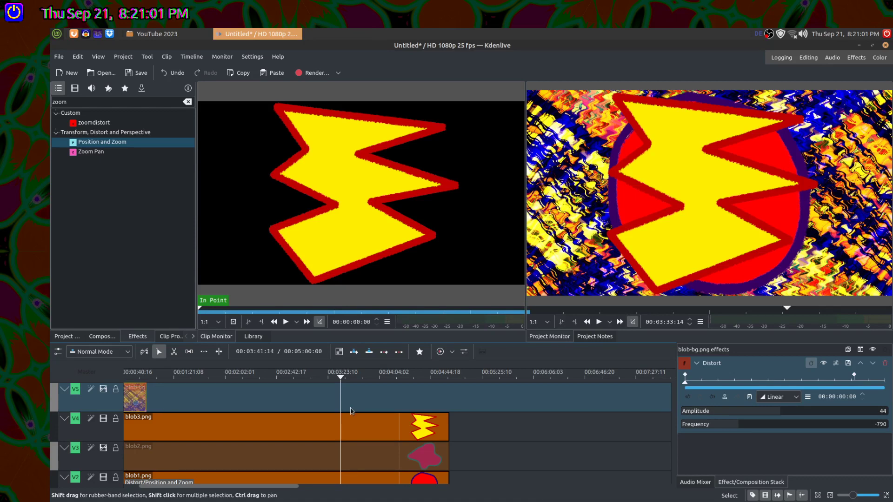
pyautogui.hotkey('ctrl', 'z')
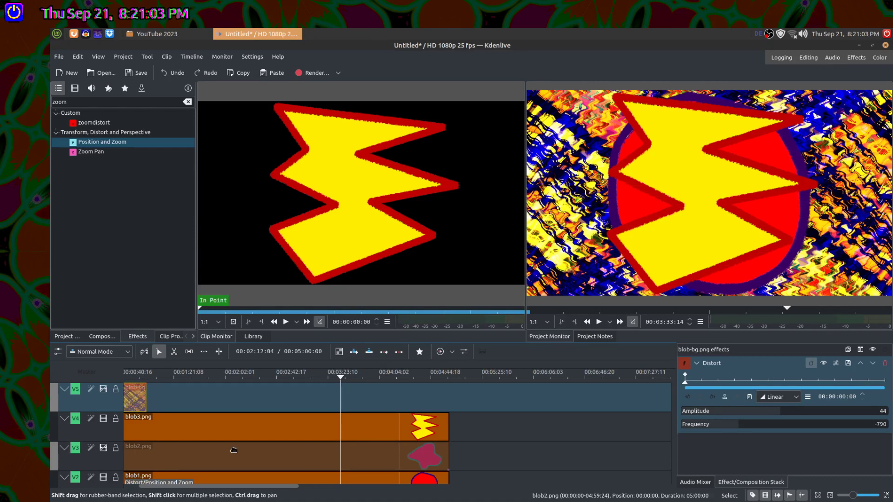
pyautogui.click(129, 398)
pyautogui.rightClick(130, 399)
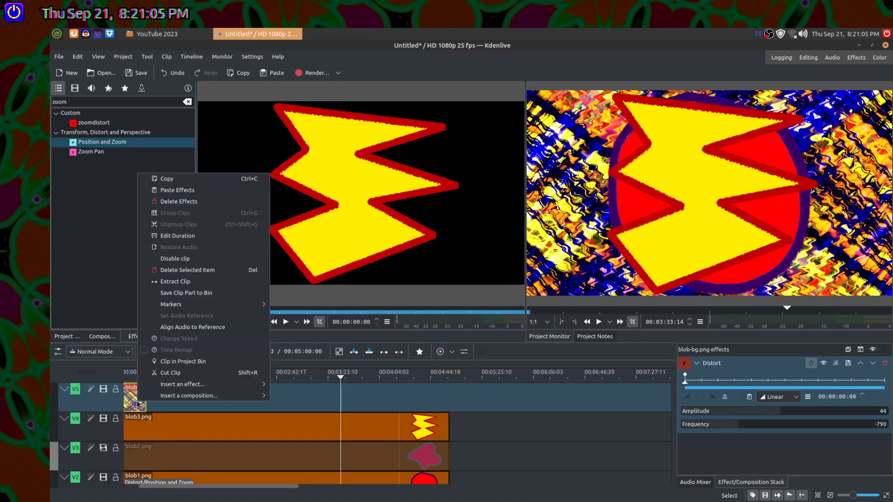
pyautogui.click(177, 238)
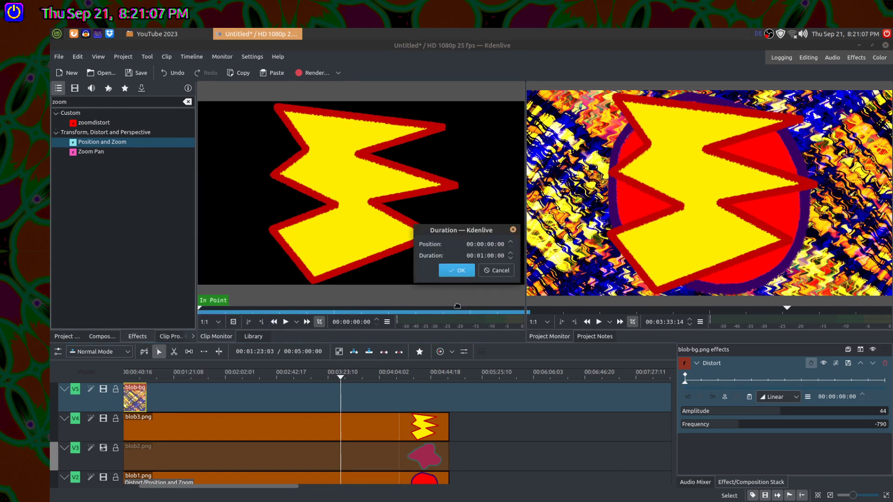
pyautogui.click(483, 257)
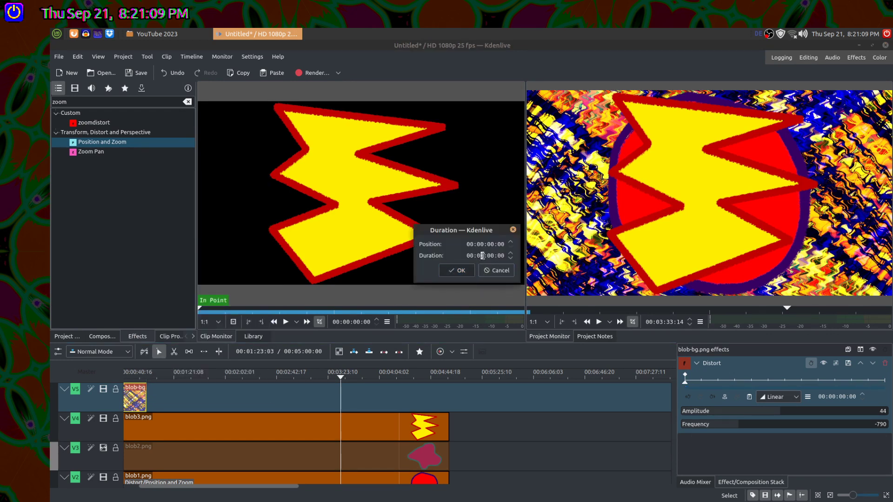
pyautogui.write('5')
pyautogui.click(467, 275)
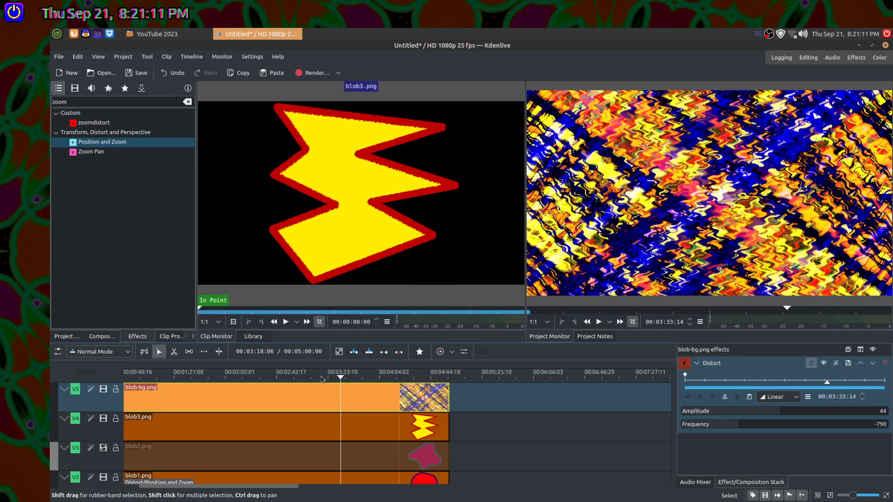
# - Select the blob1.png clip on track V2 and hide the V5 track holding the second blob-bg.png clip
pyautogui.scroll(-3, 93, 431)
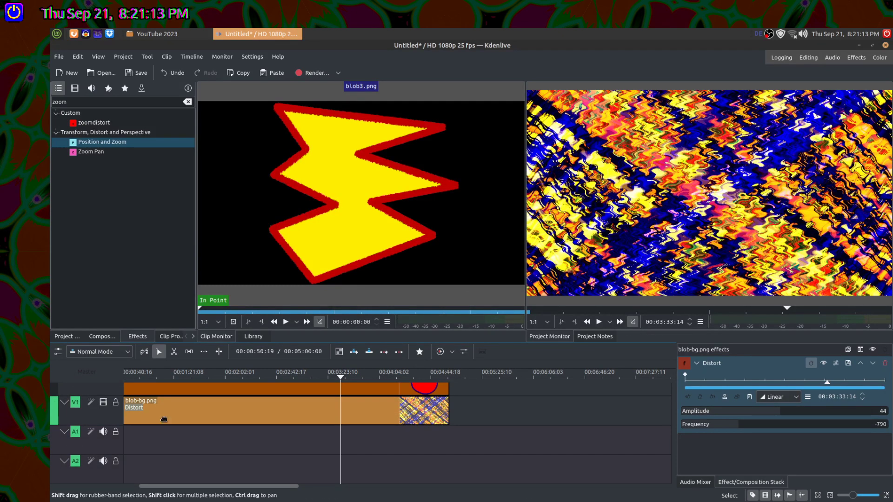
pyautogui.scroll(3, 94, 423)
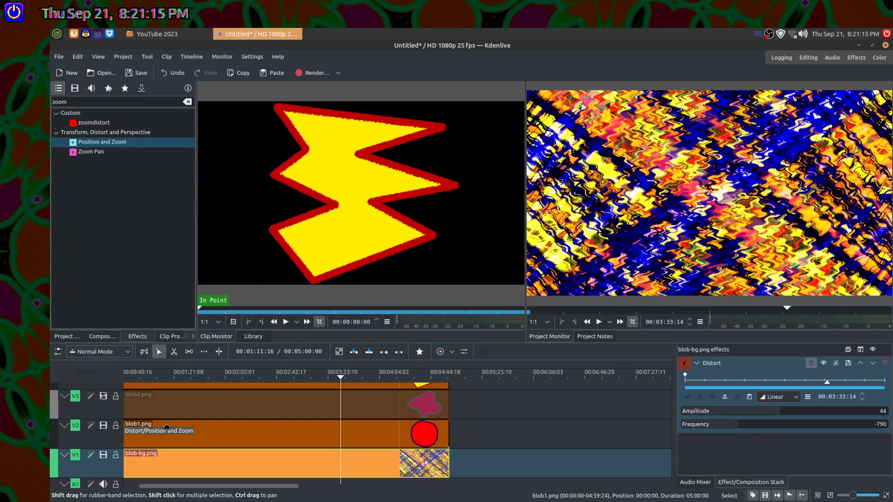
pyautogui.click(184, 437)
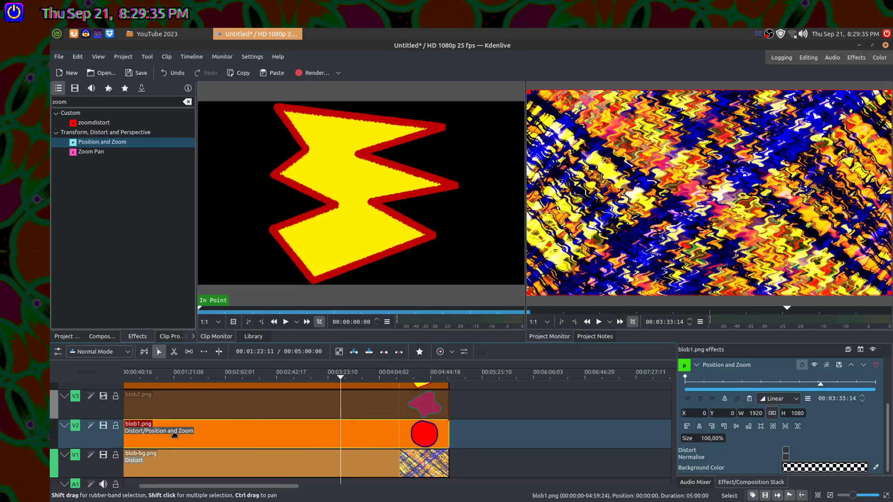
pyautogui.scroll(2, 95, 430)
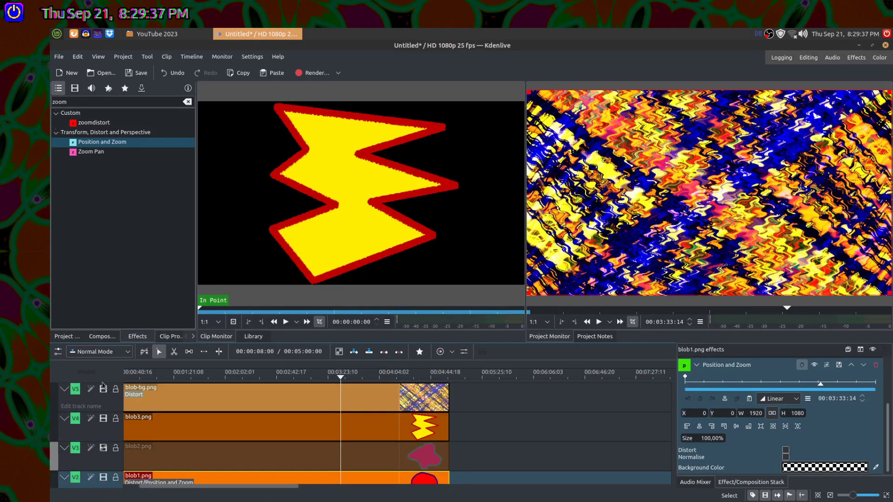
pyautogui.moveTo(216, 397); pyautogui.dragTo(216, 451)
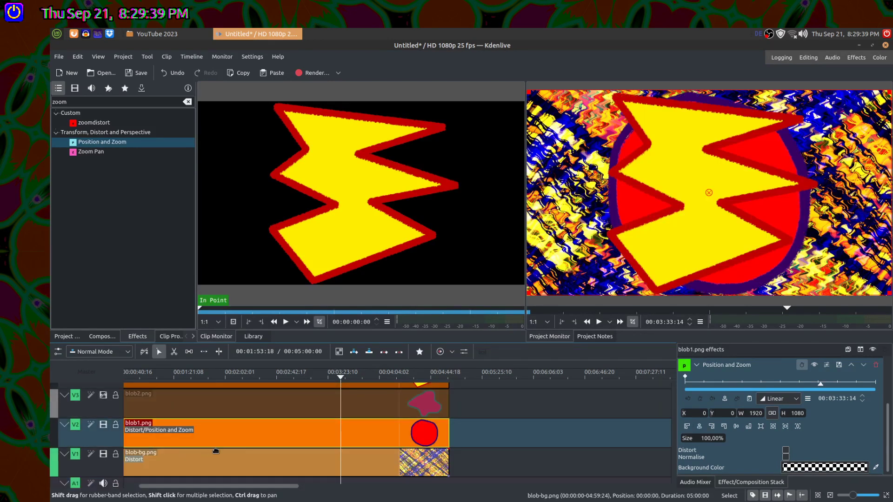
# - Hide tracks V4 and V2 and show track V3, leaving only blob2.png above the background
pyautogui.scroll(2, 98, 433)
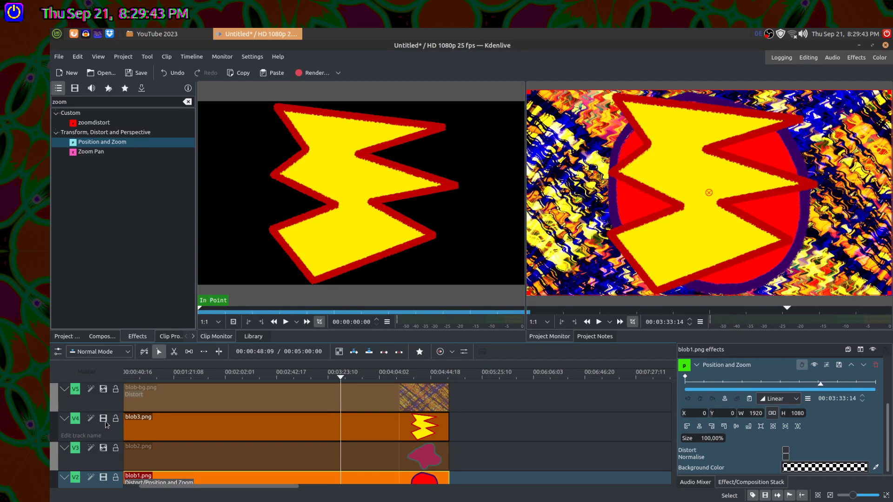
pyautogui.click(103, 420)
pyautogui.click(103, 449)
pyautogui.click(103, 448)
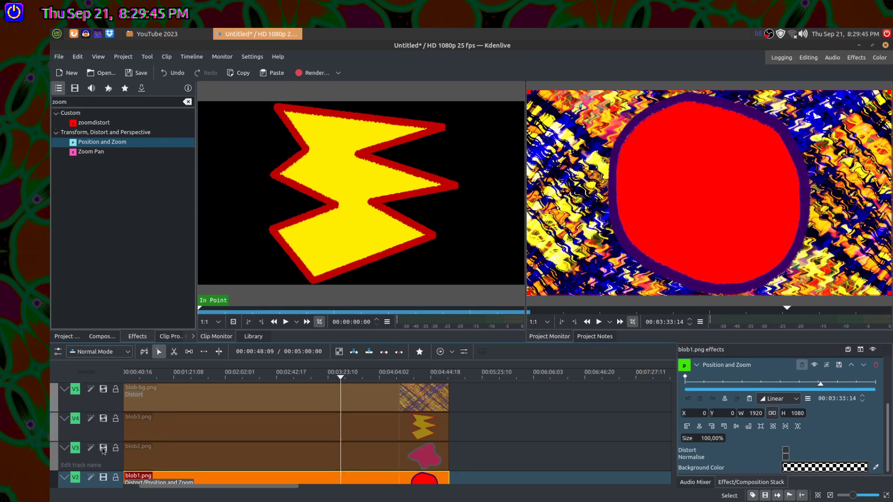
pyautogui.scroll(-3, 104, 450)
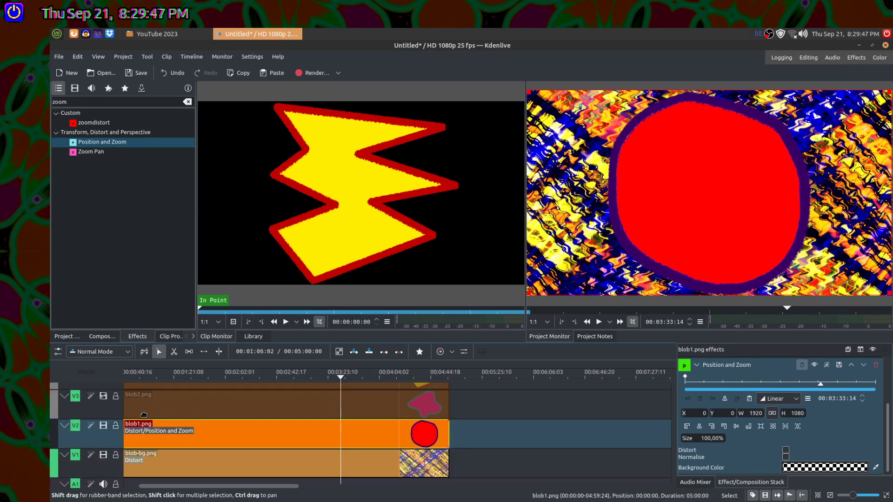
pyautogui.click(103, 425)
pyautogui.click(103, 397)
# - Apply the Distort effect to the blob2.png clip on track V3
pyautogui.click(167, 408)
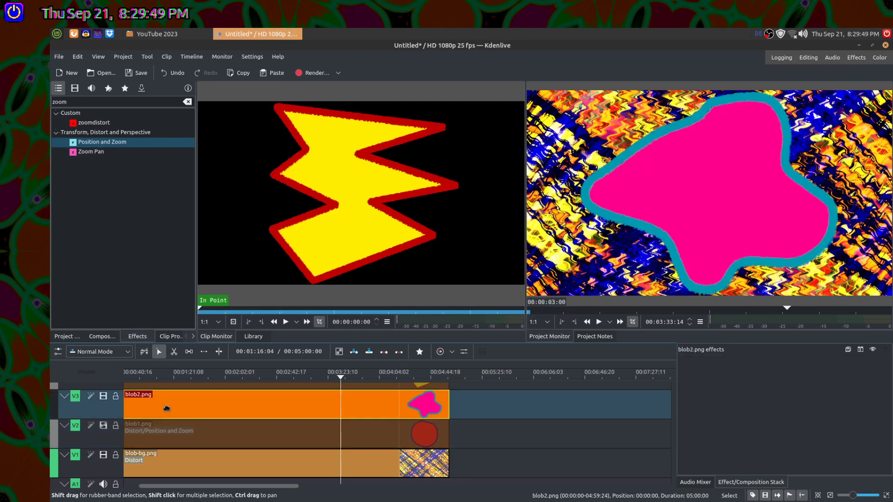
pyautogui.doubleClick(97, 99)
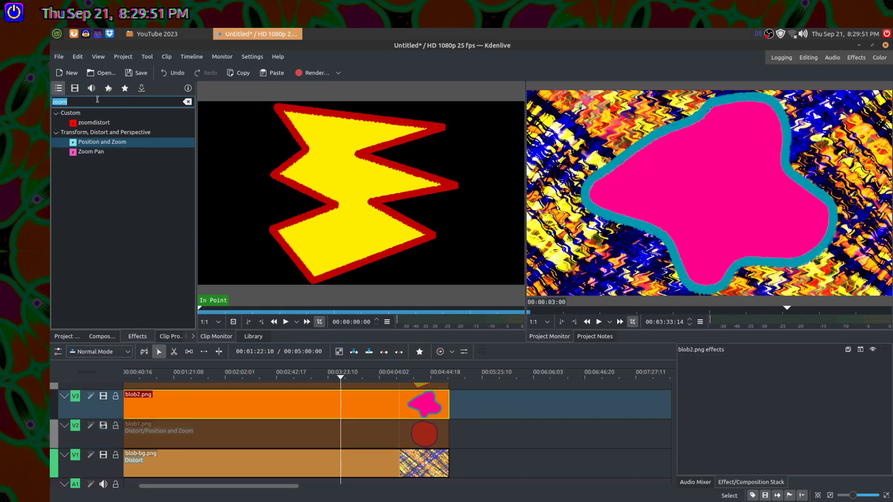
pyautogui.write('dist')
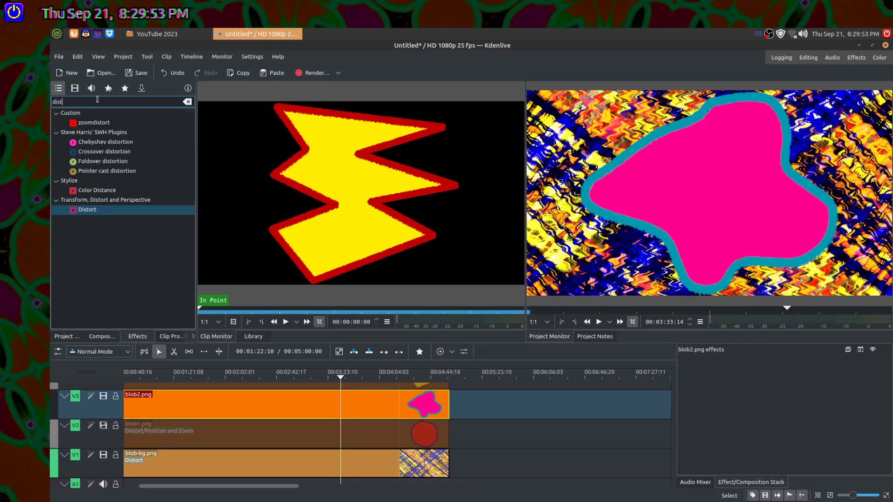
pyautogui.click(102, 210)
pyautogui.doubleClick(102, 210)
# - Show track V4 and apply the Distort effect to its blob3.png clip
pyautogui.scroll(2, 110, 427)
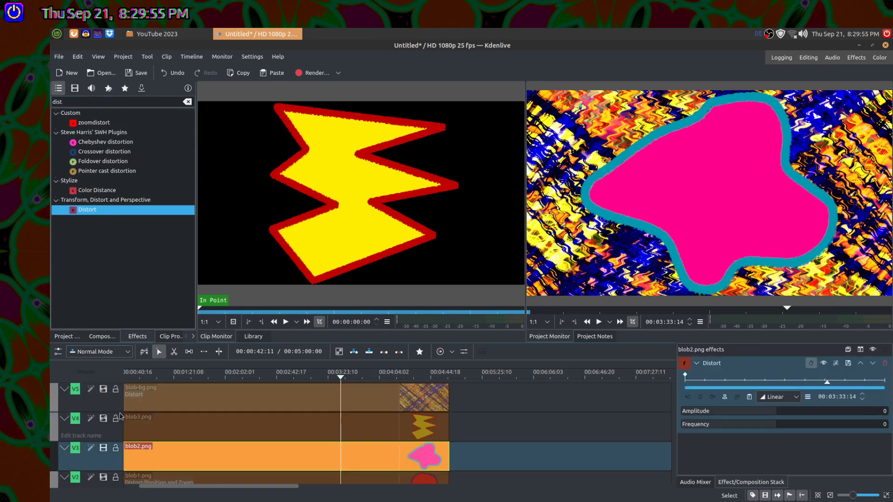
pyautogui.click(110, 426)
pyautogui.click(103, 418)
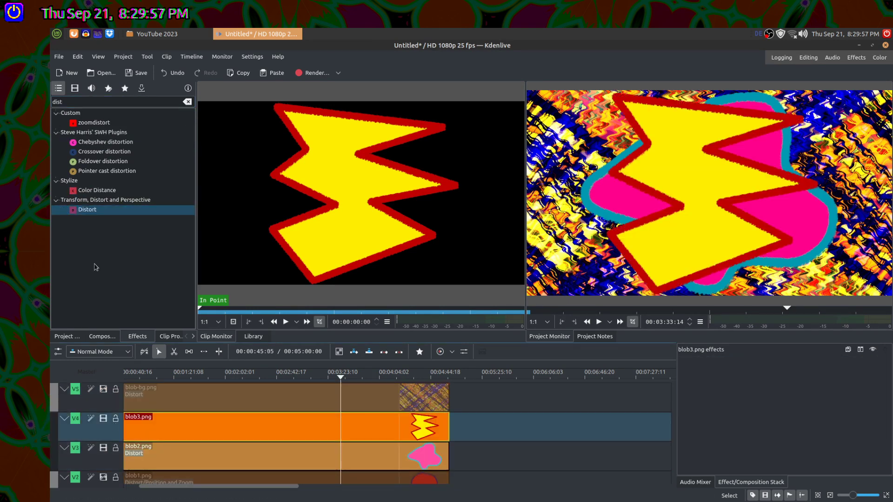
pyautogui.click(92, 210)
pyautogui.doubleClick(92, 211)
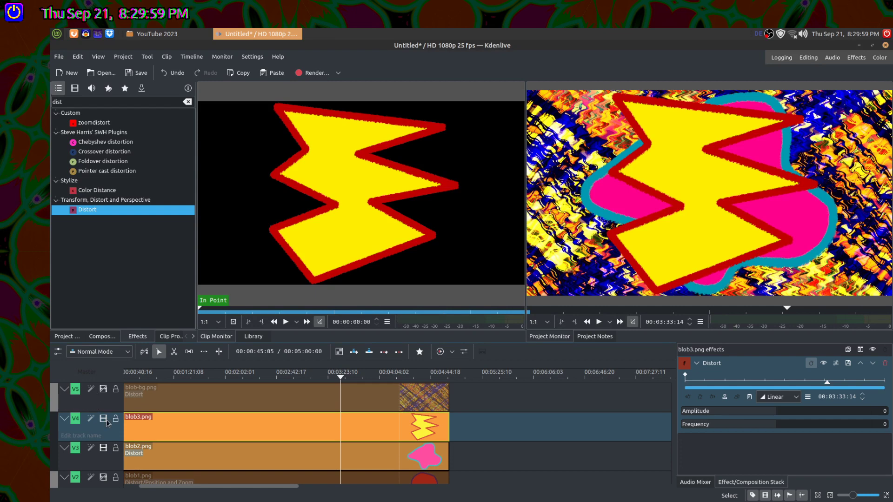
# - Hide tracks V4 and V1 to isolate blob2.png on track V3, keeping the blob2.png clip selected
pyautogui.click(219, 459)
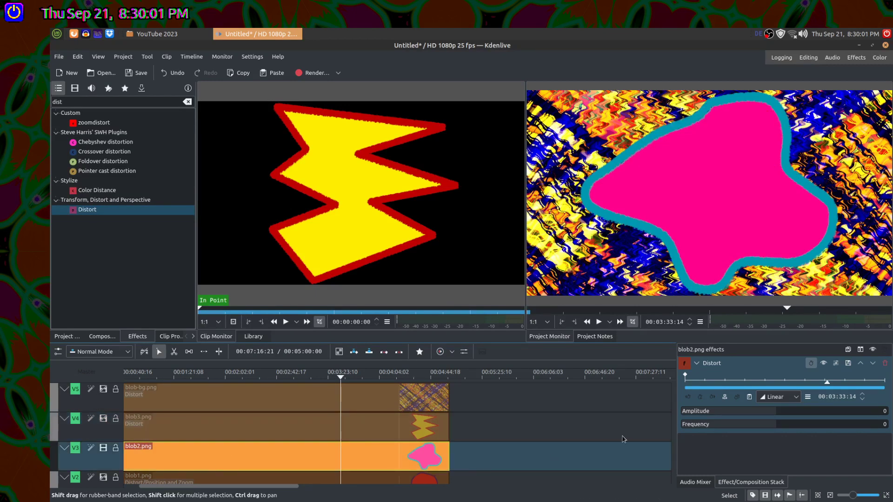
pyautogui.doubleClick(110, 439)
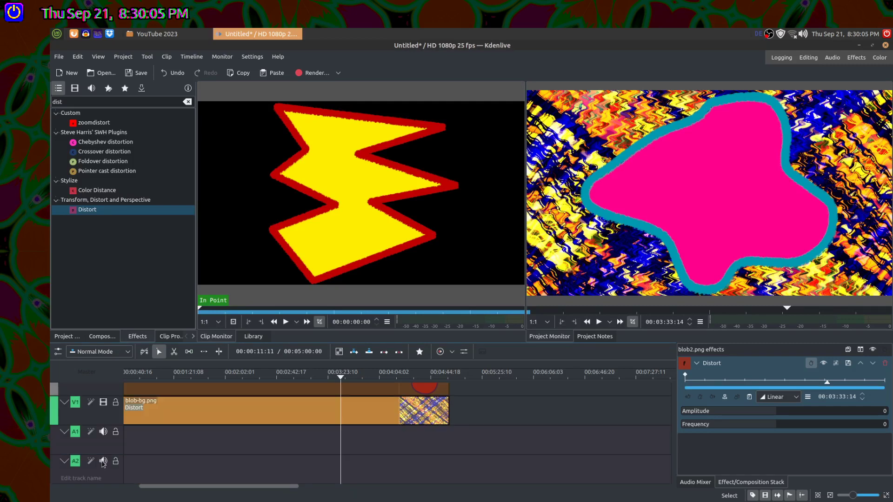
pyautogui.scroll(-3, 99, 459)
pyautogui.click(103, 402)
pyautogui.scroll(3, 108, 425)
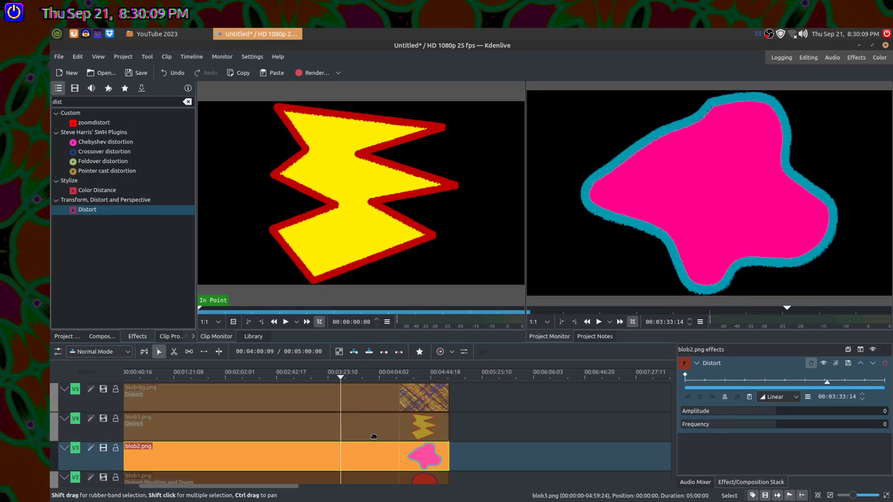
# - Set the Distort amplitude of blob2.png to 71 and its frequency to -162 while previewing playback
pyautogui.click(780, 412)
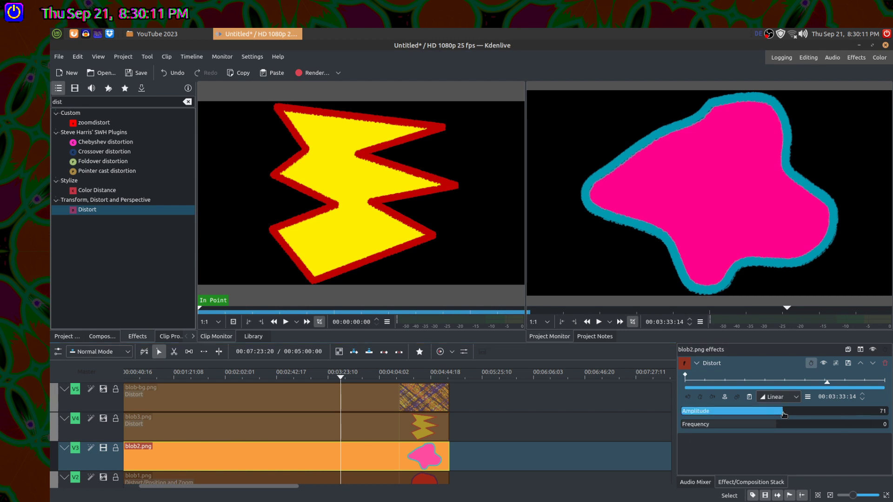
pyautogui.click(775, 426)
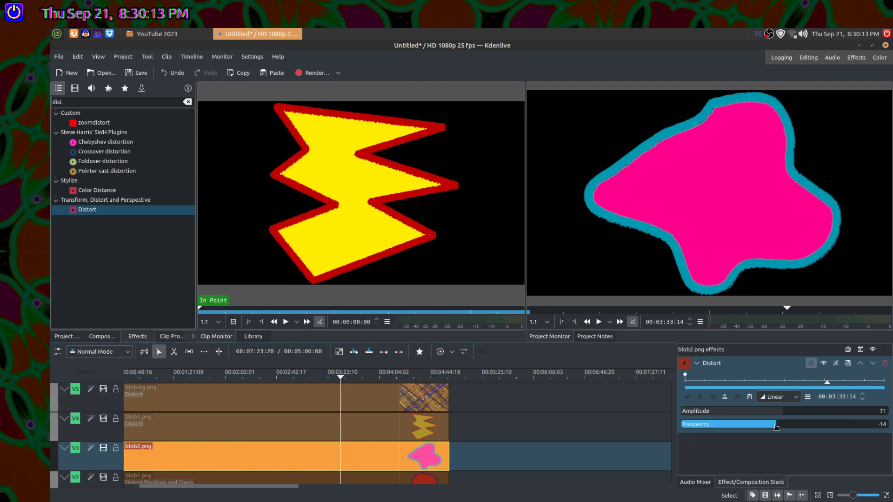
pyautogui.scroll(-5, 776, 425)
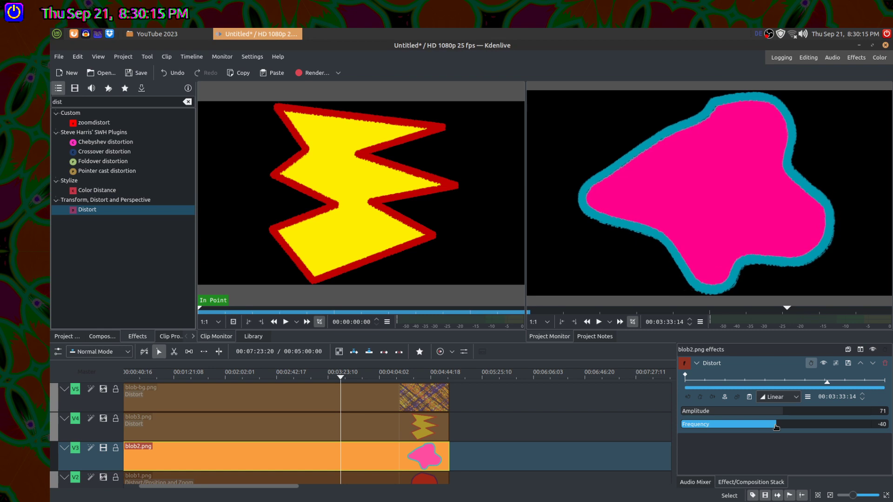
pyautogui.scroll(-2, 775, 425)
pyautogui.press('space')
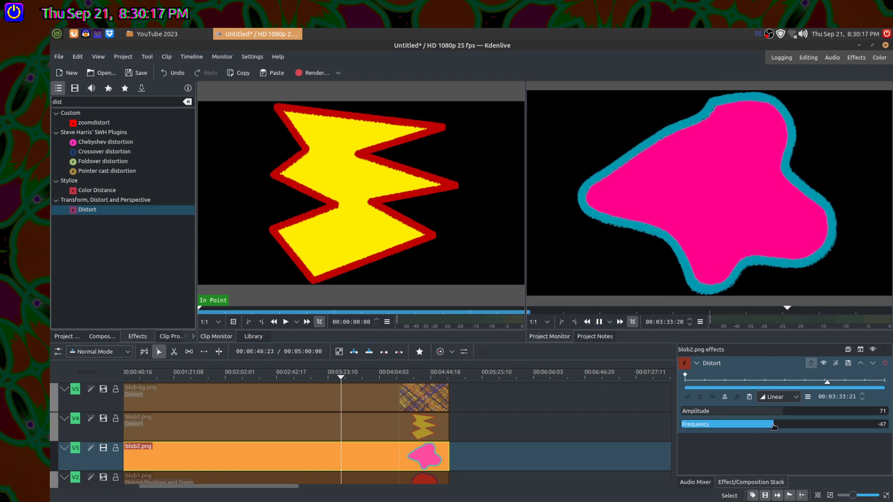
pyautogui.moveTo(774, 427); pyautogui.dragTo(769, 428)
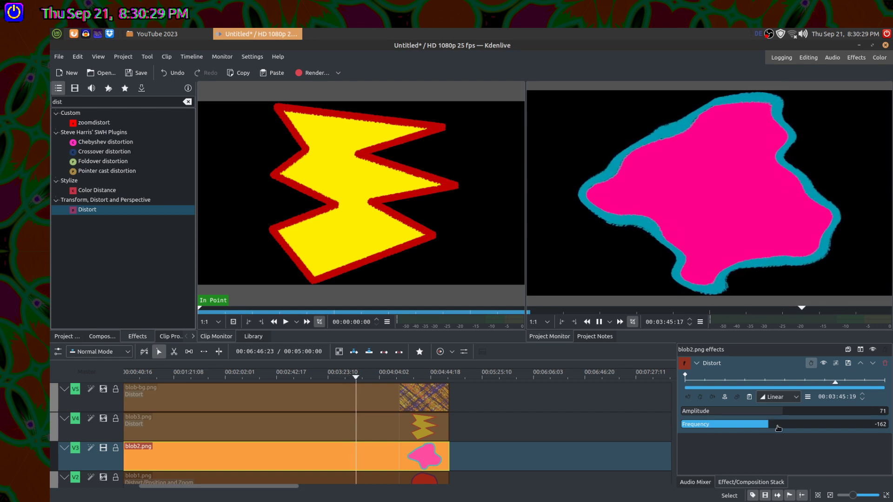
# - Set the Distort amplitude of blob2.png to 196 during playback, and pause the preview
pyautogui.click(776, 412)
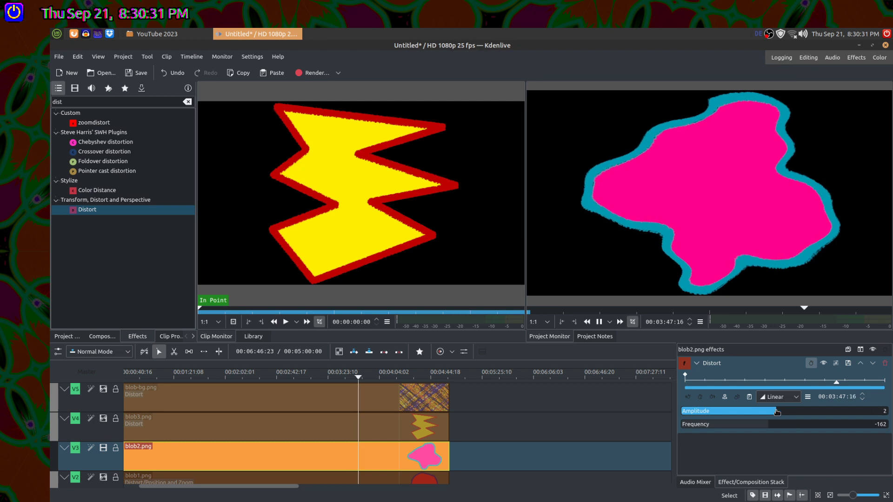
pyautogui.click(783, 414)
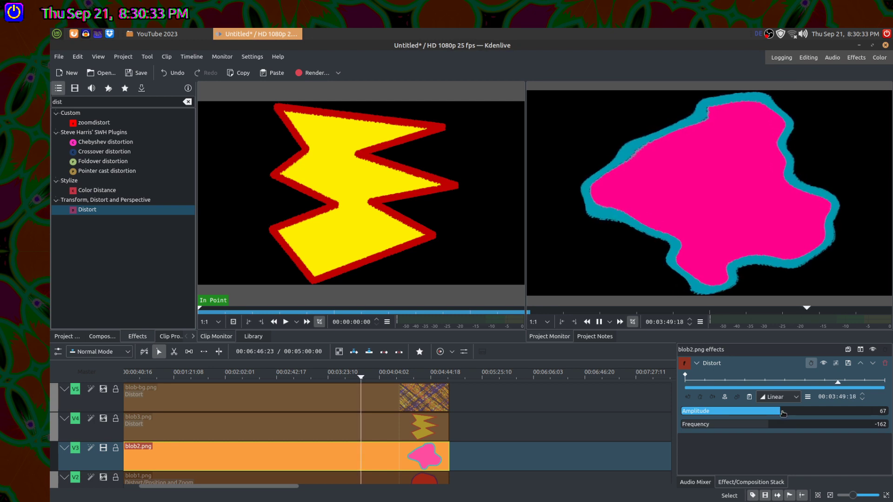
pyautogui.moveTo(783, 414); pyautogui.dragTo(796, 416)
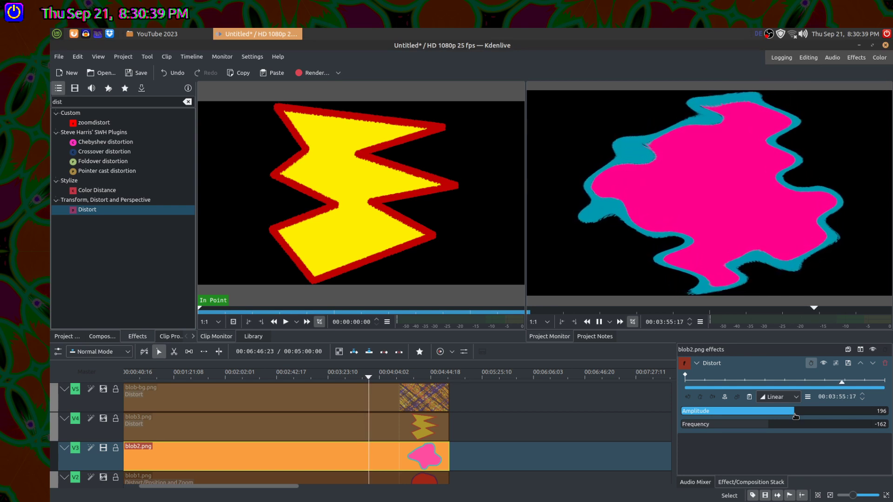
pyautogui.click(598, 322)
# - Search the effects for "zoom" and add Position and Zoom to the blob2.png clip on track V3
pyautogui.click(89, 101)
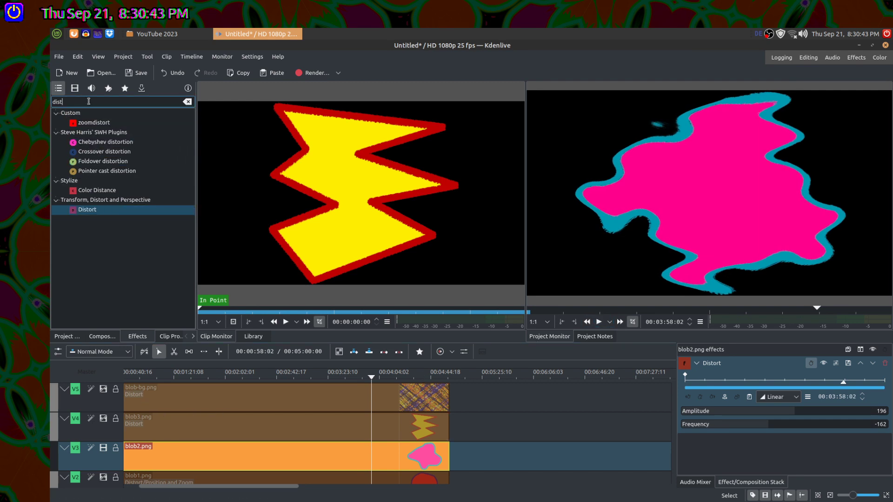
pyautogui.doubleClick(89, 101)
pyautogui.write('zoom')
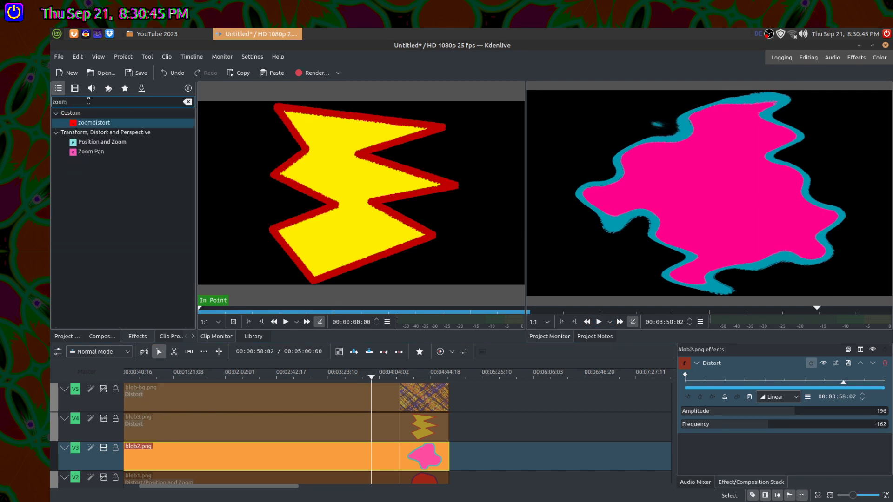
pyautogui.click(91, 145)
pyautogui.moveTo(92, 145); pyautogui.dragTo(195, 456)
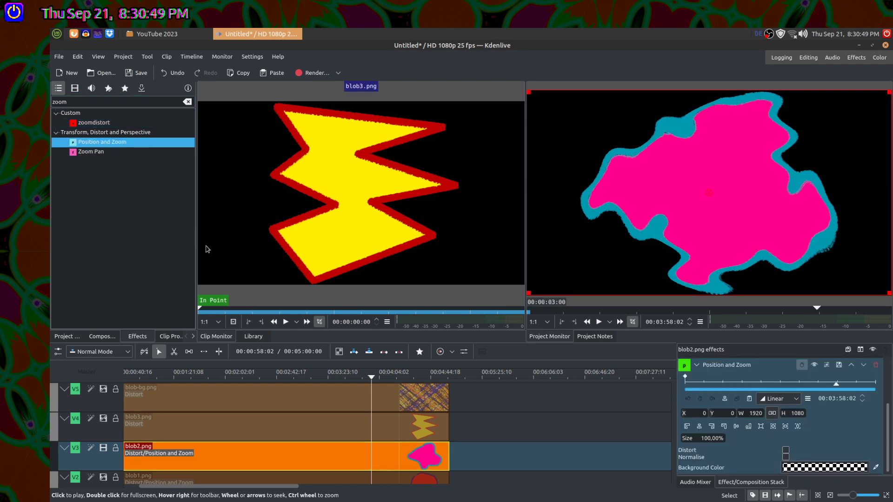
# - Hide track V3, show track V4 with blob3.png, and move the playhead to 00:01:39:03
pyautogui.click(103, 448)
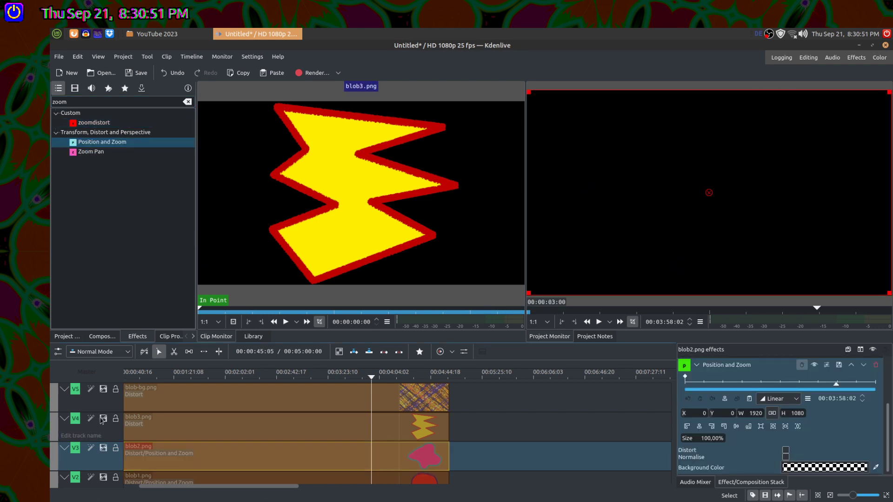
pyautogui.click(103, 418)
pyautogui.click(196, 372)
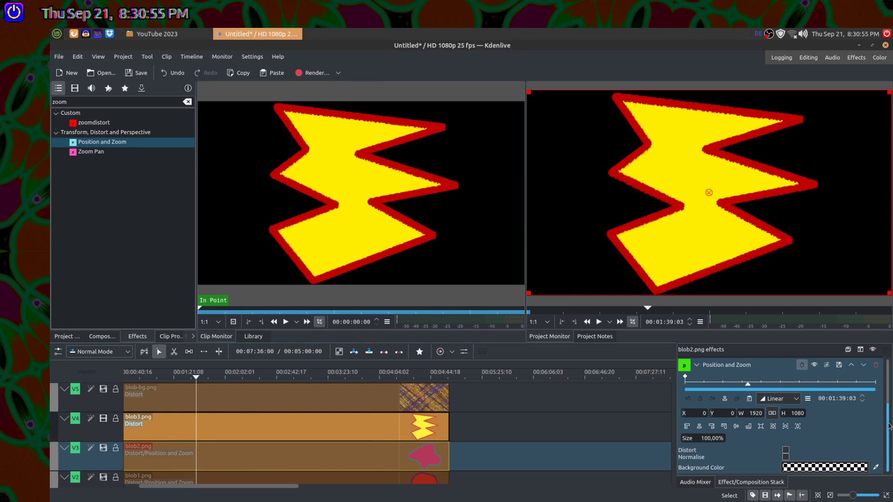
# - Disable the Position and Zoom effect on the blob2.png clip
pyautogui.scroll(2, 874, 419)
pyautogui.click(814, 404)
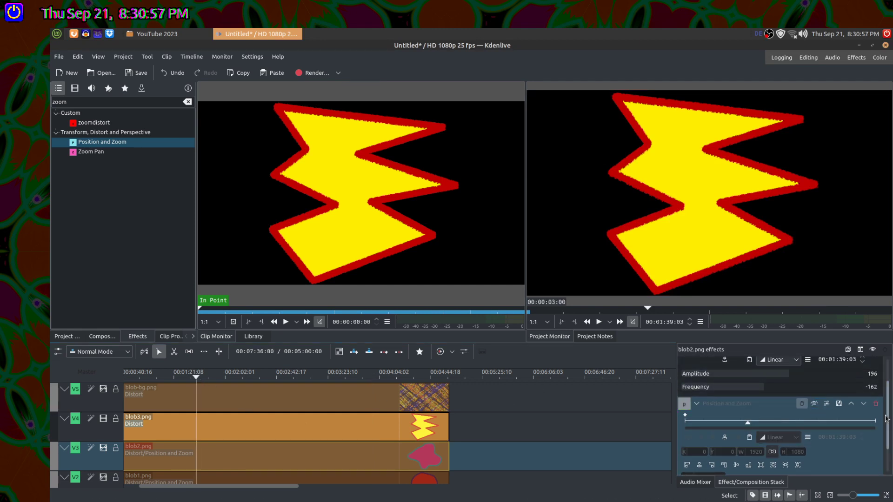
pyautogui.scroll(2, 889, 389)
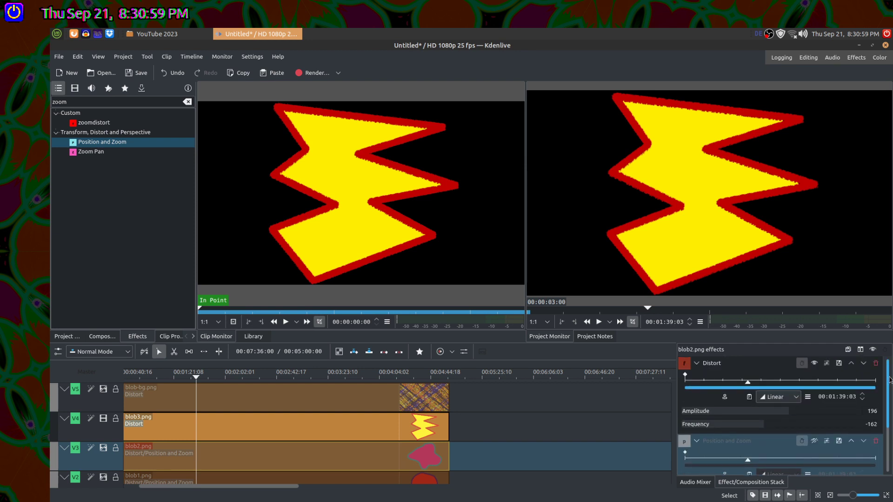
# - Add the Position and Zoom effect to the blob3.png clip on track V4 and disable it
pyautogui.click(215, 425)
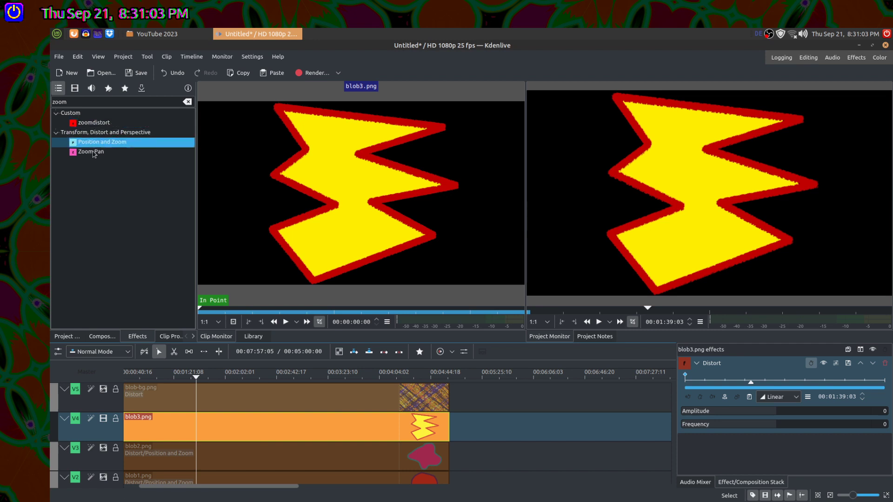
pyautogui.moveTo(92, 144); pyautogui.dragTo(839, 383)
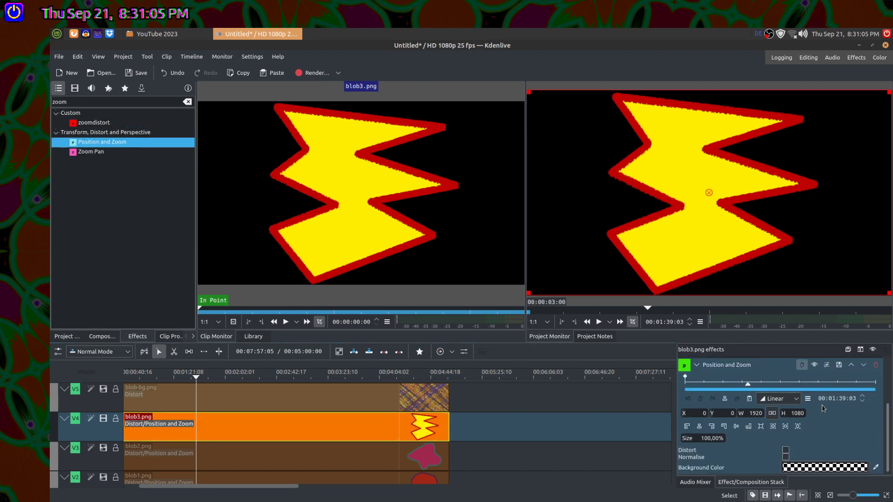
pyautogui.scroll(3, 822, 409)
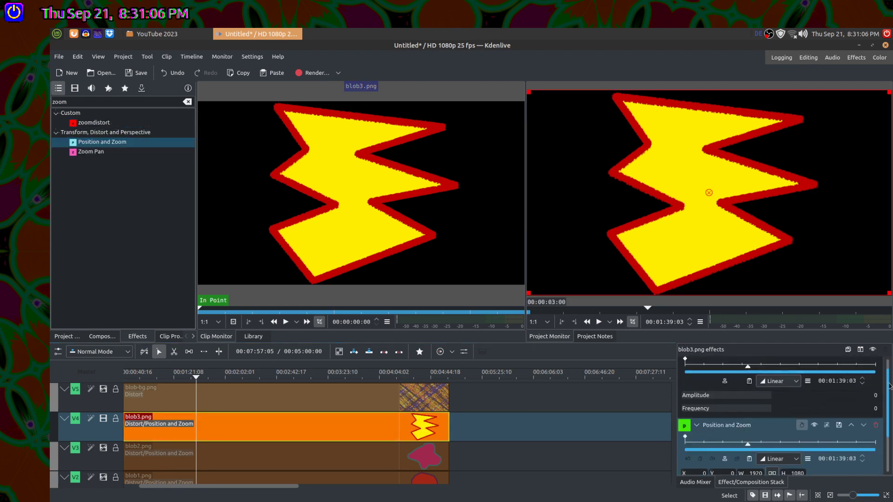
pyautogui.click(814, 426)
# - Set the Distort amplitude of blob3.png to 101 and its frequency to -951 while previewing playback
pyautogui.click(780, 397)
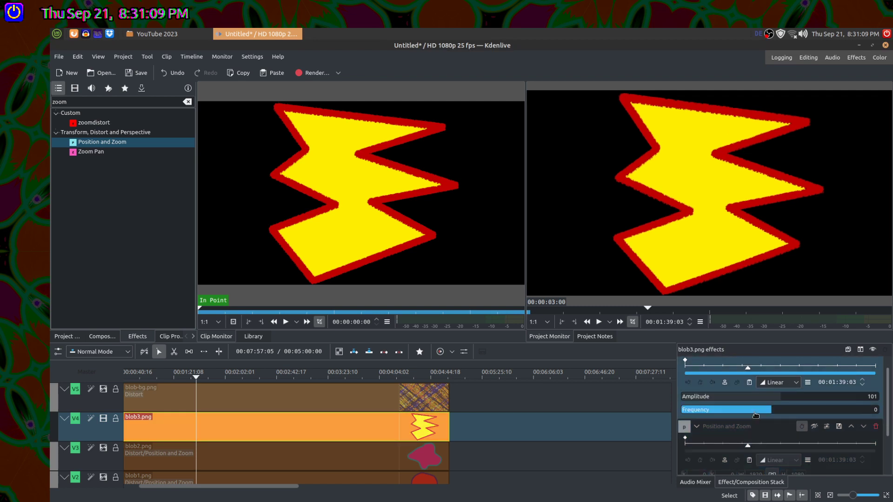
pyautogui.click(758, 413)
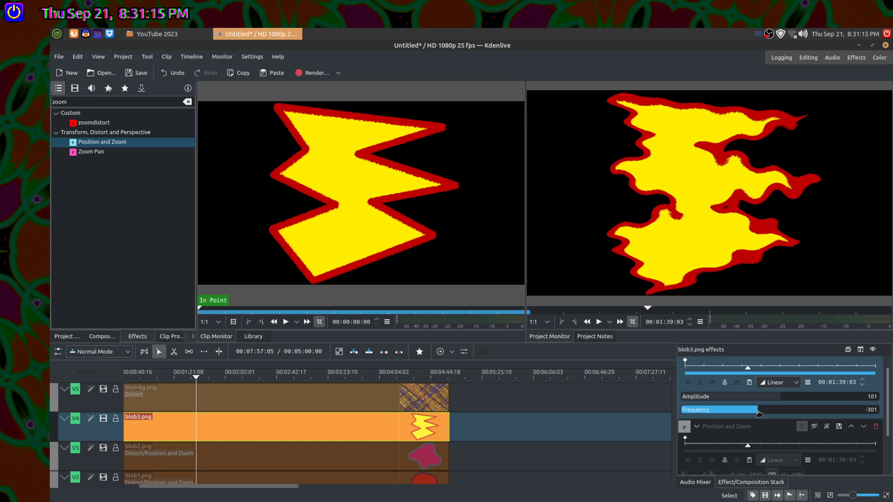
pyautogui.click(598, 322)
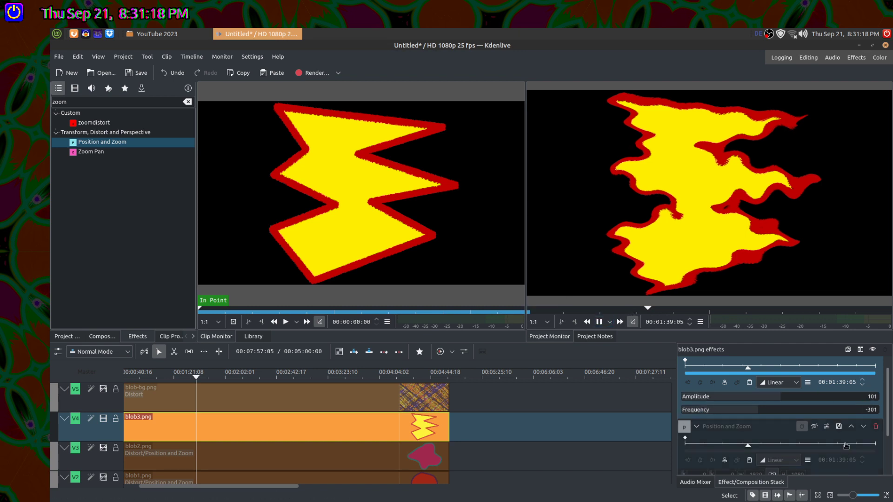
pyautogui.click(729, 410)
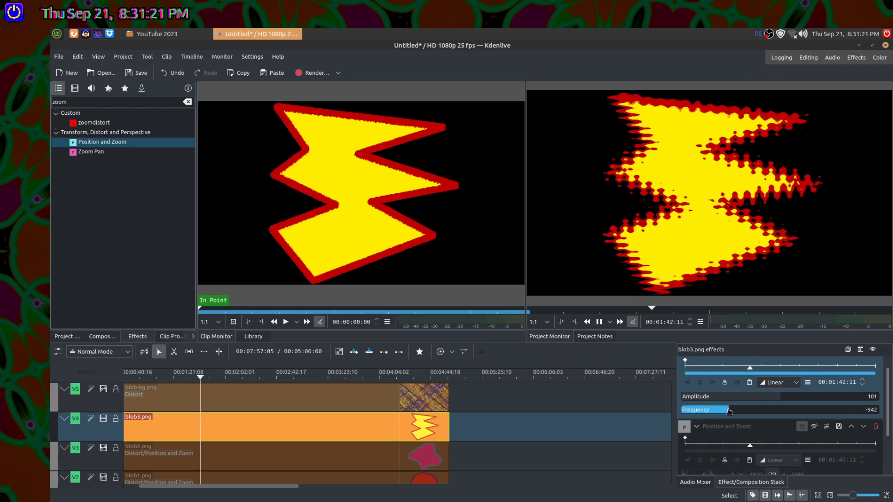
pyautogui.moveTo(729, 411)
pyautogui.mouseDown()
pyautogui.moveTo(707, 411)
pyautogui.moveTo(729, 417)
pyautogui.mouseUp()
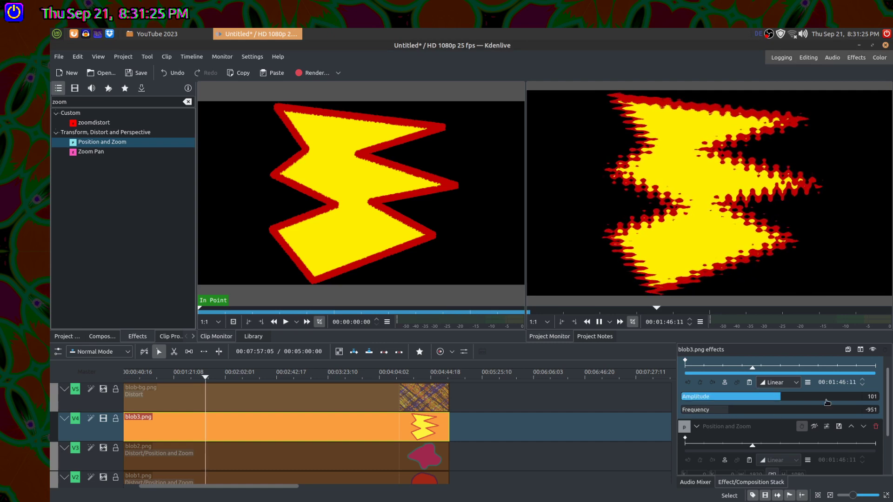
# - Raise the Distort amplitude of the blob3.png clip to 204
pyautogui.click(842, 396)
pyautogui.moveTo(842, 396); pyautogui.dragTo(791, 400)
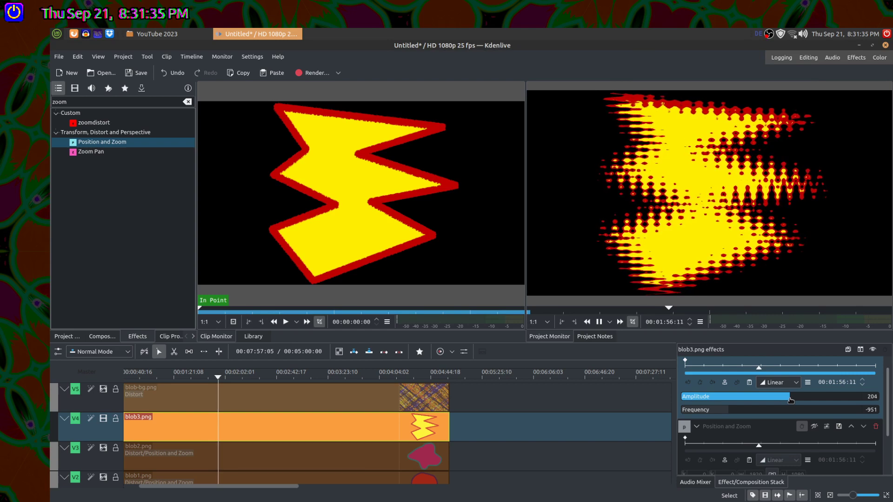
# - Add a second Distort effect to the blob3.png clip and place it above Position and Zoom in the effect stack
pyautogui.doubleClick(108, 104)
pyautogui.write('dist')
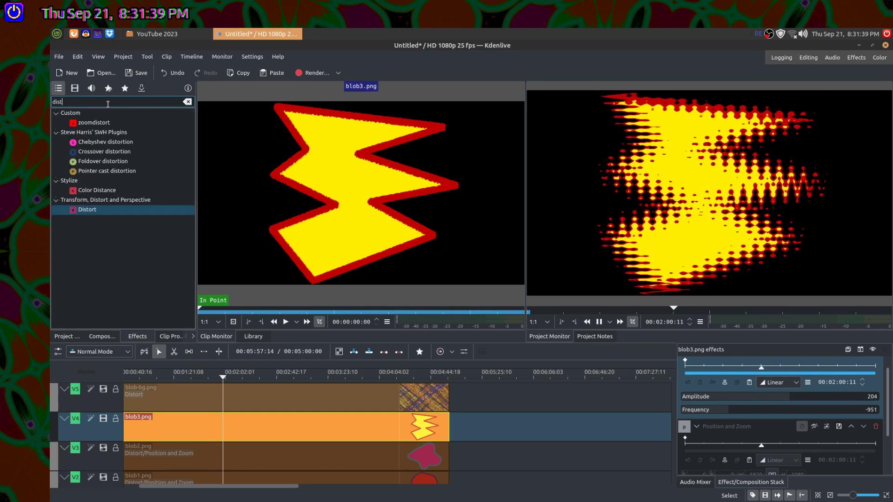
pyautogui.click(113, 200)
pyautogui.doubleClick(113, 210)
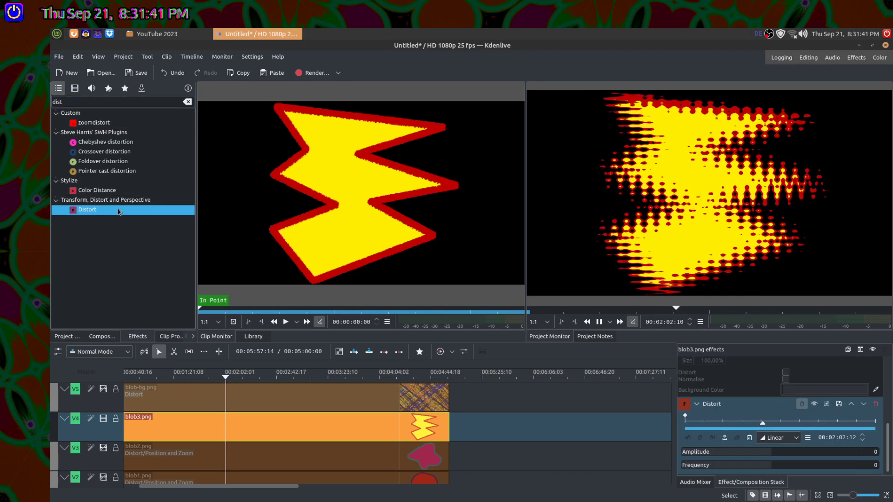
pyautogui.click(187, 101)
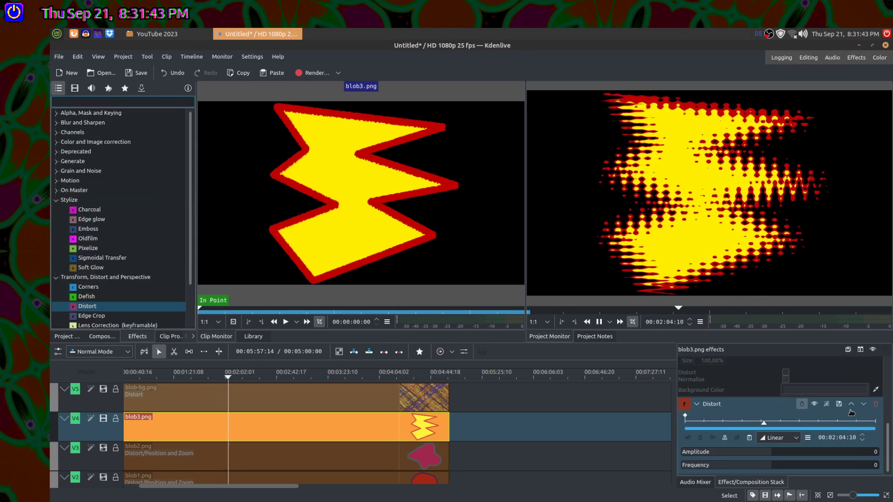
pyautogui.scroll(3, 877, 437)
pyautogui.scroll(4, 877, 438)
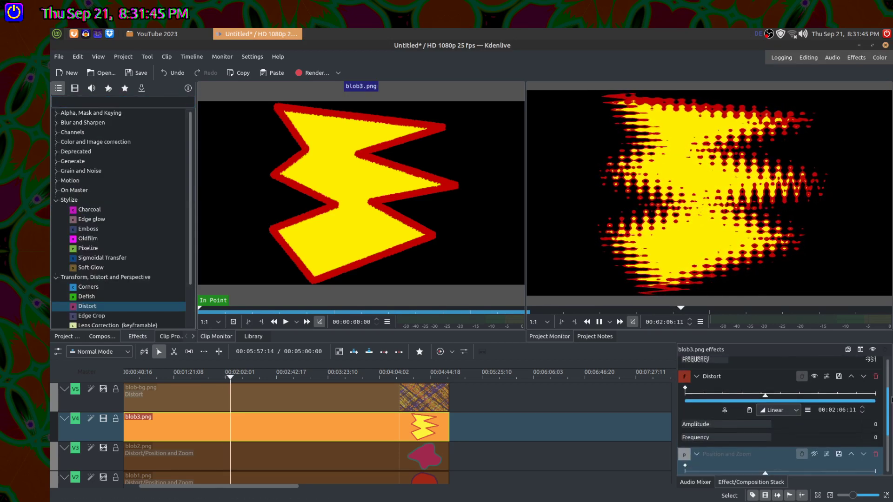
# - Set the second Distort effect of blob3.png to amplitude 67 and frequency -68
pyautogui.moveTo(776, 433); pyautogui.dragTo(778, 435)
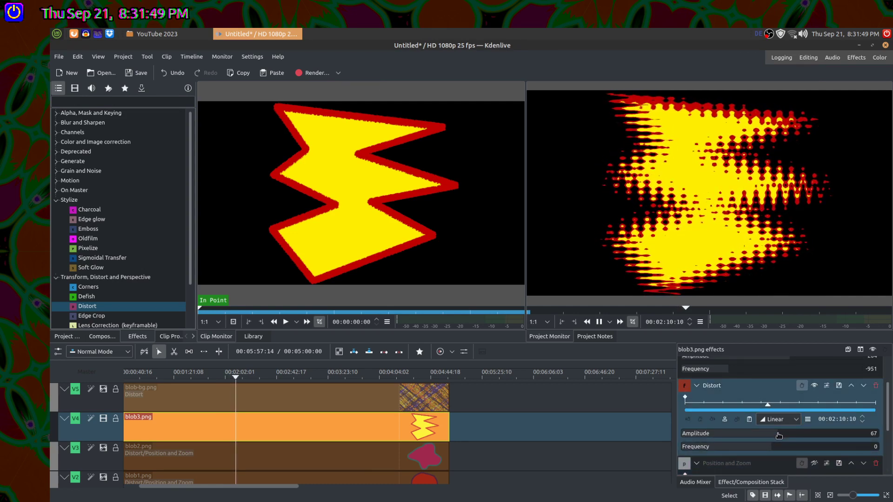
pyautogui.click(771, 448)
pyautogui.scroll(-1, 772, 448)
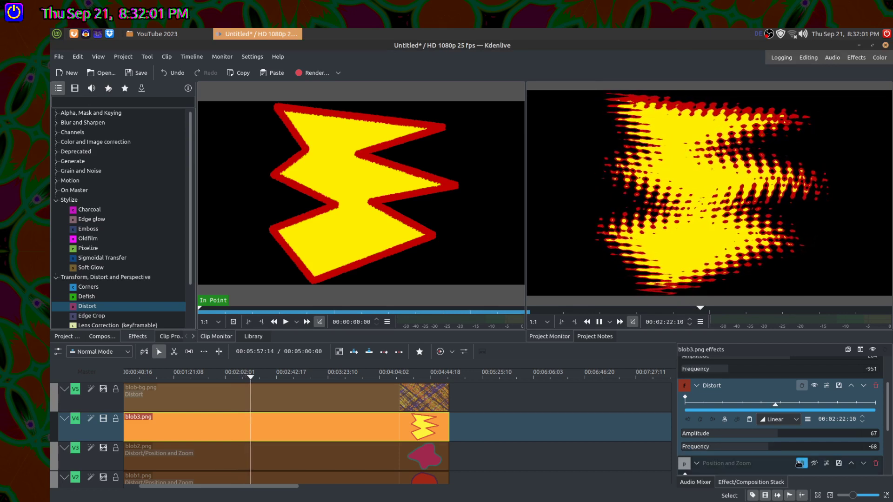
# - Set the first Distort effect of blob3.png to amplitude -214 and frequency -1350
pyautogui.scroll(1, 889, 407)
pyautogui.scroll(3, 890, 407)
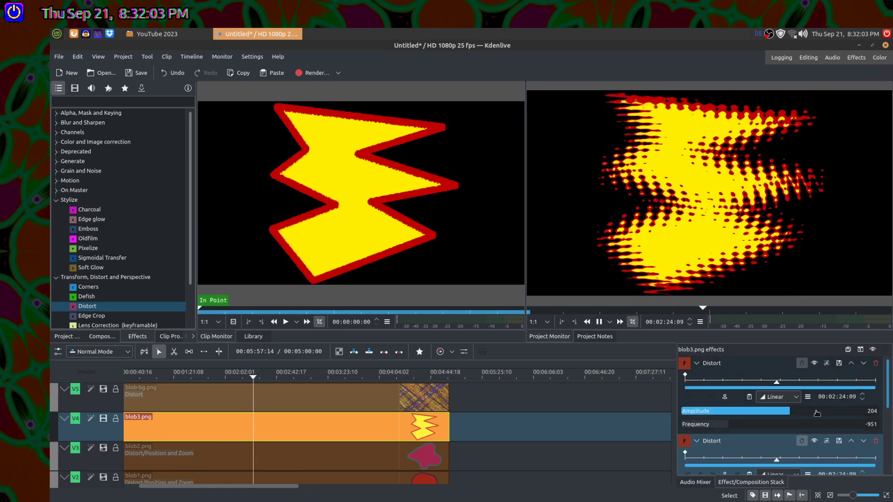
pyautogui.click(786, 411)
pyautogui.moveTo(786, 414); pyautogui.dragTo(795, 418)
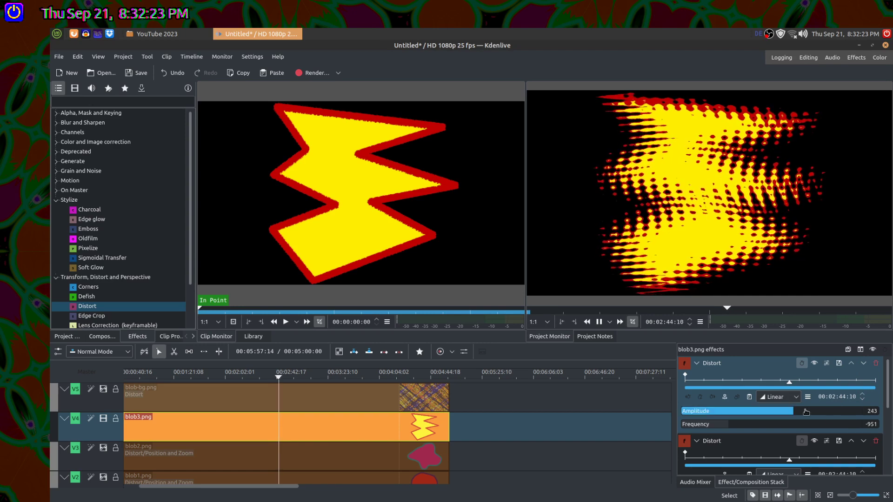
pyautogui.moveTo(806, 412); pyautogui.dragTo(750, 405)
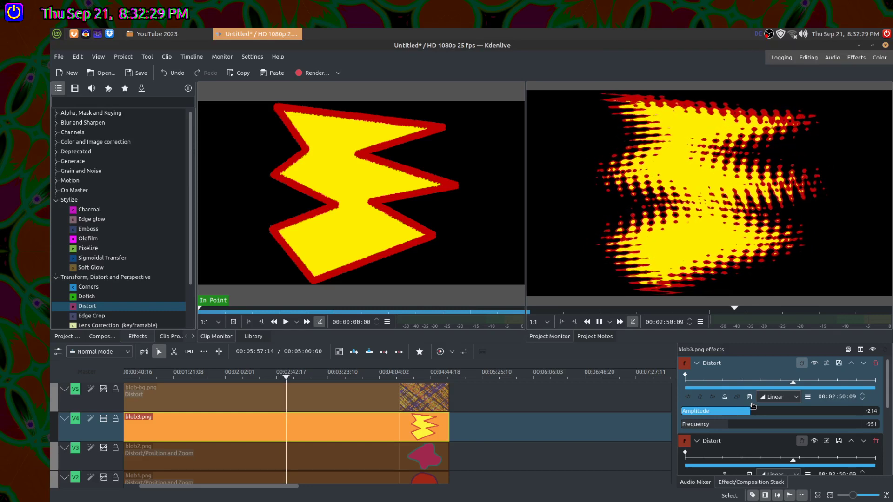
pyautogui.click(711, 425)
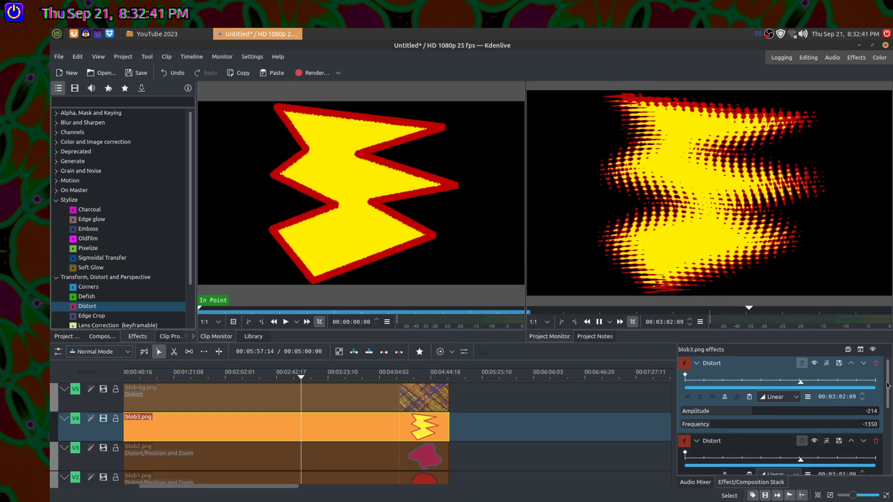
# - Add the Mirror effect to the blob3.png clip and move it above Position and Zoom
pyautogui.click(144, 103)
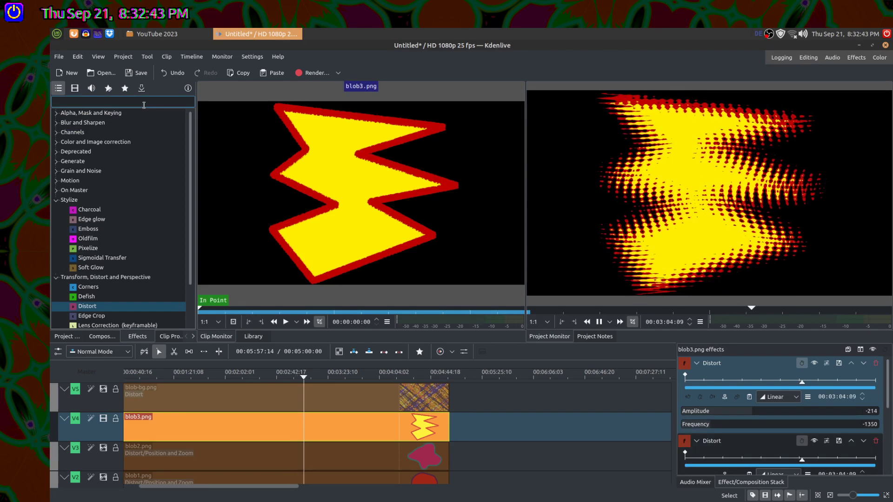
pyautogui.write('mirr')
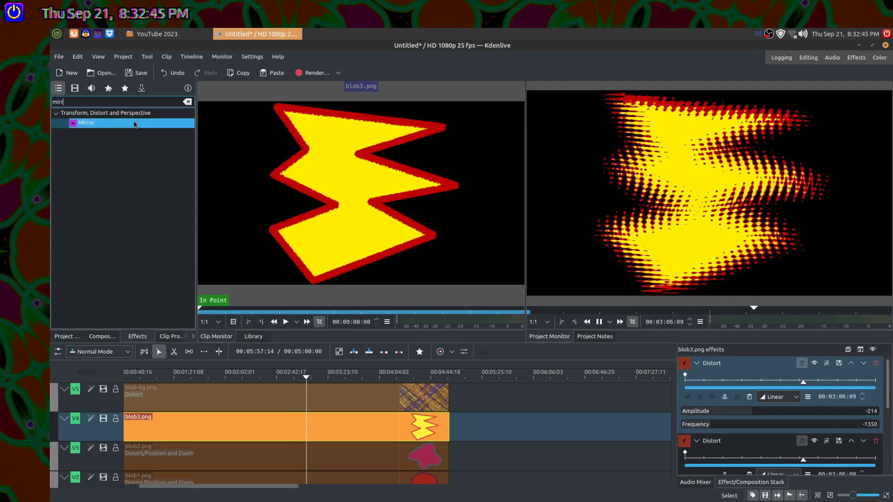
pyautogui.doubleClick(135, 125)
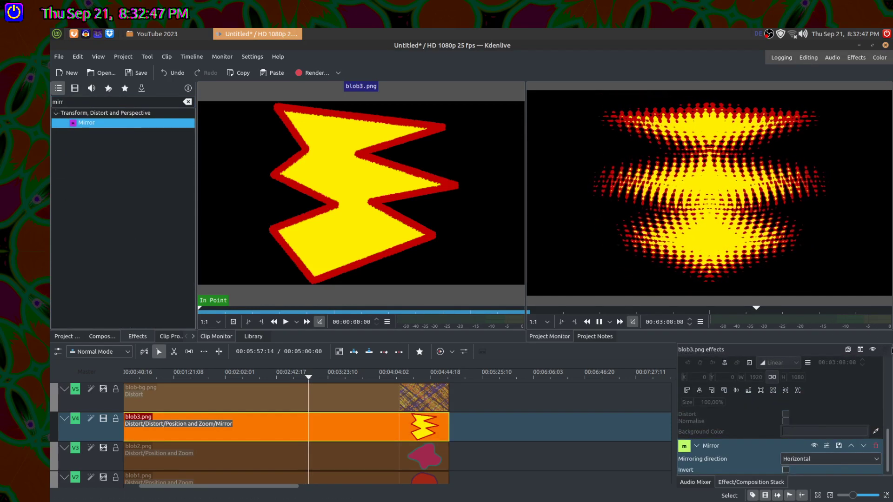
pyautogui.click(850, 446)
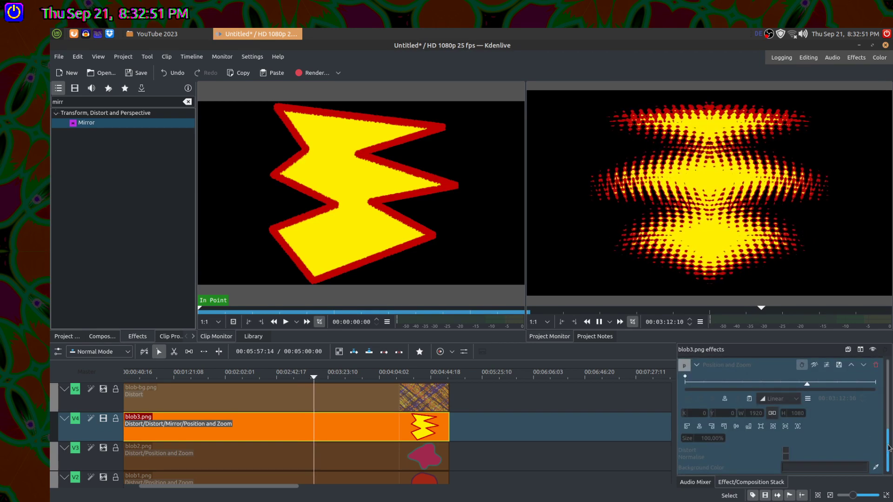
# - Set the mirroring direction of blob3.png to Vertical and try the Invert option, leaving it off
pyautogui.scroll(4, 889, 447)
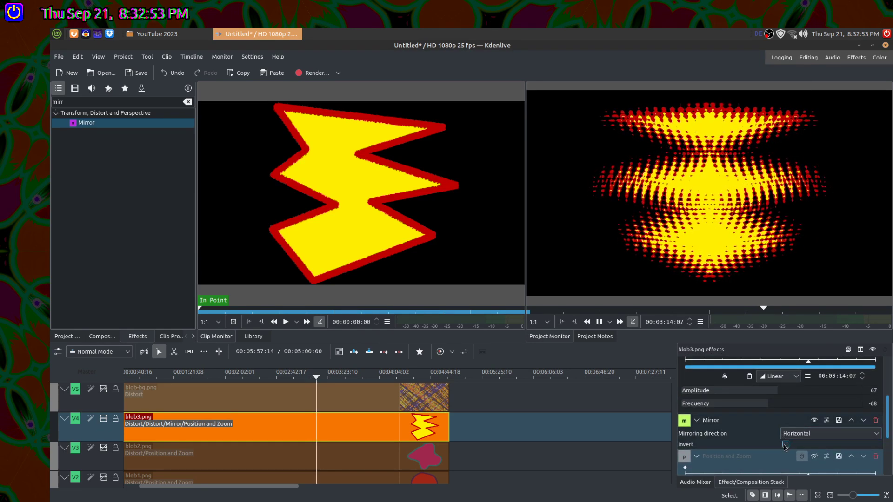
pyautogui.click(785, 445)
pyautogui.click(785, 445)
pyautogui.click(818, 433)
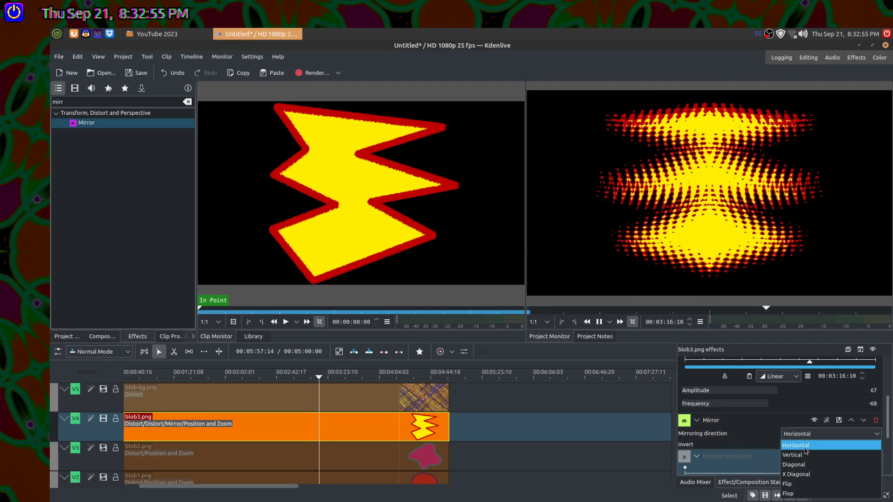
pyautogui.click(805, 452)
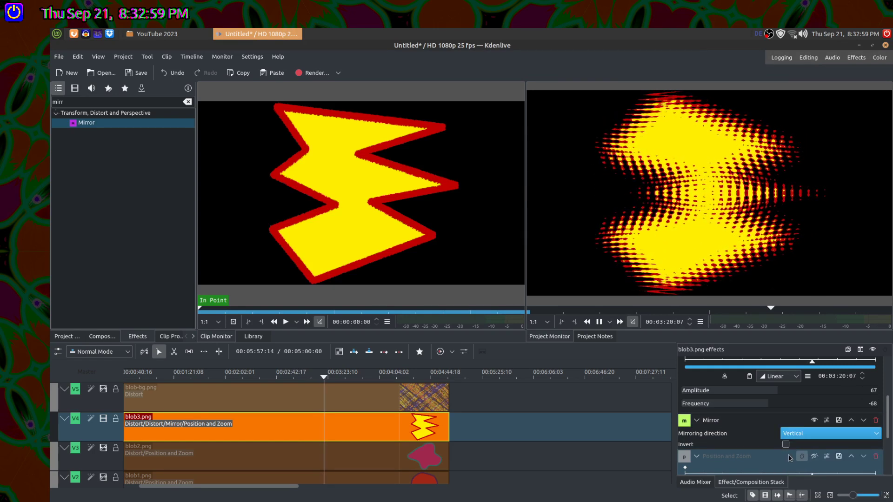
pyautogui.click(785, 445)
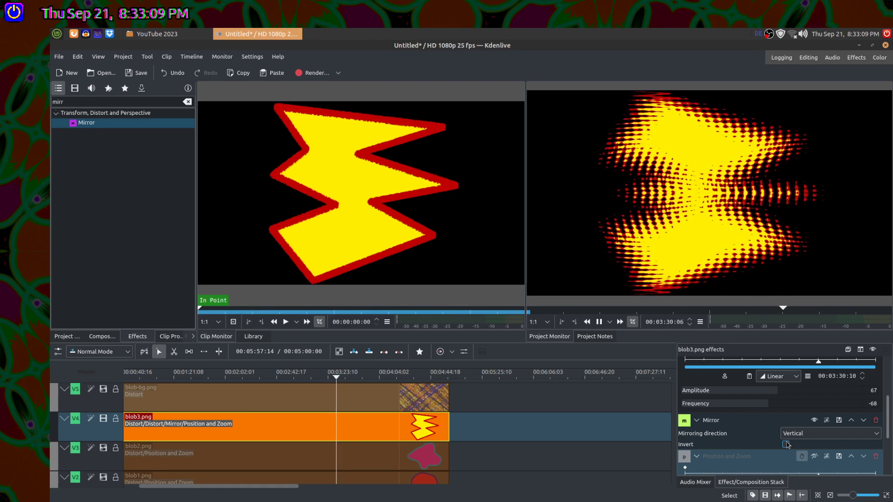
# - Pause the preview, hide track V4 and show track V2 with blob1.png
pyautogui.click(599, 322)
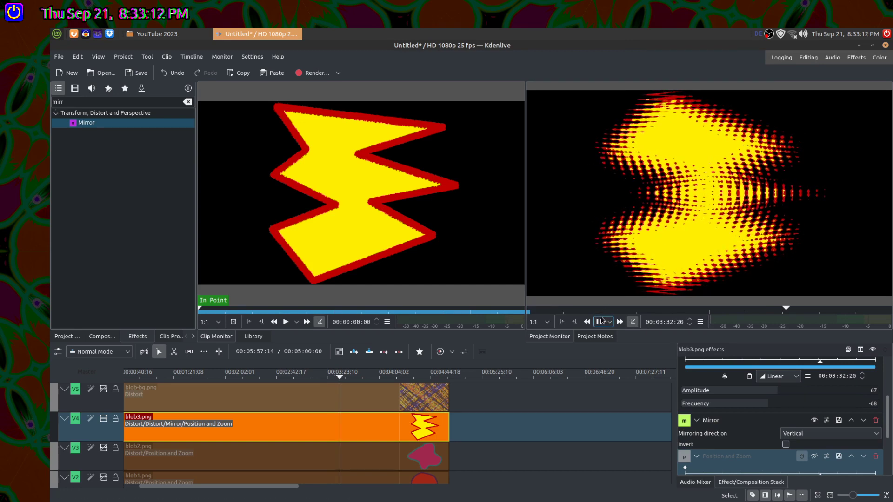
pyautogui.click(104, 418)
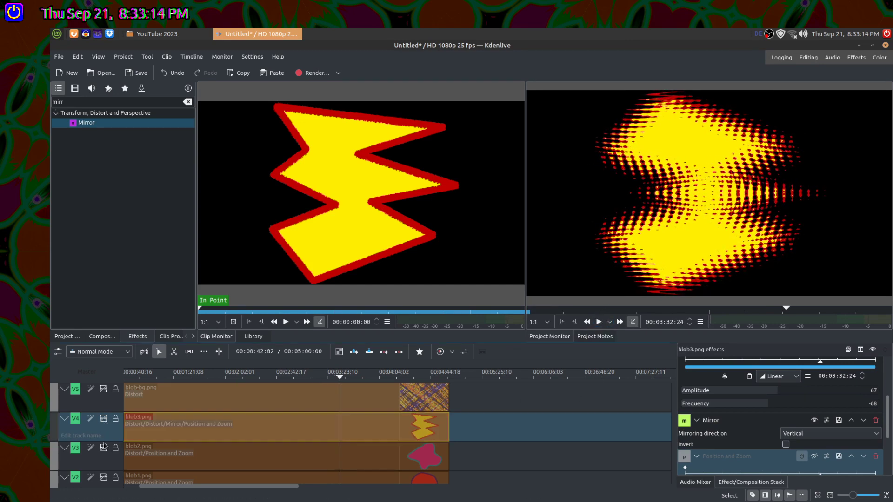
pyautogui.click(104, 477)
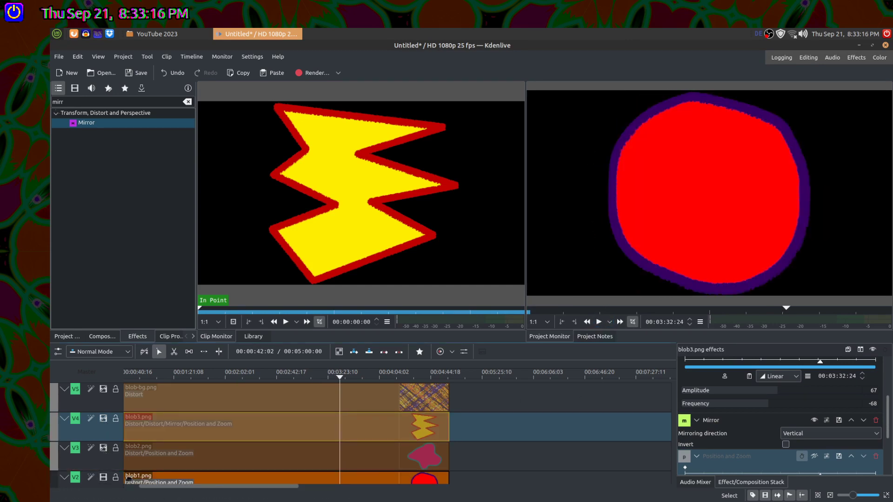
# - At the first Position and Zoom keyframe of blob1.png, set the size to 32.96% and position the blob at about X 329, Y 533
pyautogui.click(373, 476)
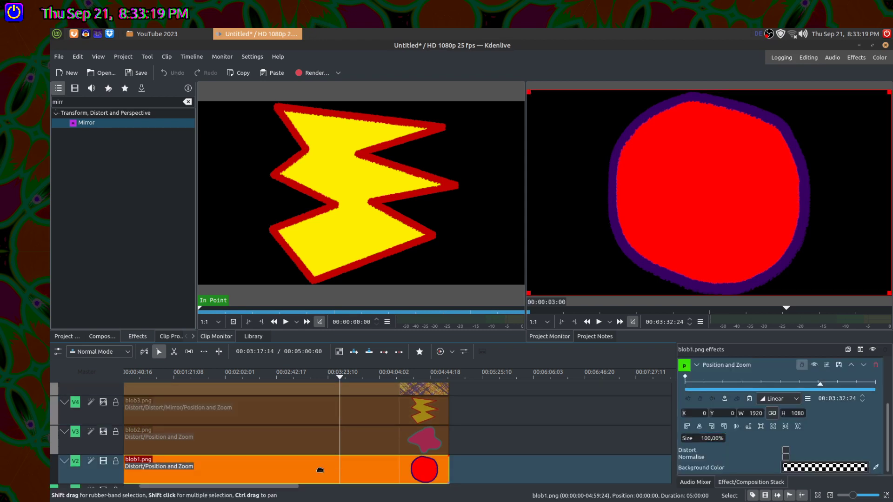
pyautogui.click(685, 379)
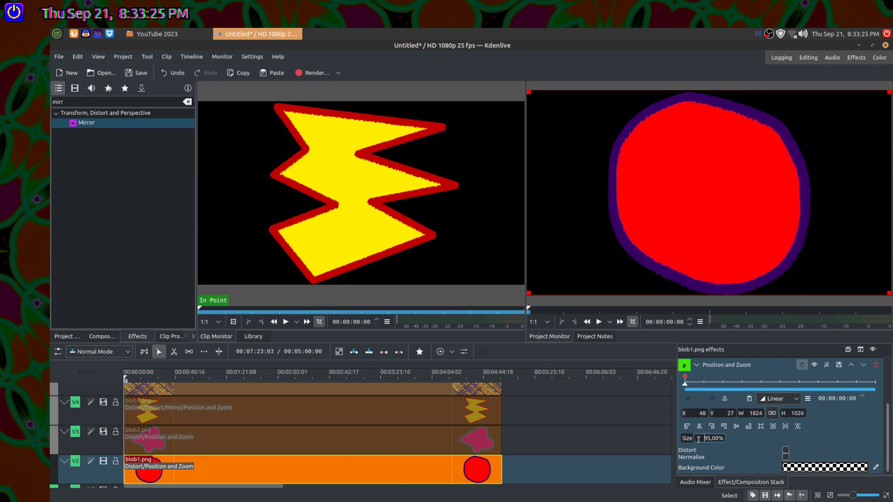
pyautogui.moveTo(698, 439); pyautogui.dragTo(698, 439)
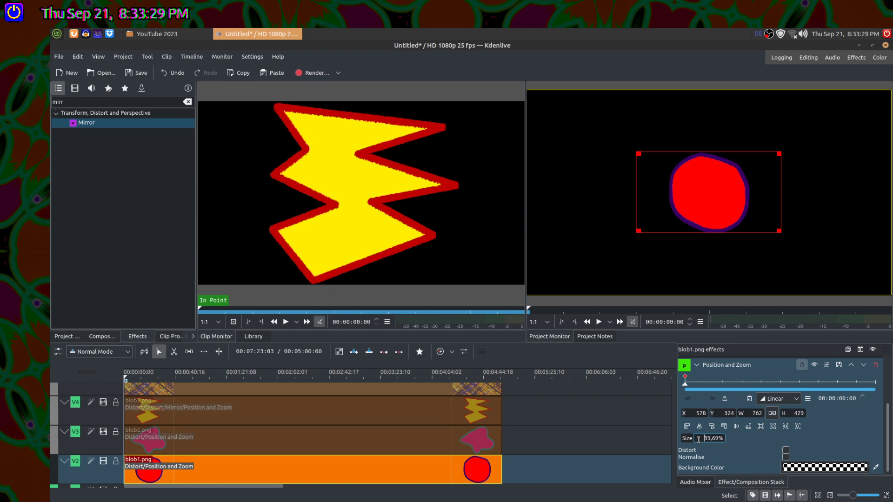
pyautogui.moveTo(698, 439)
pyautogui.mouseDown()
pyautogui.moveTo(708, 440)
pyautogui.moveTo(696, 430)
pyautogui.mouseUp()
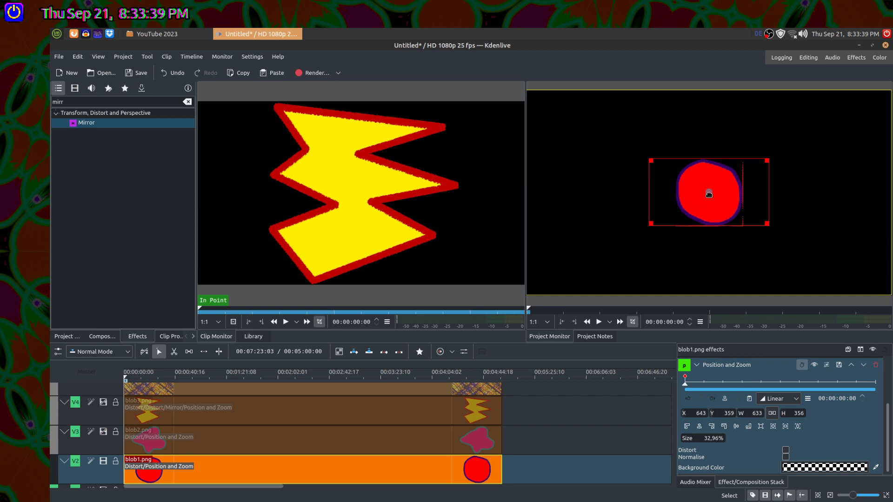
pyautogui.moveTo(708, 195); pyautogui.dragTo(649, 227)
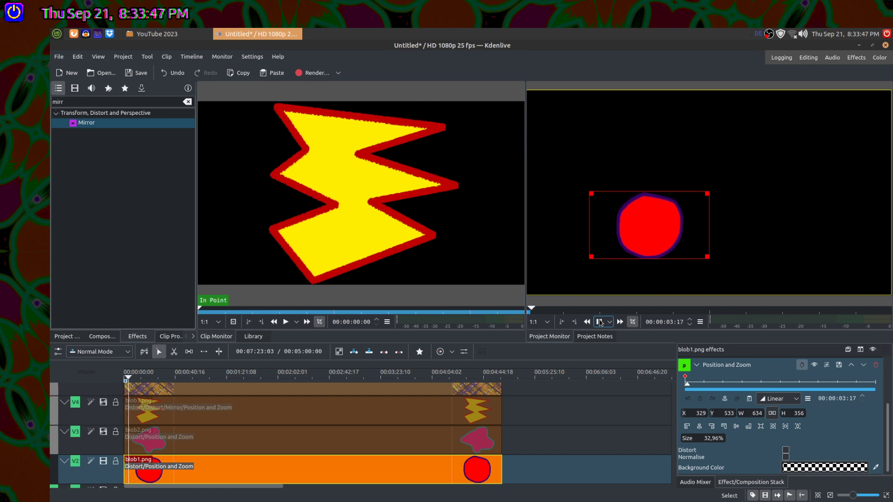
pyautogui.click(599, 322)
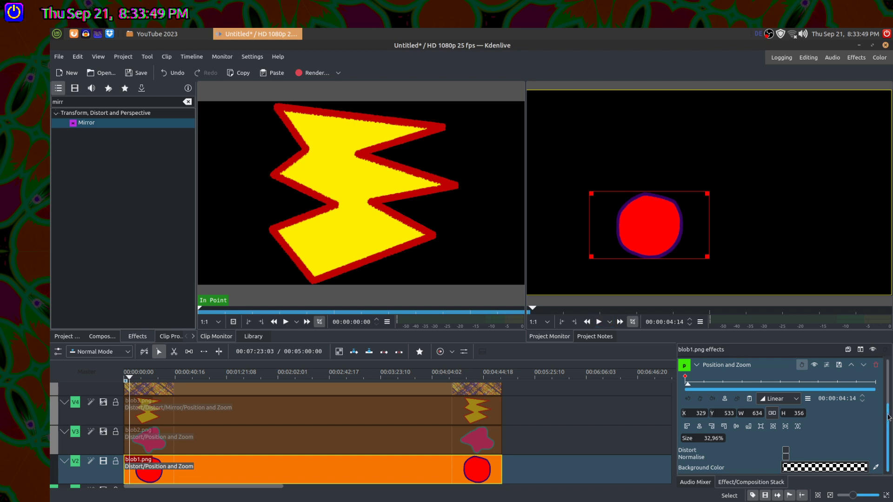
# - Set the Distort amplitude of the blob1.png clip to 602 and preview the playback
pyautogui.scroll(3, 886, 394)
pyautogui.moveTo(886, 395); pyautogui.dragTo(889, 371)
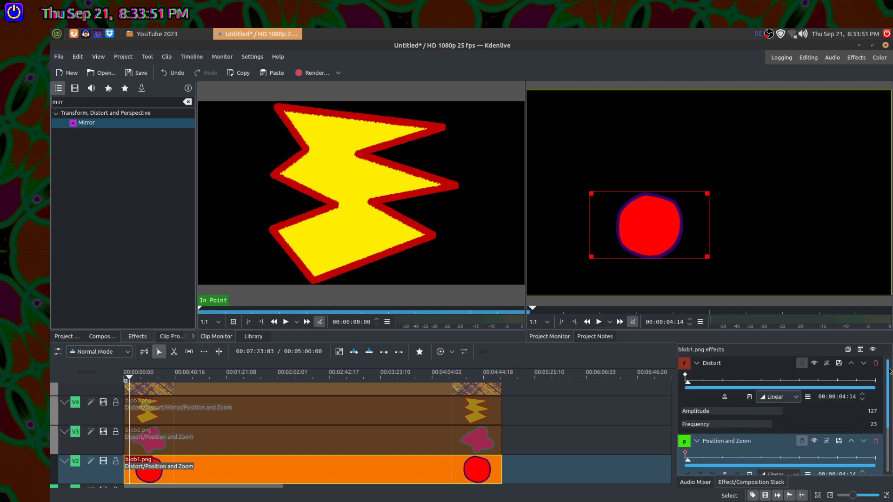
pyautogui.click(787, 414)
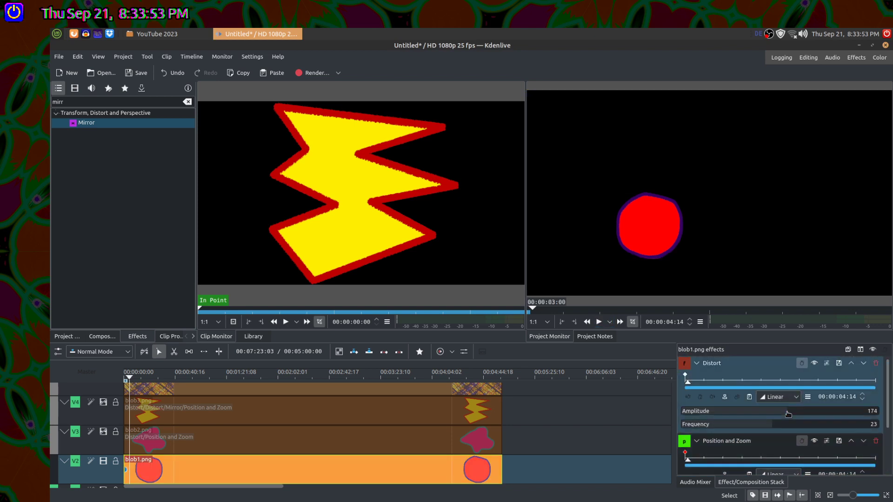
pyautogui.moveTo(792, 413); pyautogui.dragTo(827, 414)
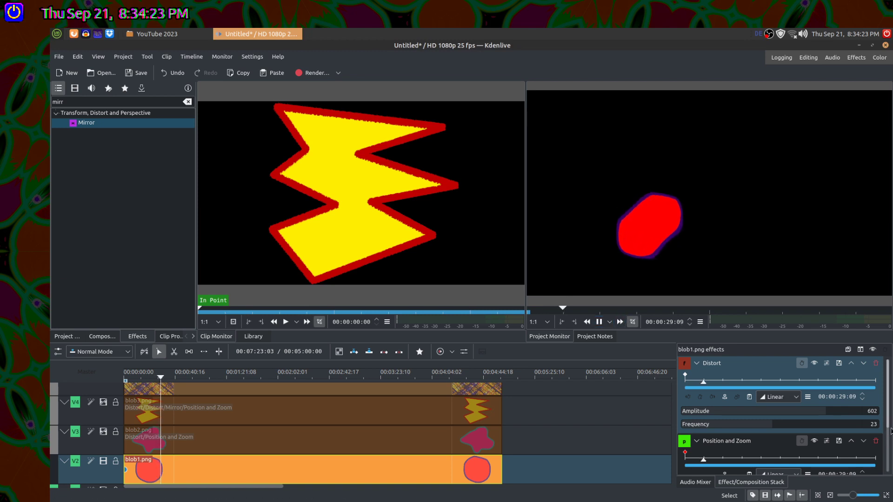
# - Pause the preview and move blob1.png off the frame to about X -474, Y 1031 at its first Position and Zoom keyframe
pyautogui.moveTo(888, 419); pyautogui.dragTo(888, 427)
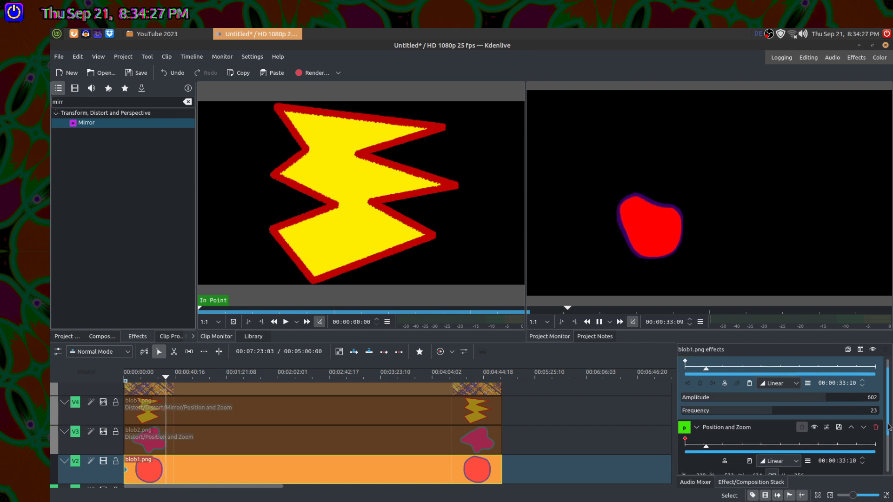
pyautogui.moveTo(888, 427); pyautogui.dragTo(889, 446)
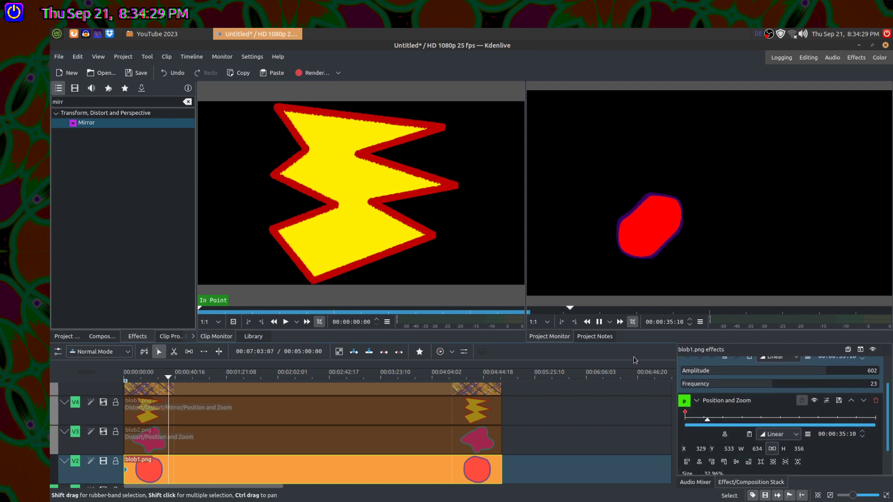
pyautogui.press('space')
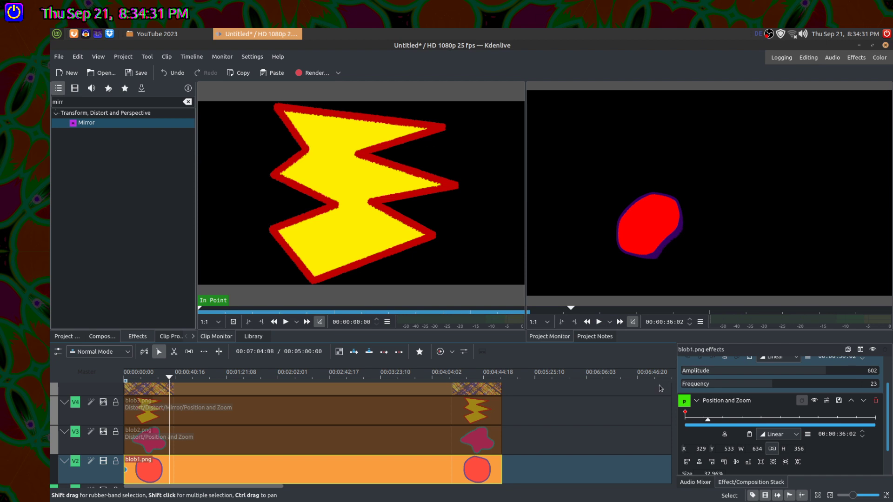
pyautogui.click(684, 417)
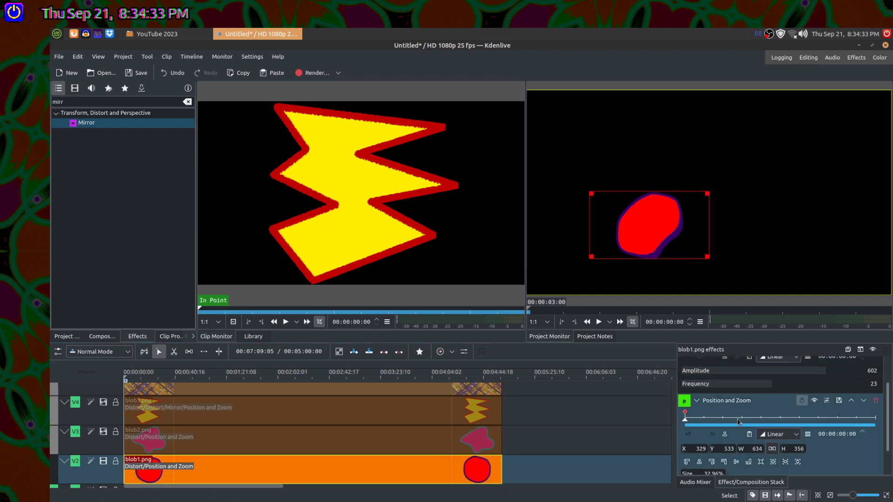
pyautogui.moveTo(889, 412); pyautogui.dragTo(892, 442)
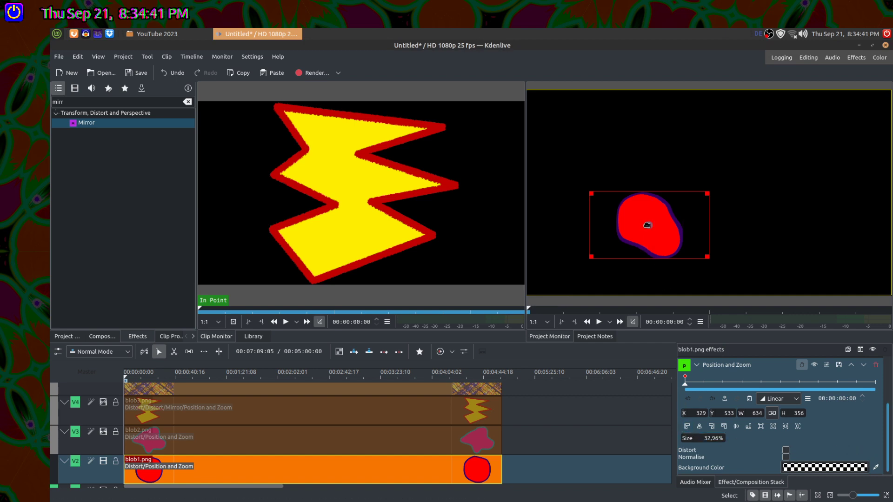
pyautogui.moveTo(647, 225); pyautogui.dragTo(496, 320)
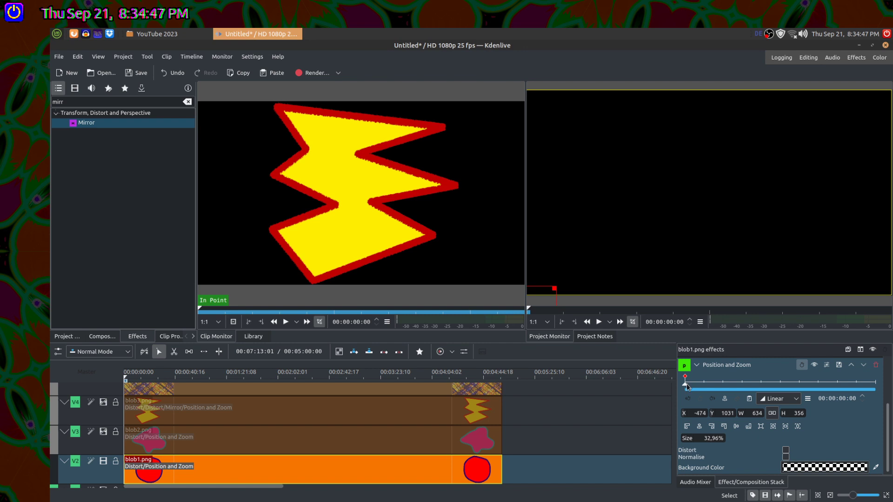
# - Set the interpolation of the first Position and Zoom keyframe of blob1.png to Smooth
pyautogui.moveTo(687, 388)
pyautogui.mouseDown()
pyautogui.moveTo(718, 390)
pyautogui.moveTo(681, 390)
pyautogui.mouseUp()
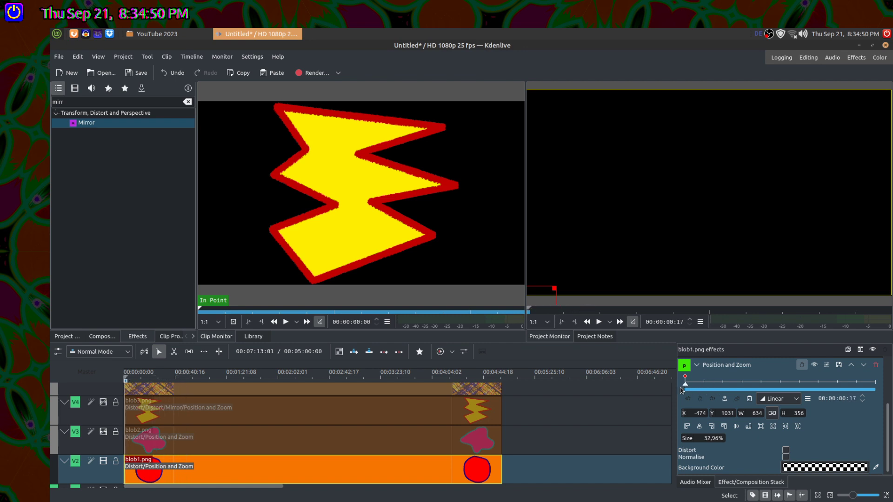
pyautogui.click(770, 399)
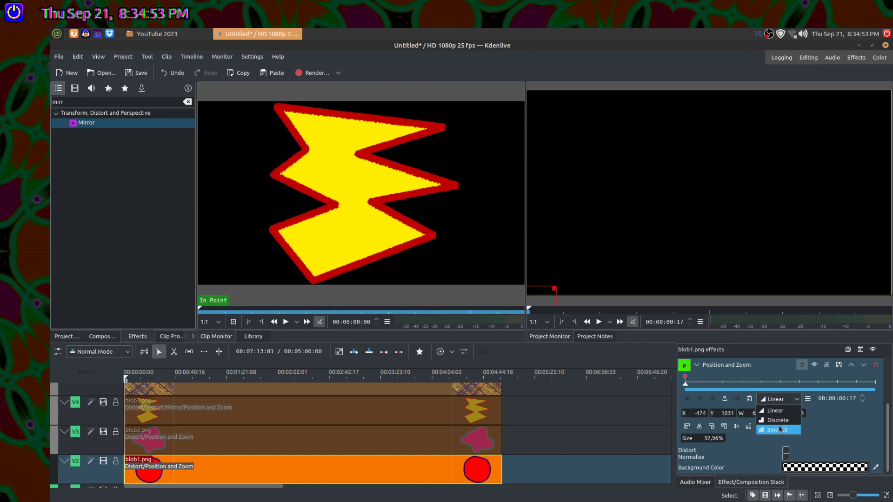
pyautogui.click(780, 428)
pyautogui.click(808, 398)
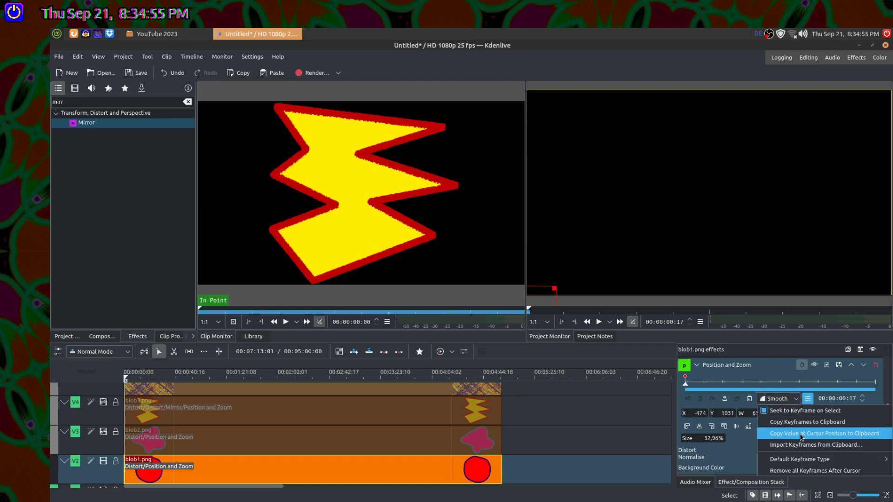
pyautogui.moveTo(798, 458)
pyautogui.click(743, 482)
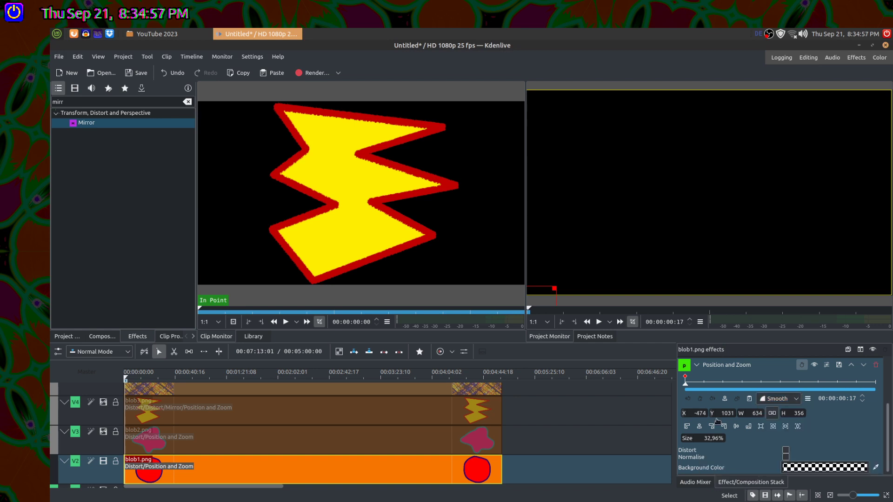
pyautogui.click(686, 381)
pyautogui.click(778, 398)
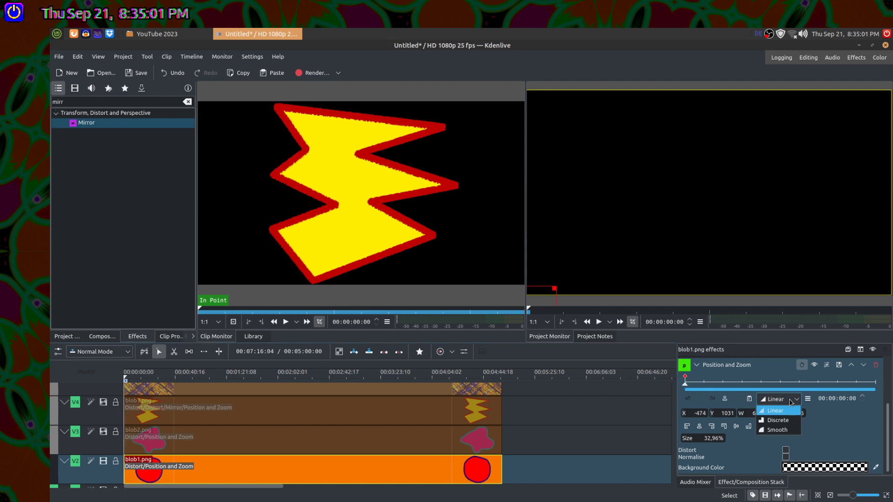
pyautogui.click(775, 430)
# - Add a Position and Zoom keyframe at 00:01:02:22 with the blob off the frame at about X 1603, Y -316
pyautogui.moveTo(686, 385); pyautogui.dragTo(724, 396)
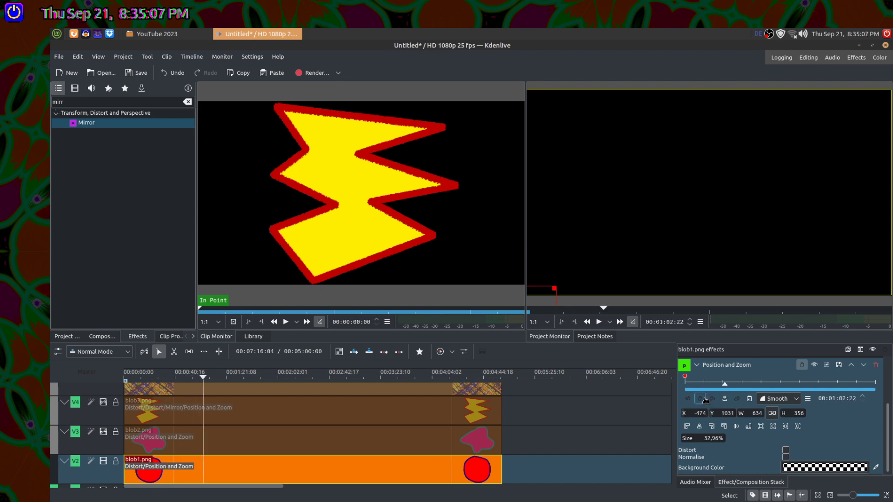
pyautogui.click(699, 427)
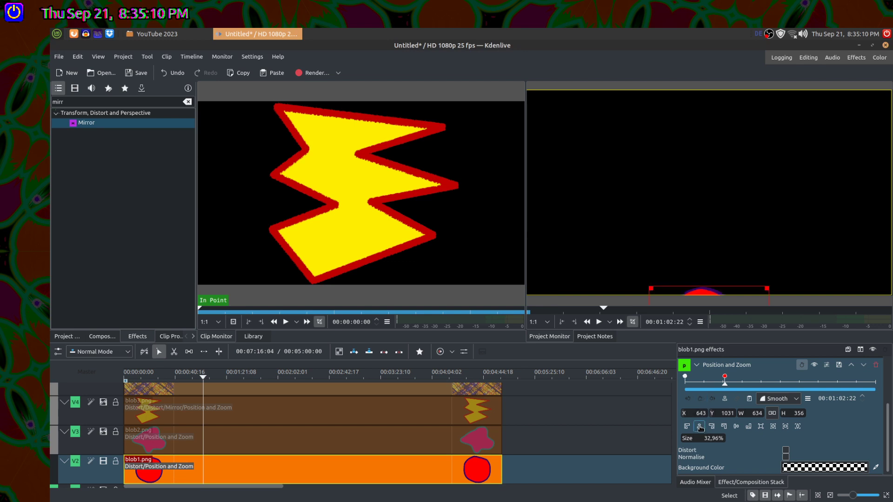
pyautogui.click(726, 426)
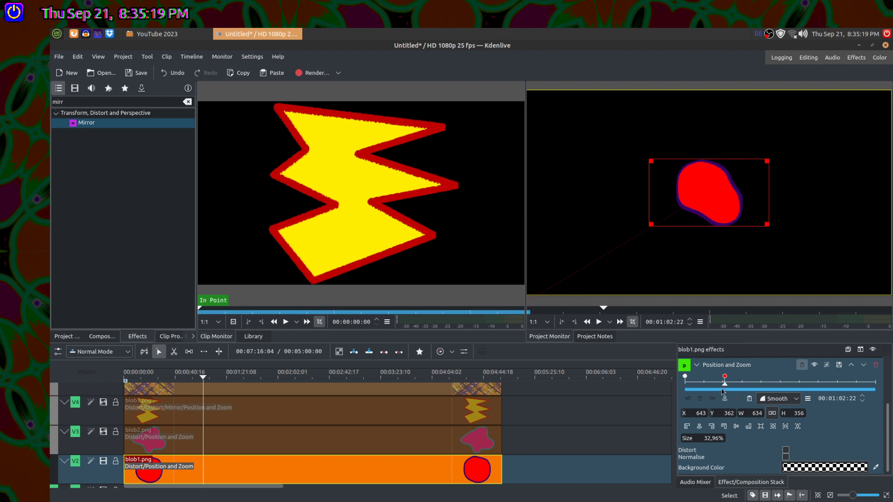
pyautogui.moveTo(738, 180); pyautogui.dragTo(890, 64)
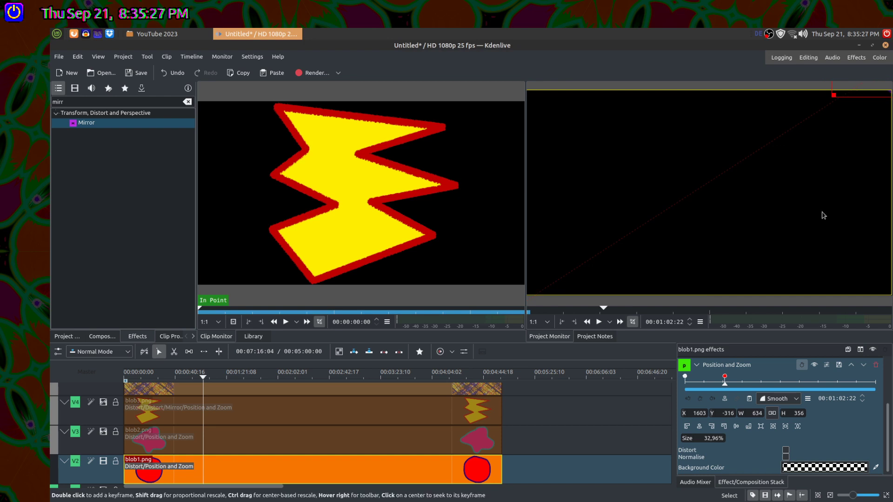
# - Add a keyframe at 00:01:58:21, centre the blob in the frame and move it to about X 934, Y 600
pyautogui.moveTo(725, 385); pyautogui.dragTo(761, 389)
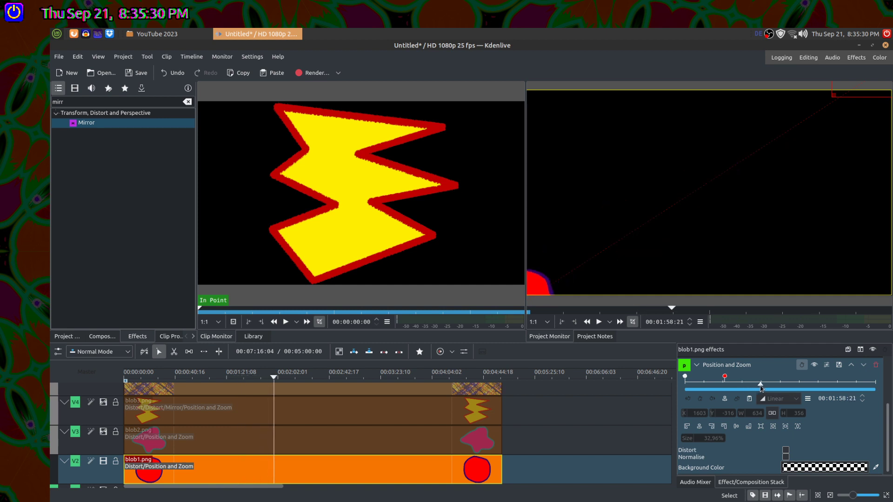
pyautogui.click(701, 399)
pyautogui.click(699, 426)
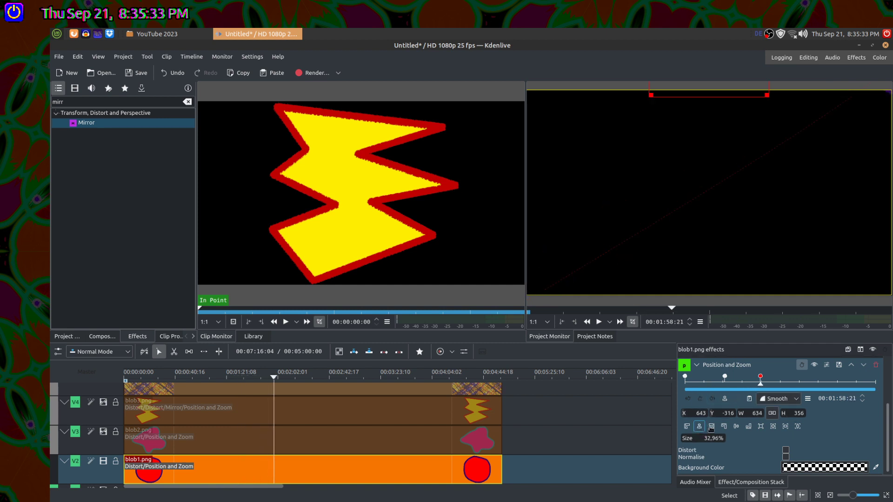
pyautogui.click(711, 426)
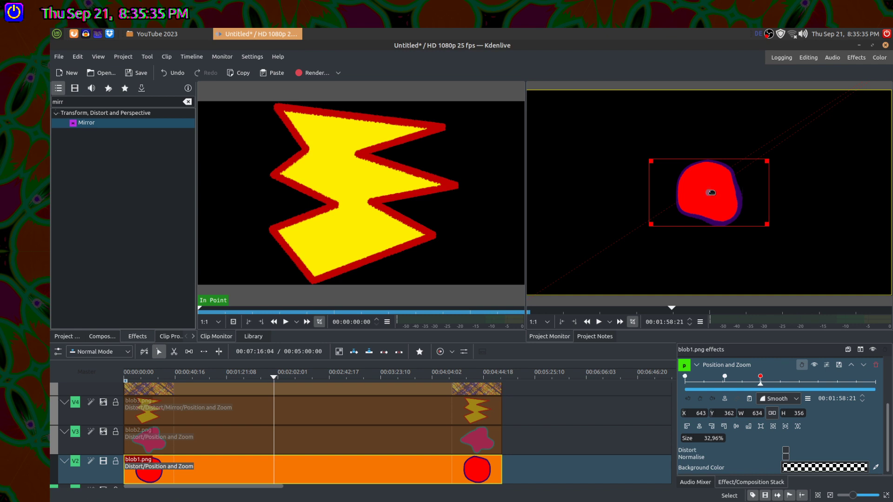
pyautogui.moveTo(711, 192); pyautogui.dragTo(766, 237)
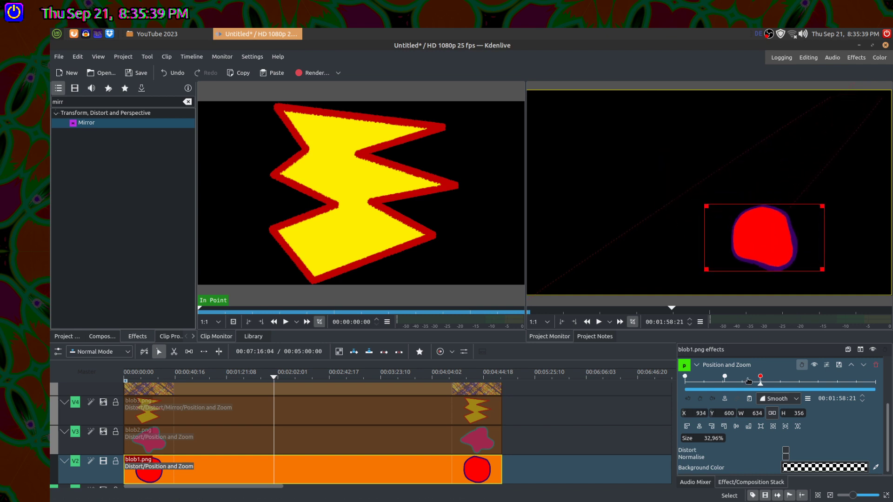
# - Shift the latest keyframe earlier and add another at 00:01:58:21 with the blob at about X 149, Y 71
pyautogui.moveTo(760, 380)
pyautogui.mouseDown()
pyautogui.moveTo(740, 381)
pyautogui.moveTo(760, 388)
pyautogui.mouseUp()
pyautogui.click(706, 400)
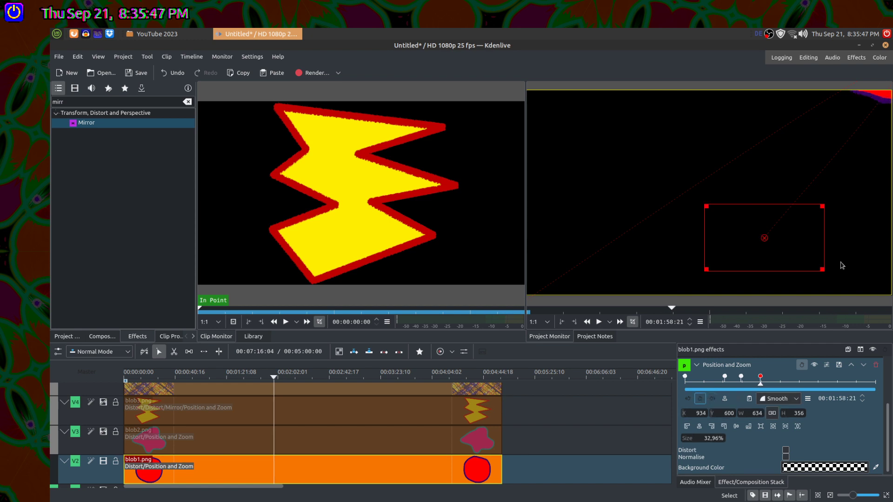
pyautogui.moveTo(757, 236); pyautogui.dragTo(615, 139)
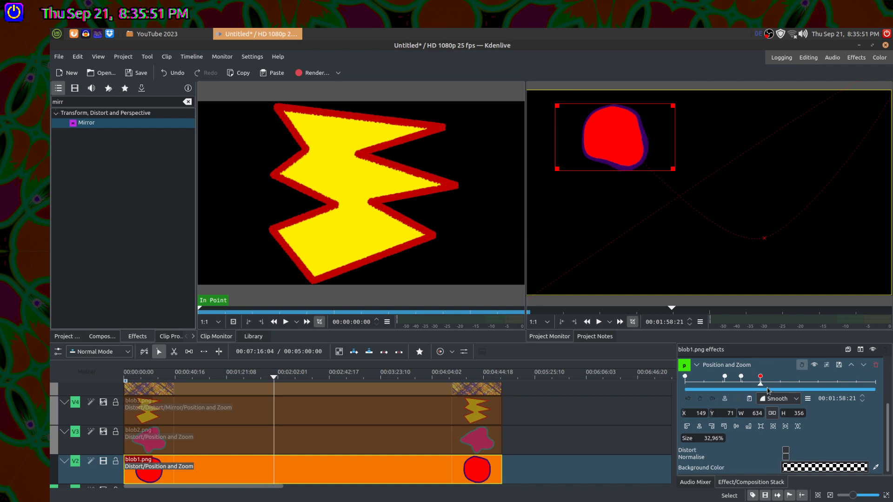
# - Add a keyframe at 00:03:01:02 with the blob off the frame at about X 1610, Y 1084
pyautogui.moveTo(761, 386); pyautogui.dragTo(801, 389)
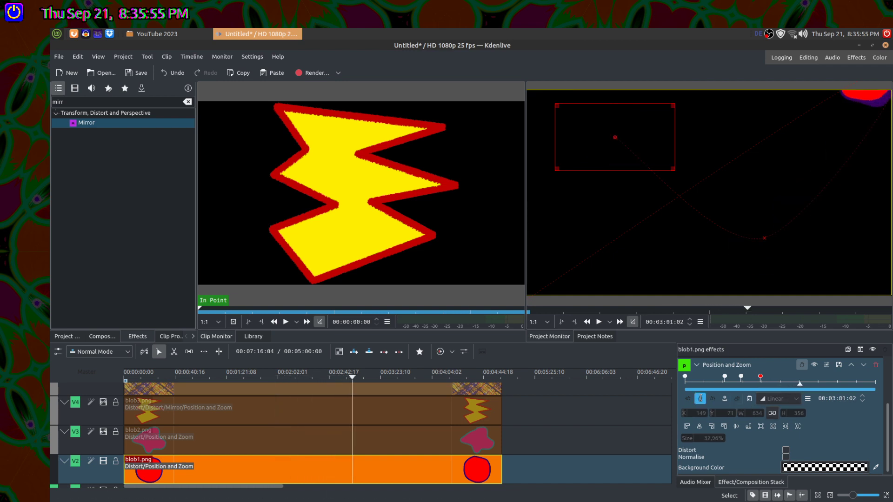
pyautogui.click(700, 398)
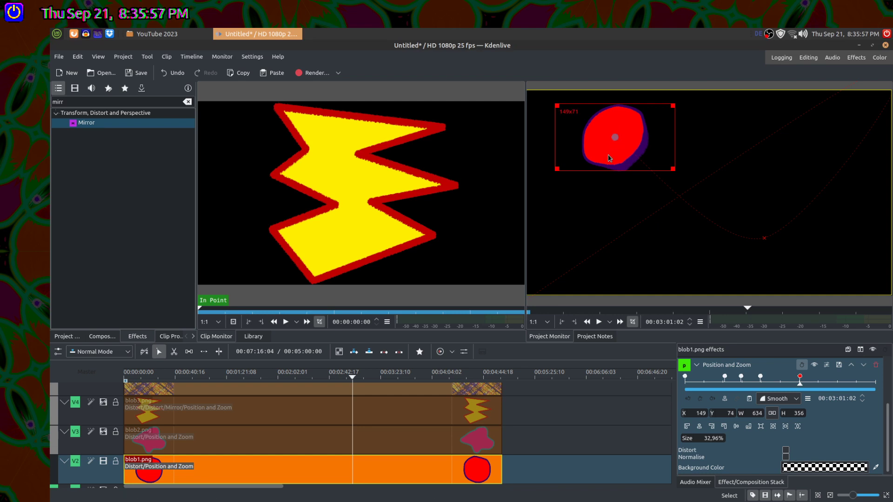
pyautogui.moveTo(609, 158); pyautogui.dragTo(890, 332)
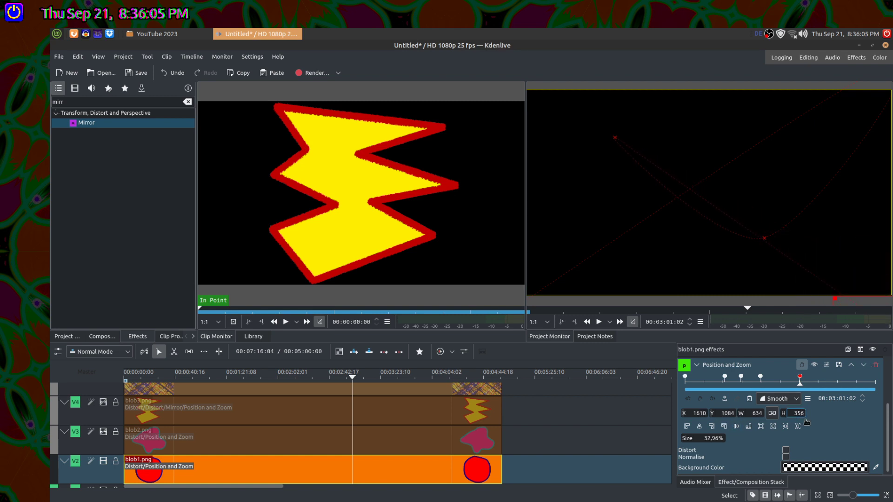
# - Add a keyframe at 00:03:59:20, centre the blob and move it off the frame to about X -499, Y 286
pyautogui.moveTo(800, 387); pyautogui.dragTo(837, 388)
pyautogui.click(701, 401)
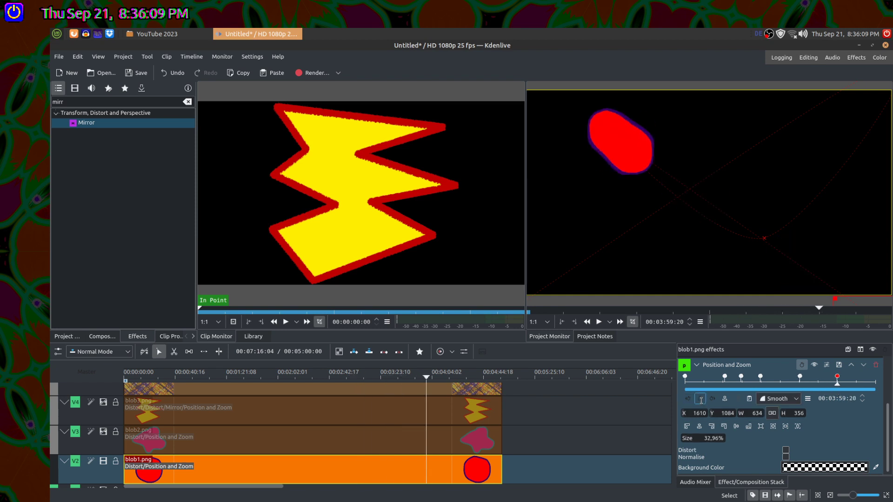
pyautogui.click(699, 426)
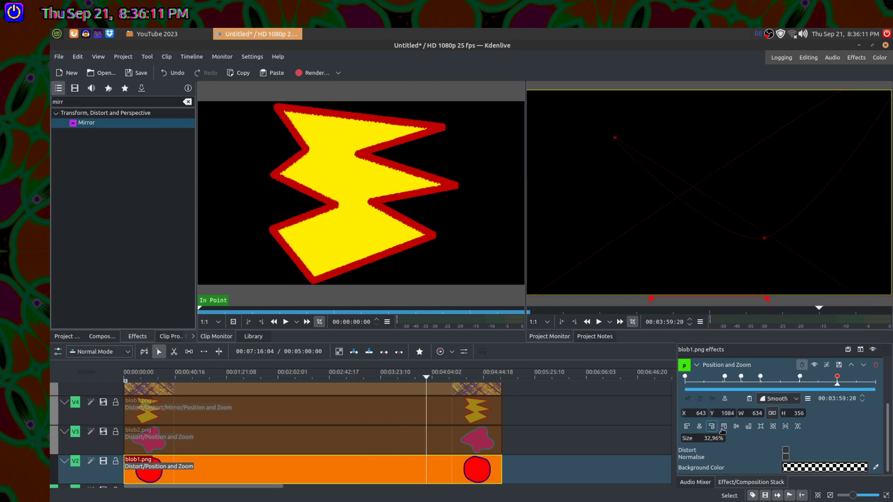
pyautogui.click(736, 425)
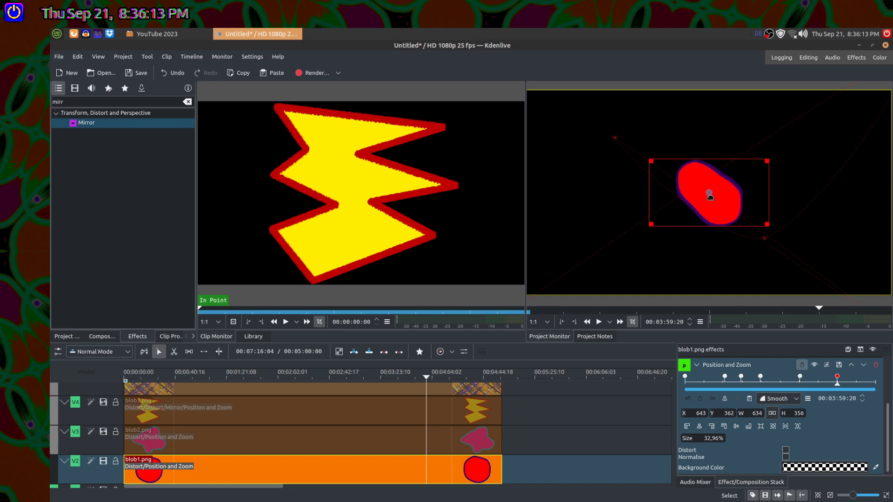
pyautogui.moveTo(707, 195); pyautogui.dragTo(495, 186)
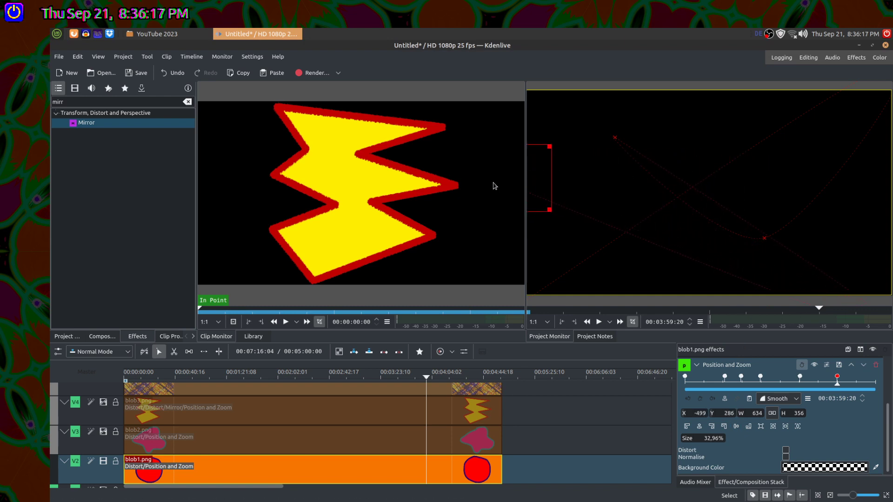
# - Add a final keyframe at 00:04:59:24 with the blob filling the frame at X 0, Y 0 and size 100%
pyautogui.moveTo(839, 386); pyautogui.dragTo(875, 385)
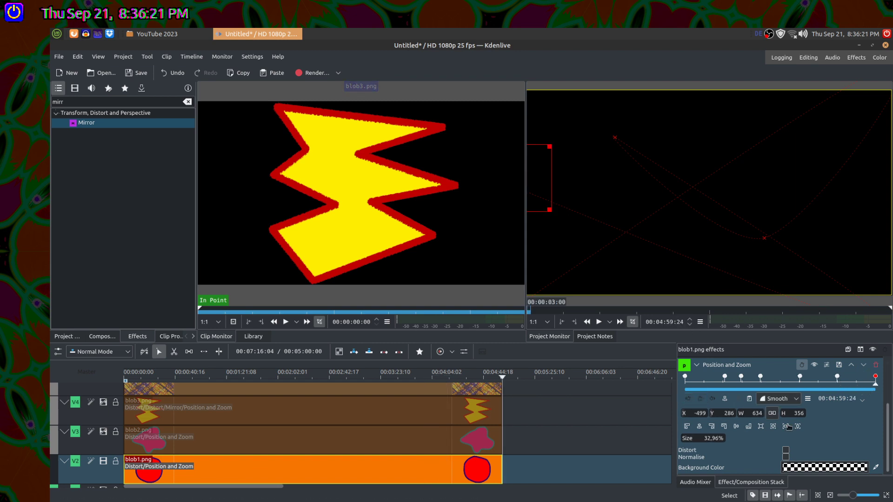
pyautogui.click(699, 426)
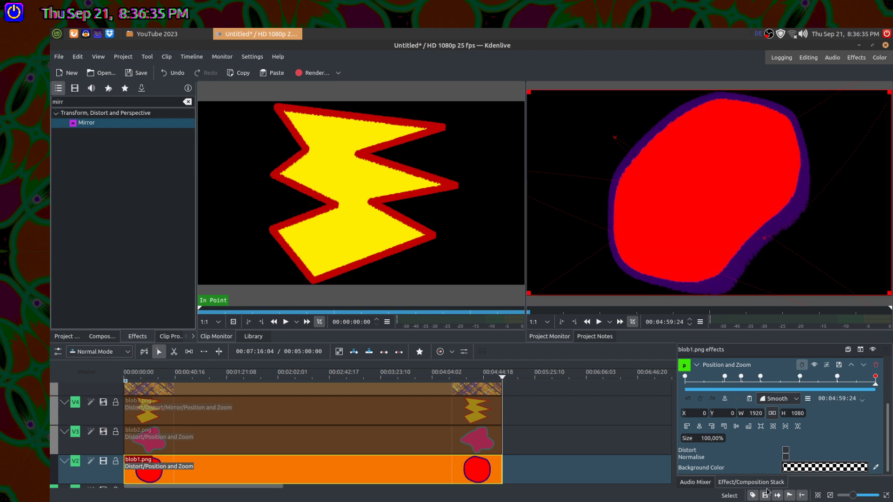
# - Play the blob1.png animation from its first keyframe and look through the project monitor's playback options
pyautogui.click(685, 377)
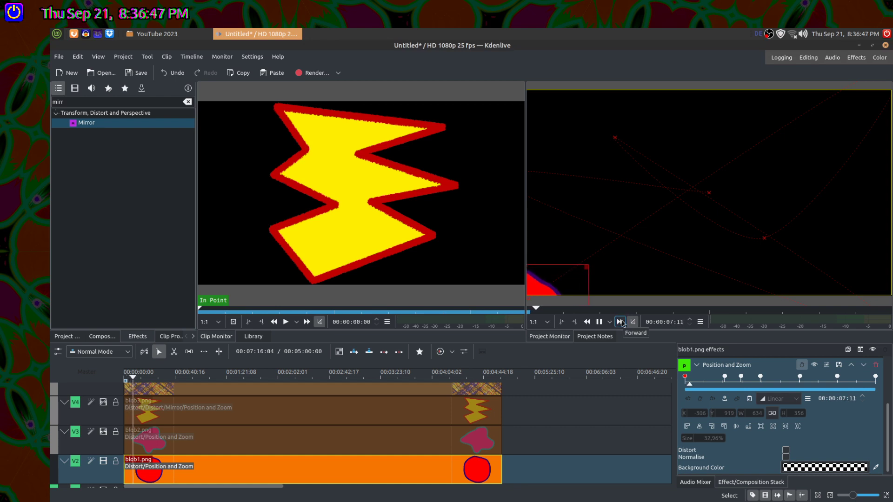
pyautogui.click(621, 322)
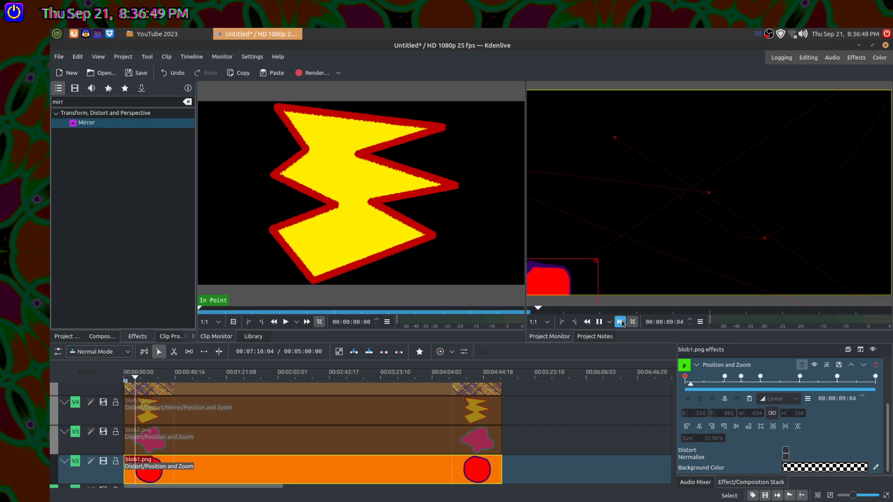
pyautogui.click(700, 321)
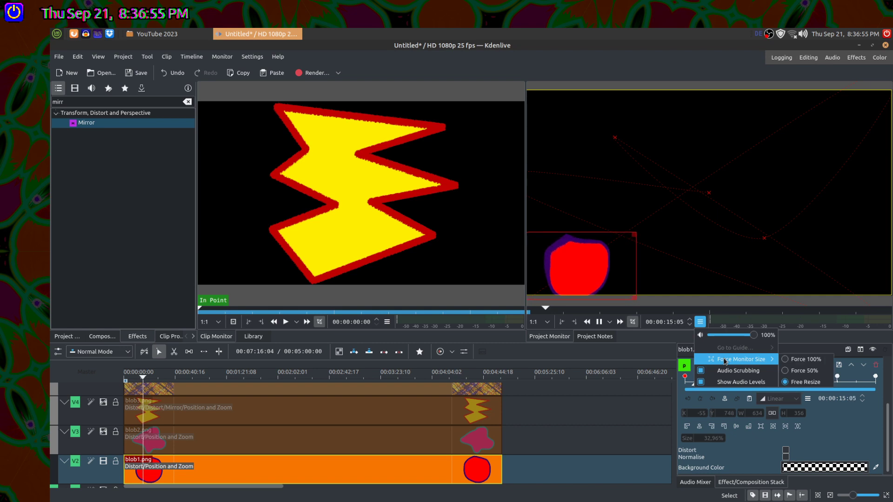
pyautogui.click(701, 322)
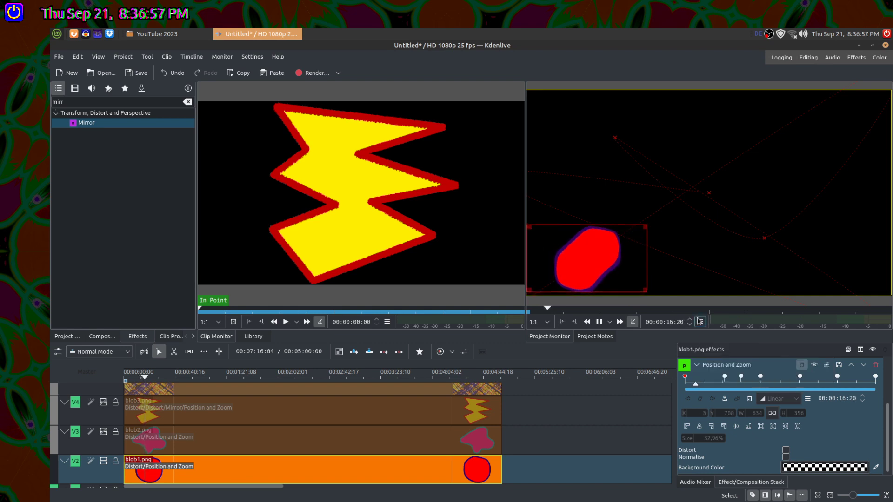
pyautogui.click(609, 322)
pyautogui.click(610, 321)
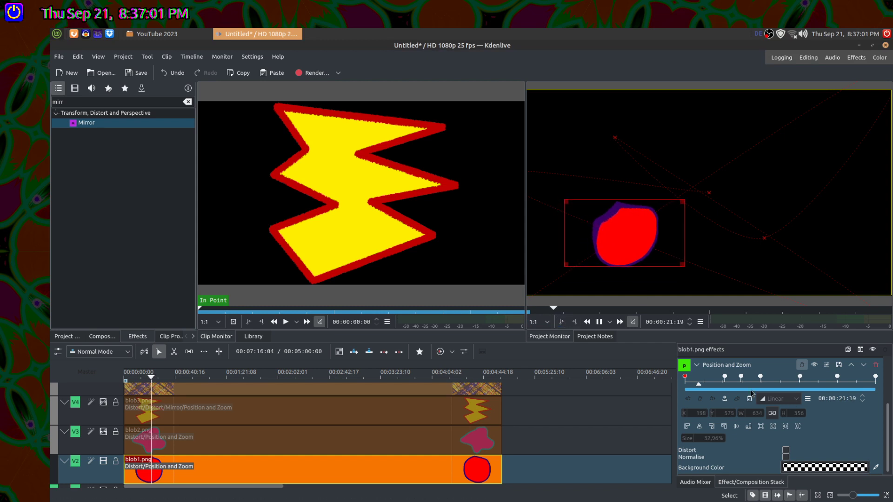
# - Return near the timeline start, show track V3, hide V2, and enable the Position and Zoom effect on blob2.png
pyautogui.click(700, 385)
pyautogui.moveTo(701, 386); pyautogui.dragTo(655, 361)
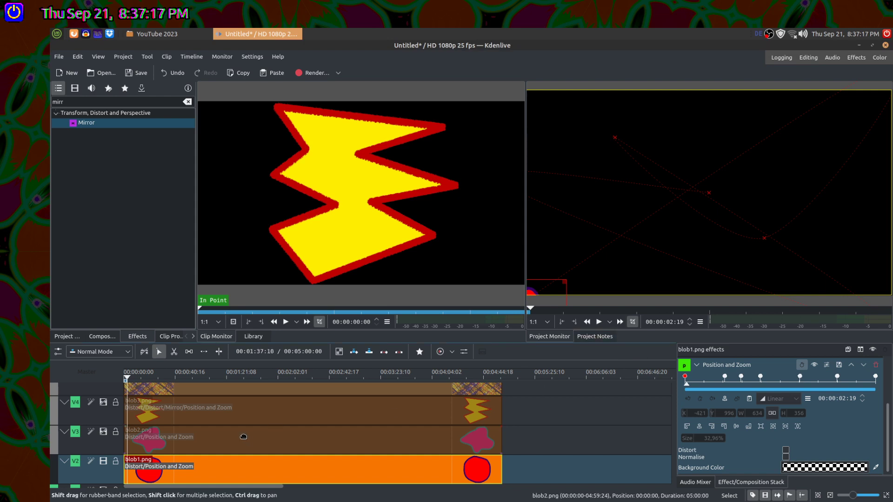
pyautogui.click(103, 432)
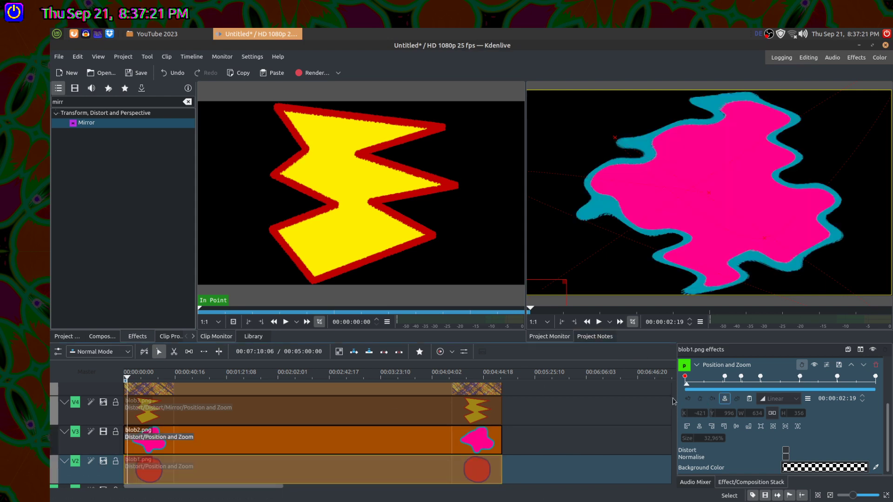
pyautogui.press('Up')
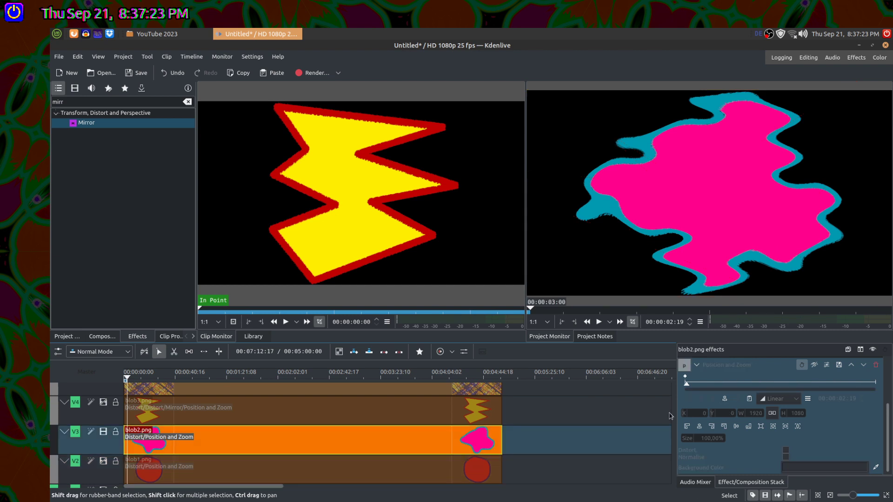
pyautogui.click(813, 366)
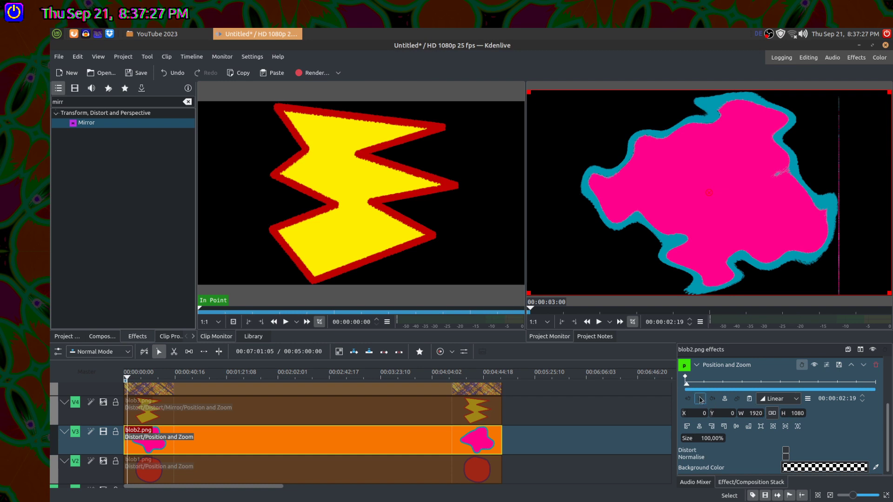
# - Set blob2.png's first Position and Zoom keyframe to Smooth interpolation and shrink the blob to 1% size
pyautogui.click(685, 378)
pyautogui.click(776, 399)
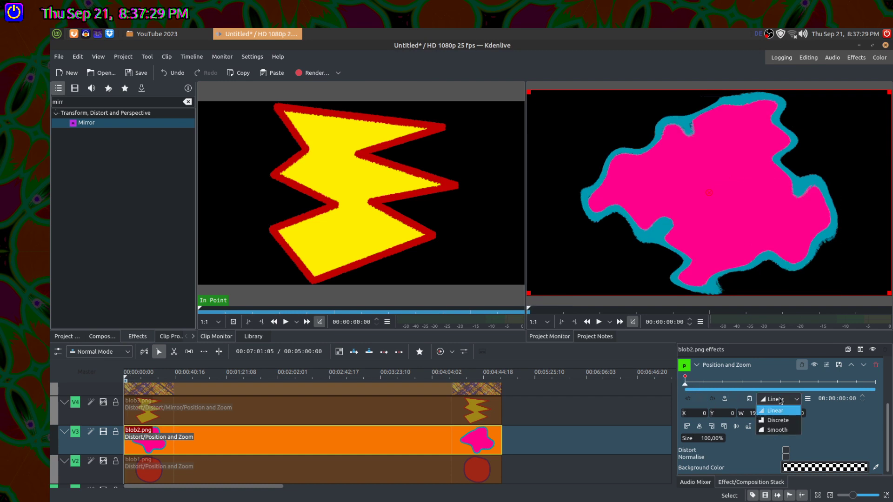
pyautogui.click(783, 429)
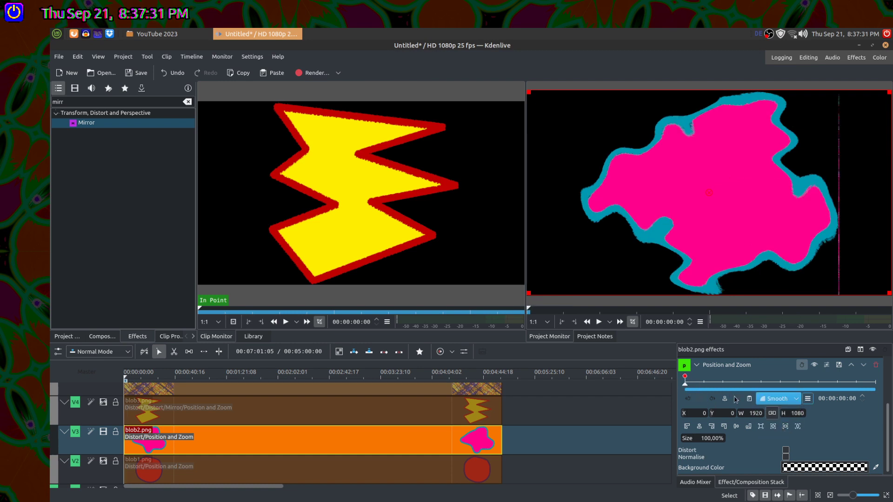
pyautogui.click(704, 412)
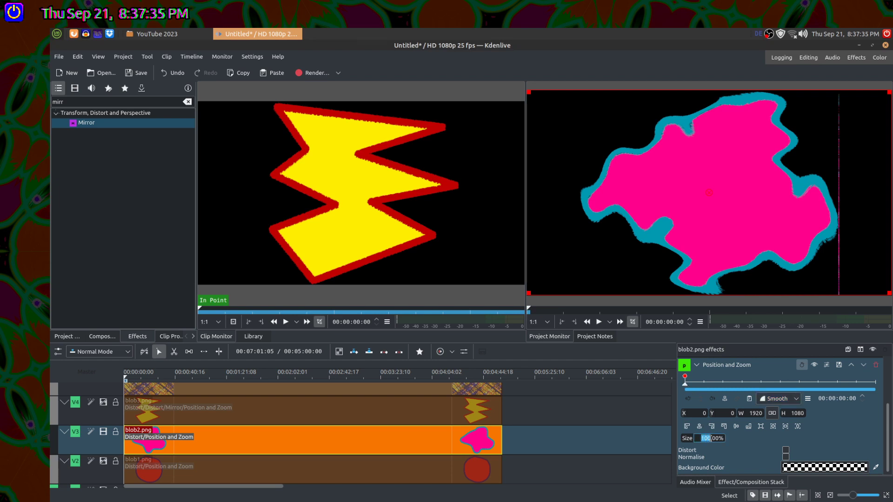
pyautogui.press('Return')
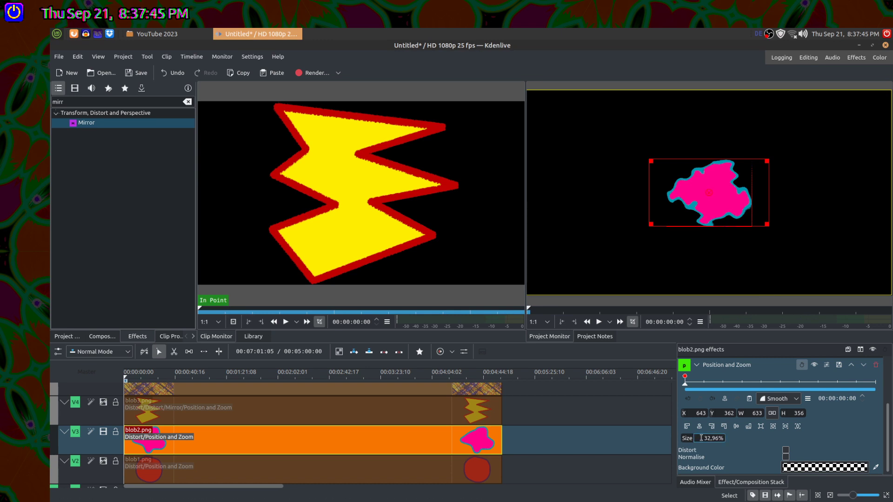
pyautogui.moveTo(704, 438); pyautogui.dragTo(714, 440)
pyautogui.scroll(-20, 699, 439)
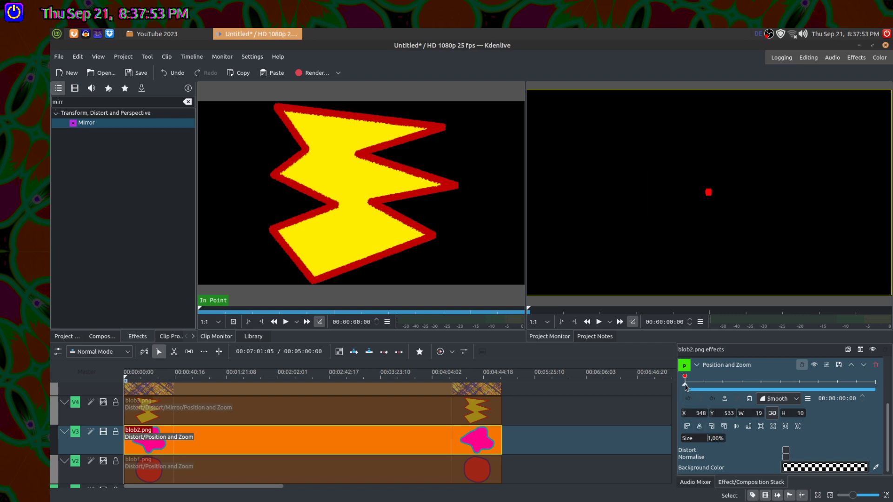
# - Add a blob2.png keyframe at 00:00:29:17 with size 100%, and set the first keyframe's size to 1%
pyautogui.moveTo(685, 387); pyautogui.dragTo(705, 388)
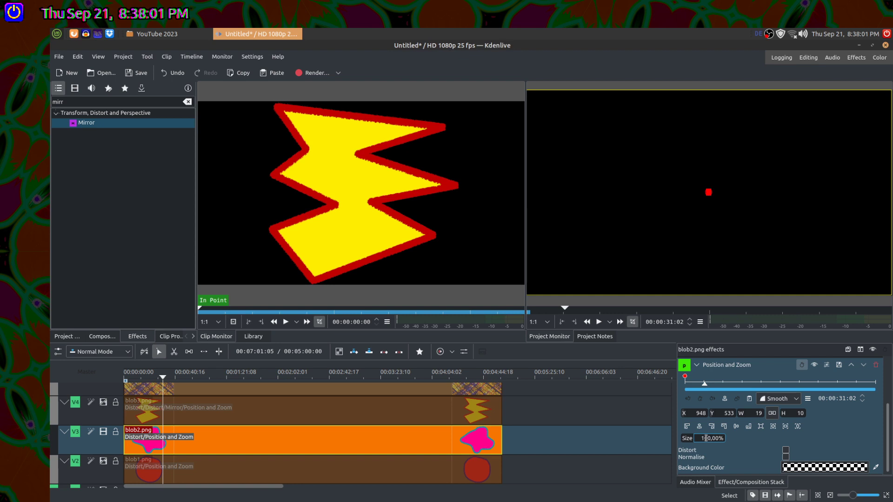
pyautogui.click(685, 377)
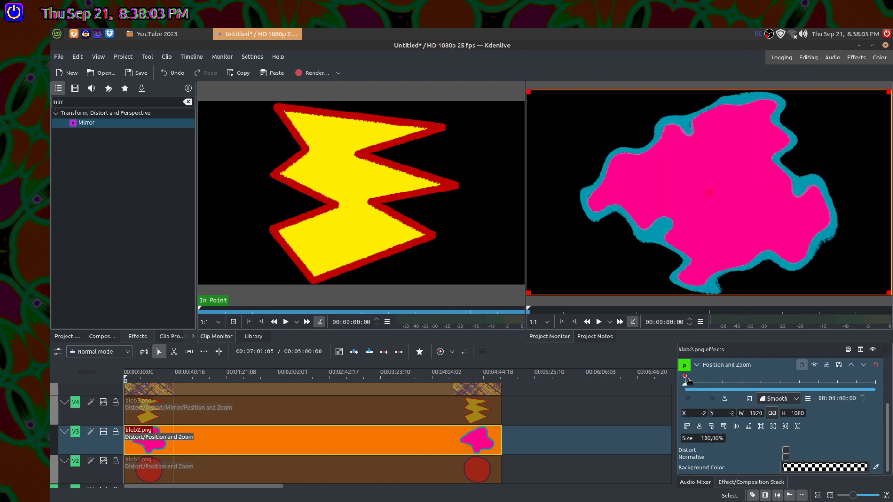
pyautogui.moveTo(686, 386); pyautogui.dragTo(703, 386)
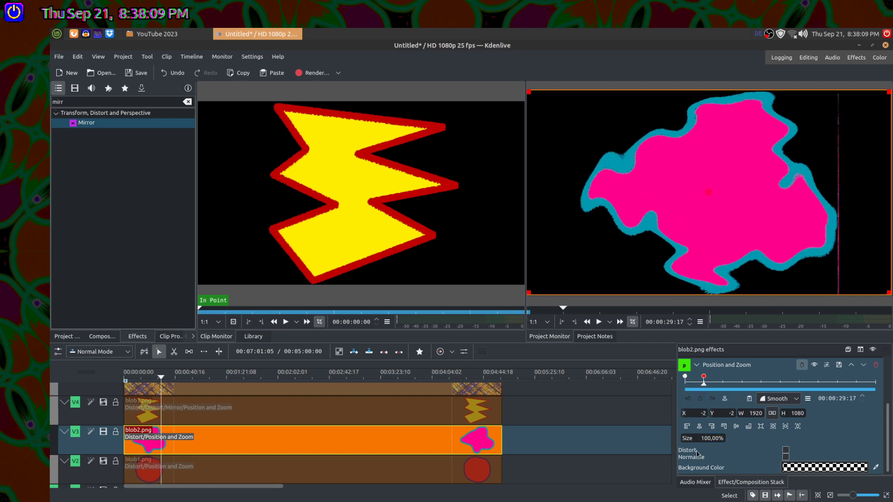
pyautogui.click(687, 390)
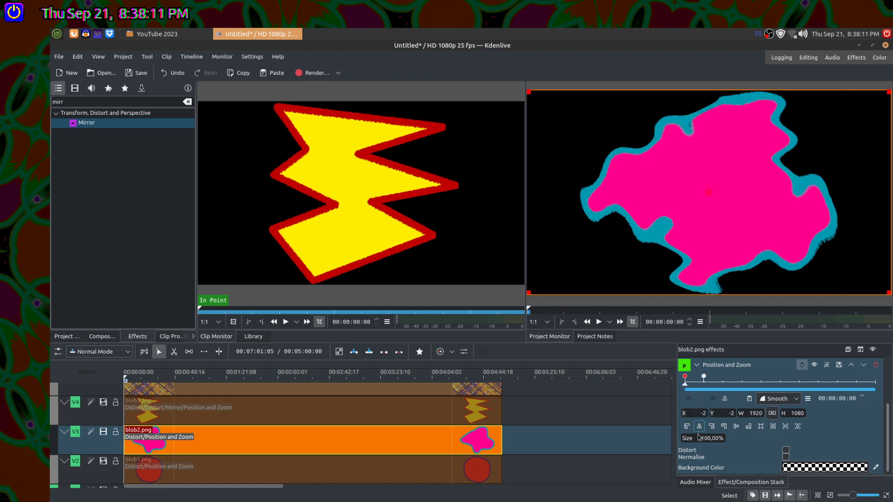
pyautogui.scroll(-20, 699, 437)
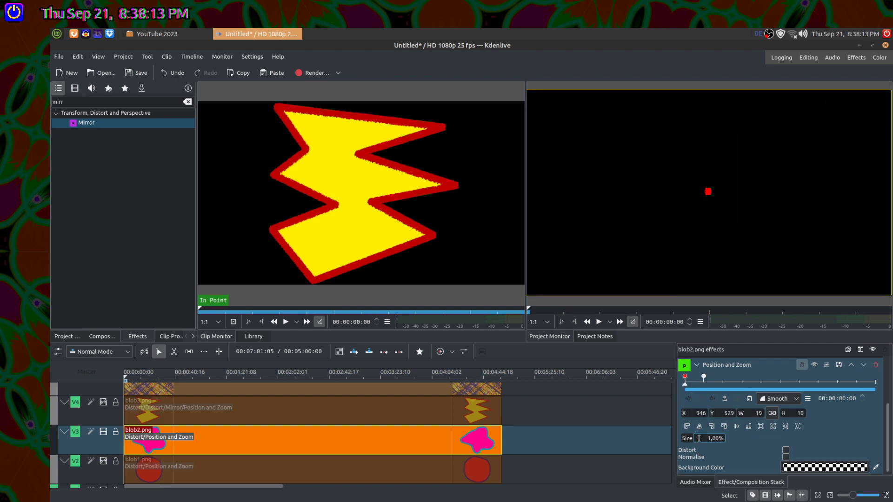
# - Add a keyframe at 00:01:29:03 with the blob at 30% size and move it to about X 371, Y 500
pyautogui.click(704, 378)
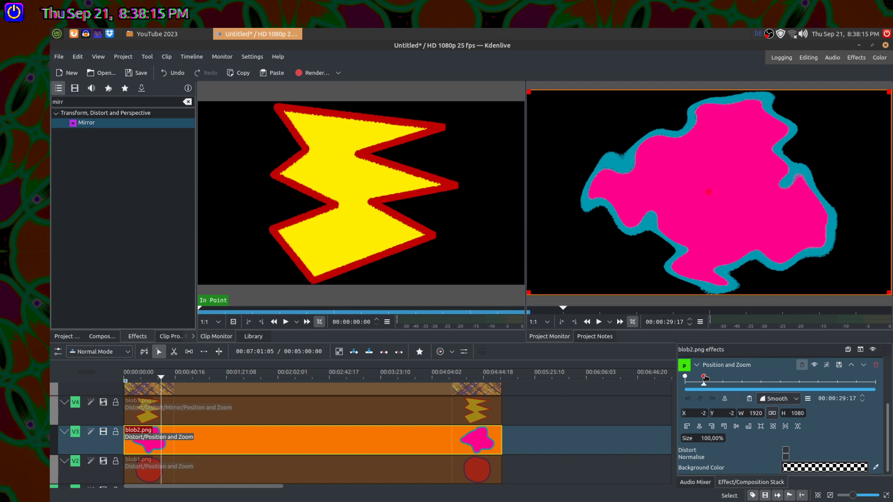
pyautogui.moveTo(704, 387); pyautogui.dragTo(742, 388)
pyautogui.click(723, 398)
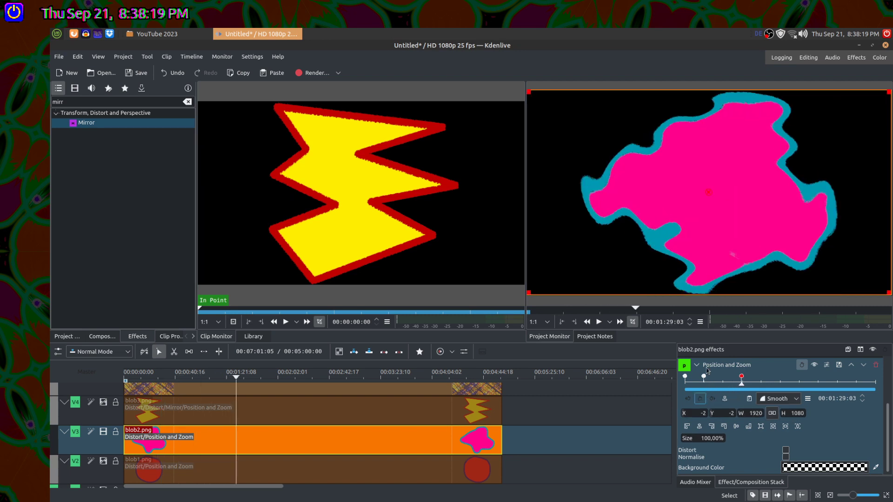
pyautogui.moveTo(700, 438); pyautogui.dragTo(706, 438)
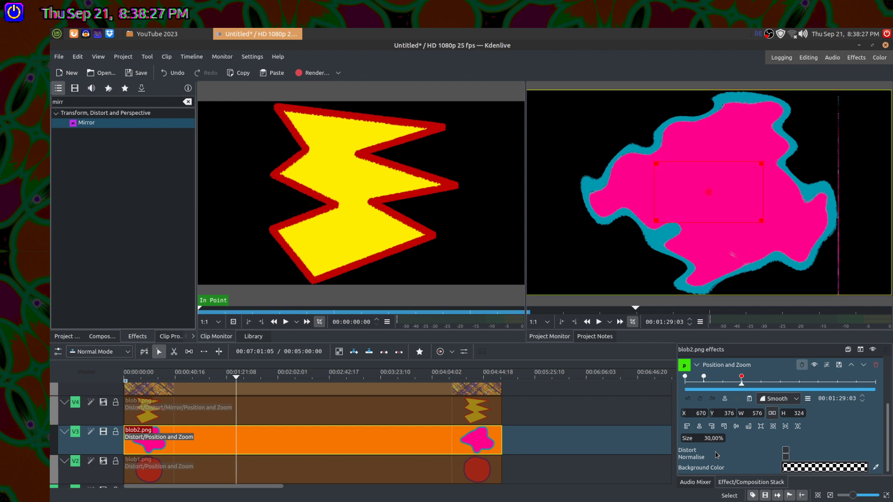
pyautogui.press('Return')
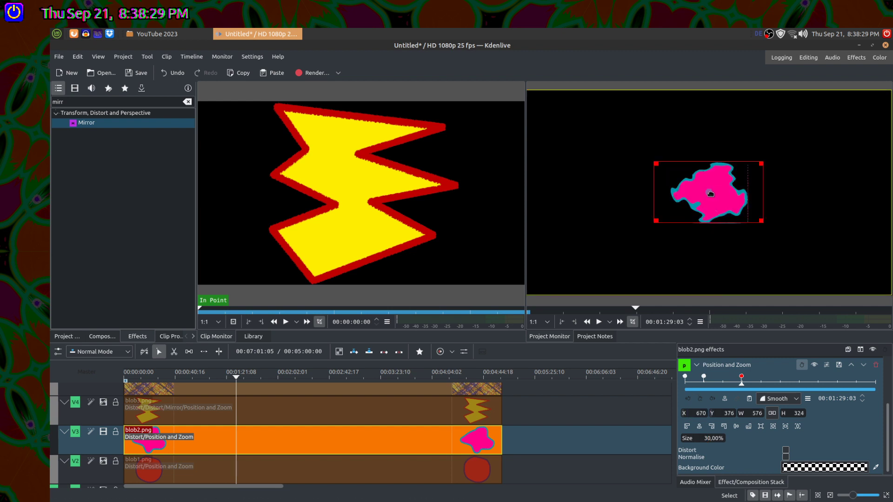
pyautogui.moveTo(711, 193); pyautogui.dragTo(653, 217)
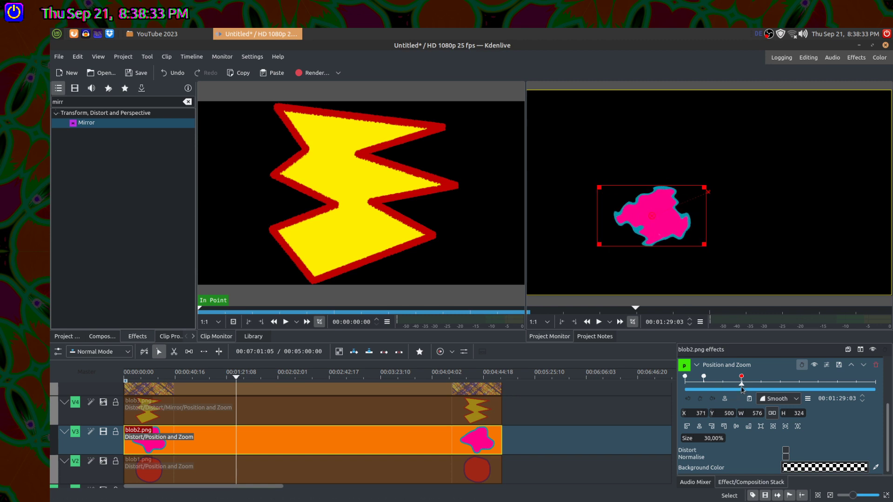
# - Add a keyframe at 00:02:30:16 with the blob at about 37% size, moved to about X 945, Y 290
pyautogui.moveTo(743, 389); pyautogui.dragTo(780, 386)
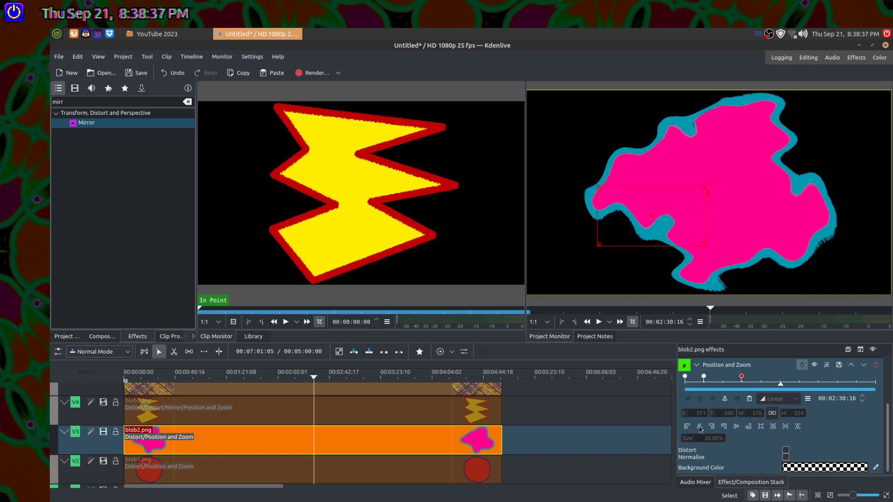
pyautogui.click(700, 398)
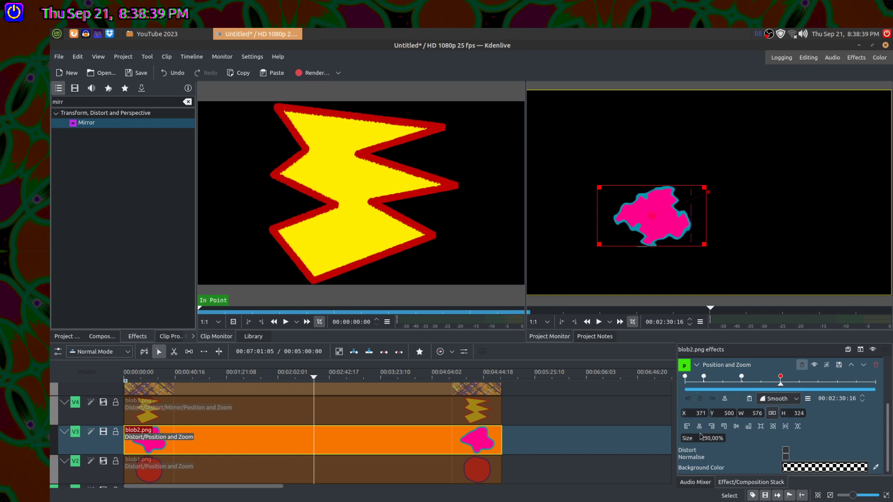
pyautogui.moveTo(702, 438); pyautogui.dragTo(706, 438)
pyautogui.moveTo(652, 216); pyautogui.dragTo(773, 185)
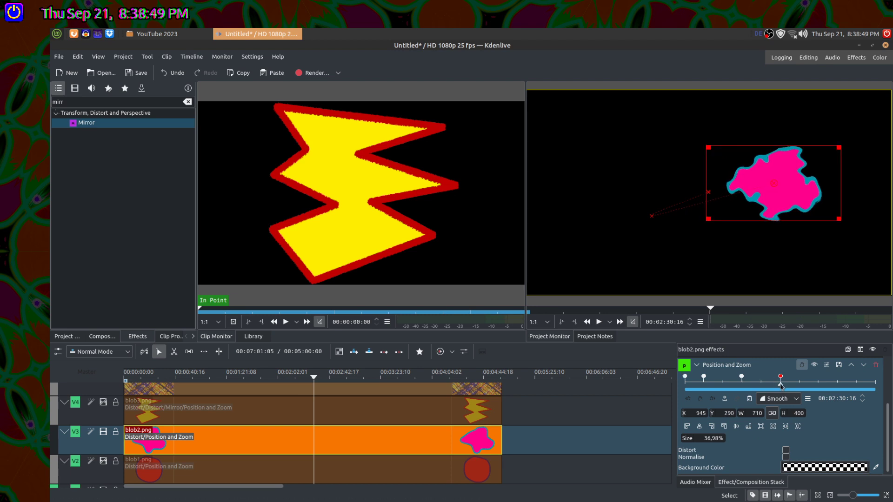
# - Add a keyframe at 00:03:28:18 and move the blob to about X 1192, Y 602
pyautogui.moveTo(781, 385); pyautogui.dragTo(818, 386)
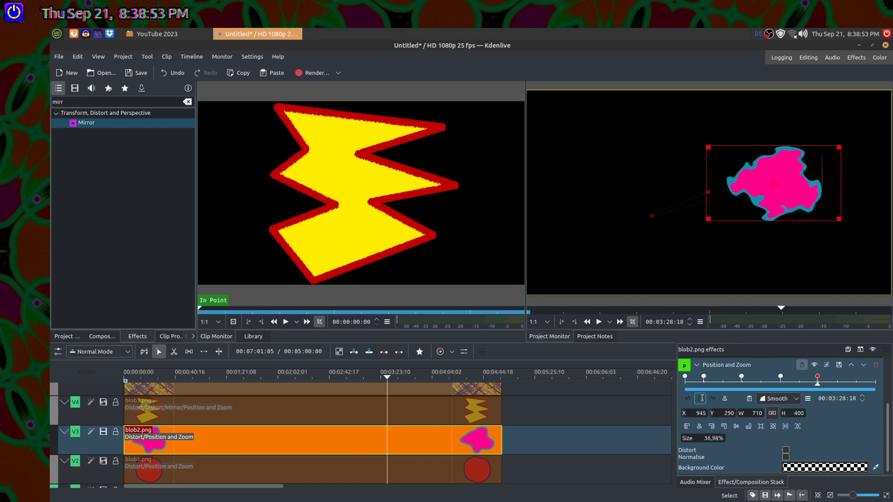
pyautogui.click(700, 399)
pyautogui.moveTo(774, 184); pyautogui.dragTo(823, 246)
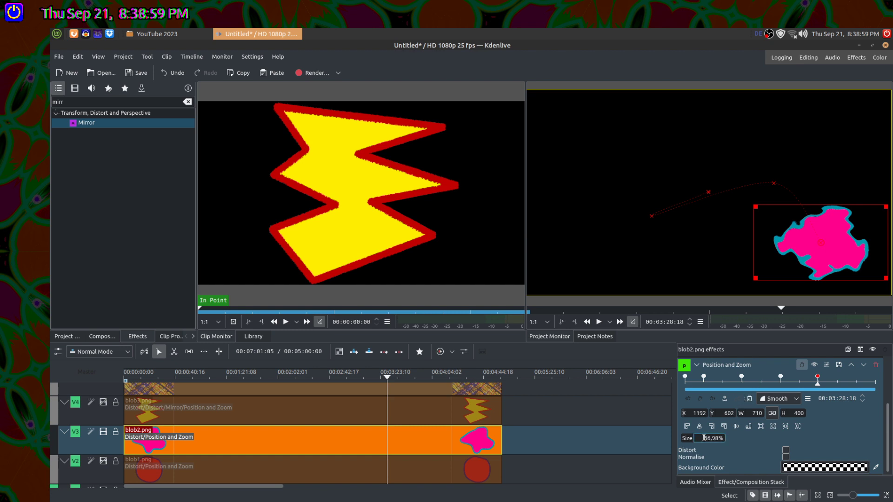
pyautogui.moveTo(704, 438); pyautogui.dragTo(707, 439)
pyautogui.press('Return')
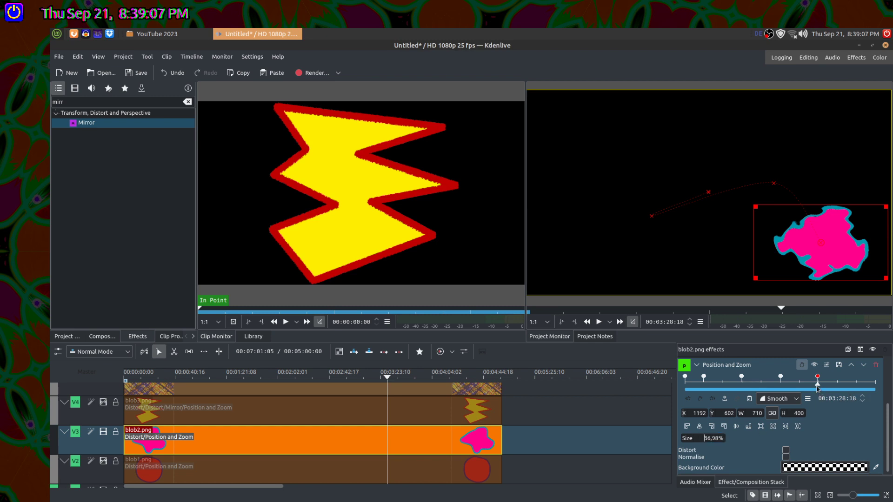
# - Add a keyframe at 00:03:59:20 with the blob at 69% size, moved to about X 661, Y 307
pyautogui.moveTo(817, 388); pyautogui.dragTo(837, 386)
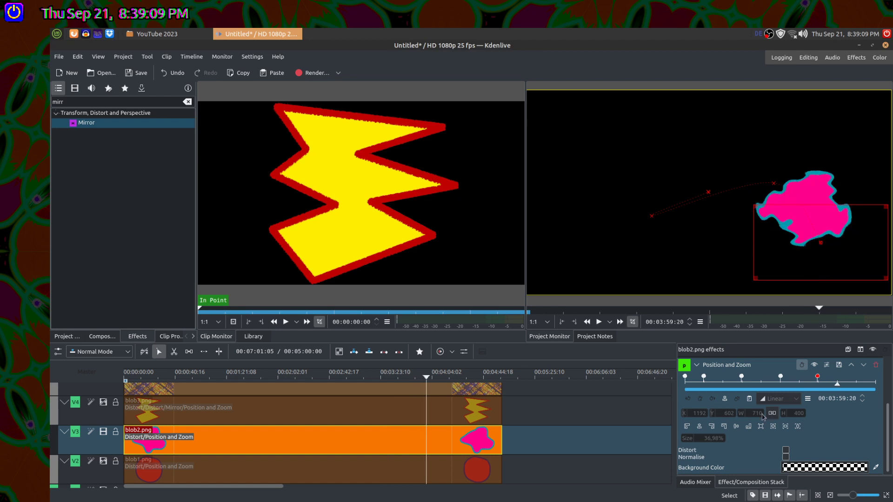
pyautogui.click(701, 398)
pyautogui.doubleClick(717, 440)
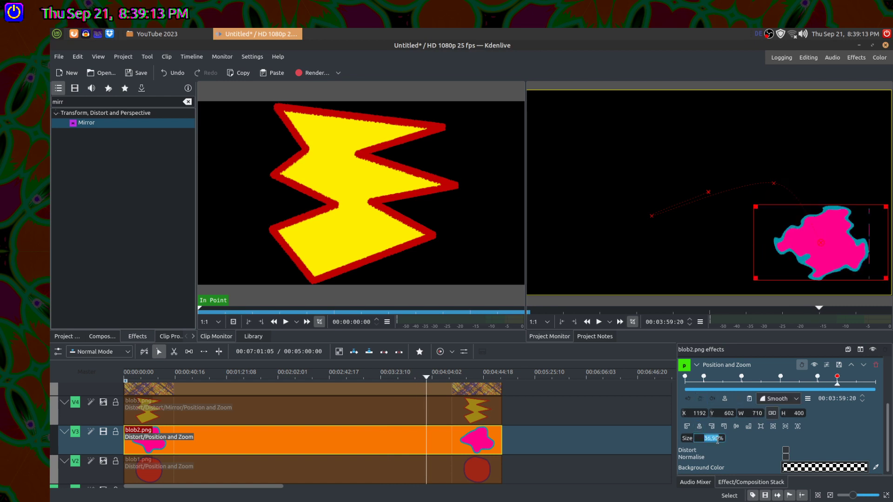
pyautogui.write('69')
pyautogui.press('Return')
pyautogui.click(698, 413)
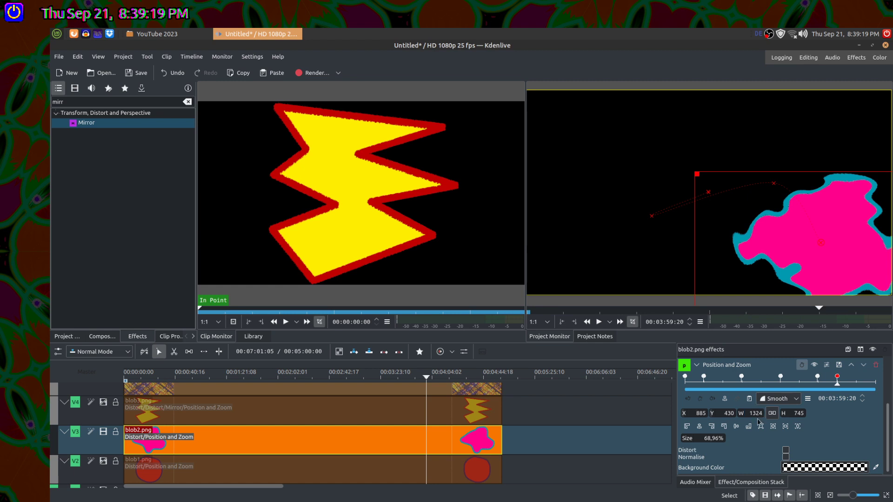
pyautogui.moveTo(817, 245); pyautogui.dragTo(774, 223)
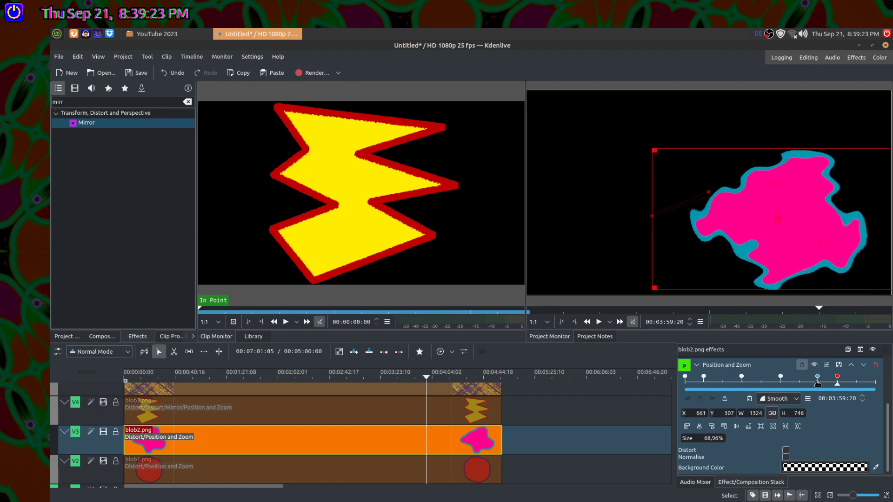
# - Add a final keyframe at 00:04:59:24 with the blob moved to about X 36, Y 97 and shrunk to 1%
pyautogui.moveTo(836, 386); pyautogui.dragTo(877, 387)
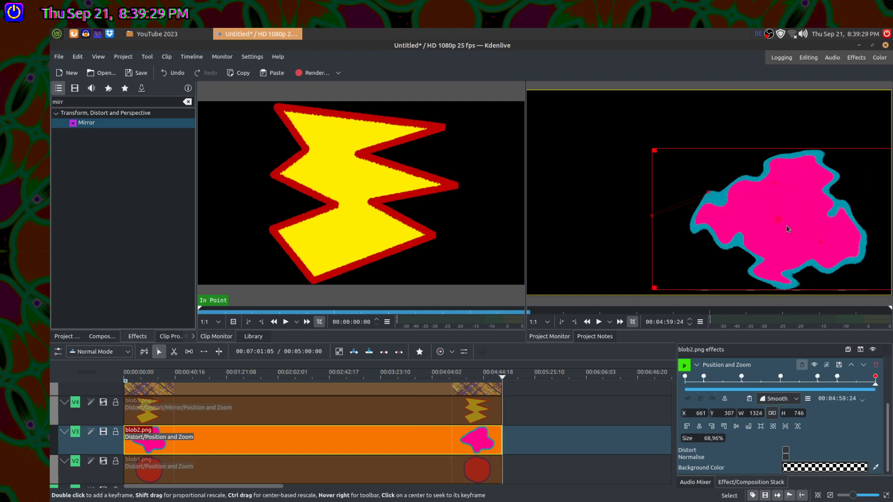
pyautogui.moveTo(788, 229); pyautogui.dragTo(669, 189)
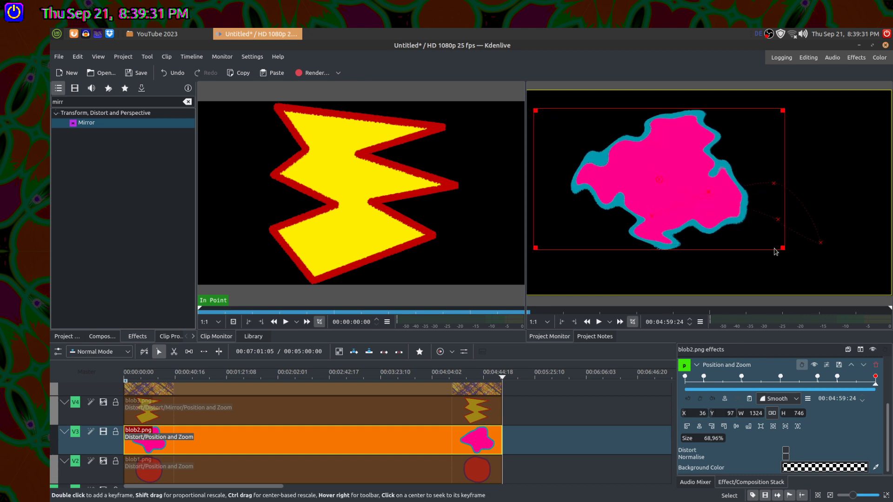
pyautogui.moveTo(783, 248); pyautogui.dragTo(532, 110)
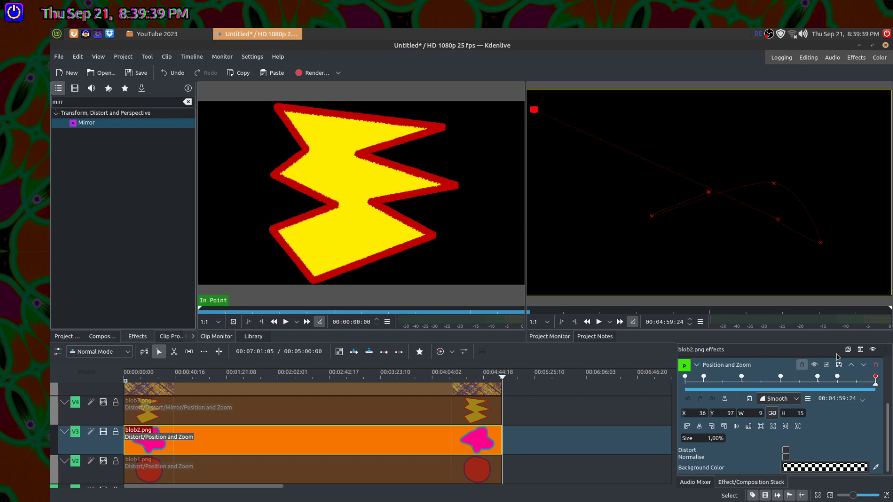
# - Show track V2 again, preview both blobs towards the end, and select blob1.png's final keyframe at 00:04:59:24
pyautogui.click(103, 463)
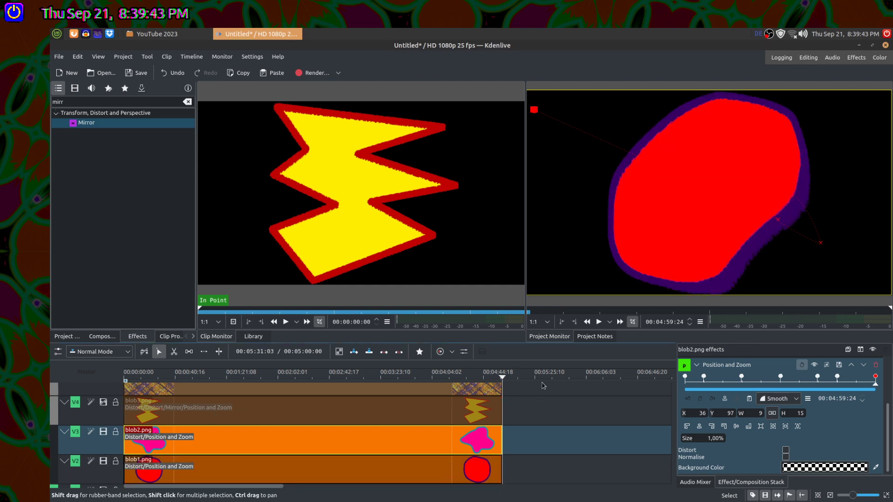
pyautogui.moveTo(390, 376); pyautogui.dragTo(502, 389)
pyautogui.click(484, 468)
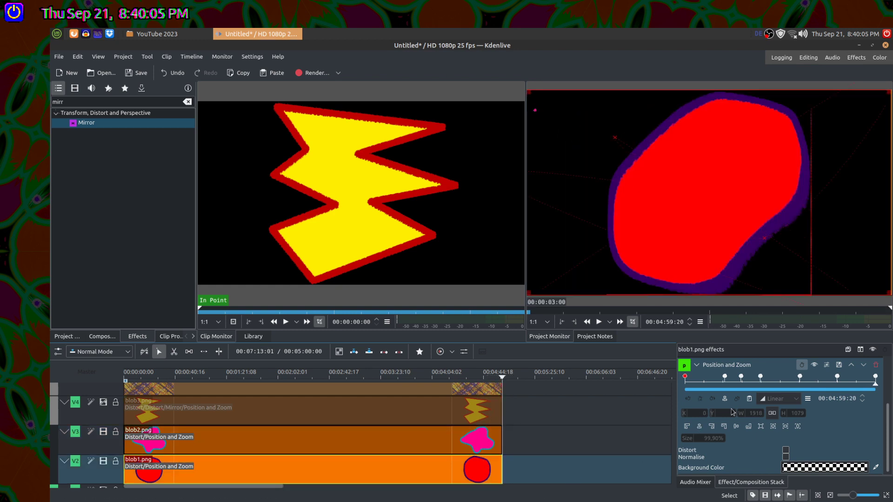
pyautogui.click(875, 377)
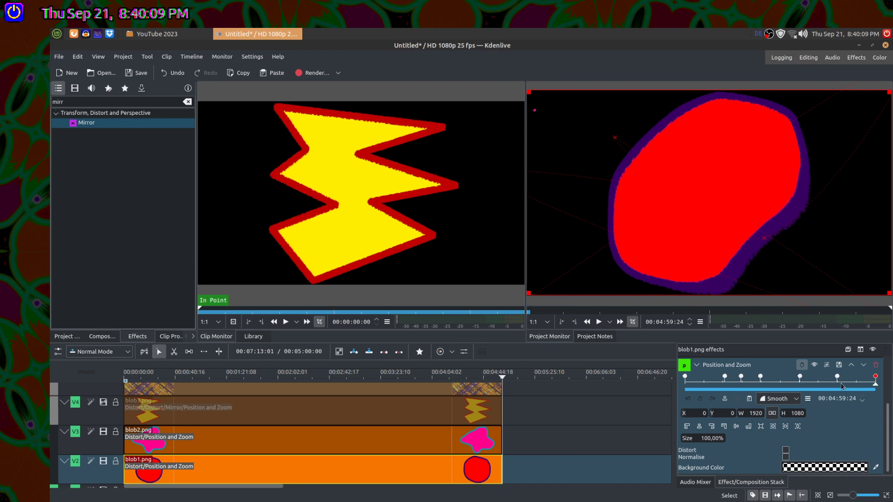
# - Move blob1.png's last Position and Zoom keyframe slightly earlier and add a new one at 00:04:59:24 with the size shrunk to 1%
pyautogui.moveTo(874, 382)
pyautogui.mouseDown()
pyautogui.moveTo(861, 380)
pyautogui.moveTo(886, 388)
pyautogui.mouseUp()
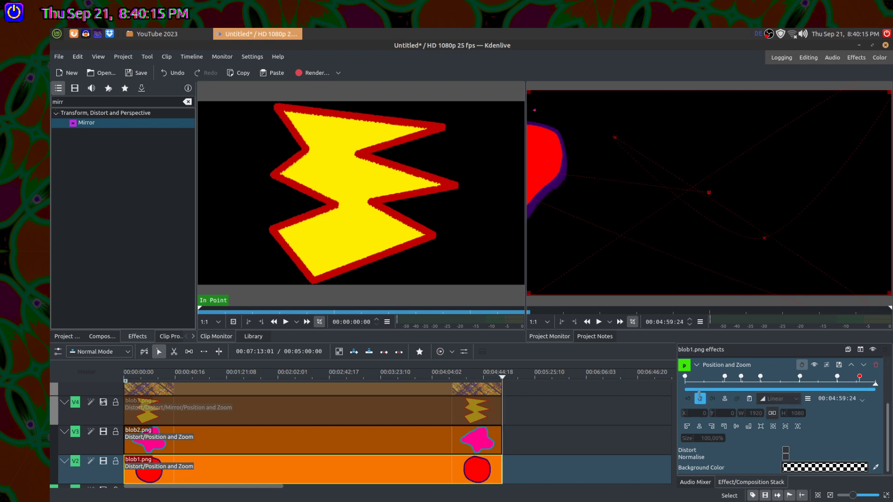
pyautogui.click(700, 398)
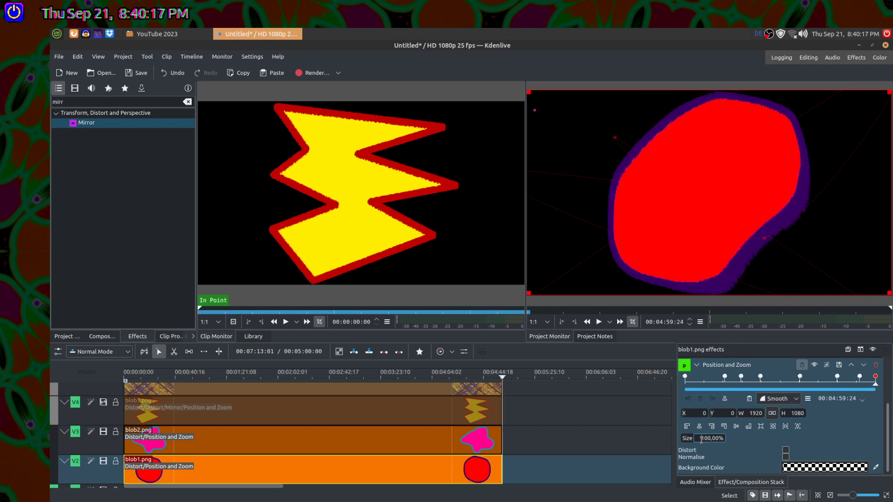
pyautogui.scroll(-10, 701, 440)
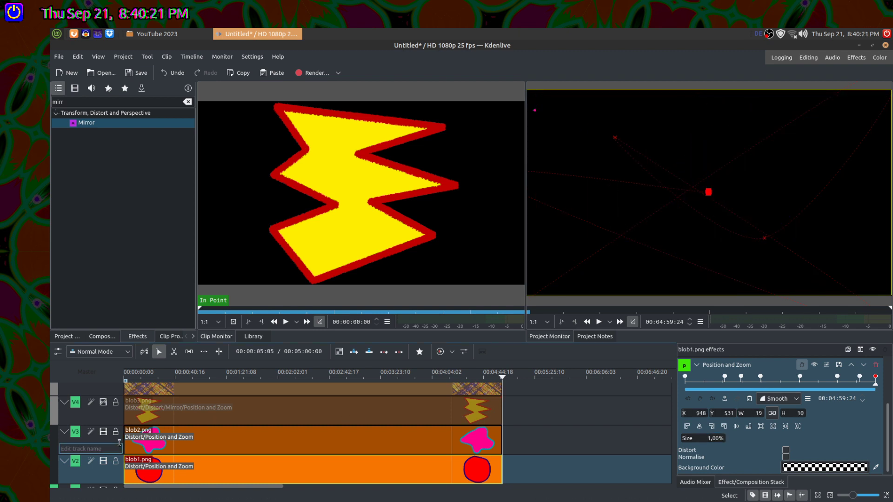
# - Show track V4 and hide tracks V2 and V3 so that only blob3.png is displayed
pyautogui.click(104, 403)
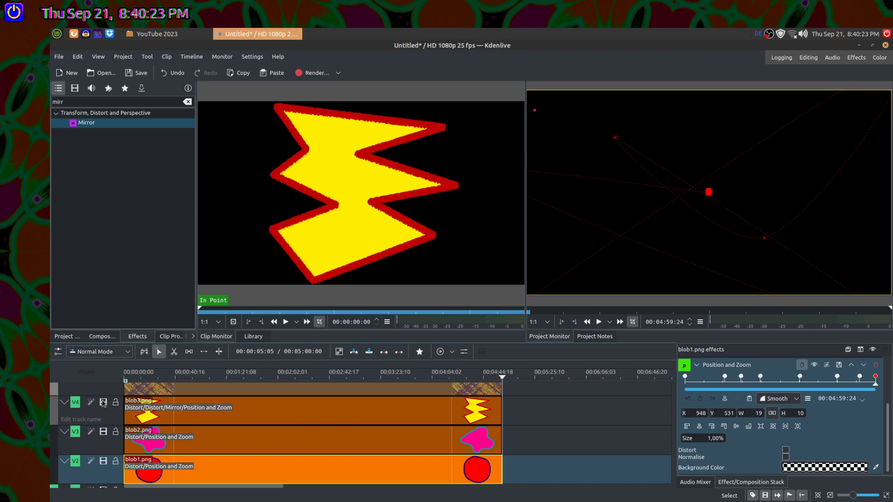
pyautogui.click(104, 461)
pyautogui.click(103, 432)
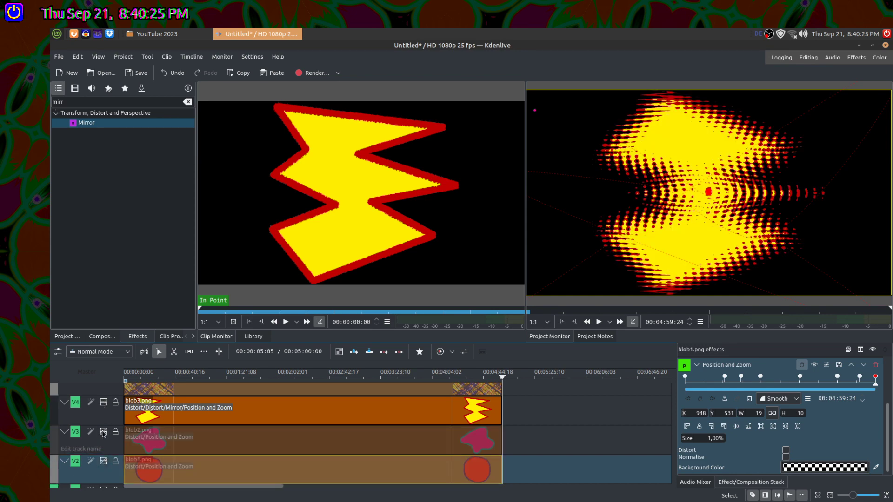
# - Save the project in the Videos folder under the file name blobb
pyautogui.click(136, 73)
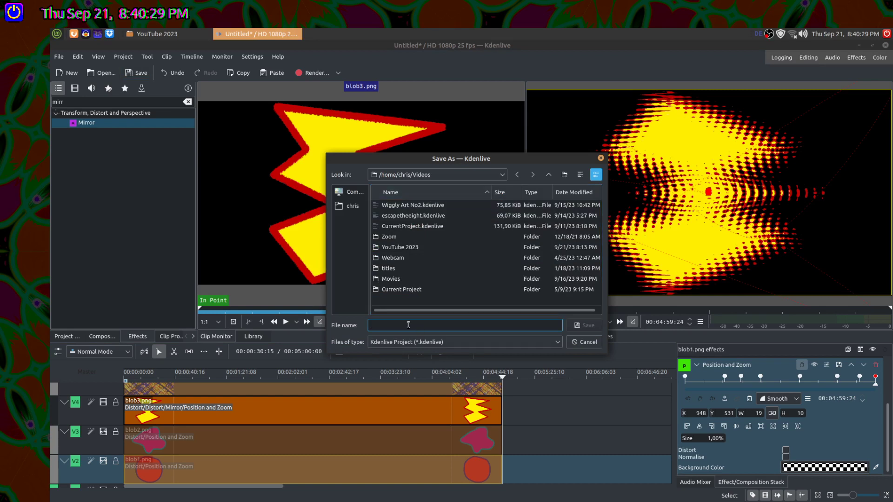
pyautogui.write('blobb')
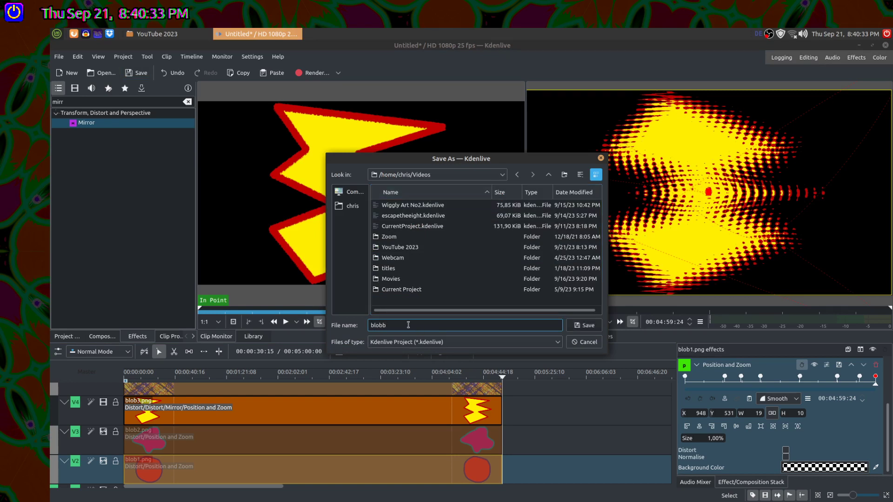
pyautogui.click(588, 326)
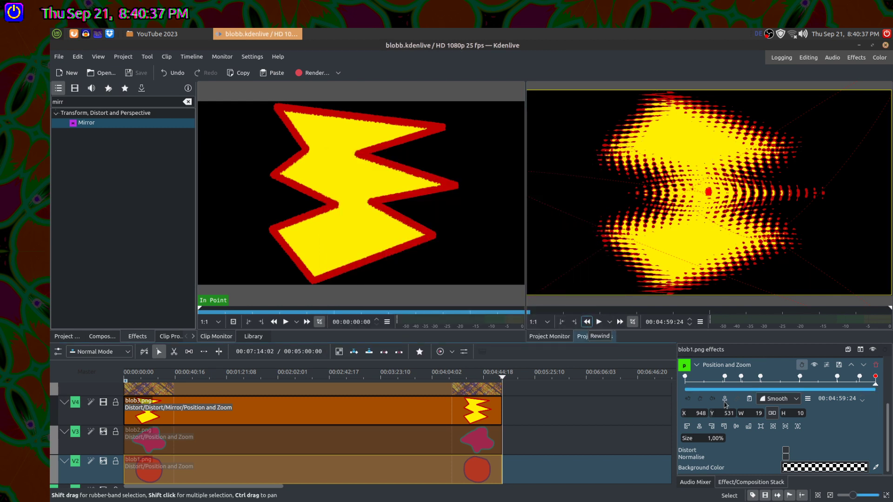
# - Enable Position and Zoom on blob3.png, place it before Mirror in the effect order, and go to 00:01:19:07
pyautogui.click(391, 410)
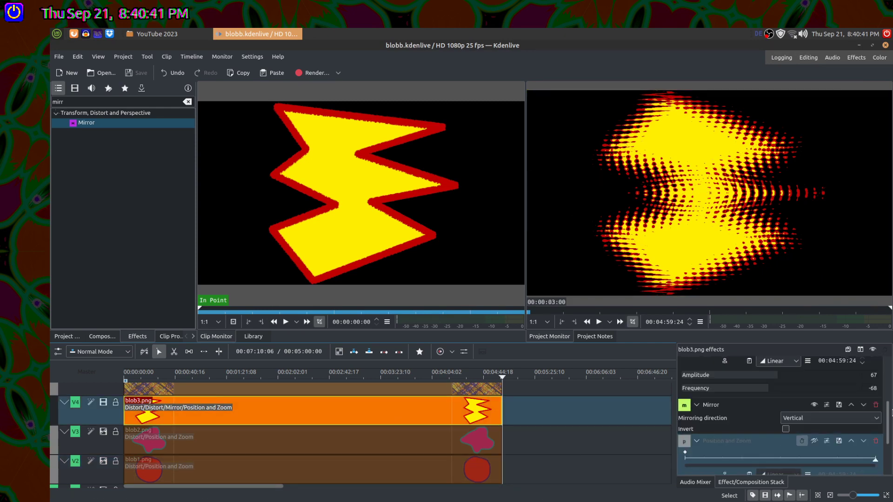
pyautogui.click(814, 441)
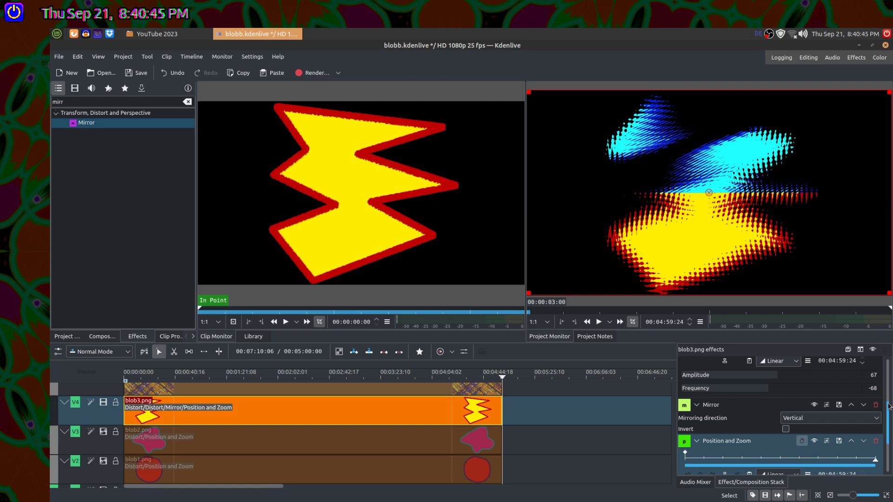
pyautogui.moveTo(888, 426); pyautogui.dragTo(889, 459)
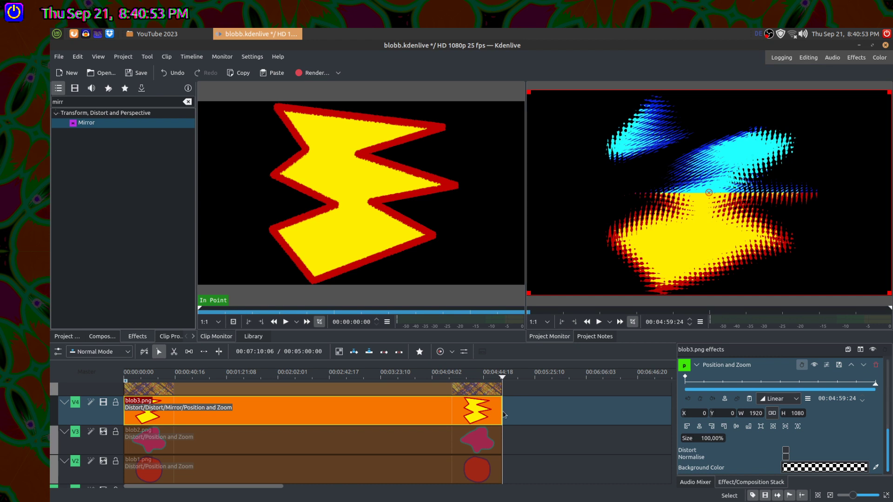
pyautogui.click(261, 375)
pyautogui.moveTo(261, 375); pyautogui.dragTo(223, 376)
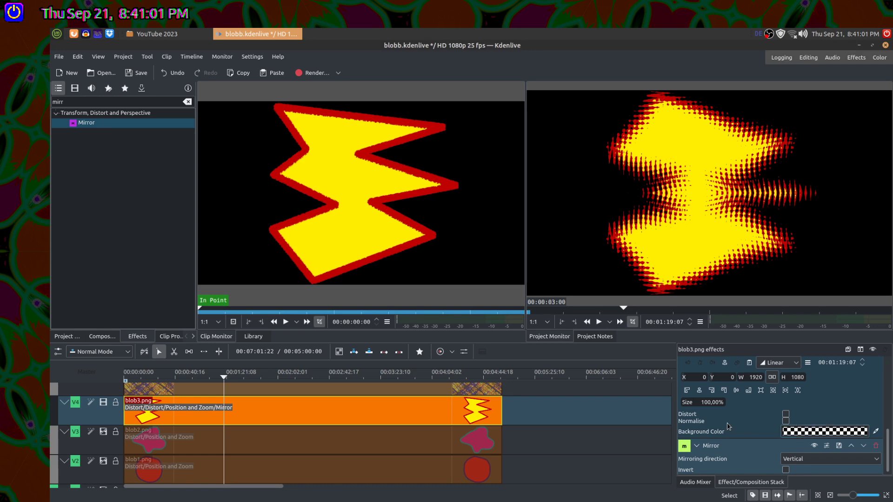
# - Shrink blob3.png to 29.35%, preview it, and move it to about X 464, Y 390
pyautogui.scroll(-20, 700, 404)
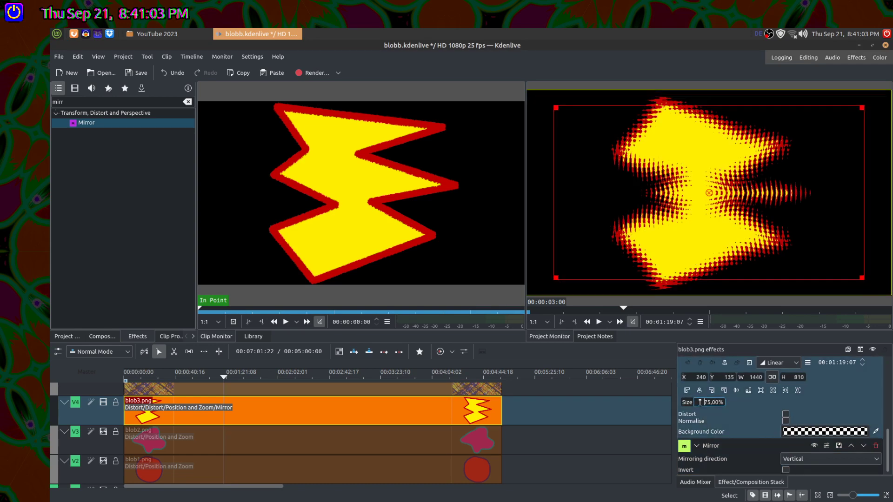
pyautogui.scroll(-20, 699, 403)
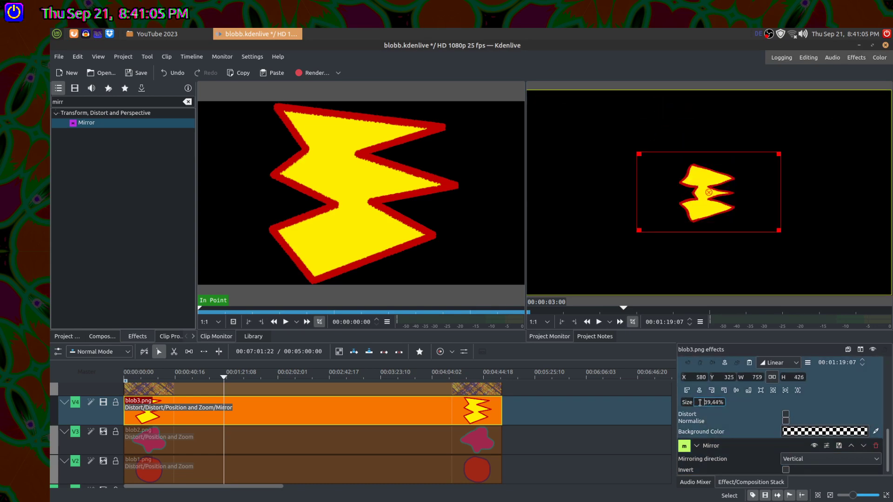
pyautogui.scroll(-10, 700, 403)
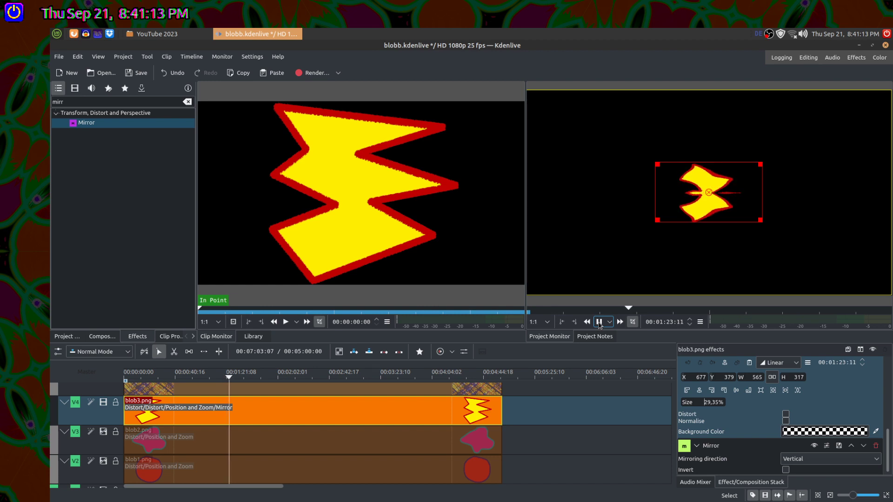
pyautogui.click(599, 323)
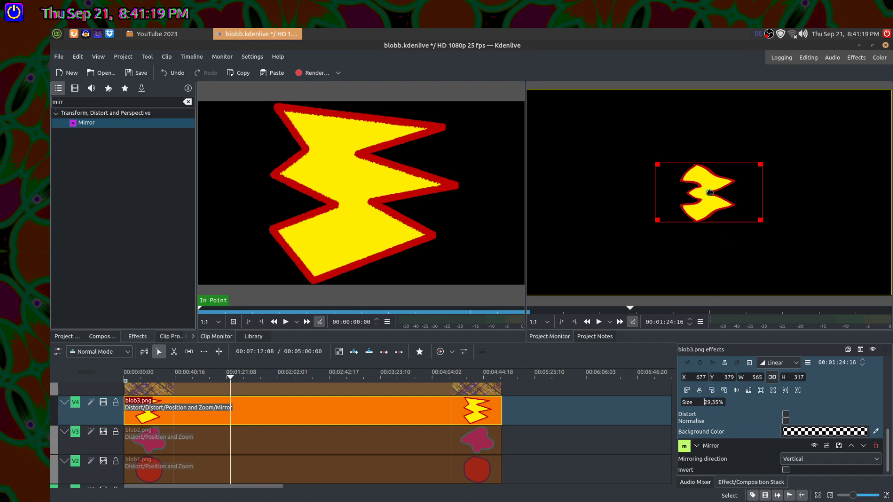
pyautogui.moveTo(710, 192); pyautogui.dragTo(669, 194)
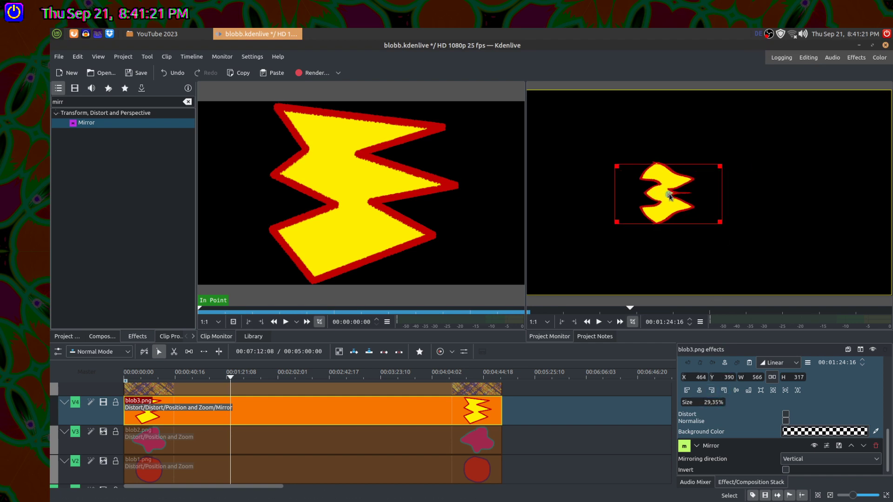
# - Set blob3.png's first Position and Zoom keyframe to Smooth and move the shape out past the frame's left edge, about X -533, Y 392
pyautogui.scroll(2, 754, 395)
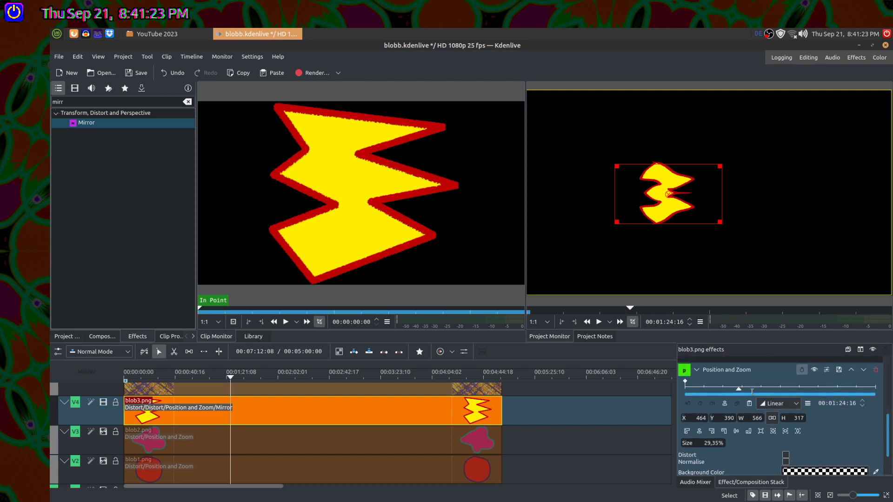
pyautogui.click(685, 381)
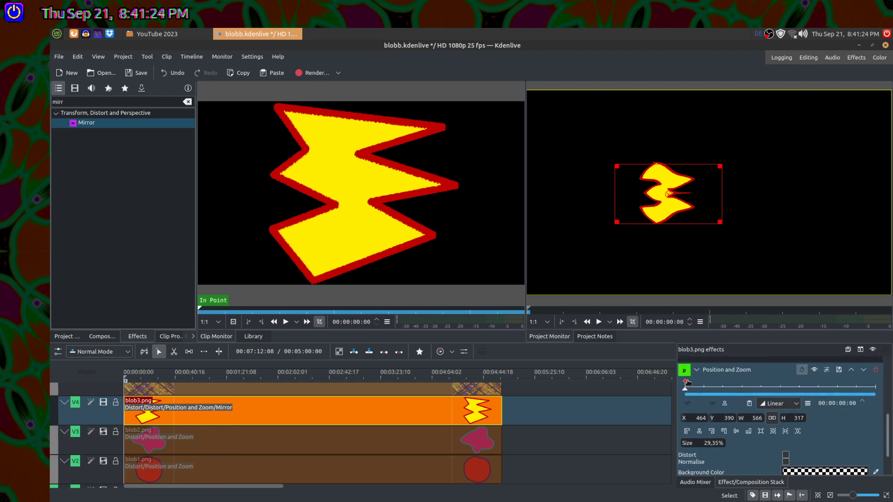
pyautogui.click(775, 405)
pyautogui.click(782, 434)
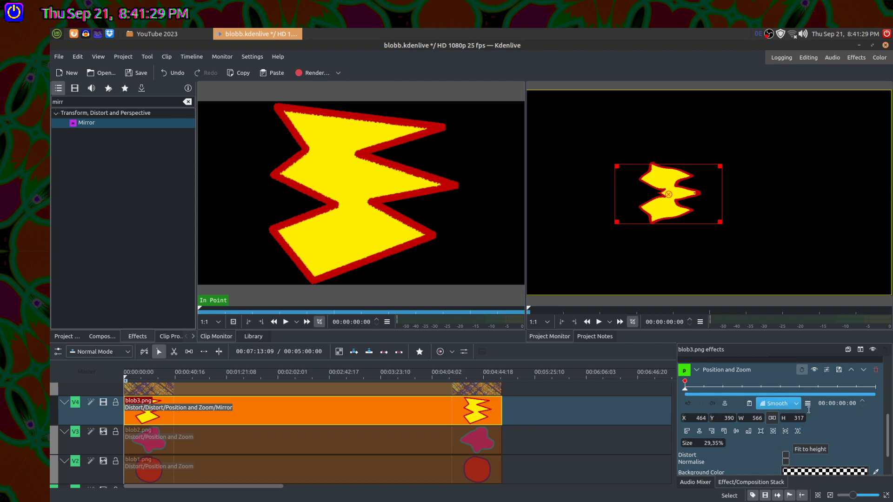
pyautogui.moveTo(669, 195); pyautogui.dragTo(480, 195)
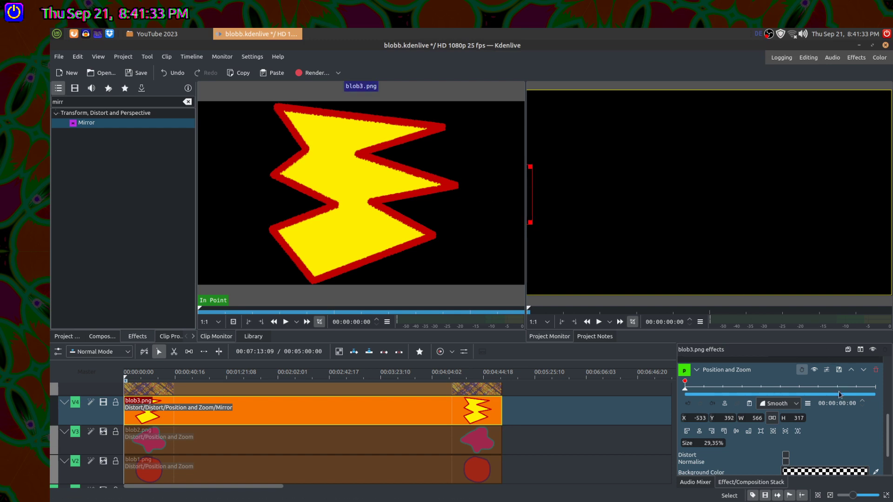
# - Set the default keyframe type of blob3.png's Position and Zoom effect to Smooth
pyautogui.click(810, 406)
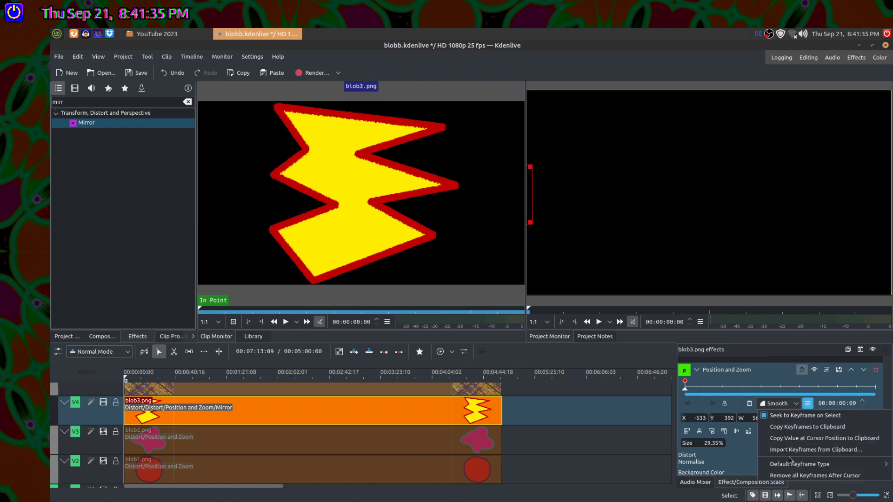
pyautogui.moveTo(795, 468)
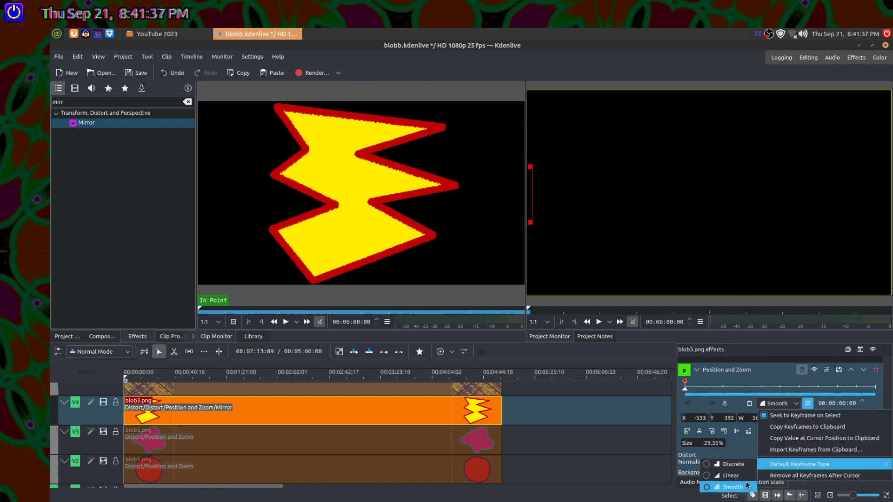
pyautogui.click(723, 487)
# - Add a keyframe at 00:01:00:03 and move blob3.png out past the frame's right edge to about X 1847, Y 406
pyautogui.moveTo(686, 392); pyautogui.dragTo(723, 394)
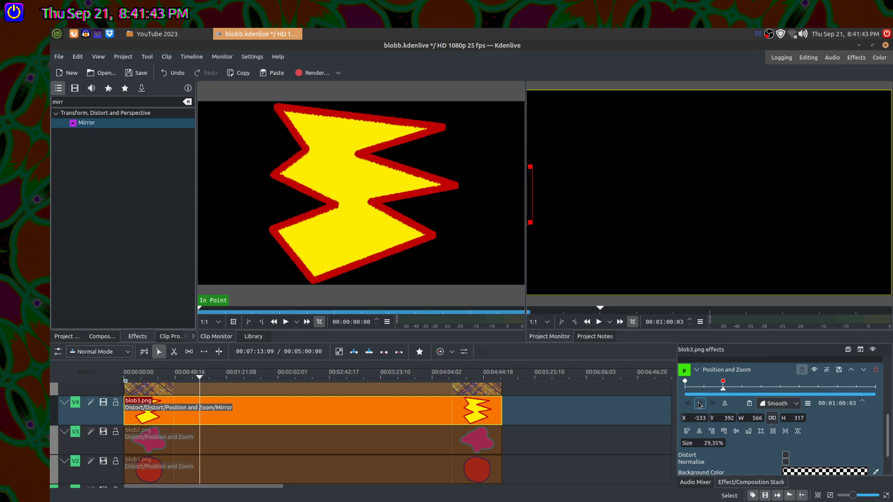
pyautogui.click(711, 431)
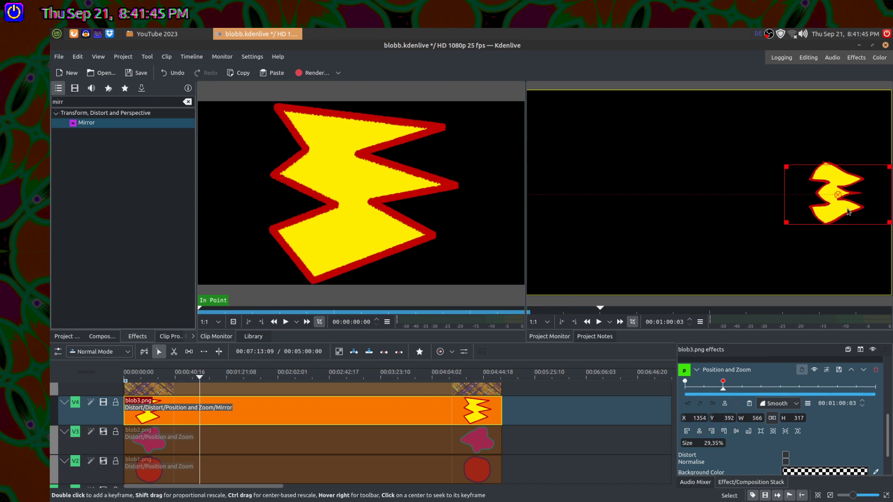
pyautogui.moveTo(836, 193); pyautogui.dragTo(890, 196)
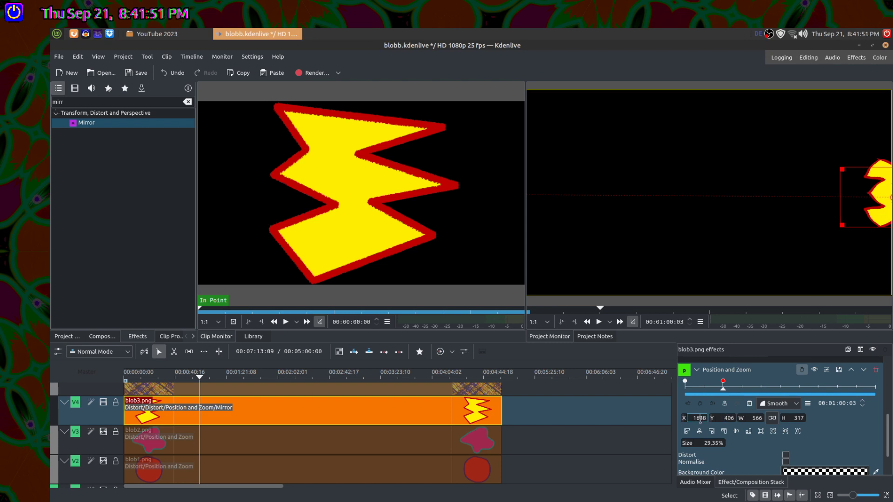
pyautogui.scroll(20, 701, 419)
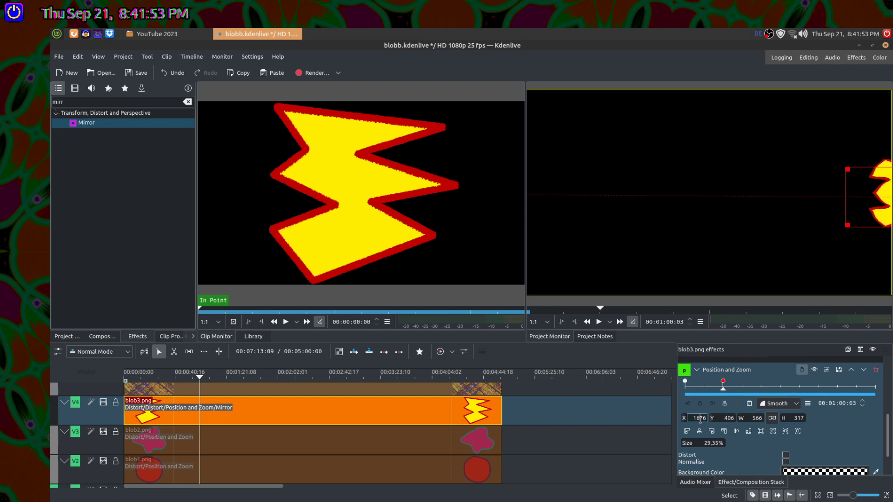
pyautogui.scroll(20, 700, 419)
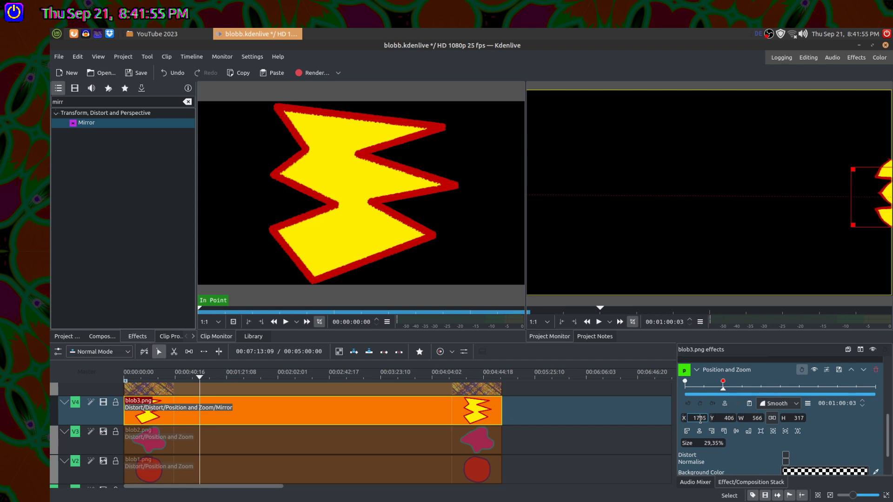
pyautogui.scroll(20, 700, 419)
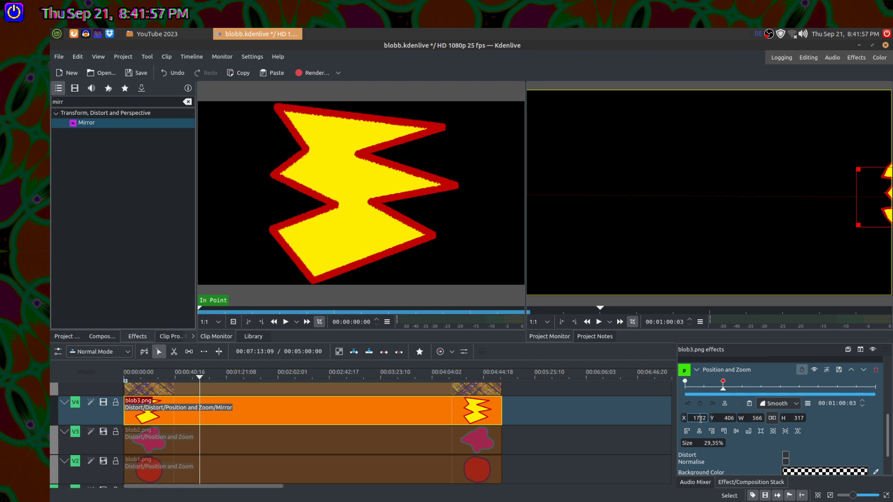
pyautogui.scroll(20, 701, 419)
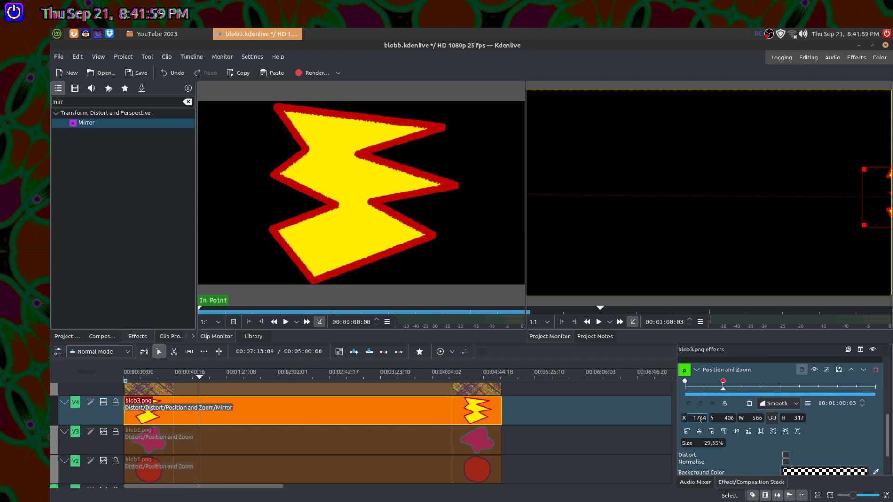
pyautogui.scroll(10, 701, 419)
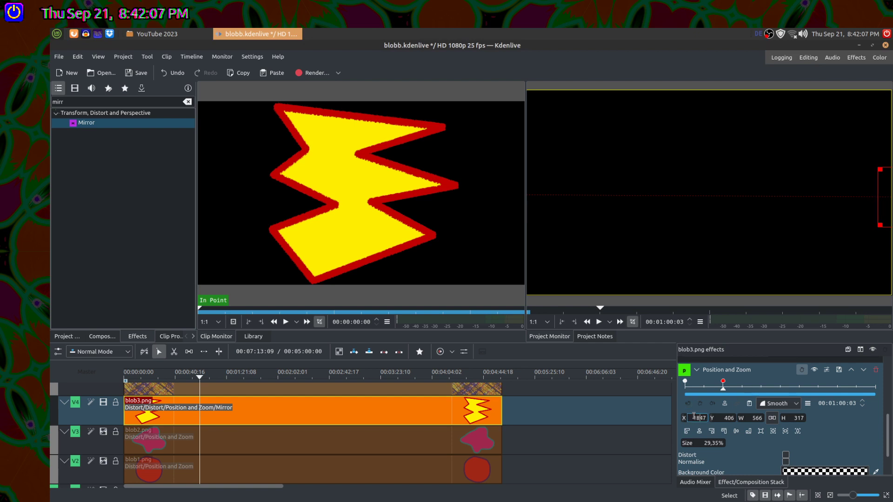
# - Add a keyframe at 00:01:59:14 and align blob3.png to the frame's bottom edge at Y 763
pyautogui.moveTo(725, 393); pyautogui.dragTo(762, 391)
pyautogui.click(699, 404)
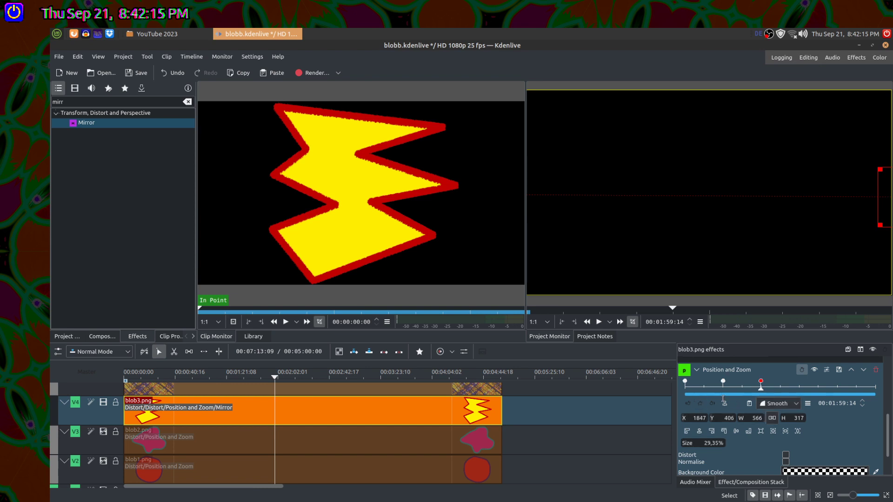
pyautogui.click(749, 432)
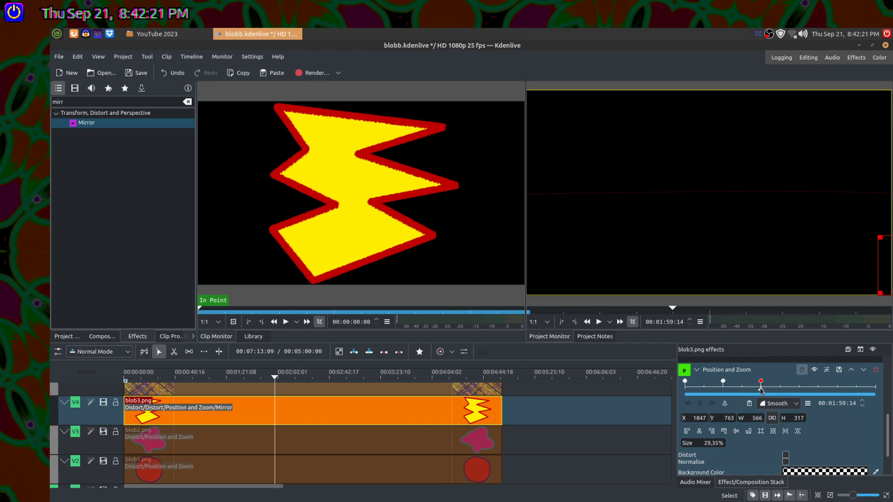
# - Add a keyframe at 00:03:01:02 and move blob3.png out past the frame's left edge to about X -573, Y 780
pyautogui.moveTo(761, 390); pyautogui.dragTo(800, 390)
pyautogui.click(701, 404)
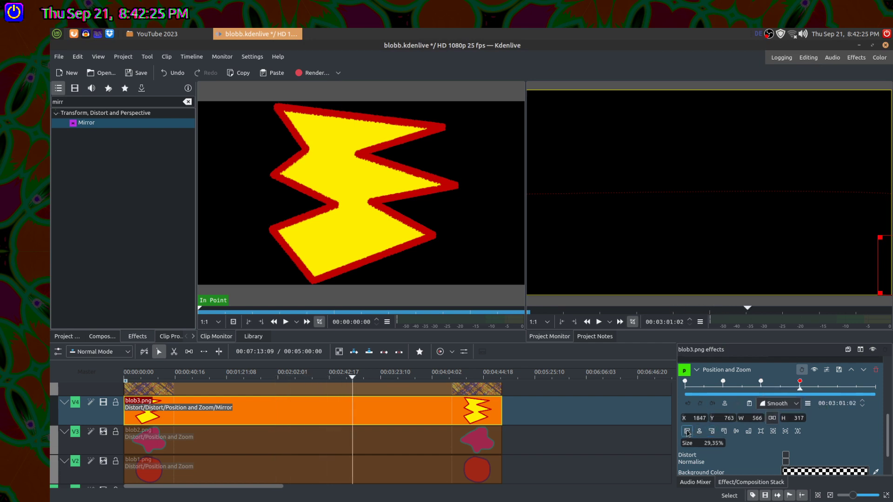
pyautogui.click(686, 431)
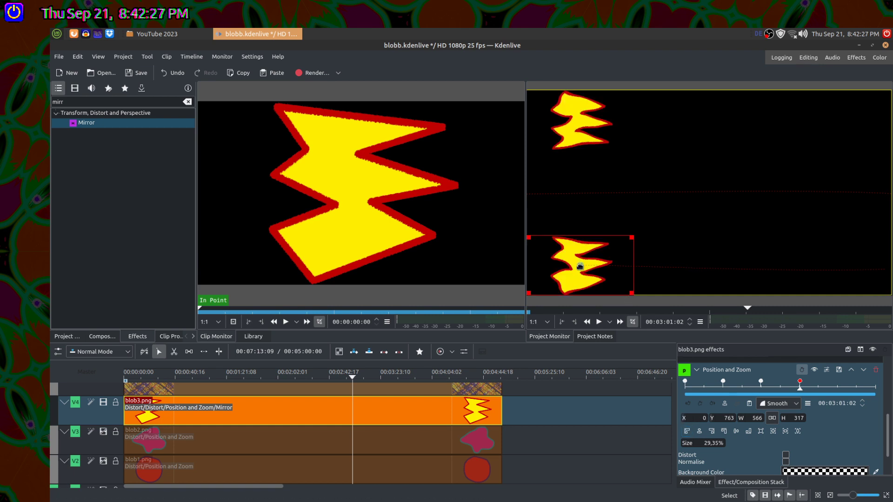
pyautogui.moveTo(580, 266); pyautogui.dragTo(475, 273)
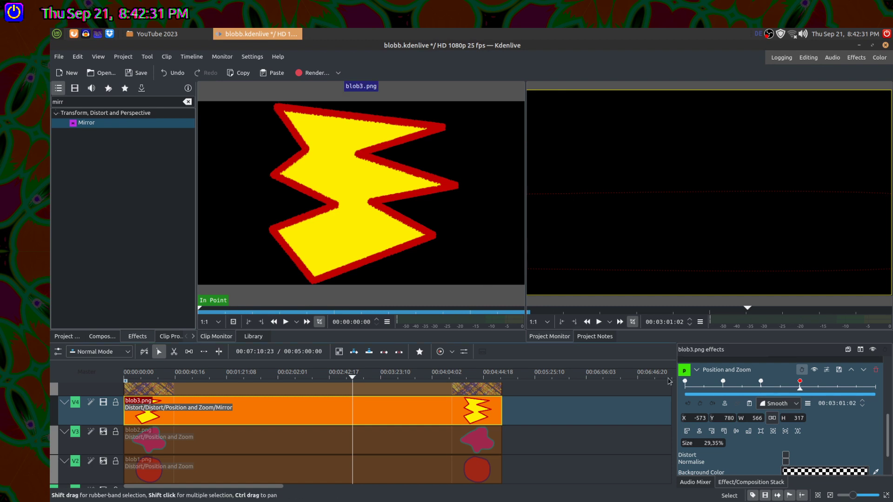
# - Add a keyframe at 00:03:58:11, centre blob3.png horizontally and raise it to about X 685, Y 553
pyautogui.moveTo(800, 392); pyautogui.dragTo(836, 393)
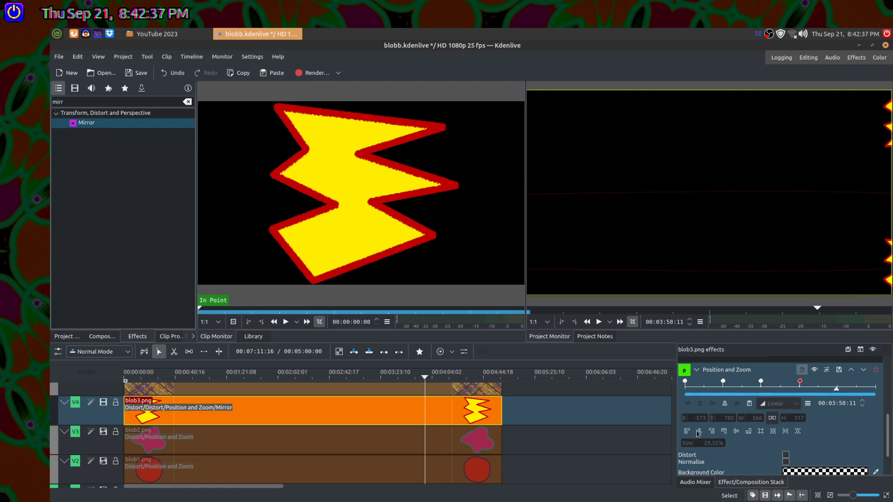
pyautogui.click(704, 403)
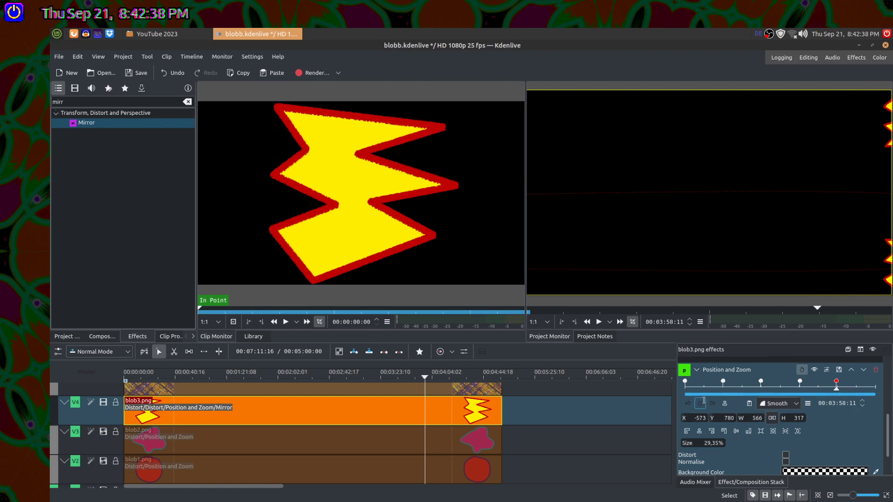
pyautogui.click(704, 431)
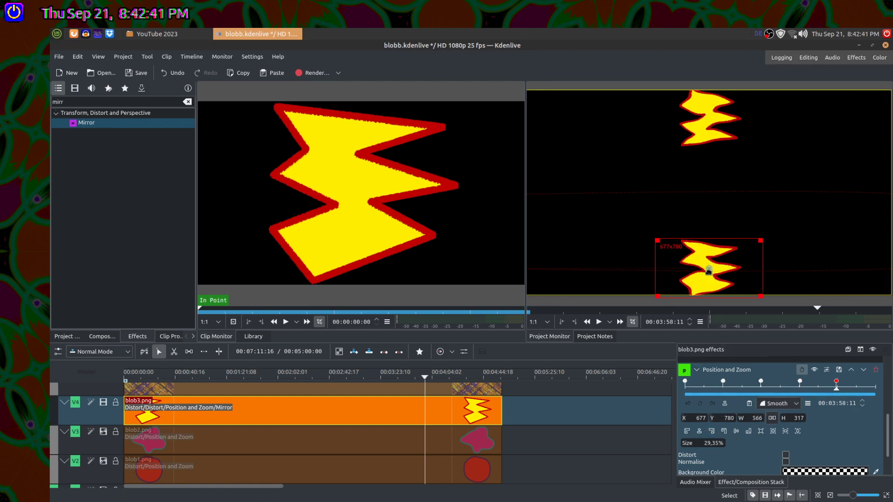
pyautogui.moveTo(709, 271); pyautogui.dragTo(711, 228)
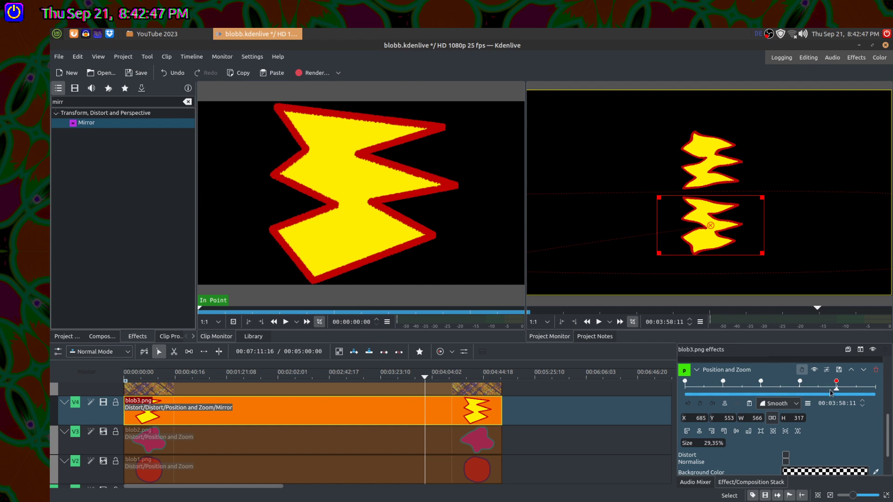
# - Add a final keyframe at 00:04:59:24 and move blob3.png to the frame's upper right, about X 1280, Y 106
pyautogui.moveTo(836, 390); pyautogui.dragTo(876, 390)
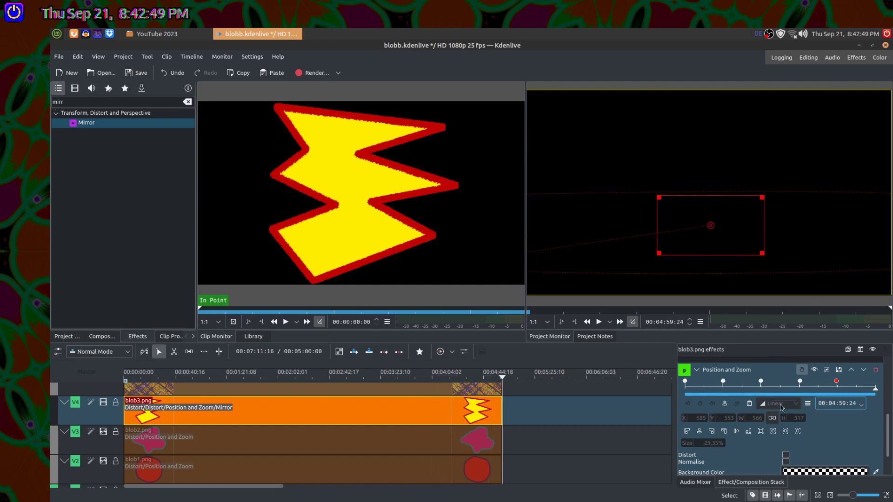
pyautogui.click(700, 404)
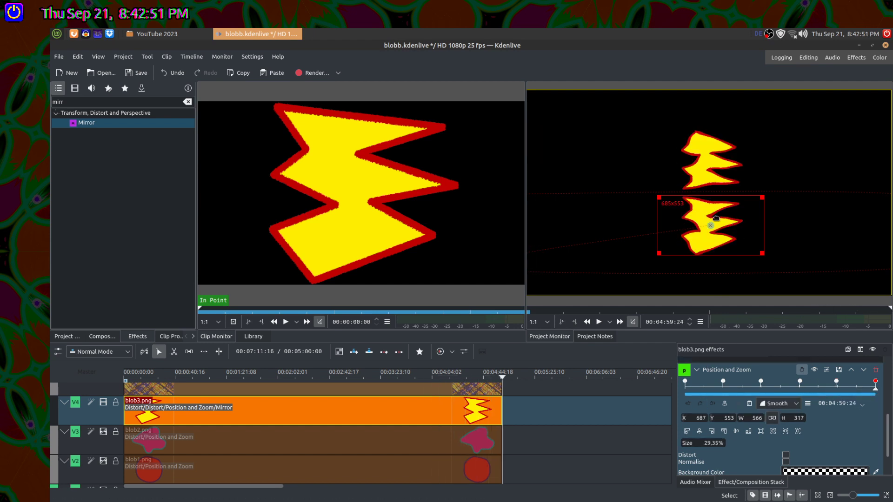
pyautogui.moveTo(716, 218); pyautogui.dragTo(824, 139)
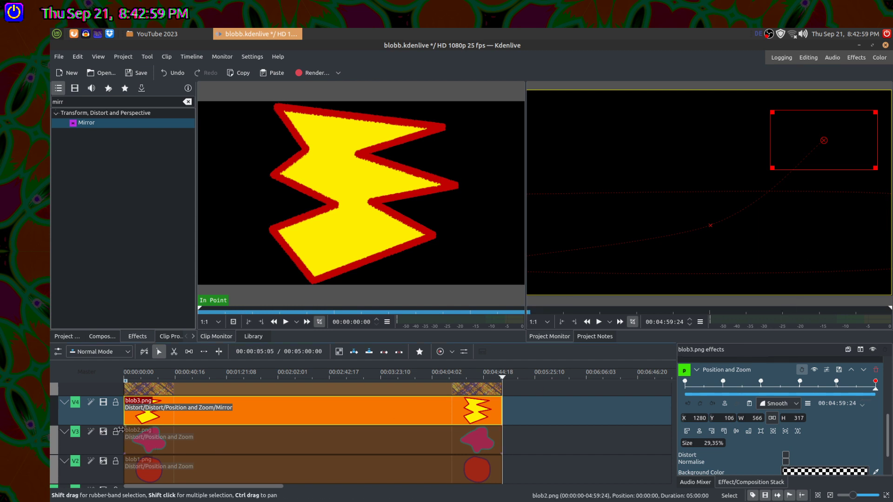
# - Unhide tracks V1, V2 and V3 and scrub back to 00:00:44:04 to check the layered shapes
pyautogui.scroll(-3, 103, 437)
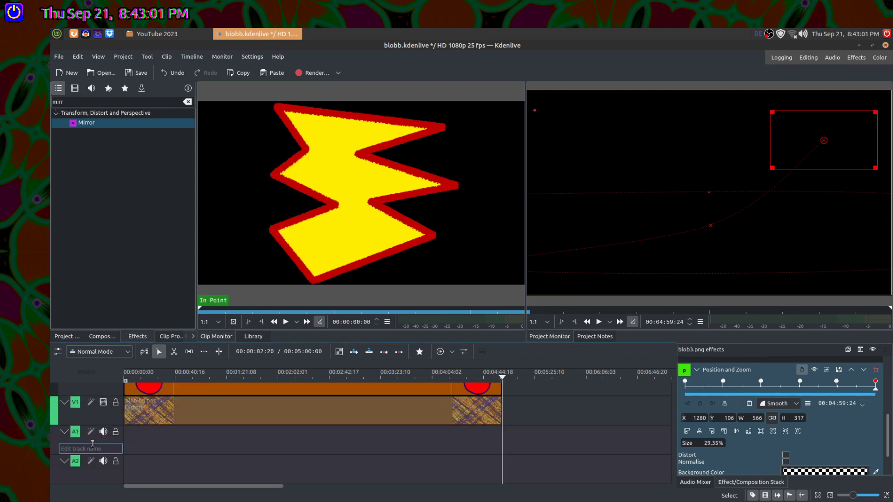
pyautogui.moveTo(476, 410); pyautogui.dragTo(476, 398)
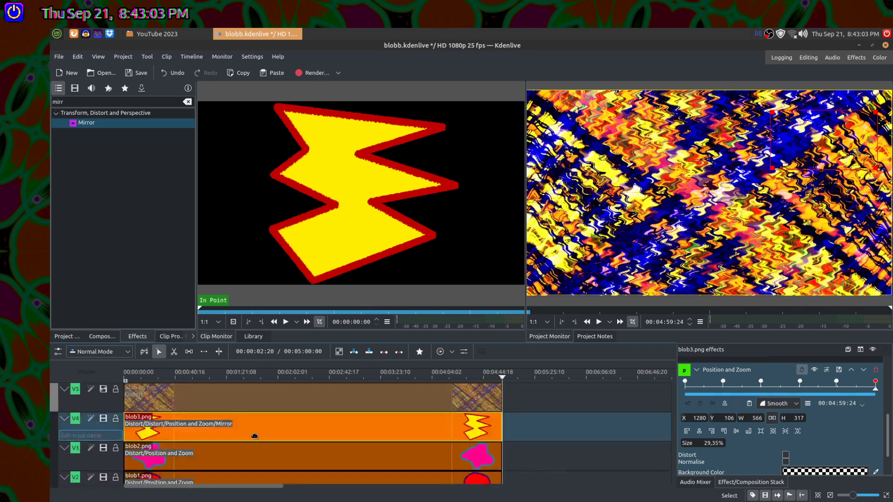
pyautogui.moveTo(425, 372); pyautogui.dragTo(180, 376)
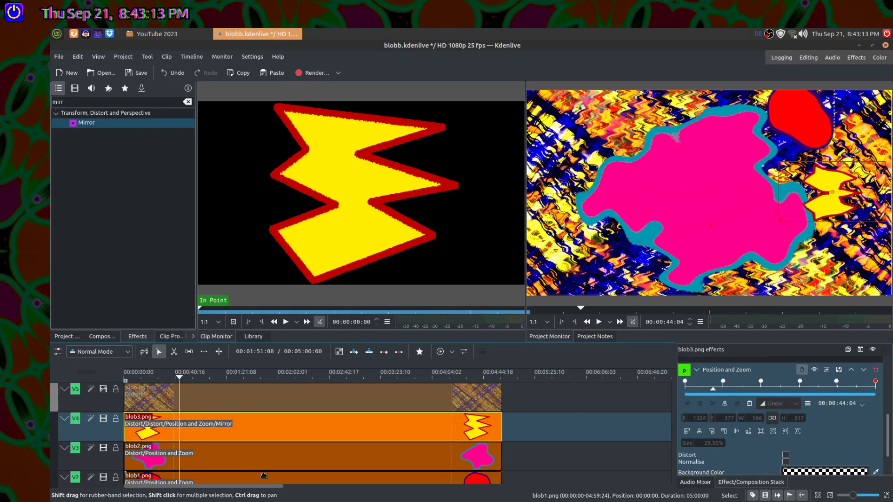
# - Swap the blob layers, placing blob2.png on track V2 and blob1.png on track V3, both starting at zero
pyautogui.scroll(-2, 305, 439)
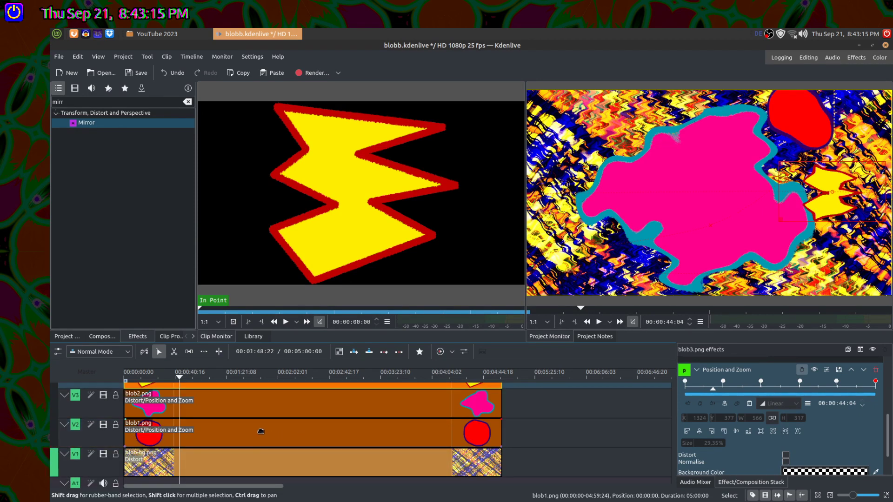
pyautogui.moveTo(260, 431); pyautogui.dragTo(642, 424)
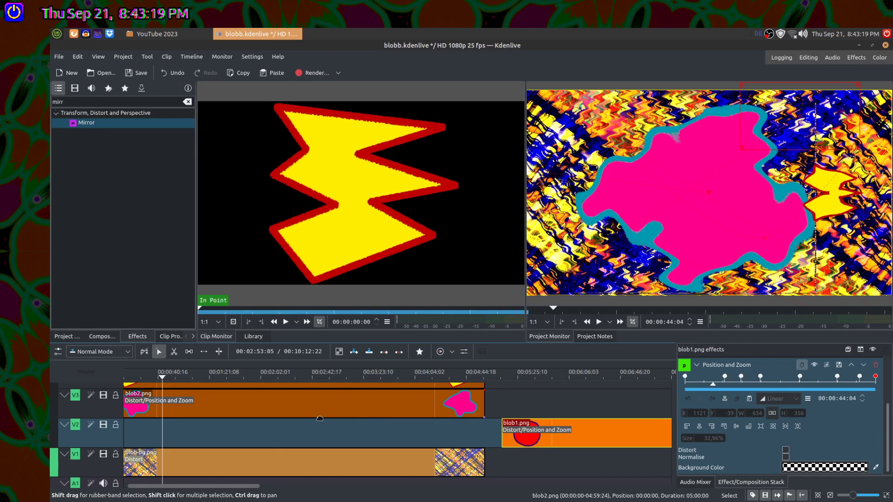
pyautogui.moveTo(320, 418); pyautogui.dragTo(316, 443)
pyautogui.moveTo(565, 437); pyautogui.dragTo(118, 410)
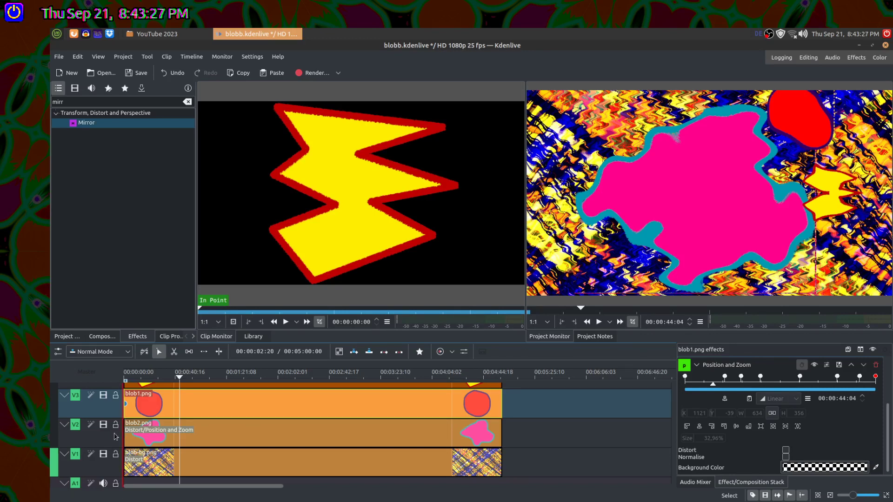
# - Unhide track V5 and add a Wipe composition to its blob-bg.png clip
pyautogui.scroll(2, 106, 432)
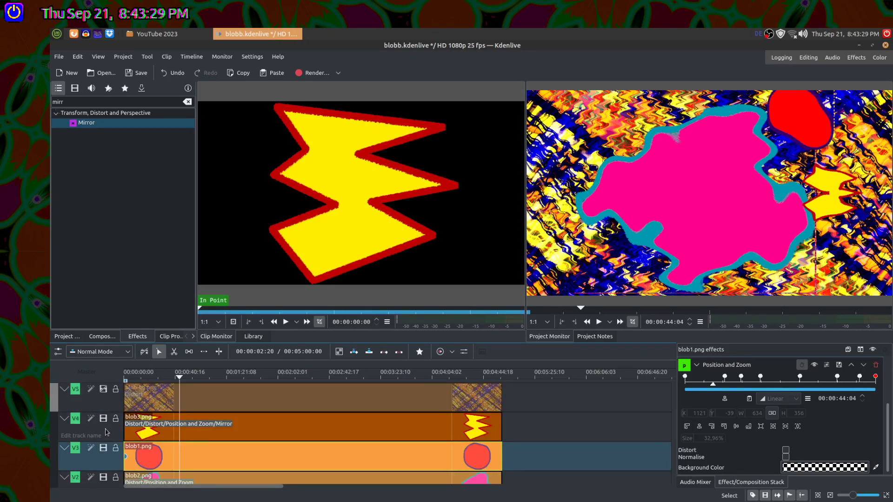
pyautogui.click(103, 389)
pyautogui.click(129, 408)
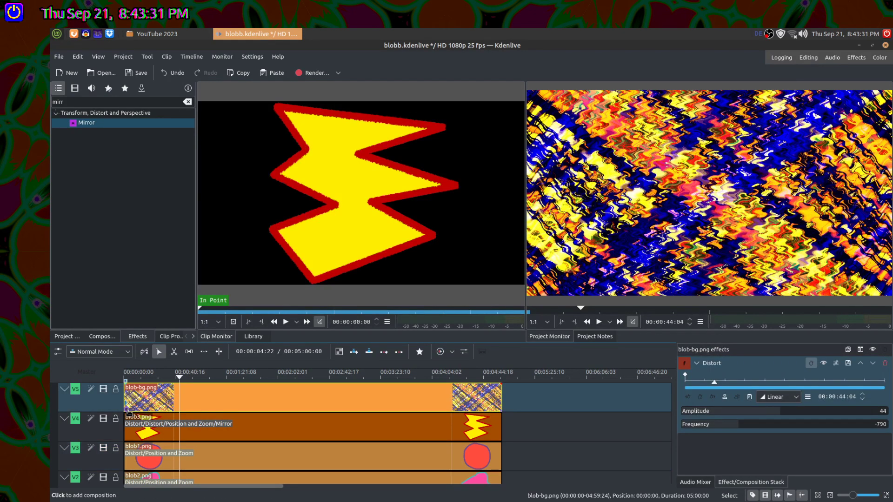
pyautogui.click(130, 412)
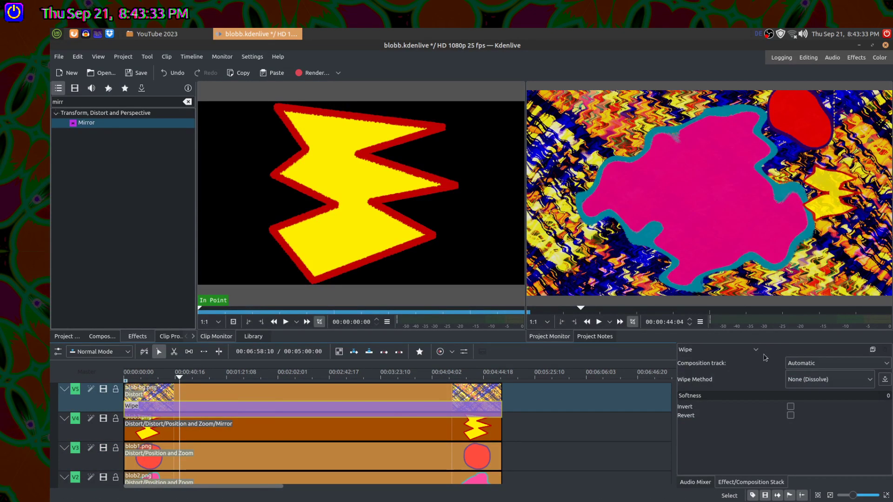
# - Change the V5 composition to UV Map and set its composition track to V1
pyautogui.scroll(1, 744, 350)
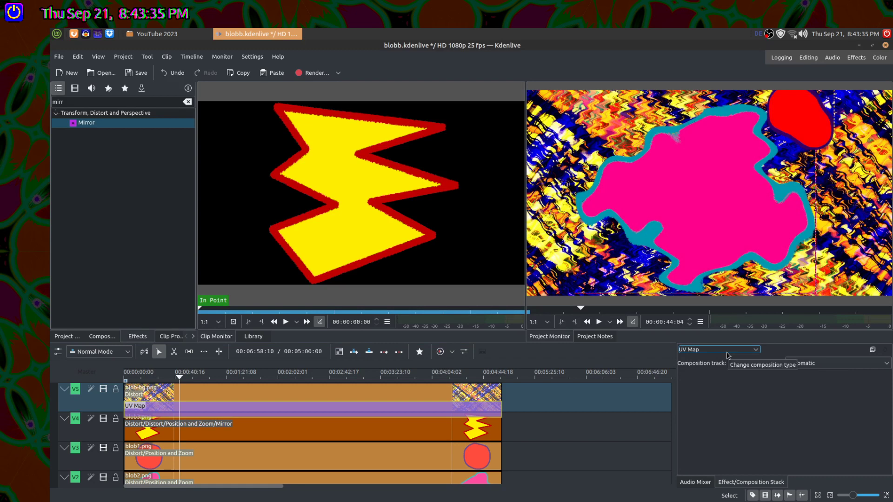
pyautogui.scroll(-1, 808, 363)
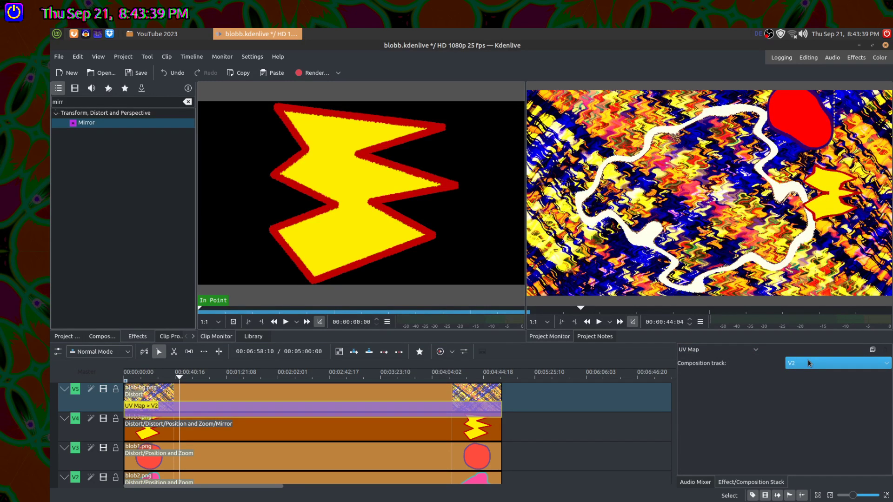
pyautogui.scroll(-1, 807, 362)
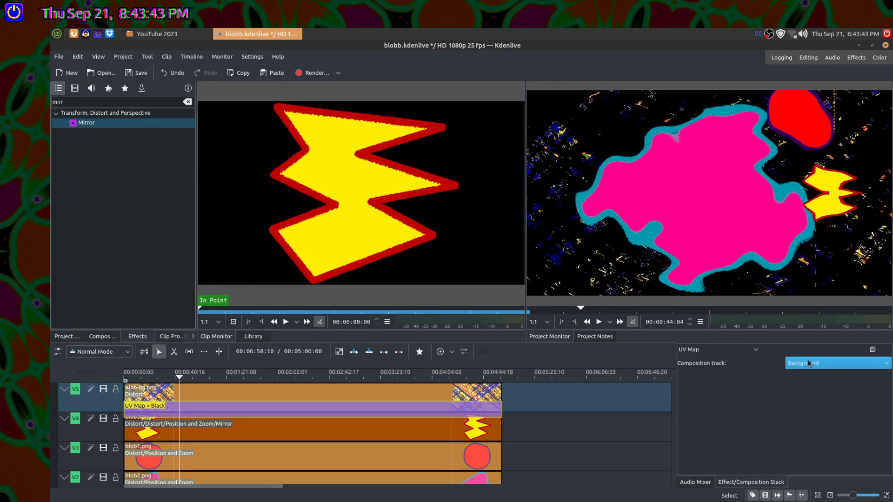
pyautogui.scroll(1, 808, 361)
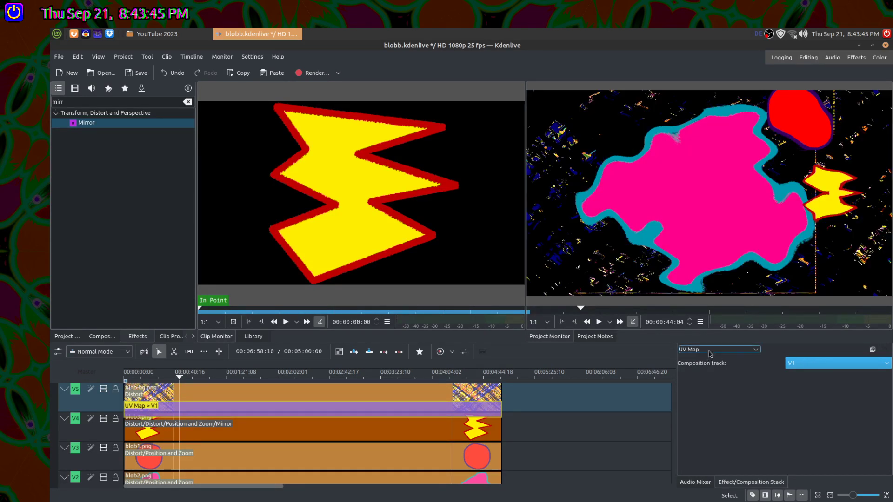
# - Try the Subtract, Softlight and Slide types on the V5 composition
pyautogui.scroll(2, 710, 354)
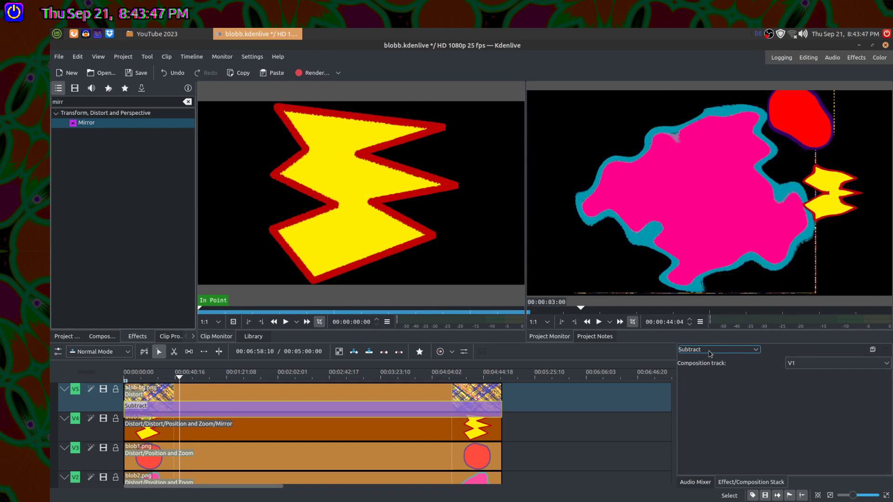
pyautogui.scroll(1, 710, 353)
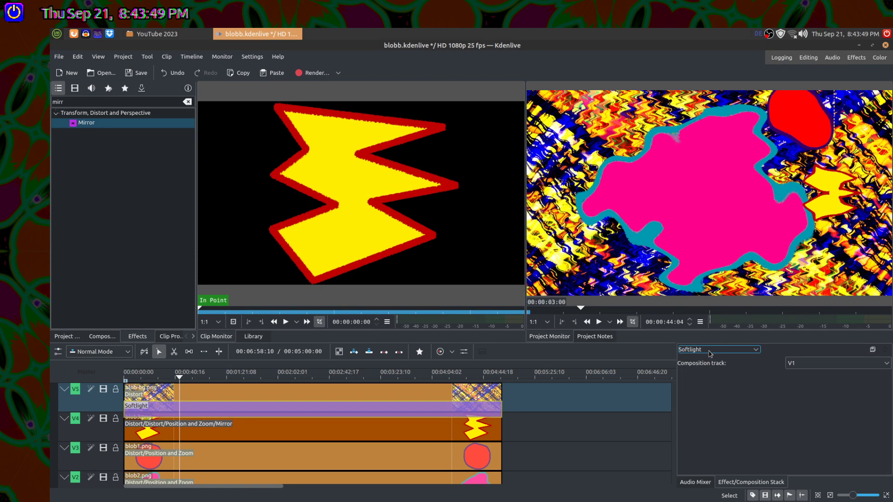
pyautogui.scroll(1, 710, 354)
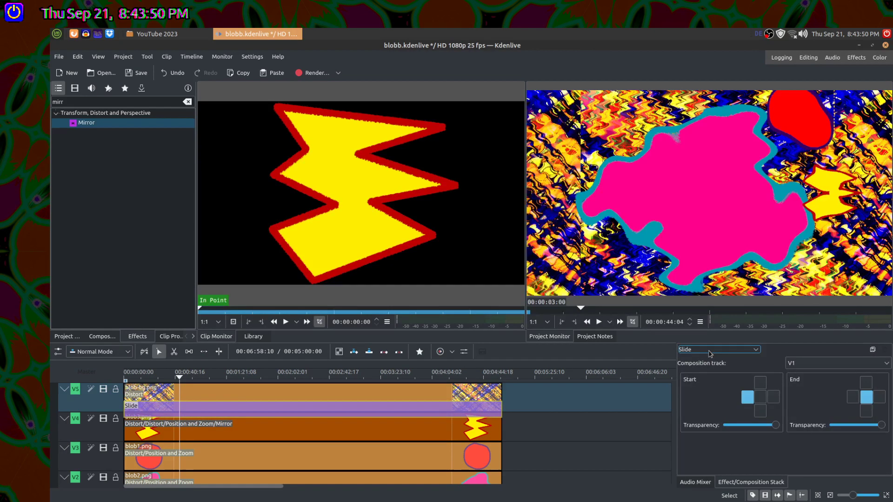
# - Set the Distort effect of V5's blob-bg.png to an amplitude of 34 and a frequency of -615
pyautogui.click(306, 386)
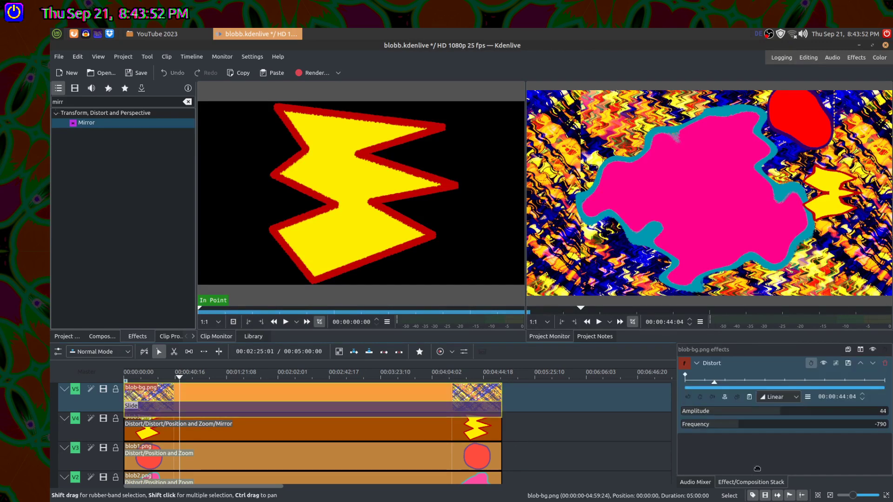
pyautogui.click(877, 411)
pyautogui.scroll(-9, 877, 411)
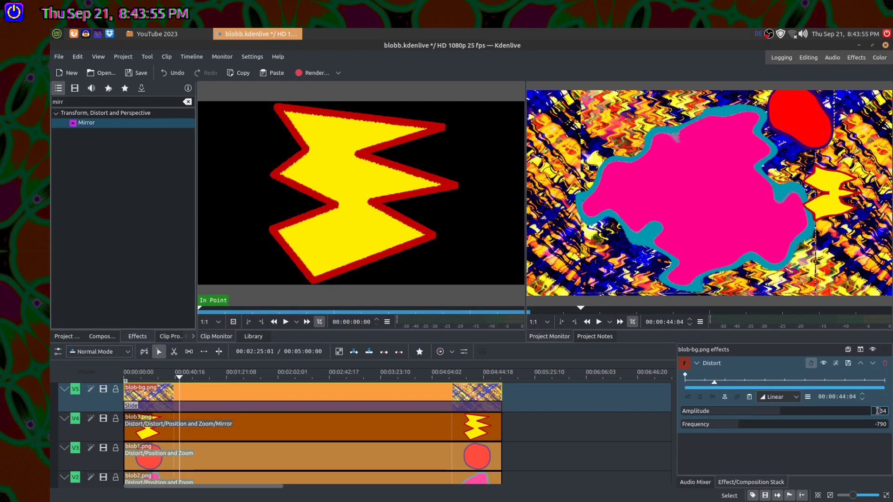
pyautogui.press('Tab')
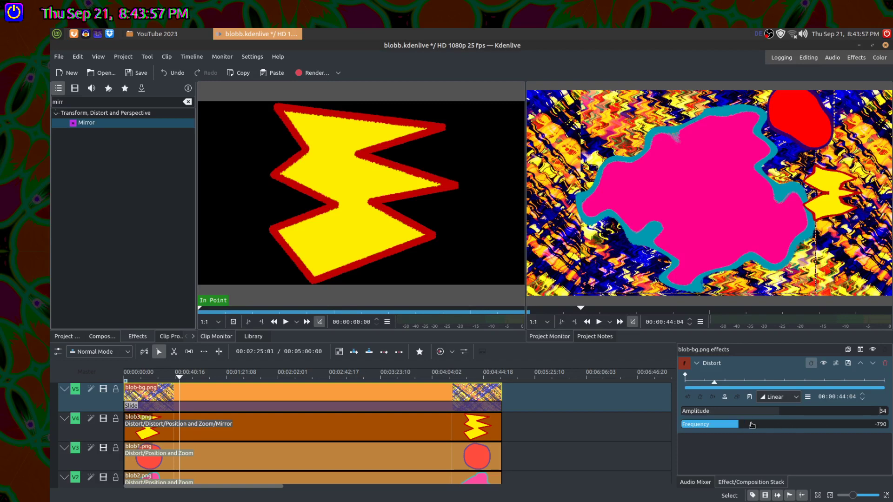
pyautogui.scroll(7, 748, 428)
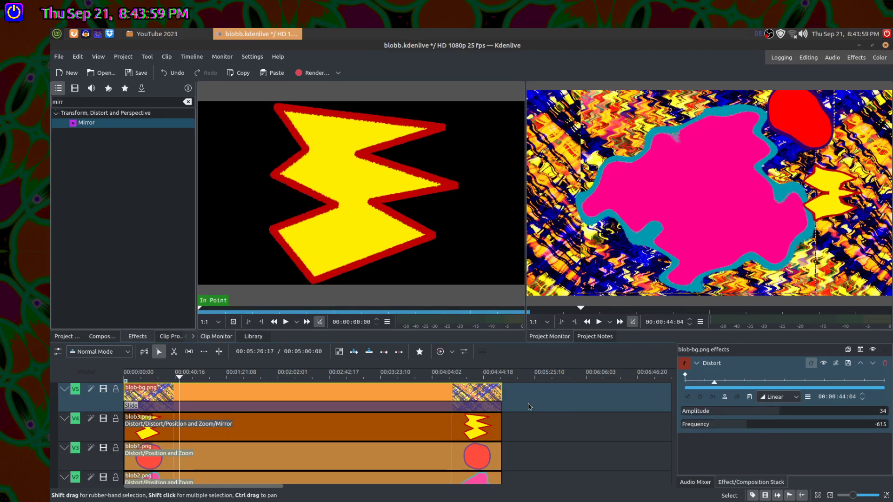
# - Try the Screen, Saturation, Matte and Hue types on the V5 composition and briefly play back the Hue blend
pyautogui.click(493, 406)
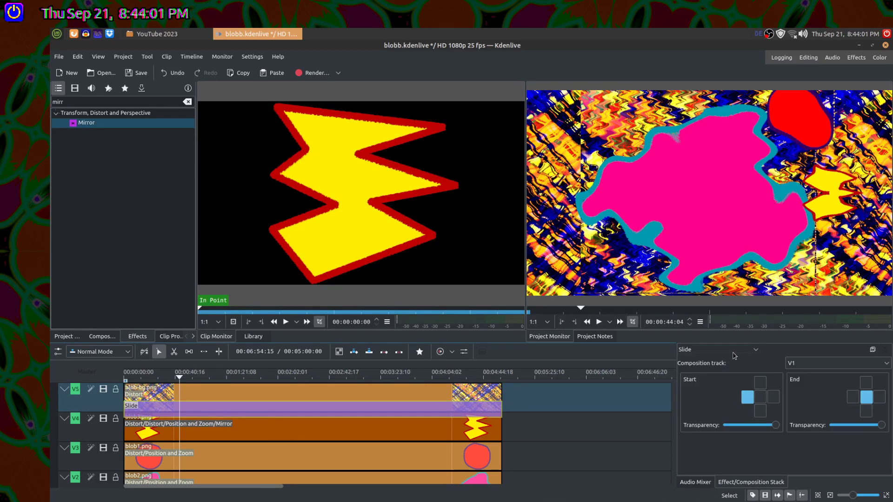
pyautogui.scroll(-1, 728, 352)
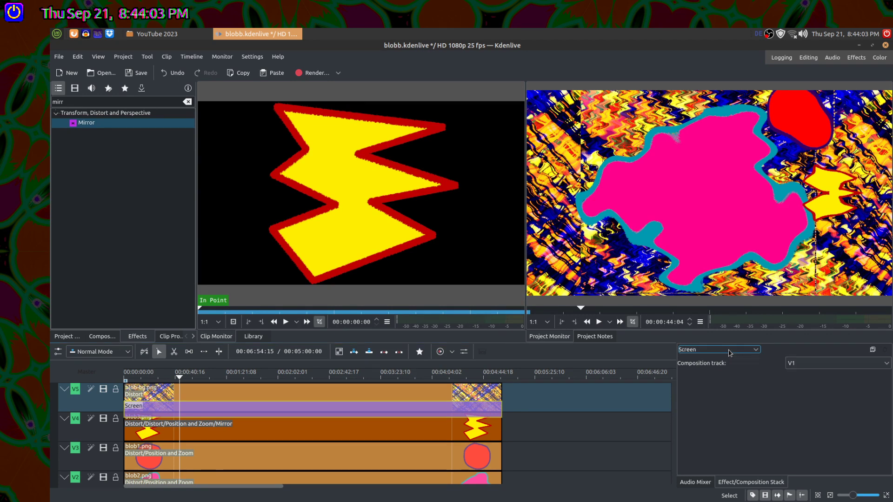
pyautogui.scroll(2, 729, 352)
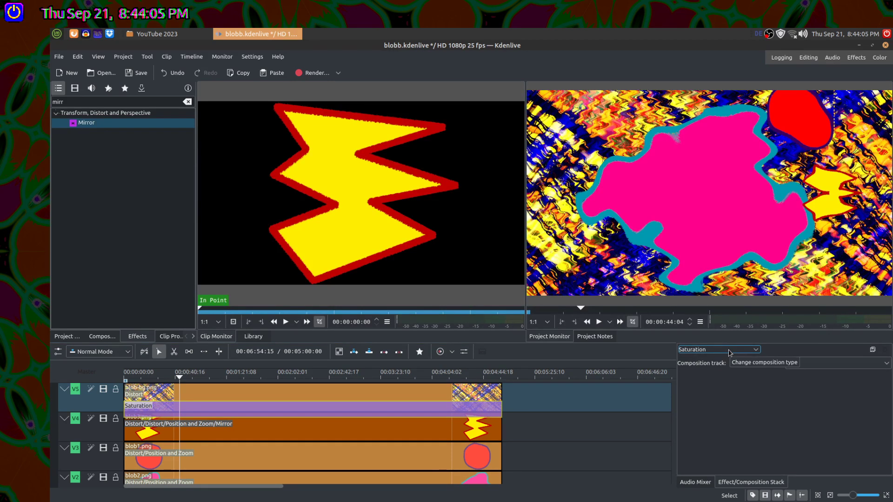
pyautogui.scroll(2, 729, 352)
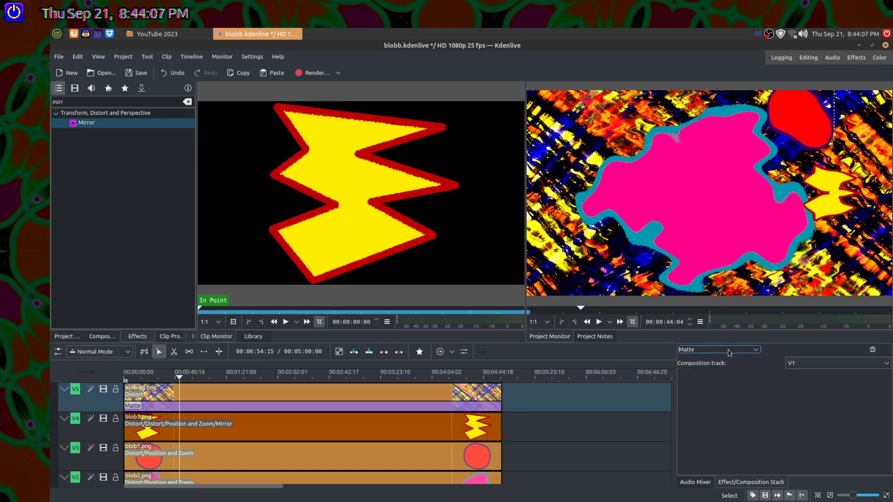
pyautogui.scroll(2, 728, 352)
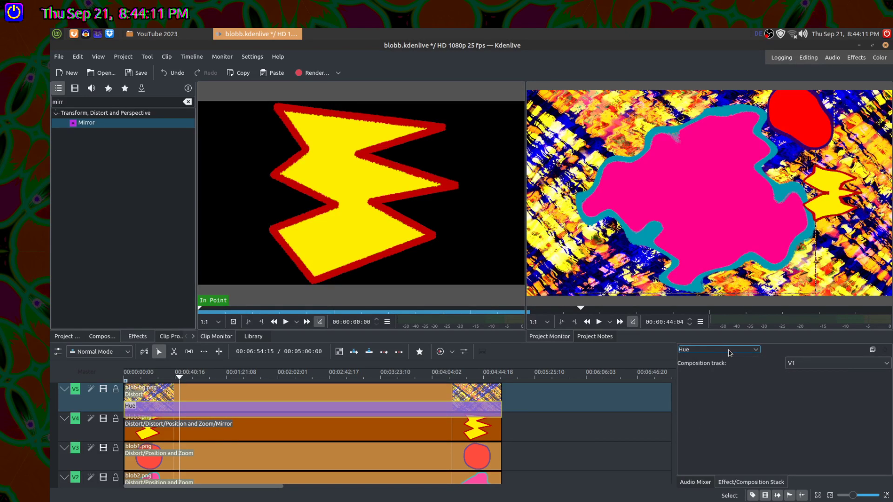
pyautogui.click(599, 321)
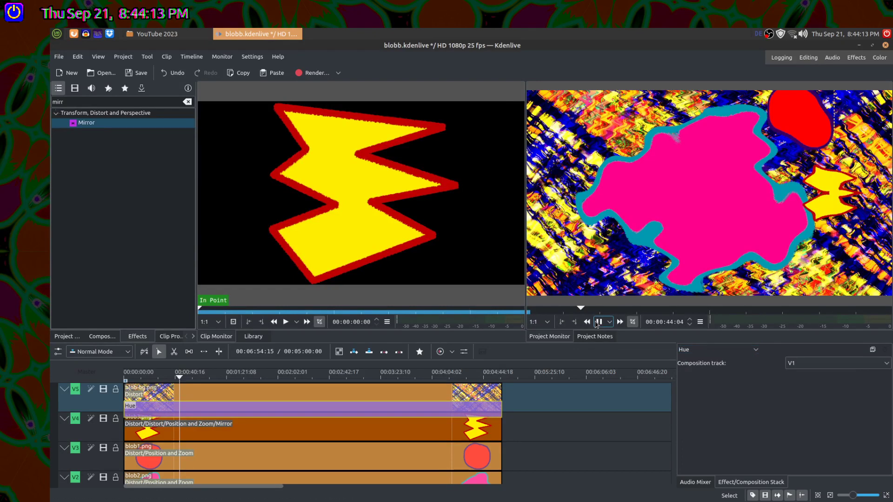
pyautogui.click(598, 322)
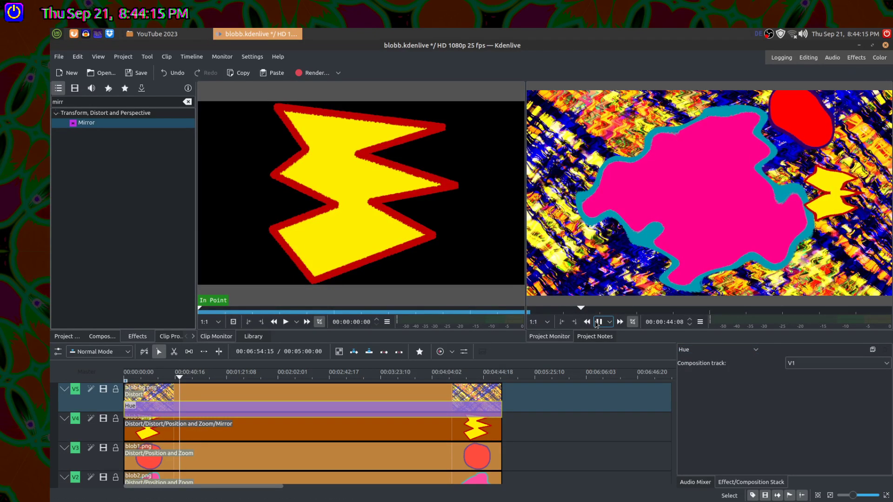
# - Hide tracks V4, V3 and V2 to isolate the two blended backgrounds
pyautogui.click(103, 419)
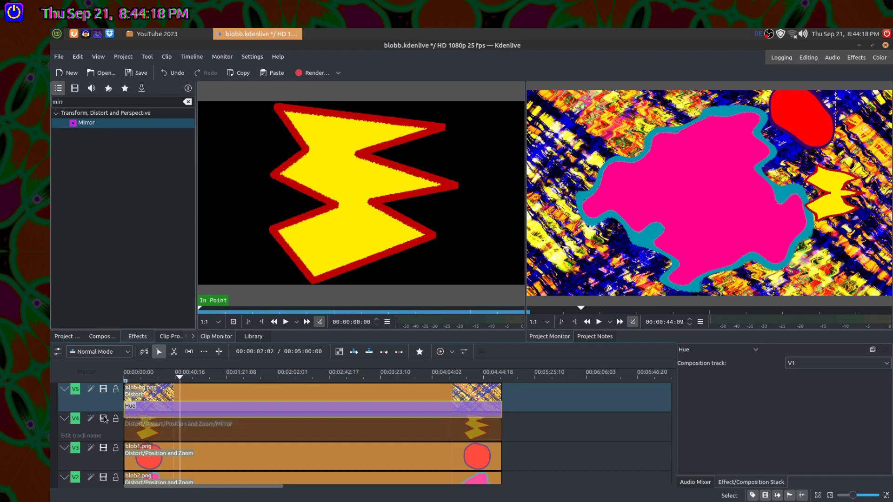
pyautogui.click(103, 448)
pyautogui.scroll(-2, 106, 447)
pyautogui.click(103, 424)
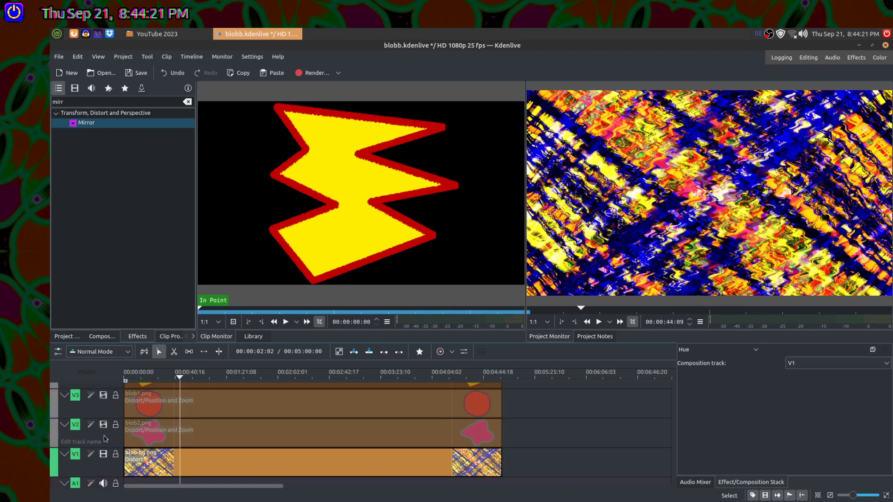
pyautogui.scroll(2, 105, 439)
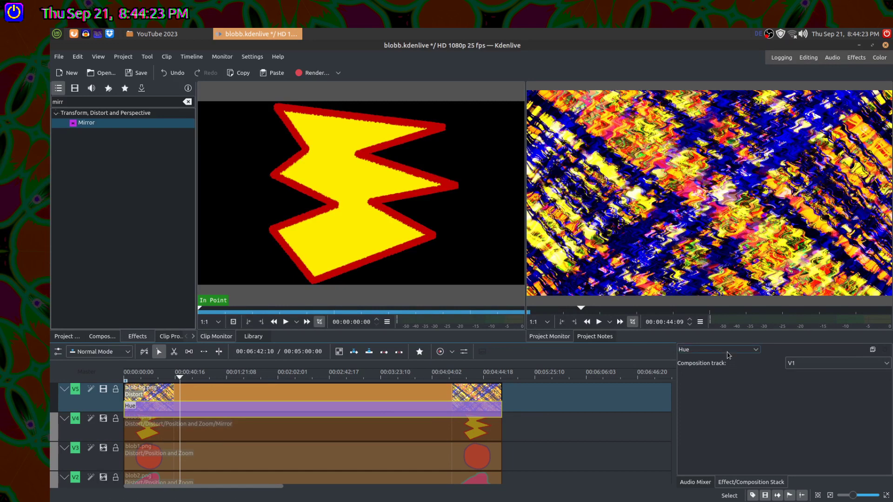
# - Change the V5 composition type to Grain_extract
pyautogui.scroll(-1, 807, 365)
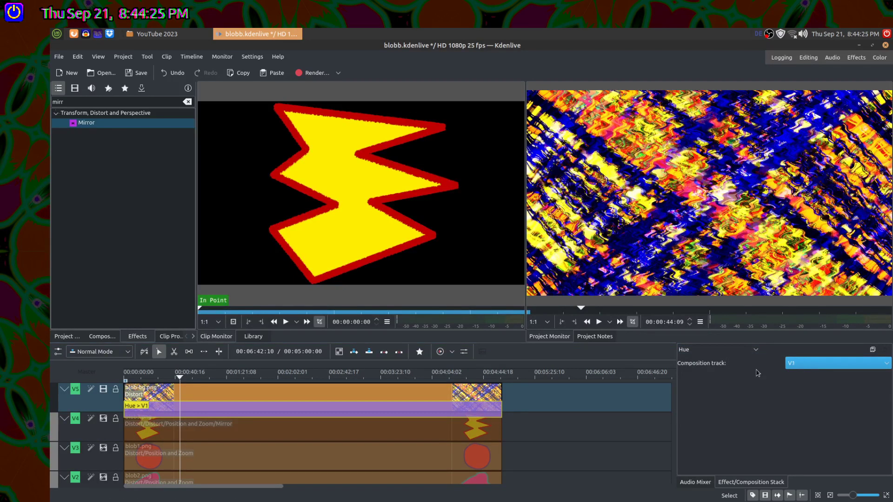
pyautogui.scroll(1, 703, 353)
pyautogui.scroll(1, 703, 353)
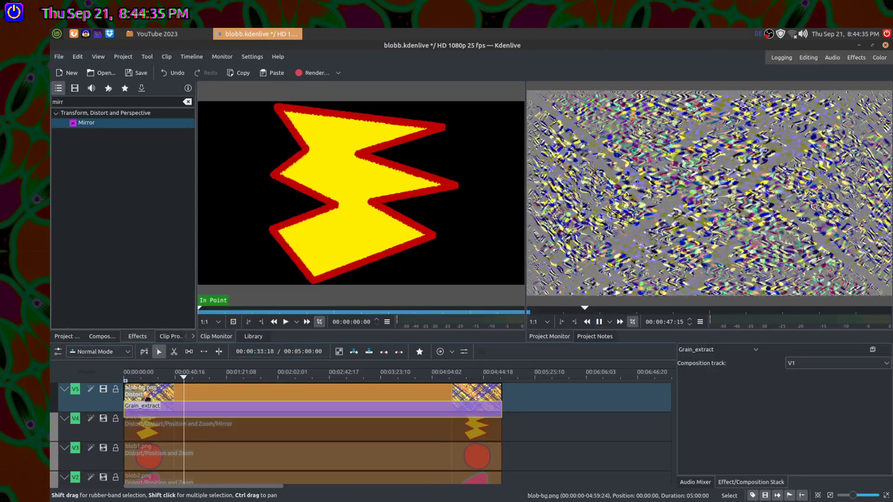
# - Unhide tracks V4, V3 and V2 and preview the blobs over the Grain_extract background at points along the timeline
pyautogui.click(105, 420)
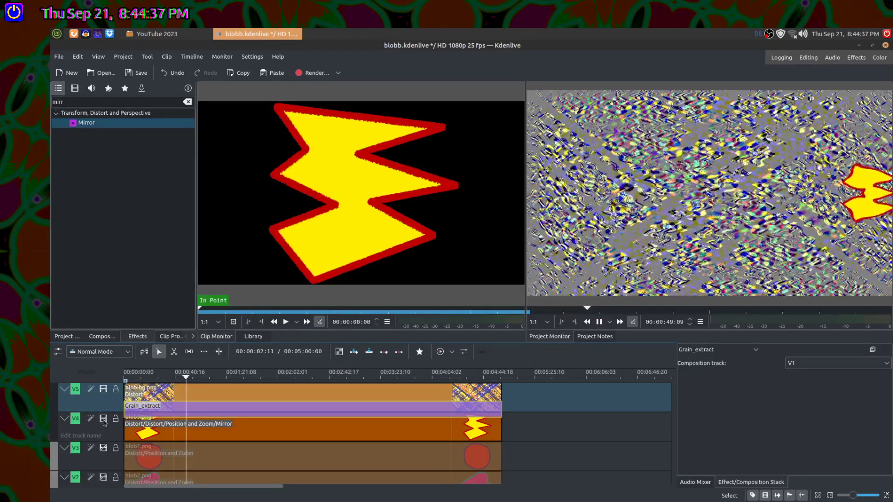
pyautogui.click(103, 453)
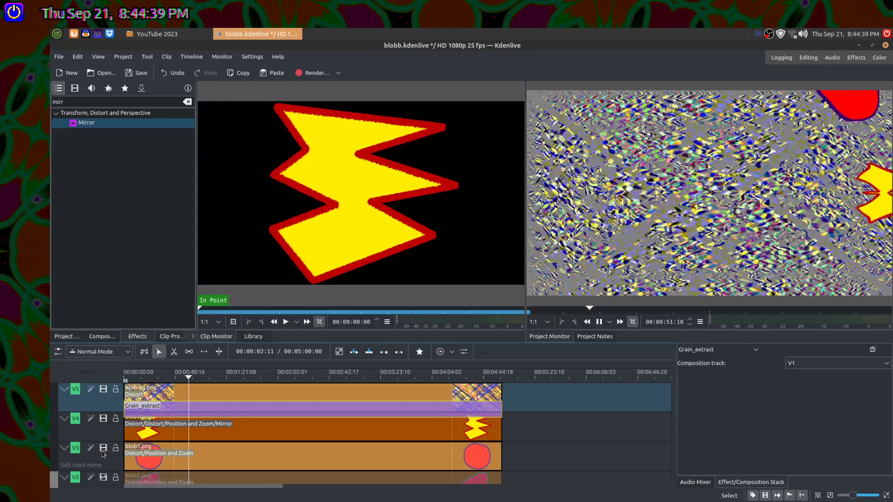
pyautogui.click(104, 479)
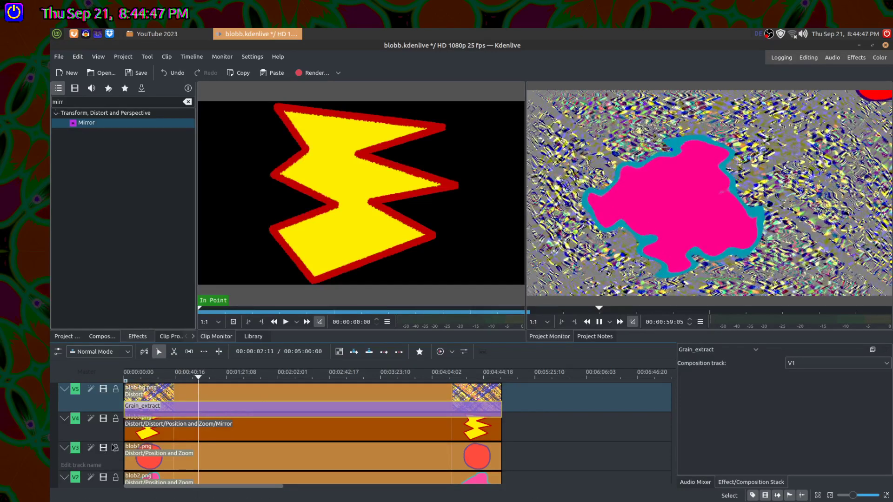
pyautogui.click(236, 378)
pyautogui.moveTo(237, 378); pyautogui.dragTo(333, 376)
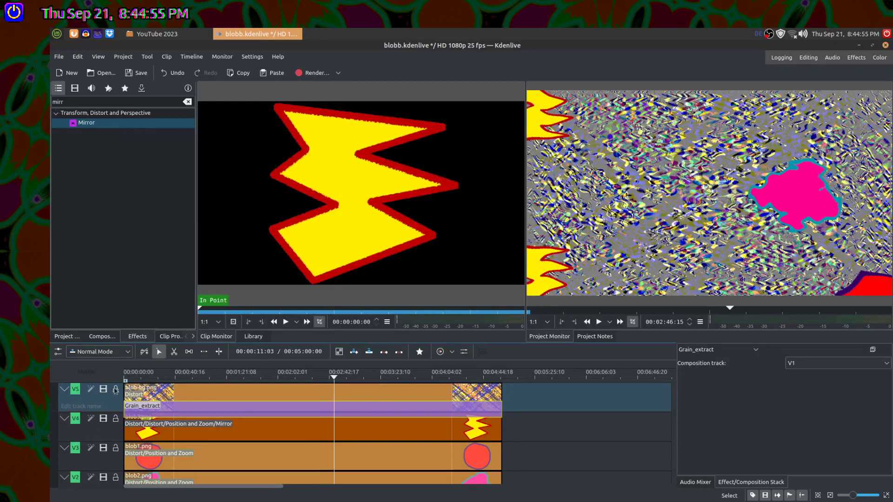
# - Hide the blob tracks V4, V3 and V2 again
pyautogui.click(104, 420)
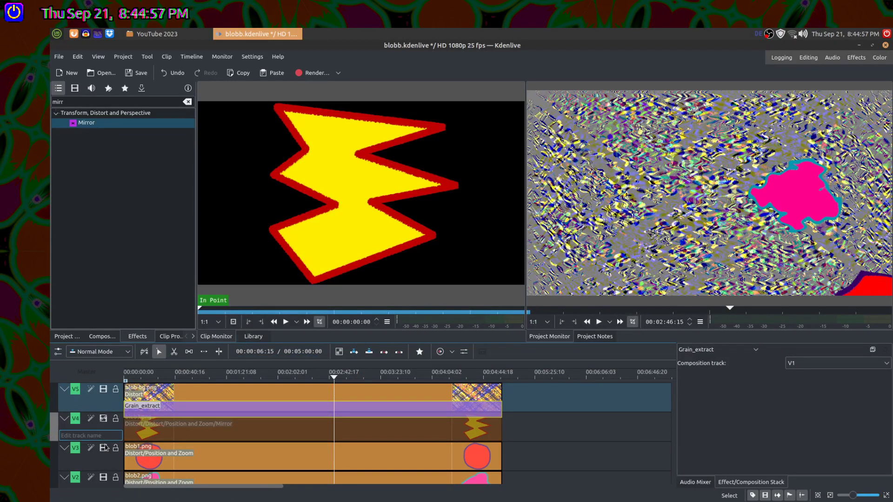
pyautogui.click(103, 448)
pyautogui.click(103, 478)
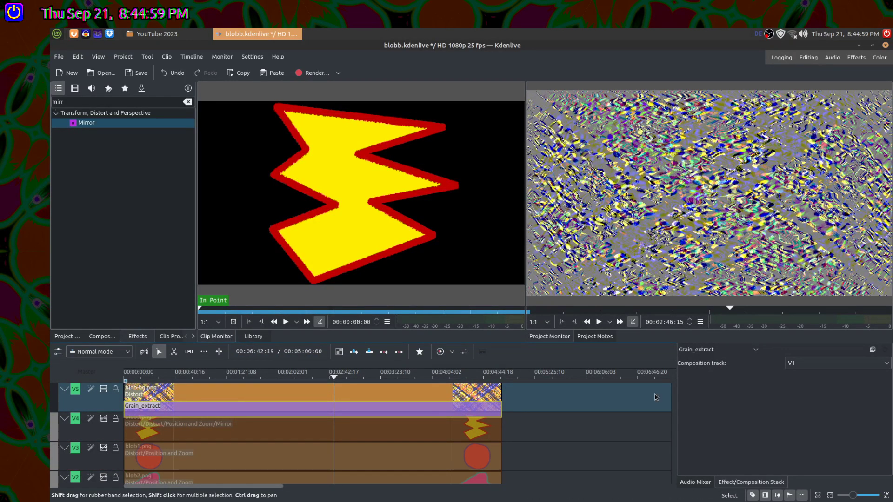
# - Try the Dodge, Divide, Dissolve and Difference types on the V5 composition and play back the Difference blend
pyautogui.scroll(1, 710, 352)
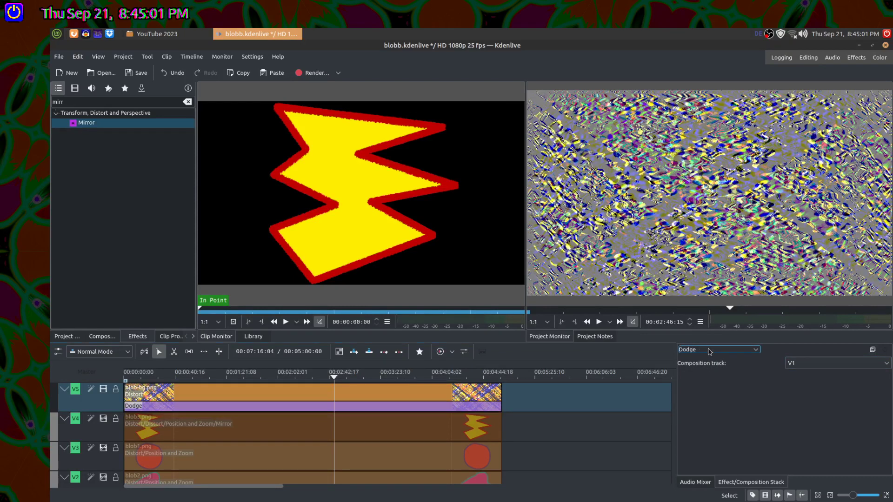
pyautogui.scroll(1, 710, 352)
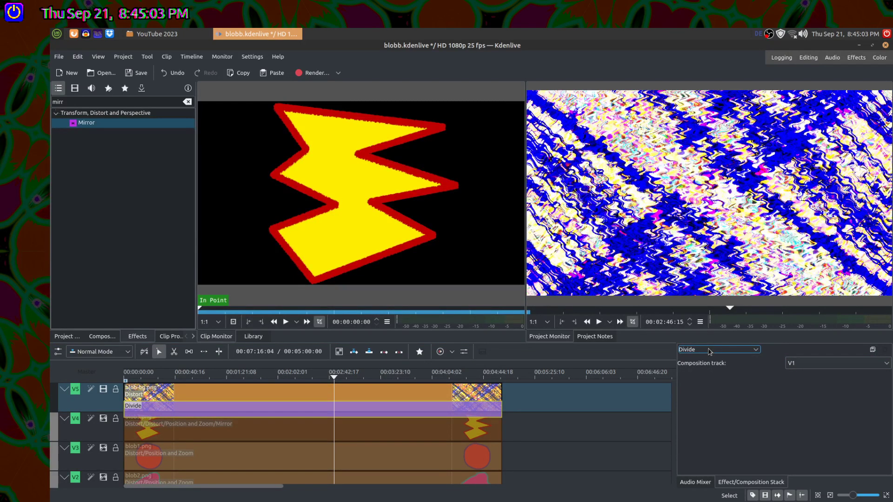
pyautogui.scroll(1, 710, 352)
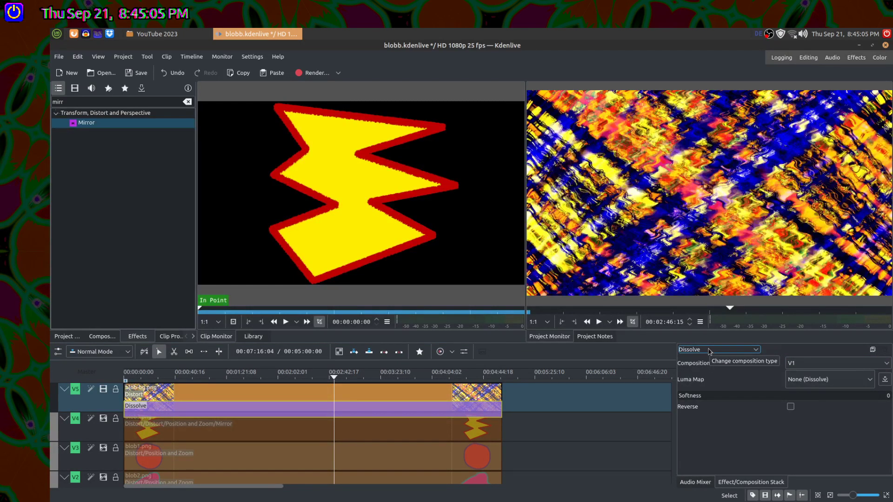
pyautogui.scroll(1, 710, 352)
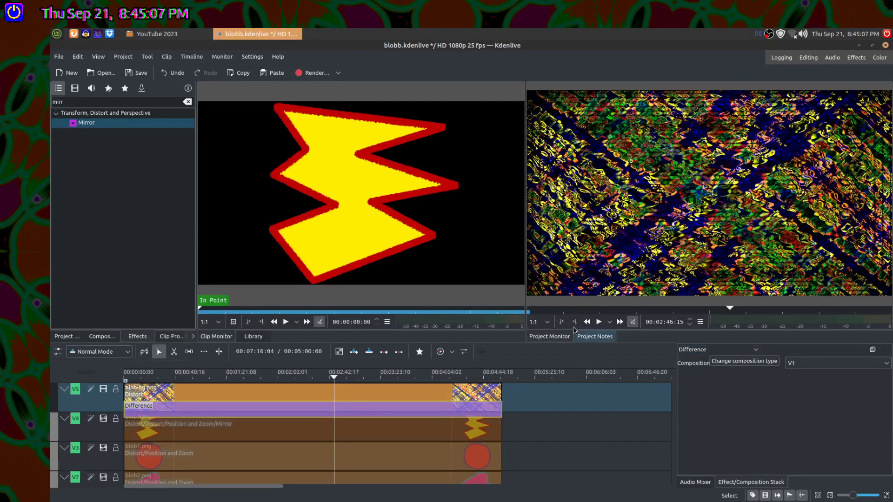
pyautogui.click(599, 323)
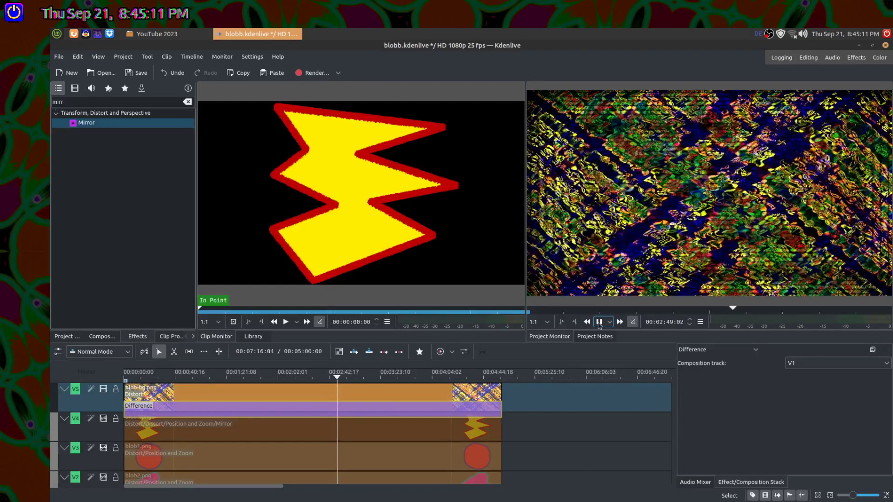
pyautogui.click(599, 322)
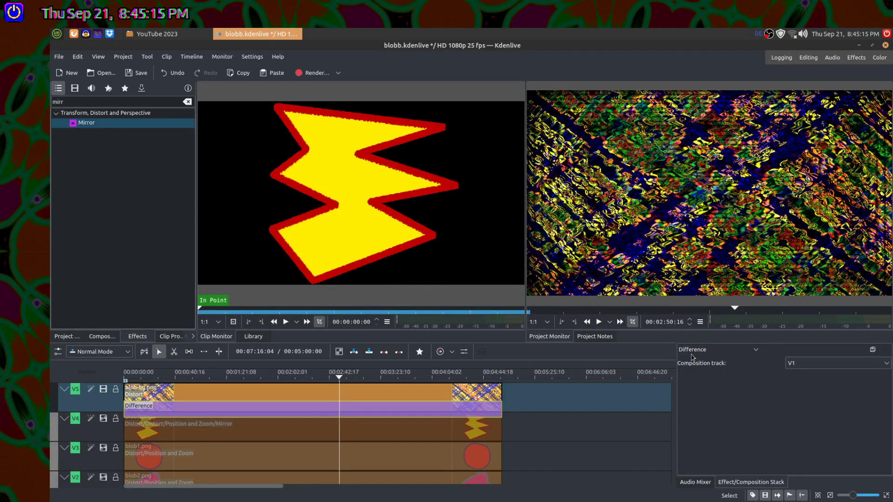
# - Try the Darken, Color_only, Cairo Affine Blend and Alphaxor types on the V5 composition
pyautogui.scroll(1, 693, 352)
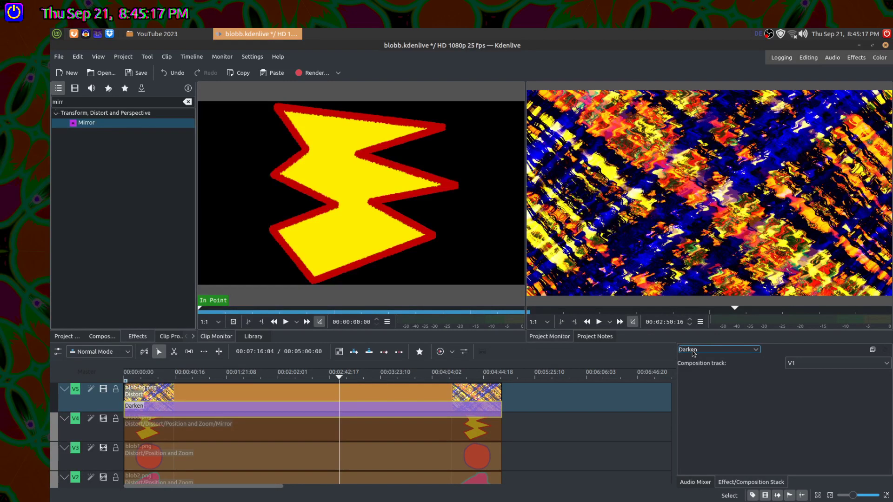
pyautogui.scroll(1, 693, 353)
pyautogui.scroll(3, 693, 353)
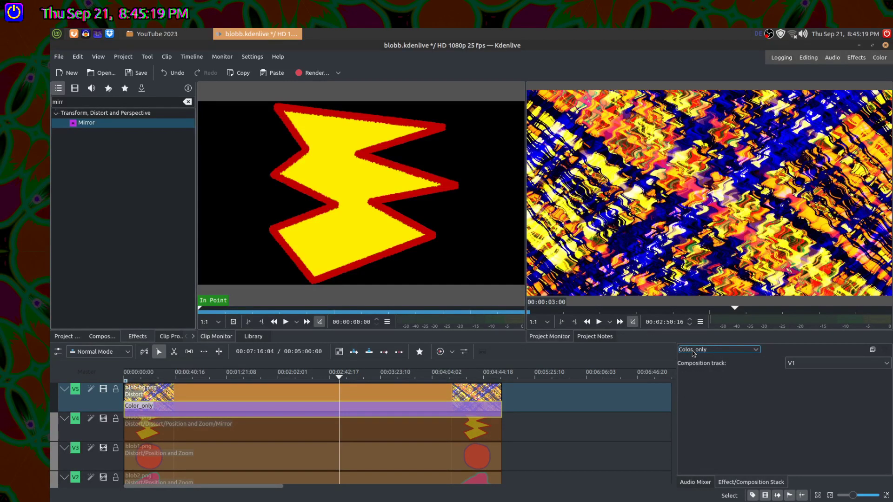
pyautogui.scroll(1, 693, 353)
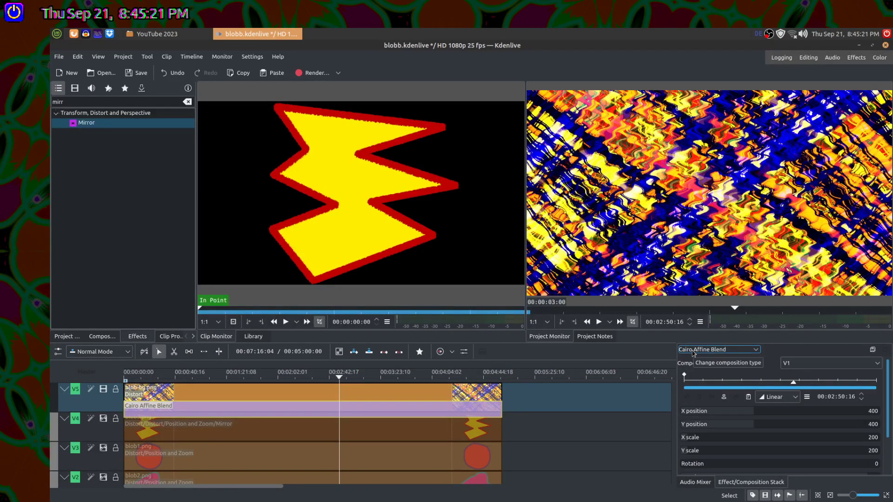
pyautogui.scroll(3, 692, 352)
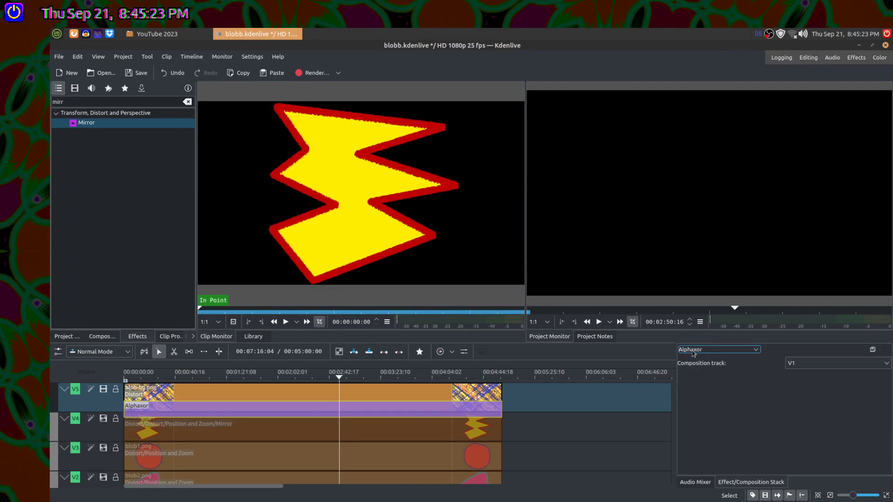
# - Change the V5 composition to Cairo Blend and set its blend mode to Exclusion after comparing it with Difference
pyautogui.scroll(-3, 692, 353)
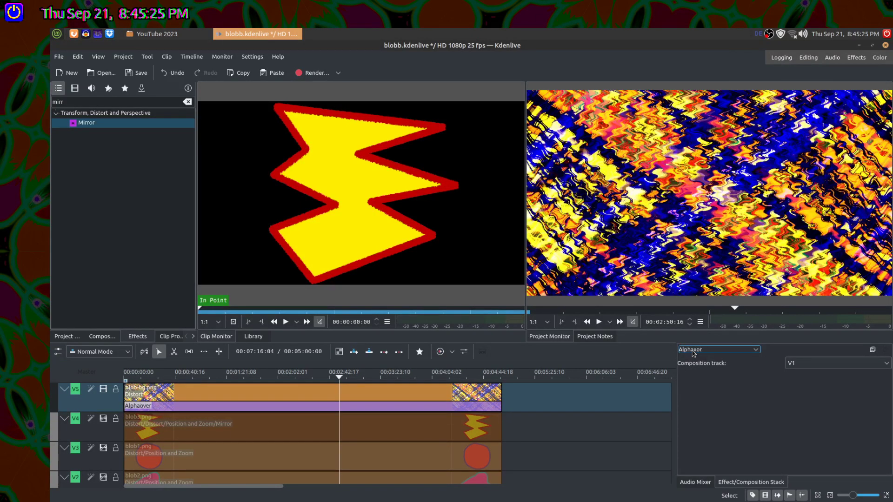
pyautogui.scroll(-2, 693, 353)
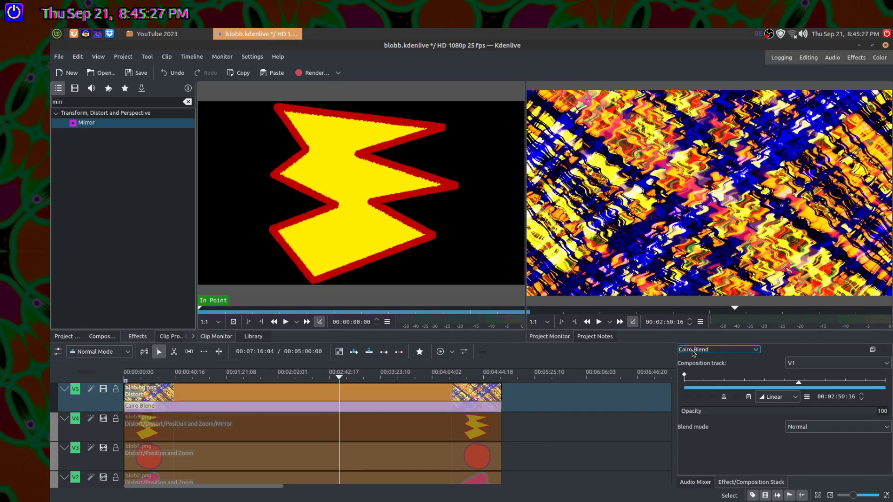
pyautogui.scroll(-6, 806, 428)
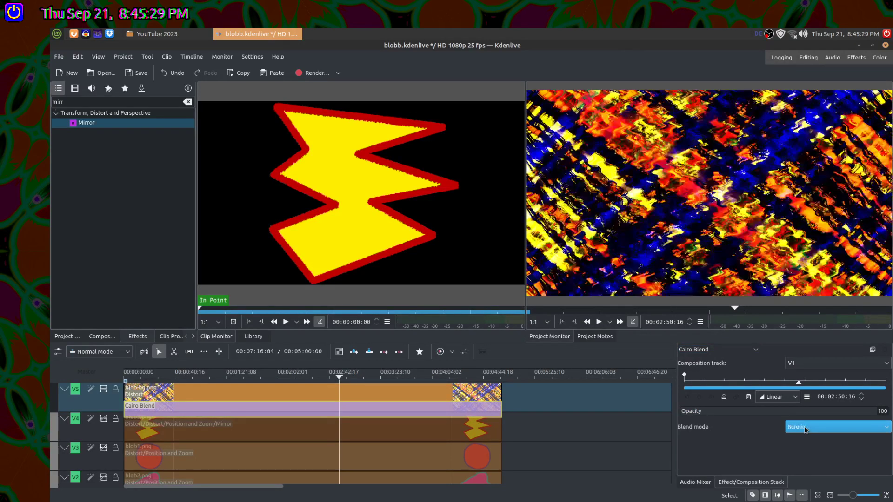
pyautogui.scroll(-5, 806, 429)
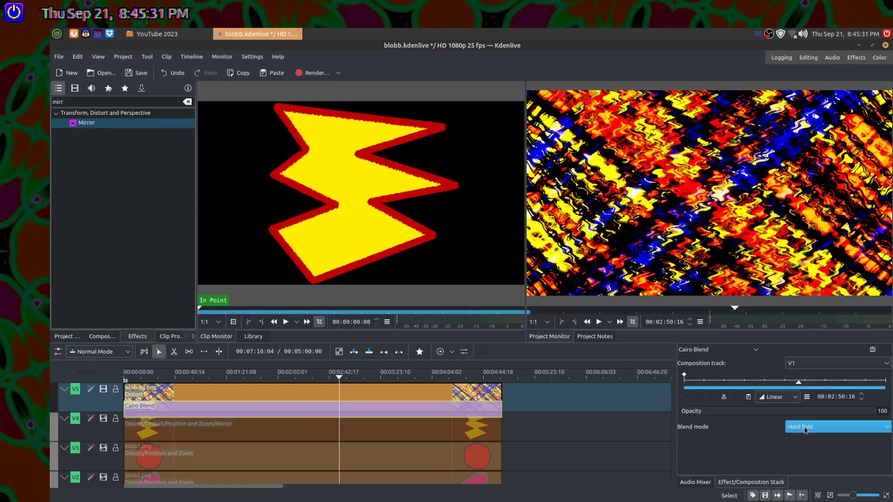
pyautogui.scroll(-2, 805, 429)
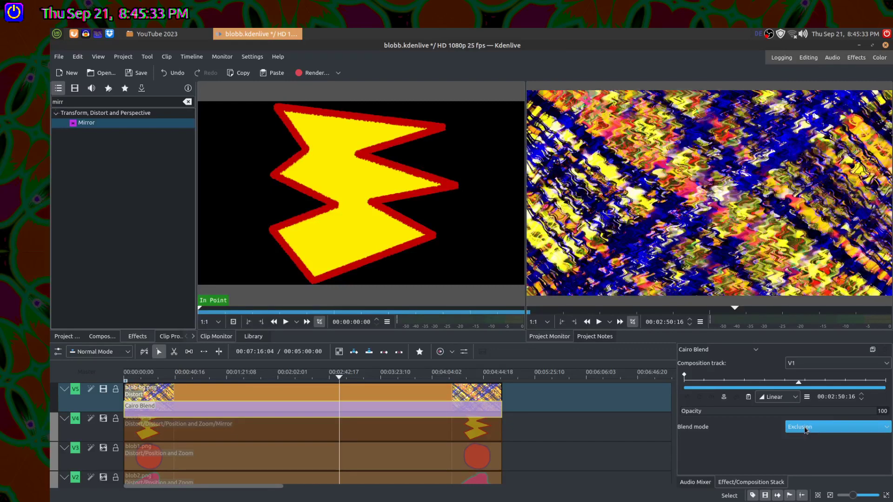
pyautogui.scroll(1, 806, 429)
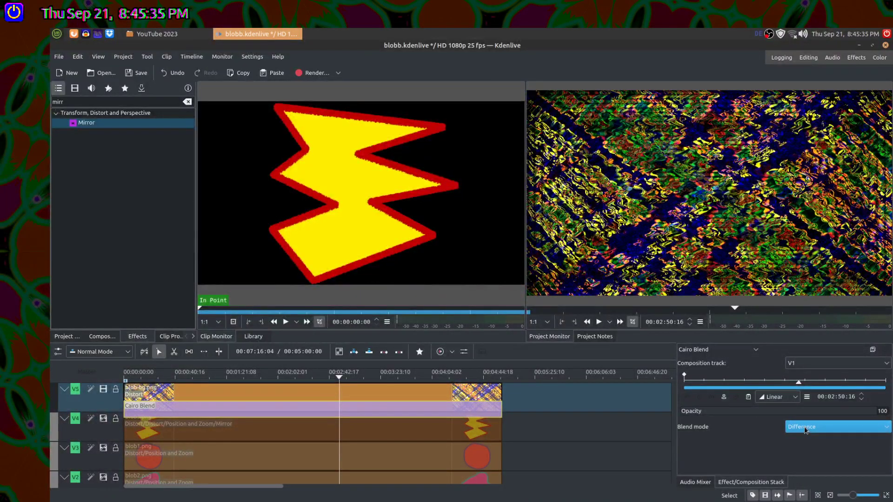
pyautogui.scroll(-1, 805, 428)
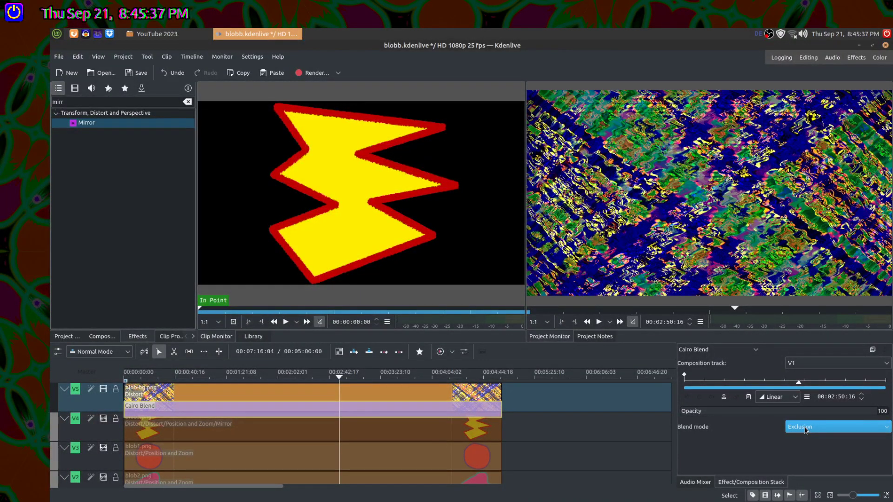
# - Change the V5 composition type from Cairo Blend to Difference
pyautogui.click(722, 352)
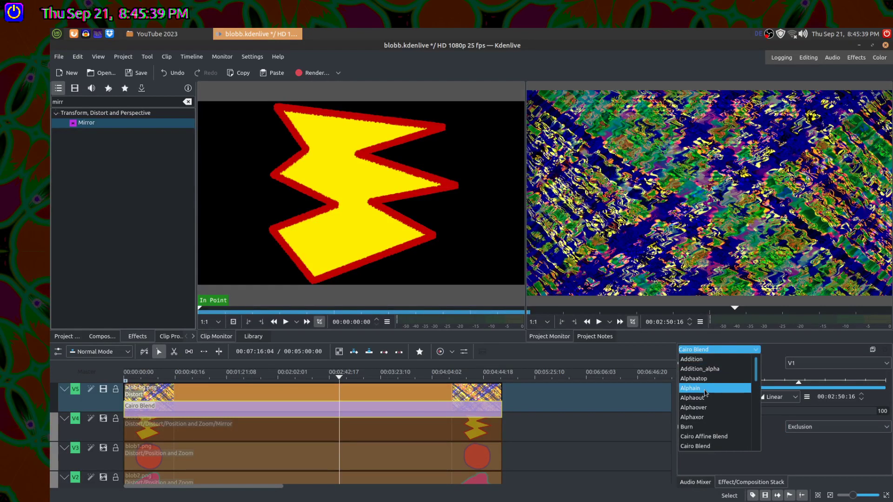
pyautogui.scroll(3, 700, 386)
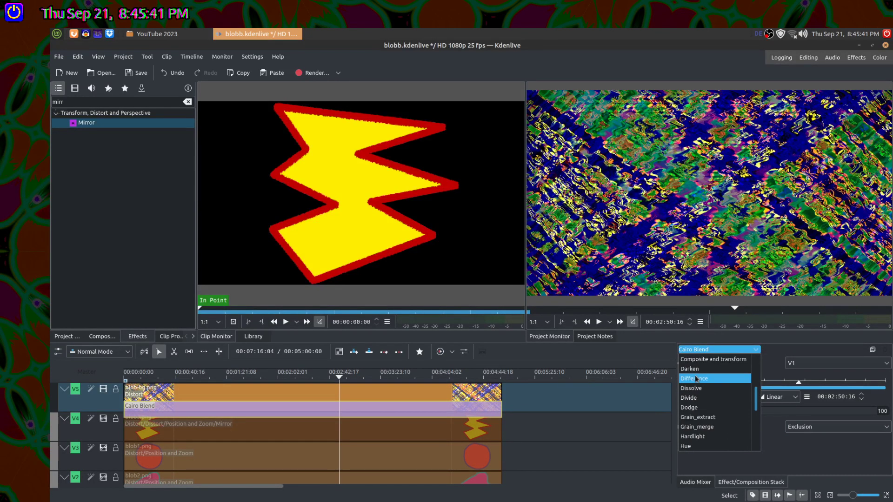
pyautogui.click(697, 379)
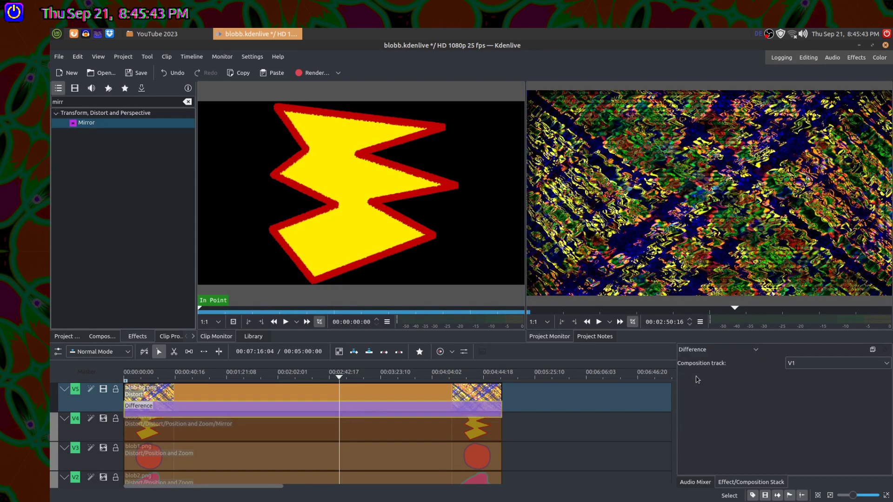
# - Show the blob tracks V4, V3 and V2 again, preview the blend around 00:01:19:16 and save the project
pyautogui.click(107, 426)
pyautogui.click(104, 448)
pyautogui.click(104, 478)
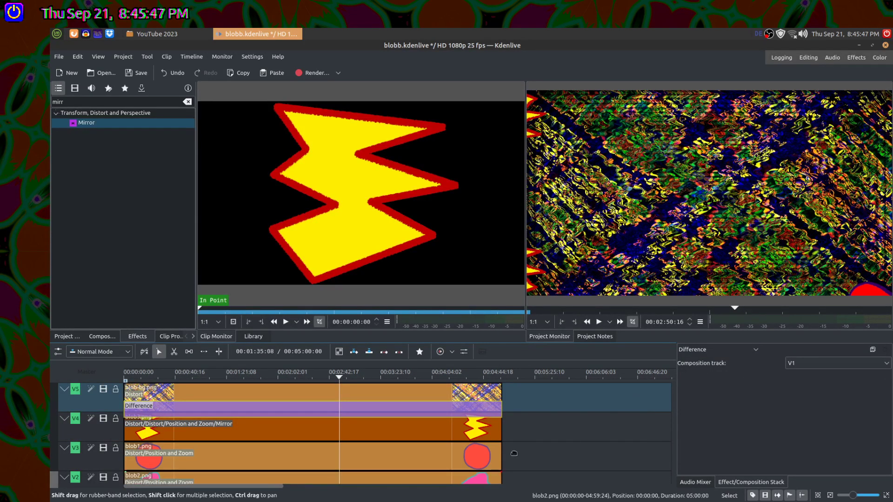
pyautogui.moveTo(289, 379); pyautogui.dragTo(224, 367)
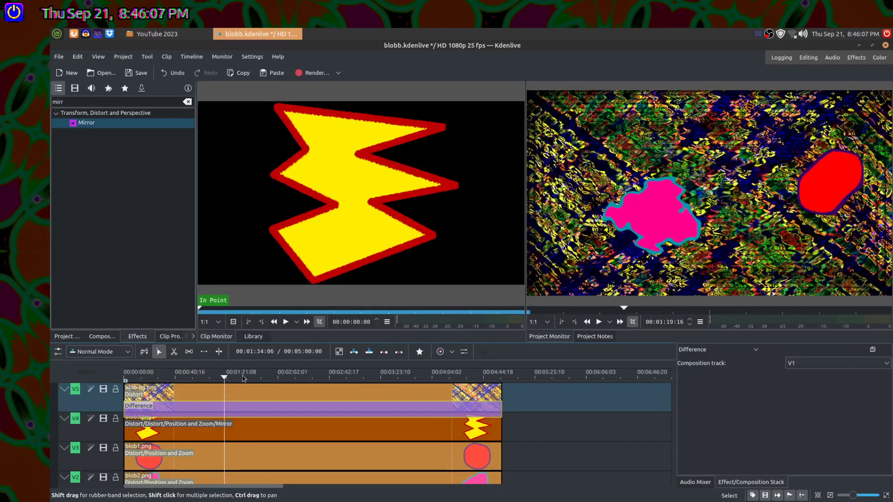
pyautogui.click(145, 75)
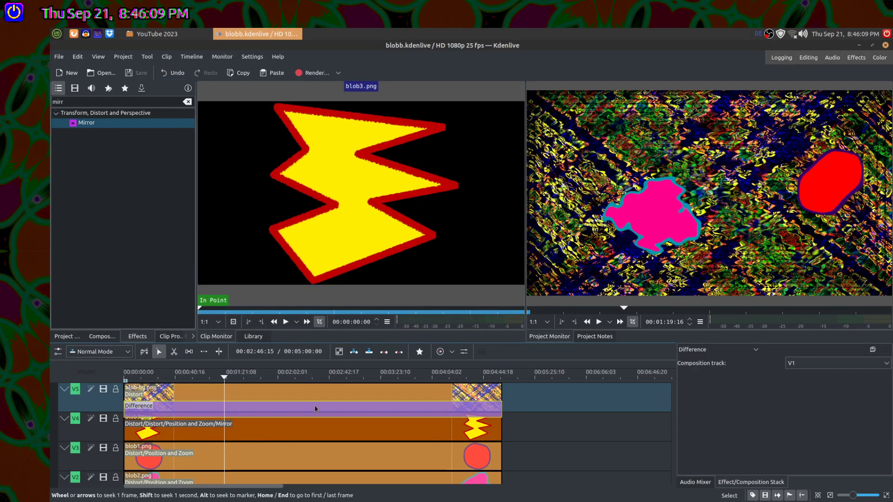
# - Add a default-duration fade-in to the start of every clip on tracks V5 through V1
pyautogui.click(127, 388)
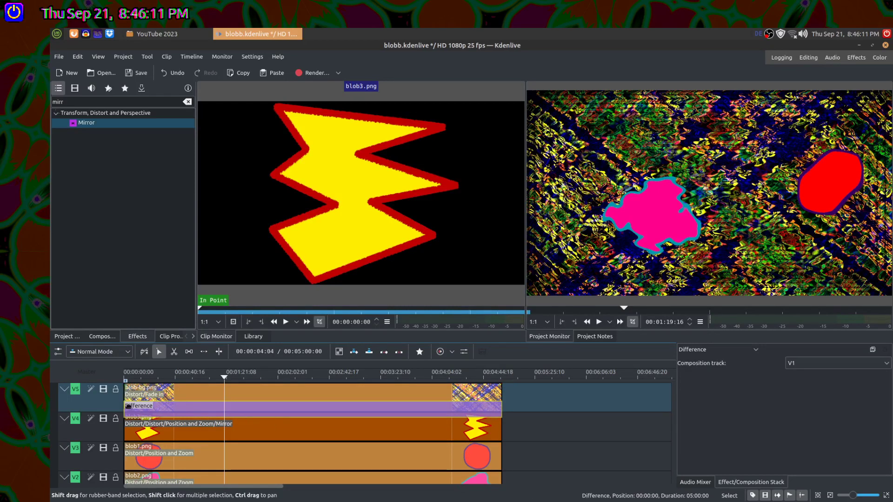
pyautogui.click(128, 421)
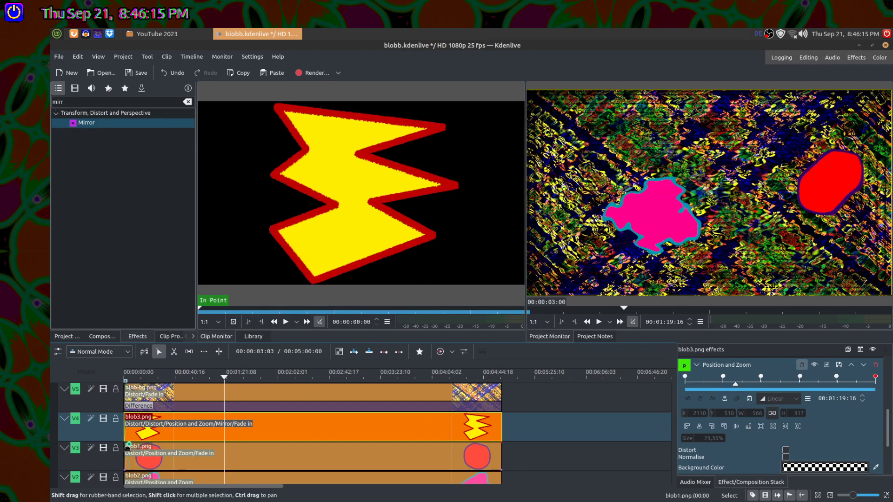
pyautogui.scroll(-3, 111, 439)
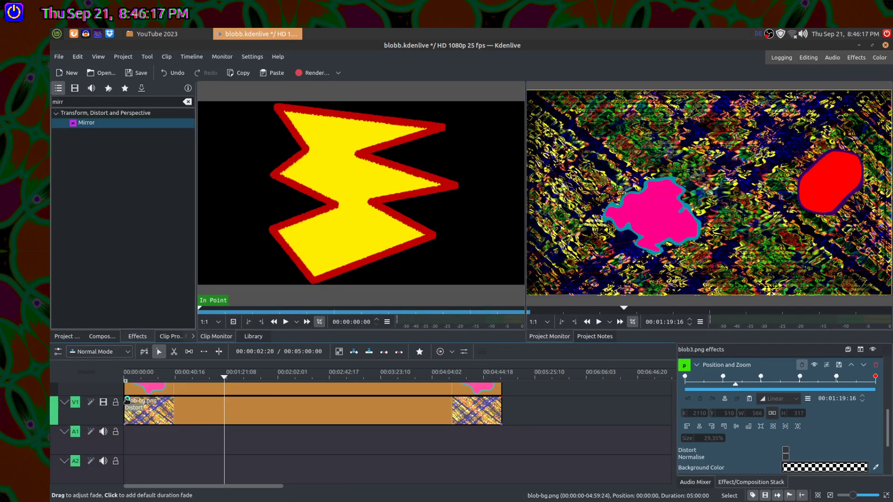
pyautogui.scroll(2, 126, 419)
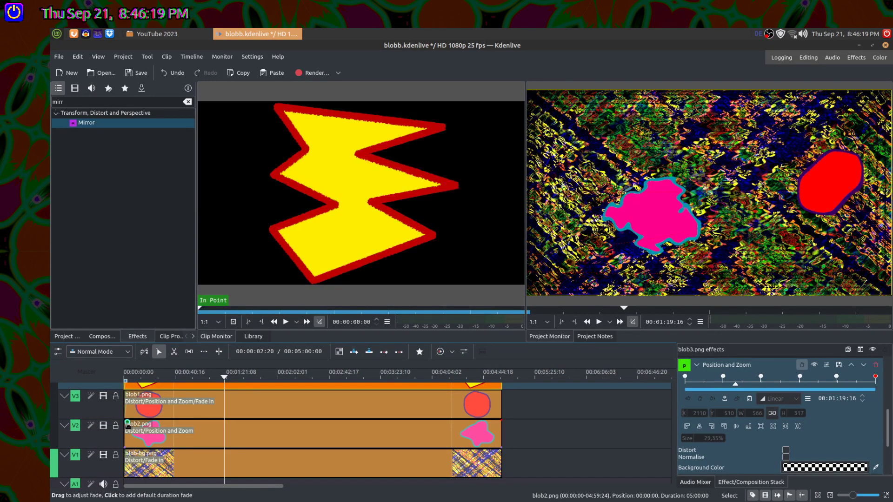
pyautogui.click(127, 424)
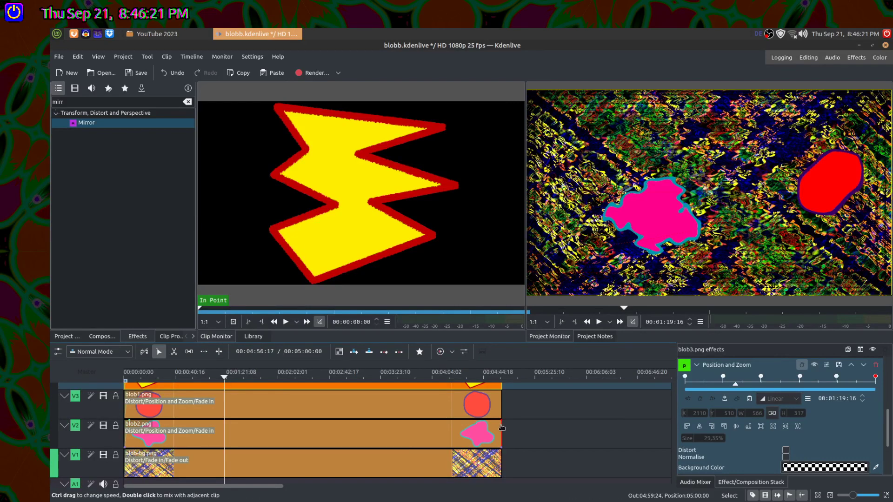
# - Add a default-duration fade-out to the end of every clip on tracks V1 through V5 and save the project
pyautogui.click(499, 452)
pyautogui.scroll(2, 95, 439)
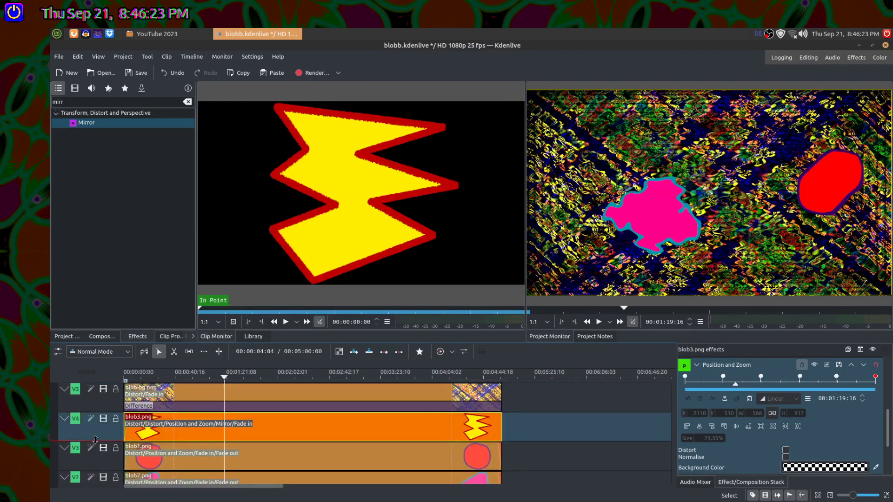
pyautogui.click(499, 407)
pyautogui.click(498, 386)
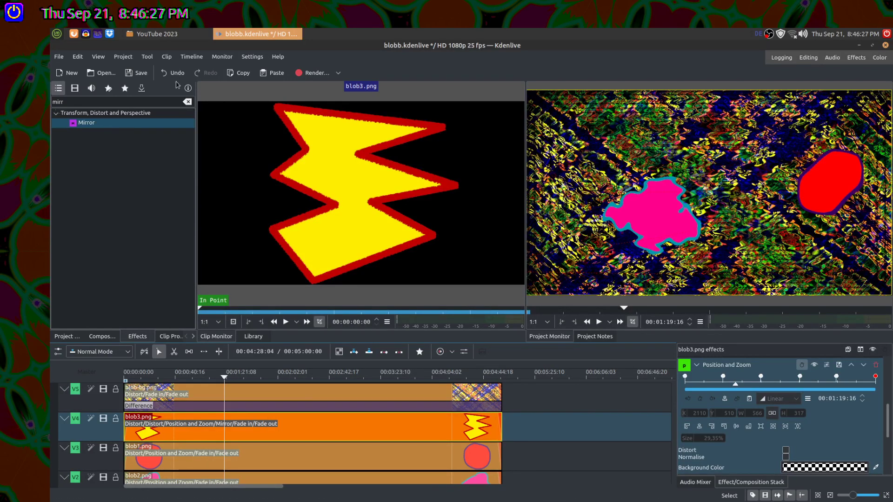
pyautogui.click(136, 73)
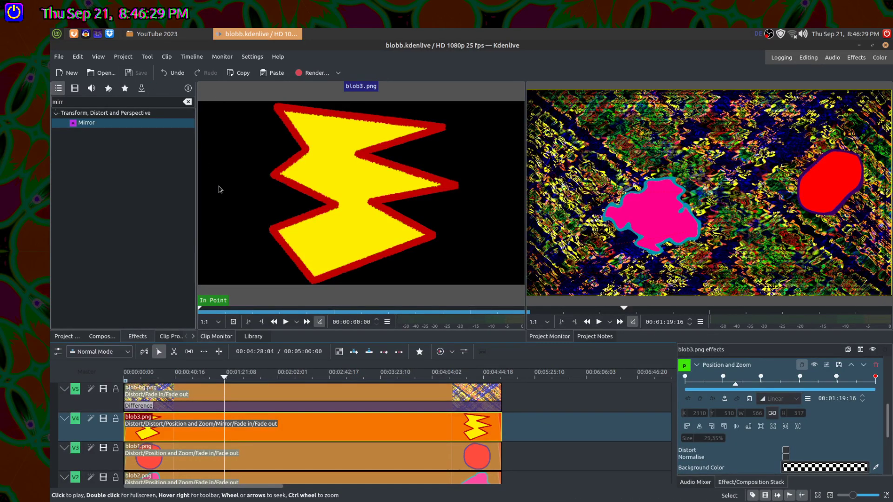